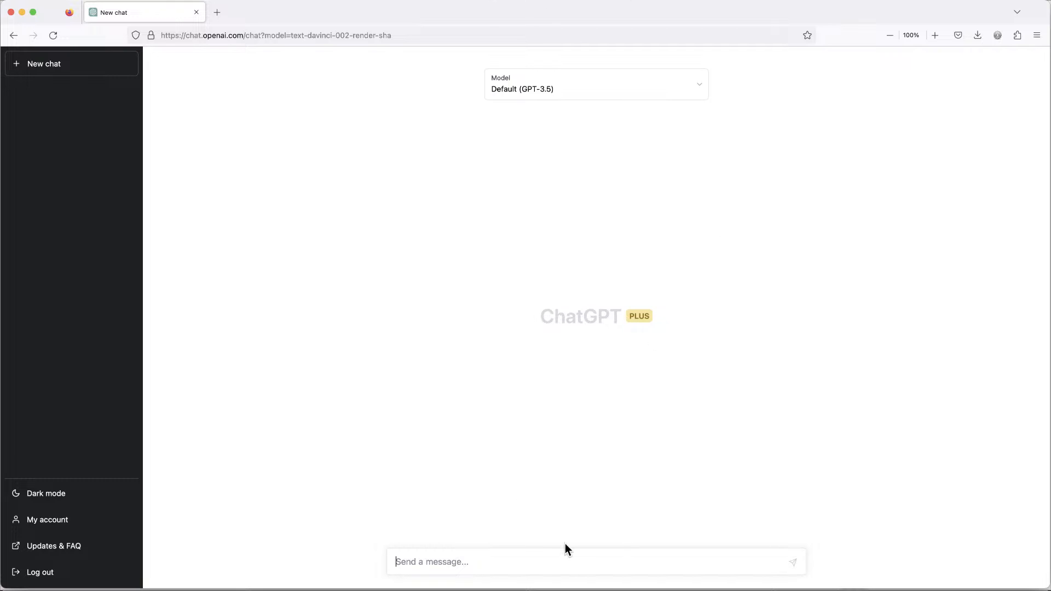
Start a new ChatGPT prompt reading "Generate 20 lines of sales data".
text(Generate 20 lines of)
key(BackSpace)
key(BackSpace)
key(BackSpace)
key(BackSpace)
key(BackSpace)
text(nes of sales data)
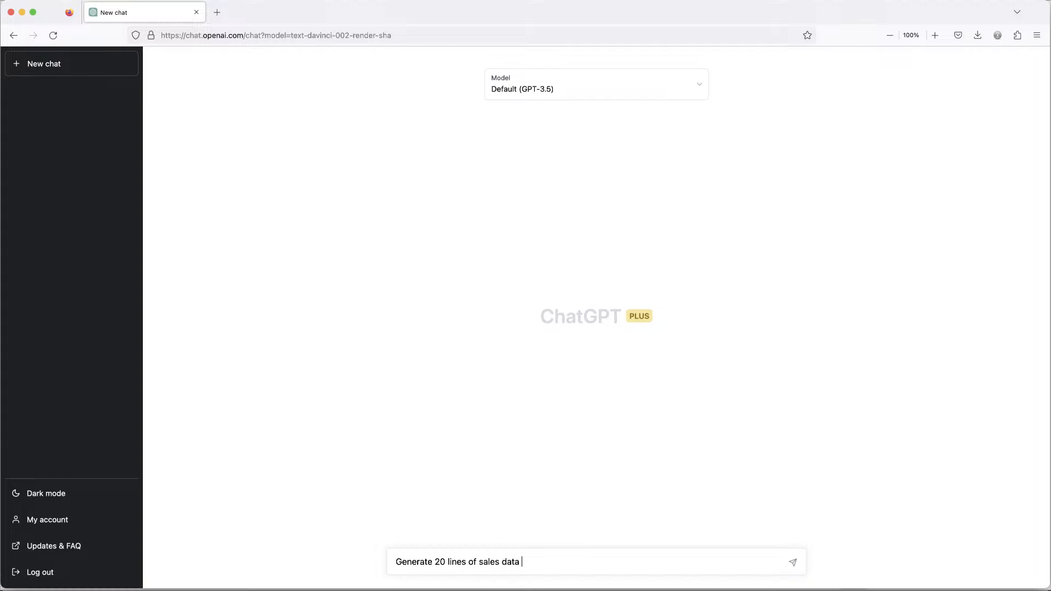
Complete the prompt with "with columns: Date, SalesRep, Region, Category, Cost, Sales, Status" and send it.
text(with columns: Date, SalesRep,)
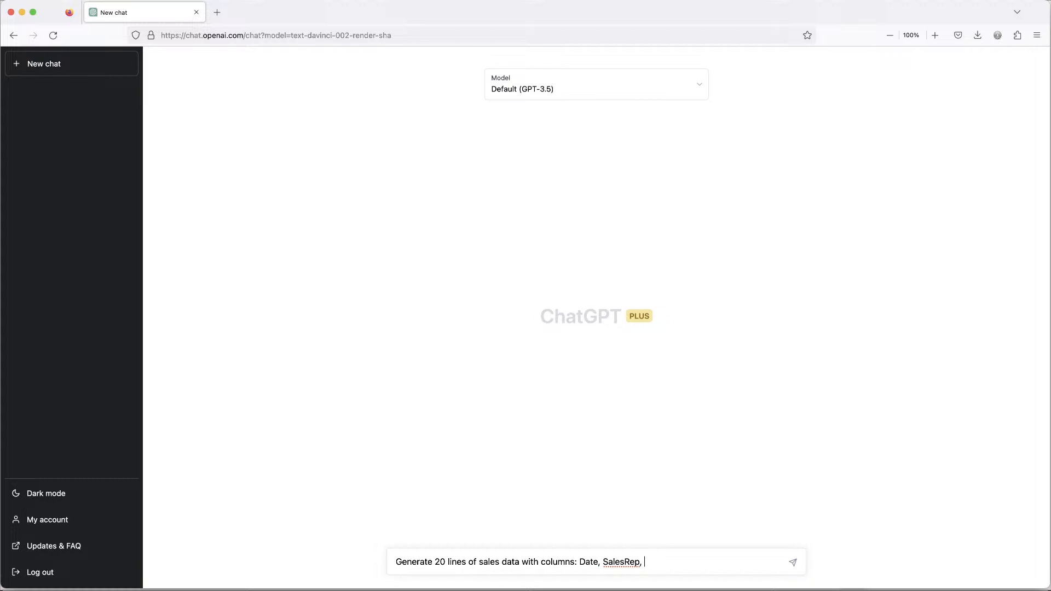
text(Region, Category, Cost, Sales)
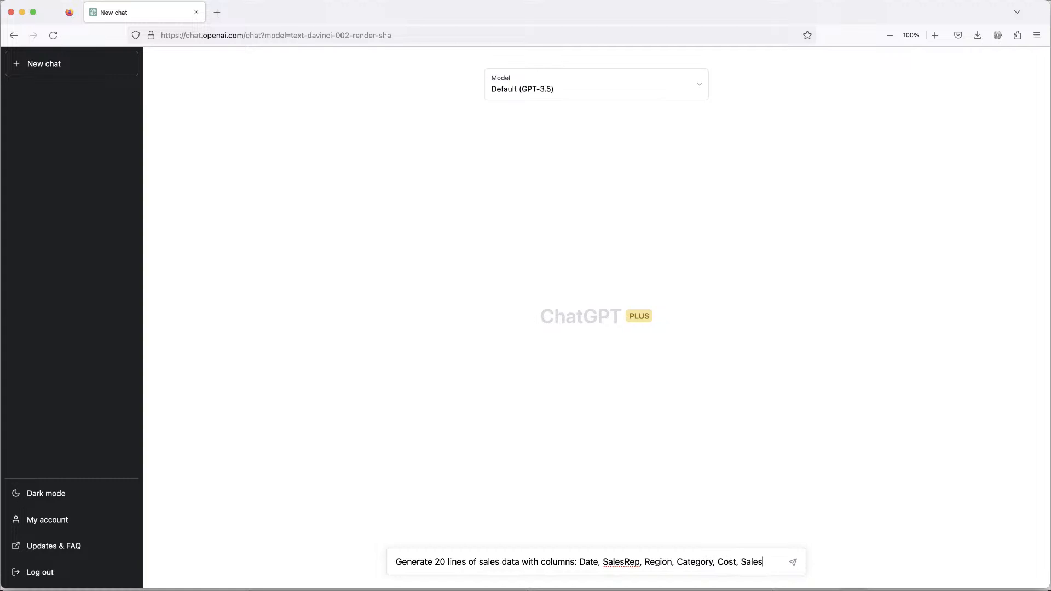
text(, Status)
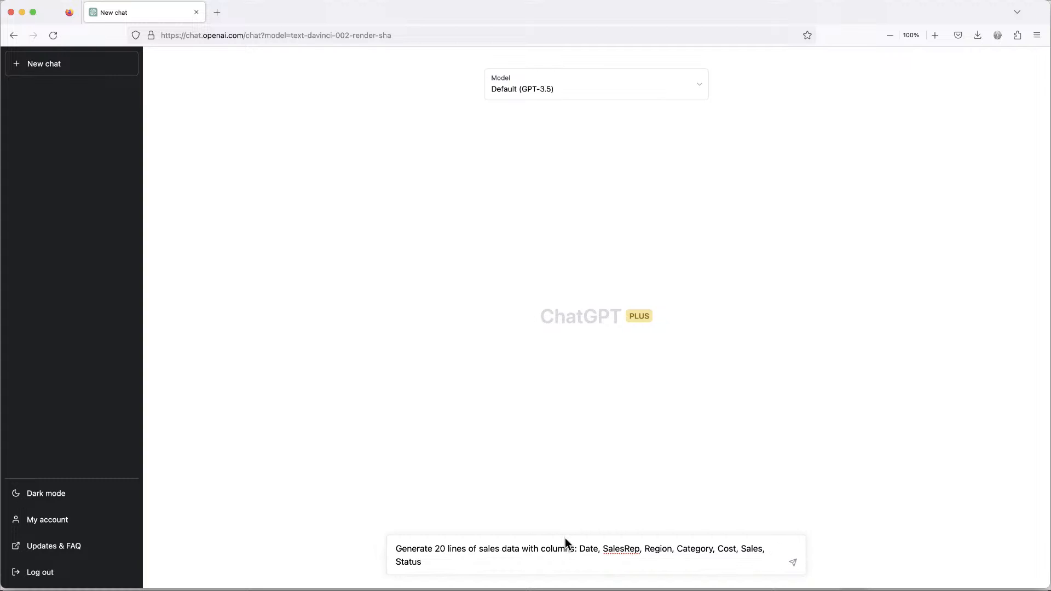
click(795, 565)
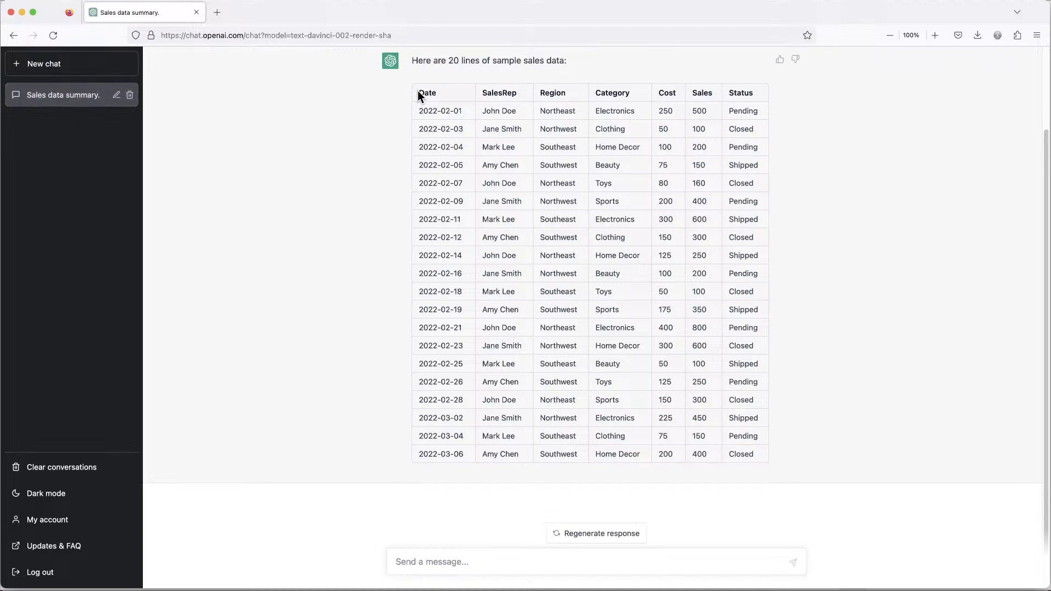
Select the whole generated sales table in the reply and copy it.
drag(418, 91, 767, 455)
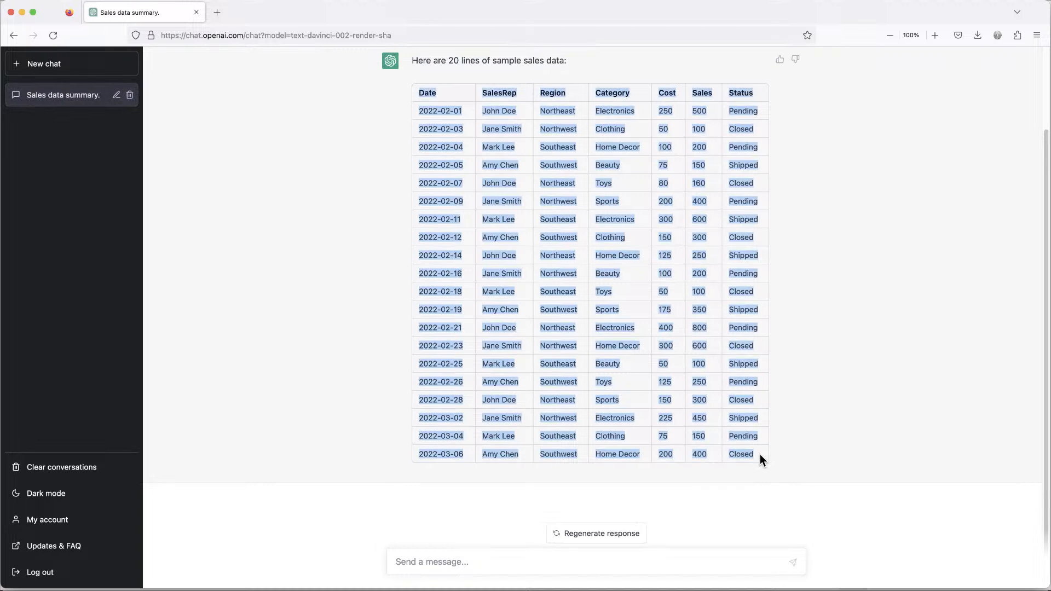
right_click(714, 411)
click(735, 418)
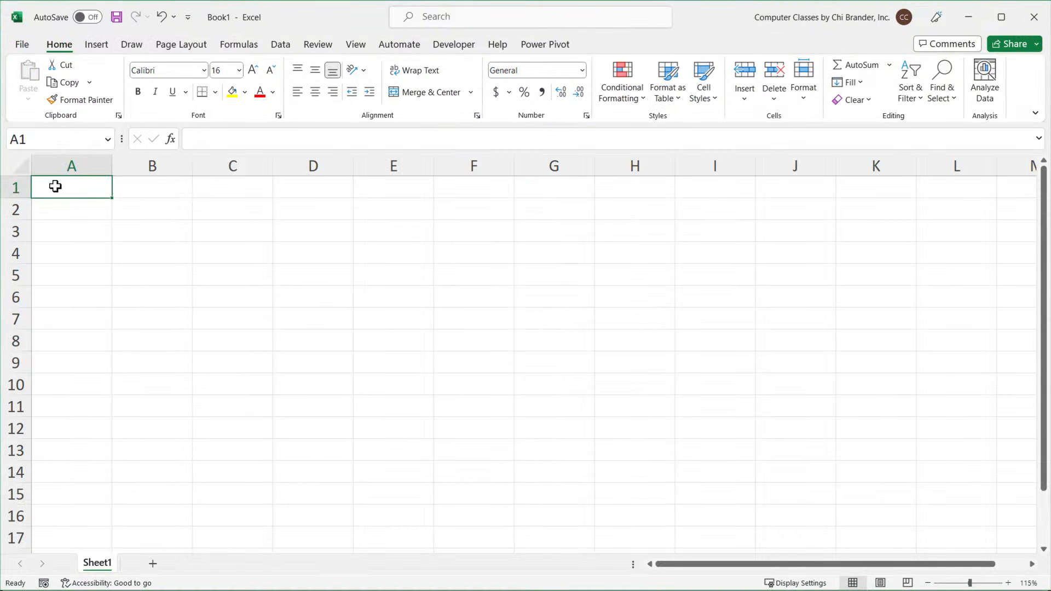
Paste the copied sales table into cell A1 of the blank Excel worksheet.
right_click(61, 186)
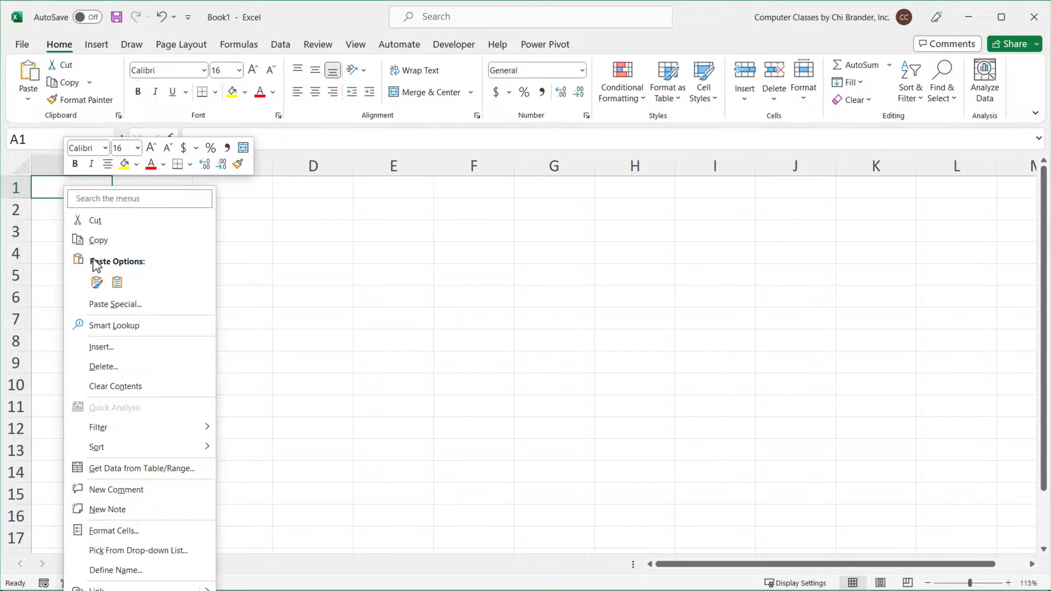
click(97, 283)
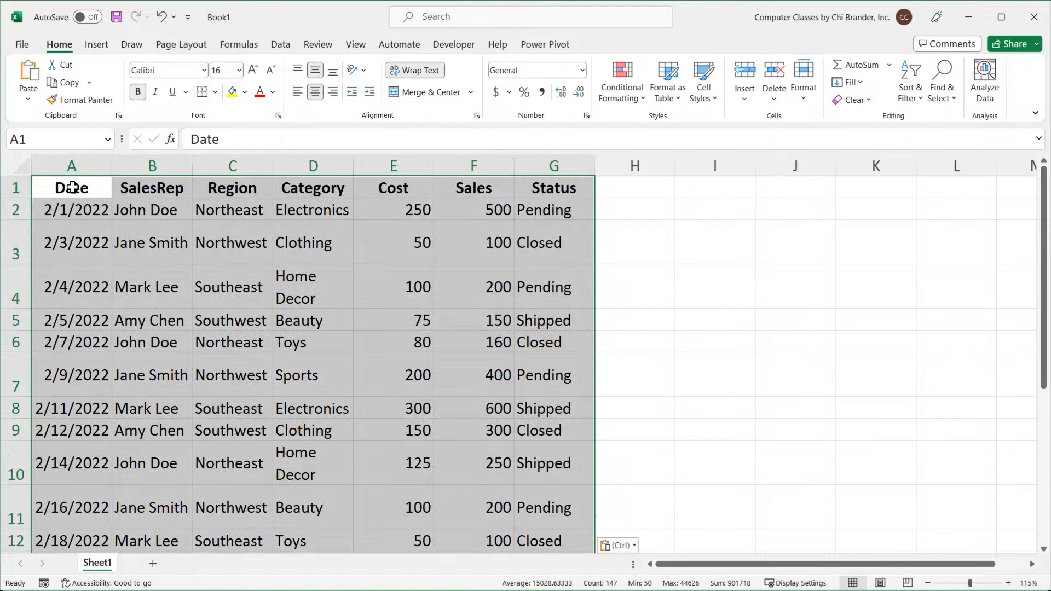
Widen the Category column and auto-fit the row heights of the pasted data.
click(72, 187)
scroll(128, 211, down, 2)
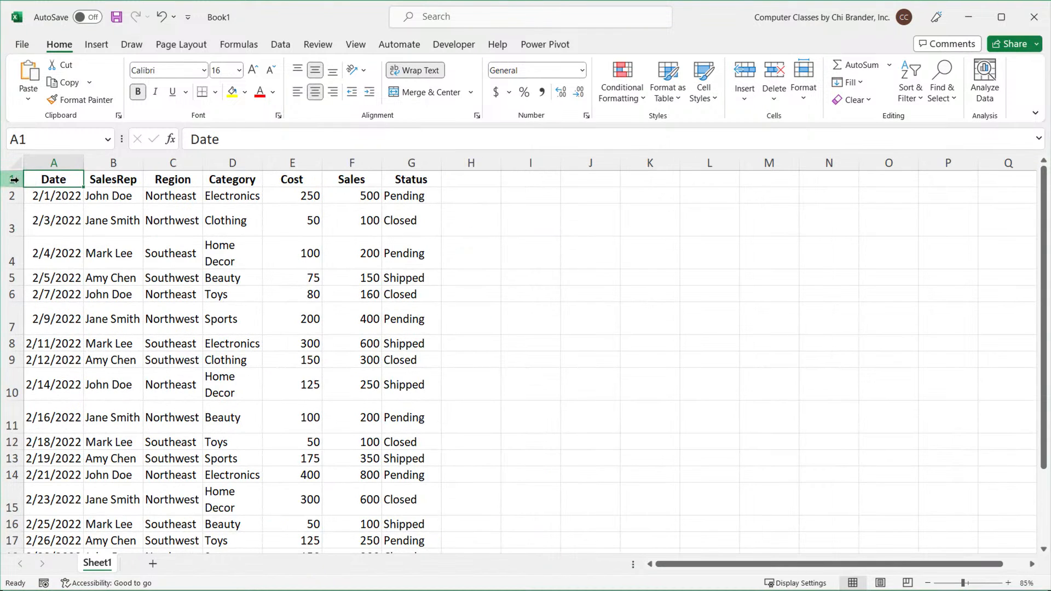
drag(14, 180, 13, 485)
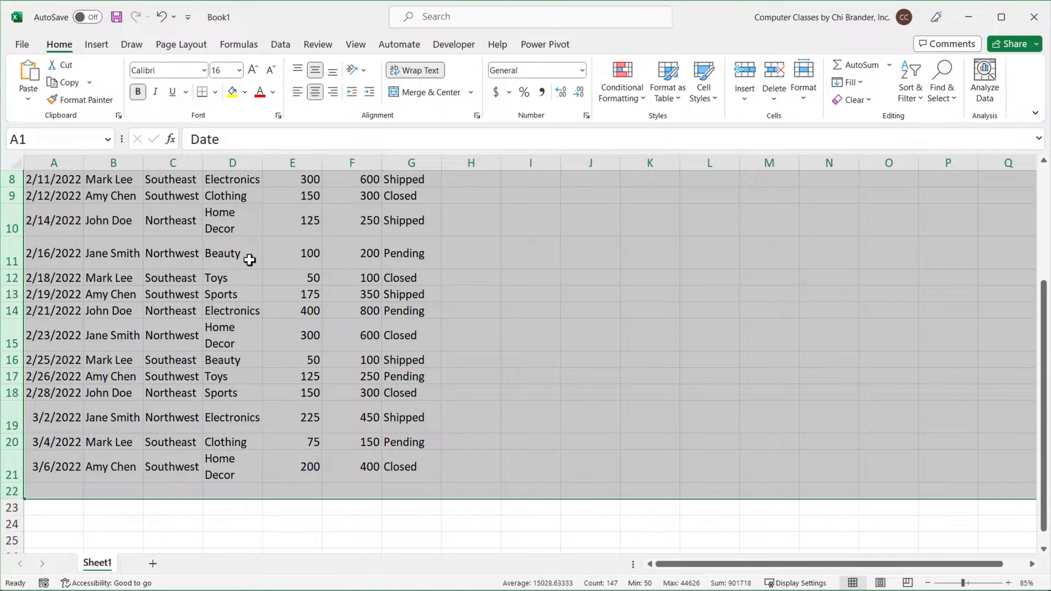
drag(263, 163, 333, 163)
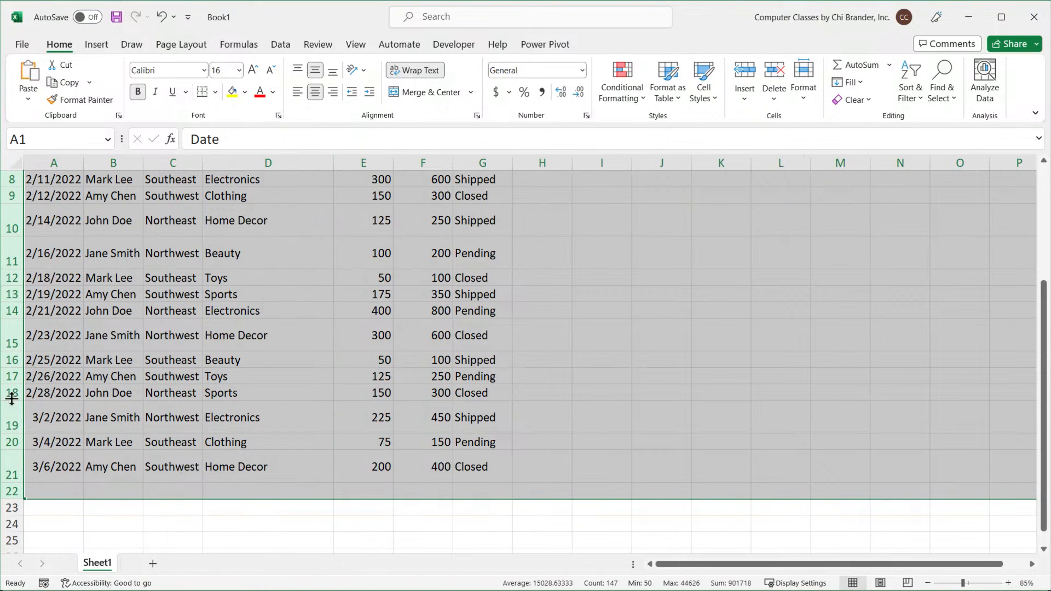
double_click(14, 268)
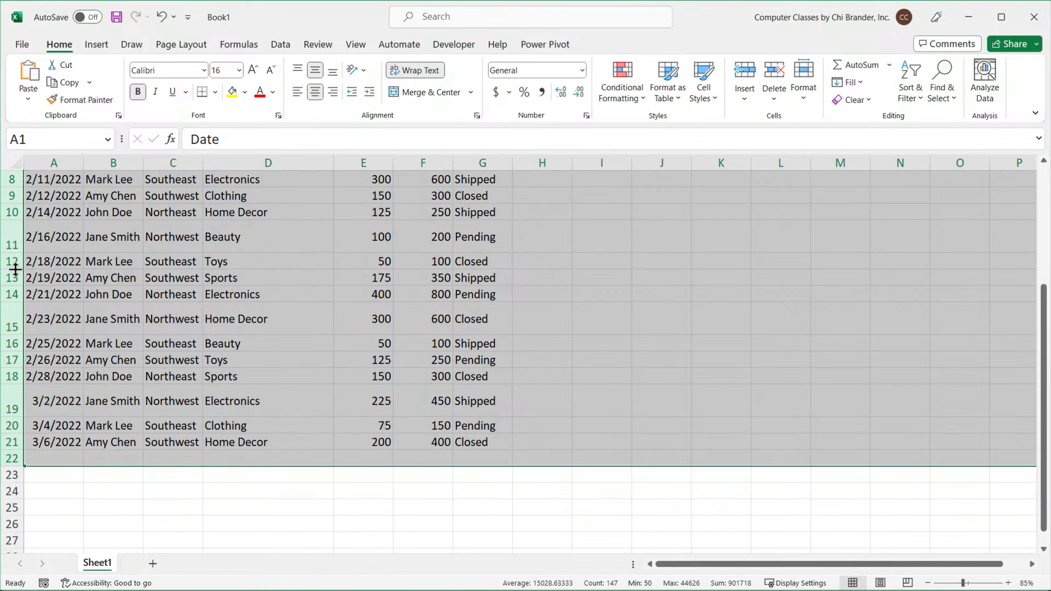
Select the table range from Date to Status and apply All Borders.
scroll(123, 268, up, 3)
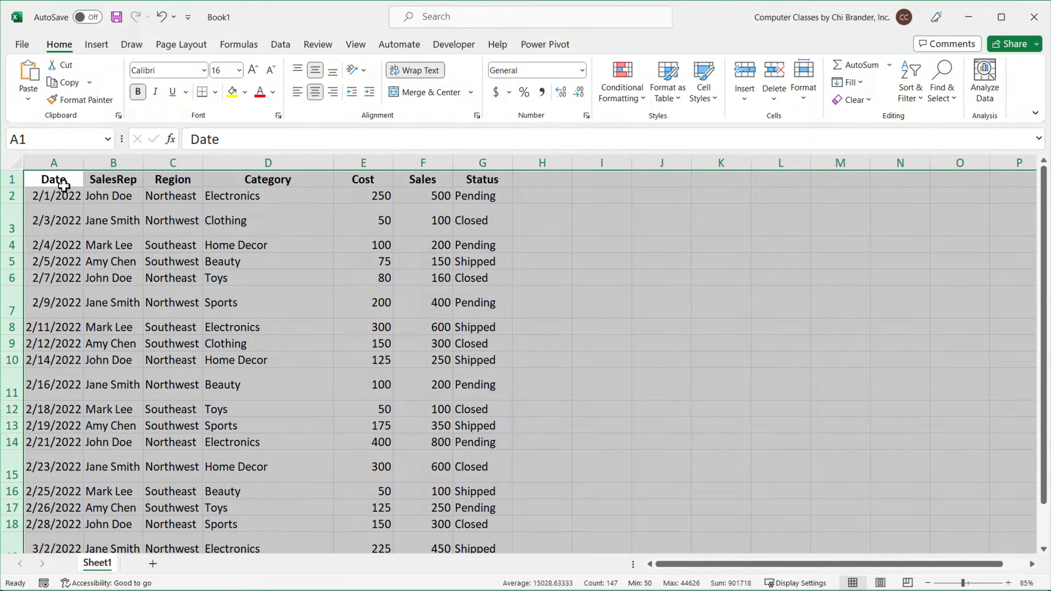
drag(63, 186, 464, 530)
scroll(466, 520, up, 2)
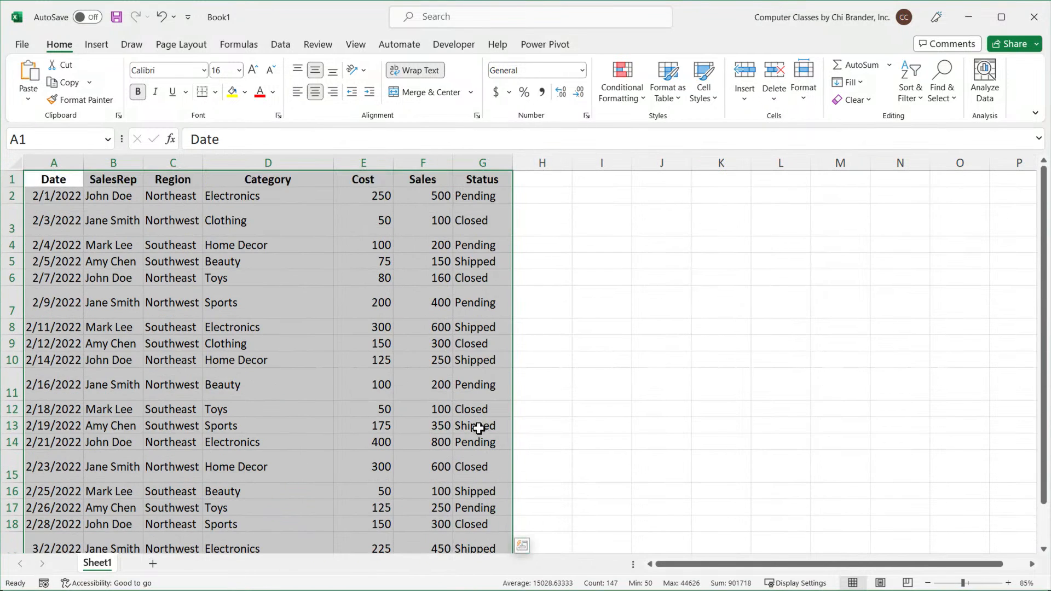
click(215, 92)
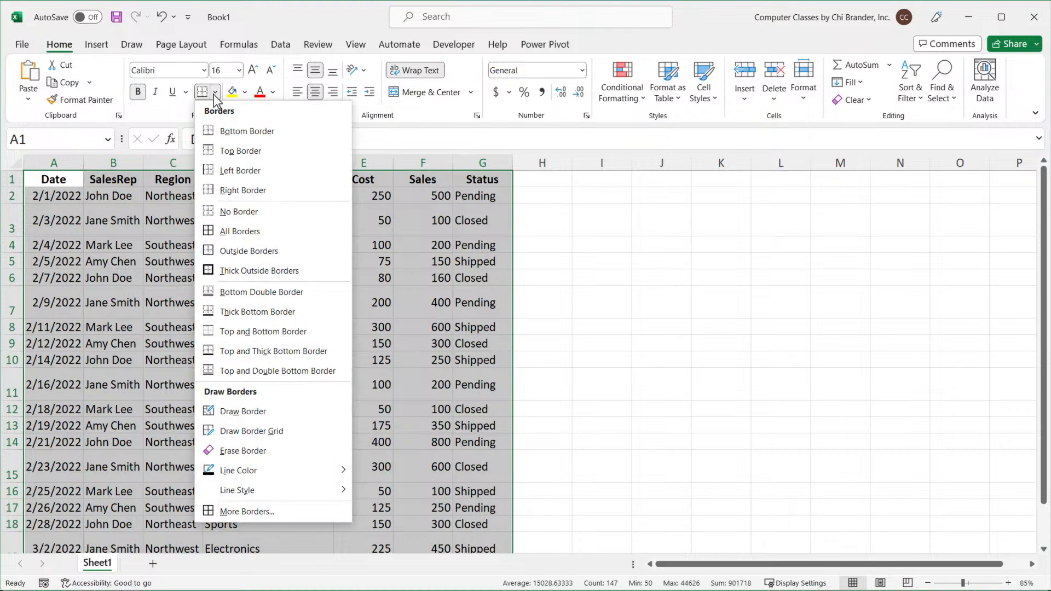
click(274, 230)
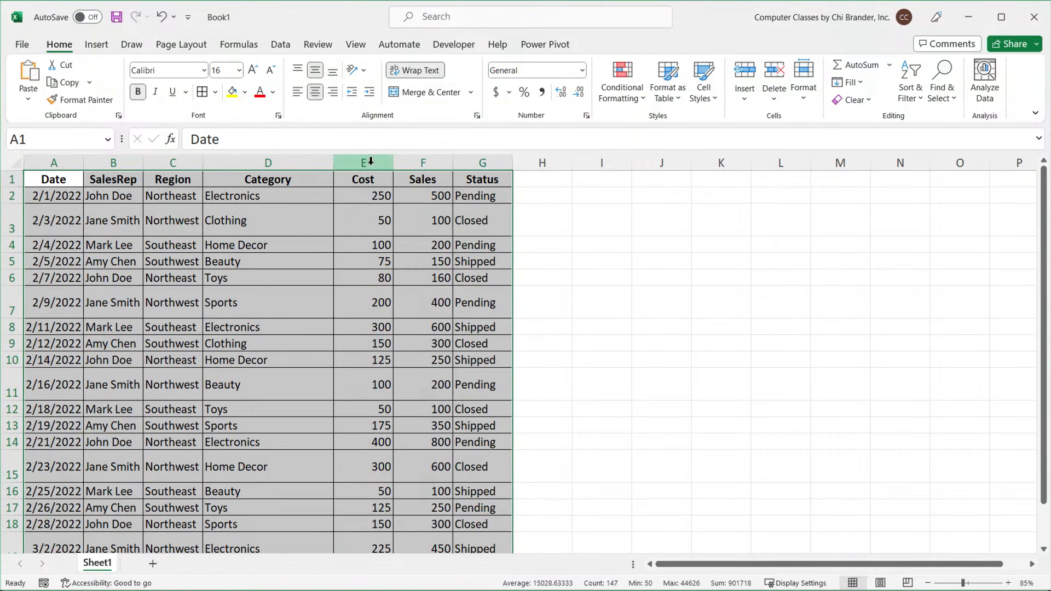
Format the Cost and Sales columns with the Currency number format.
drag(371, 160, 423, 162)
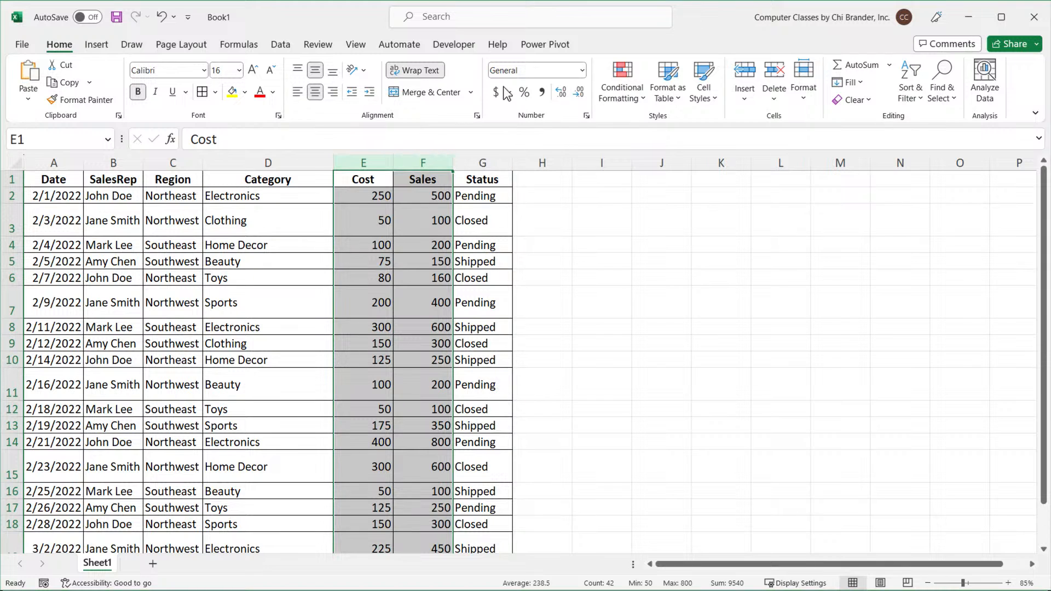
click(583, 72)
click(561, 157)
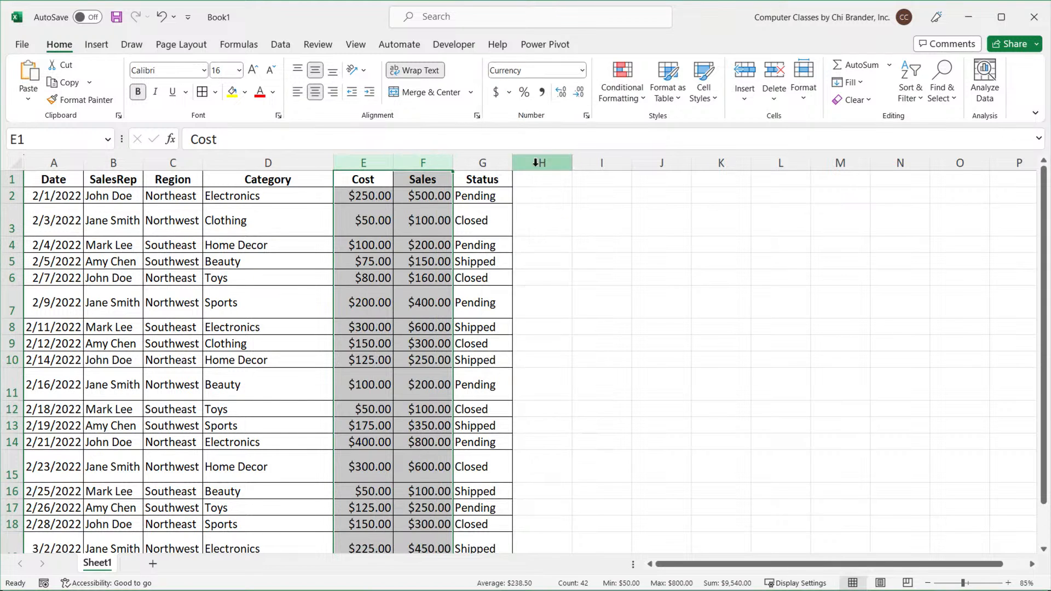
Widen the SalesRep through Category columns and the Status column so the data fits.
click(244, 222)
click(56, 184)
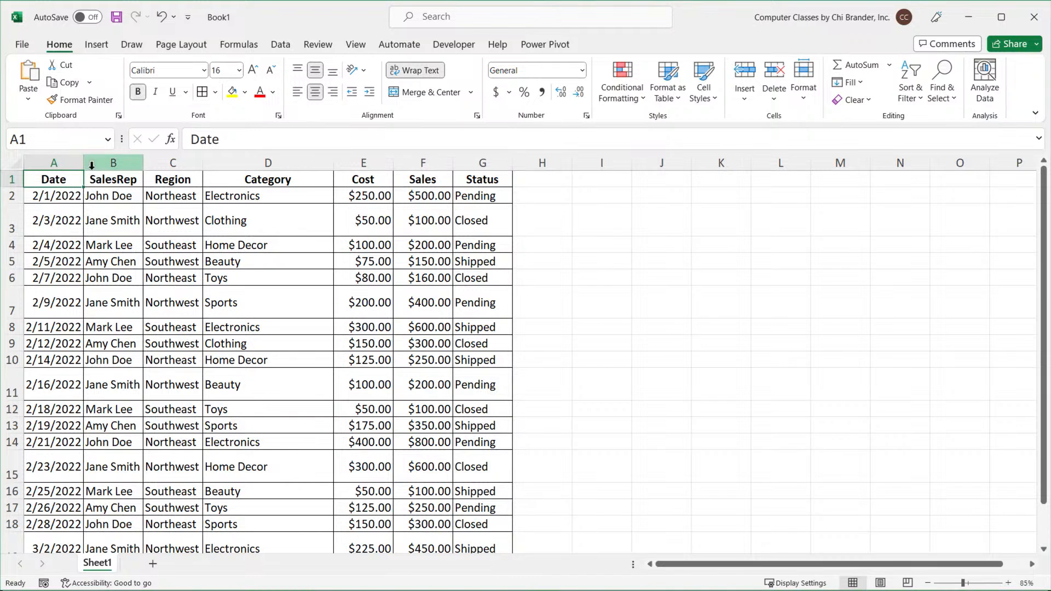
drag(83, 163, 288, 162)
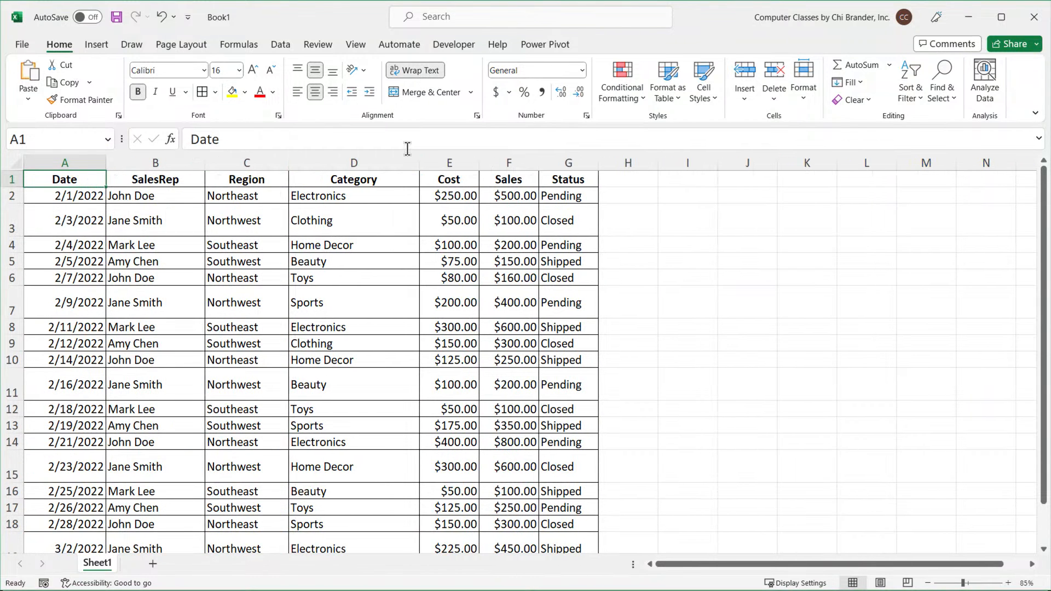
drag(419, 159, 431, 162)
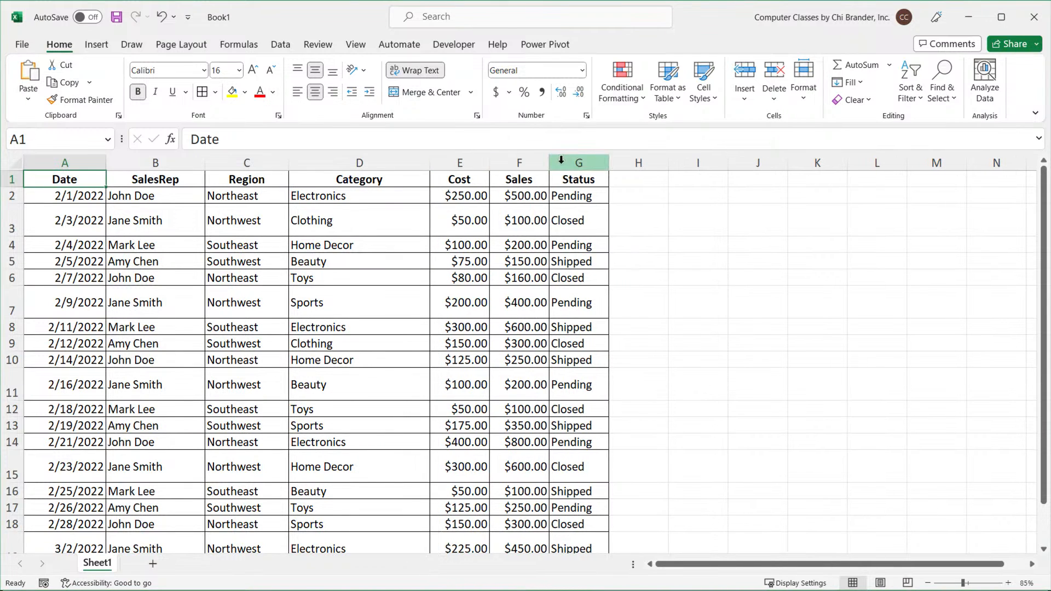
drag(549, 162, 649, 163)
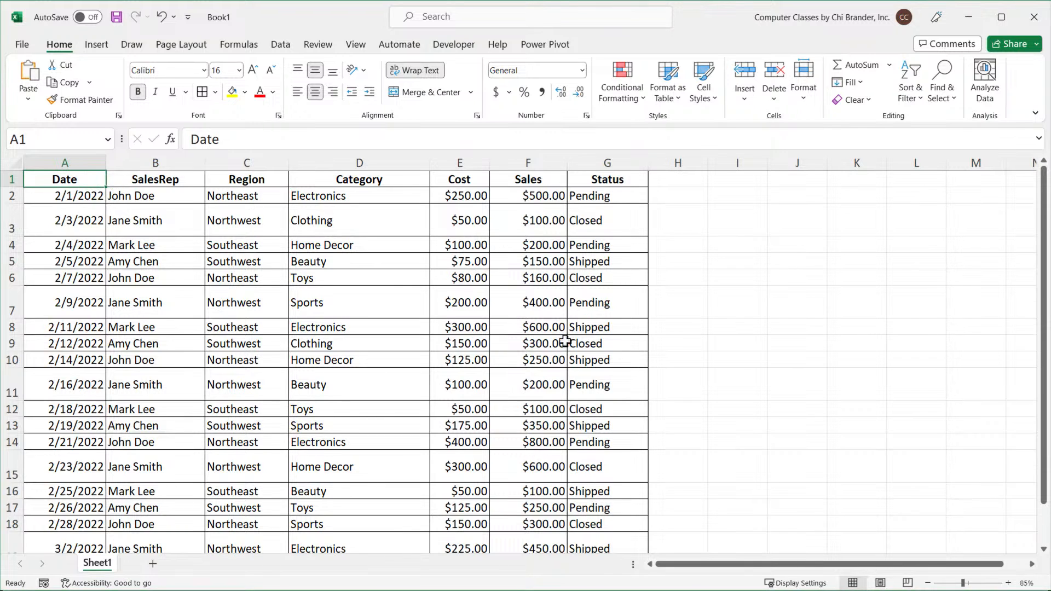
Select the header row from Date to Status and copy it.
scroll(564, 340, down, 3)
scroll(575, 393, up, 3)
click(527, 184)
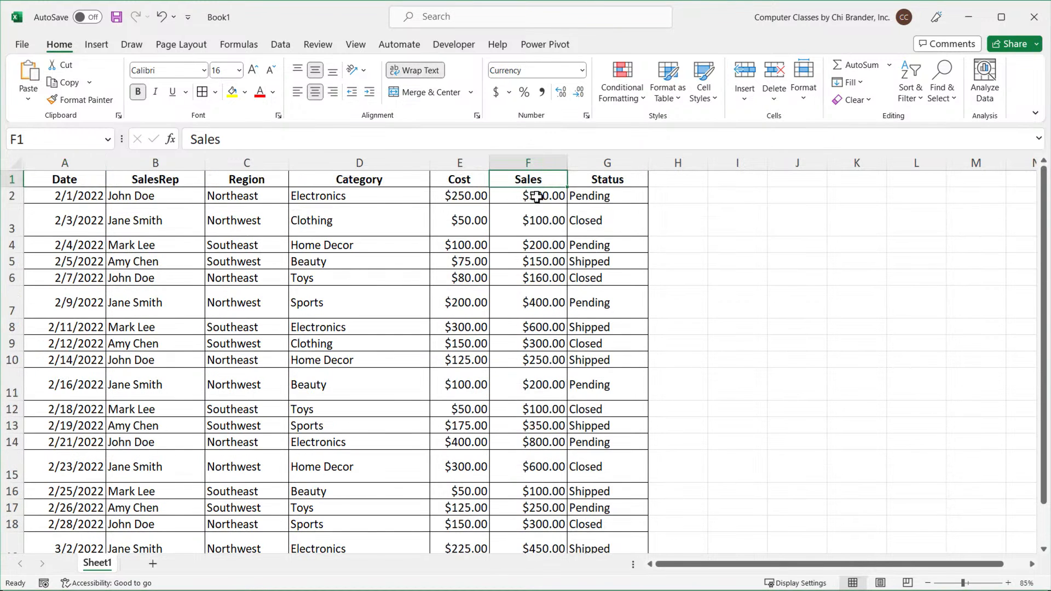
scroll(534, 197, up, 1)
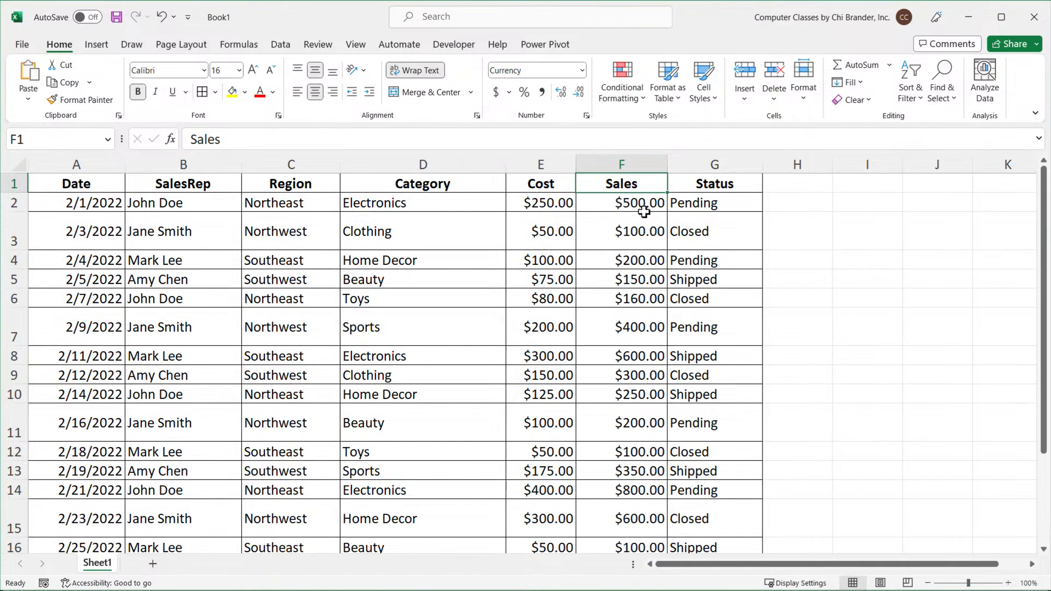
scroll(643, 219, down, 1)
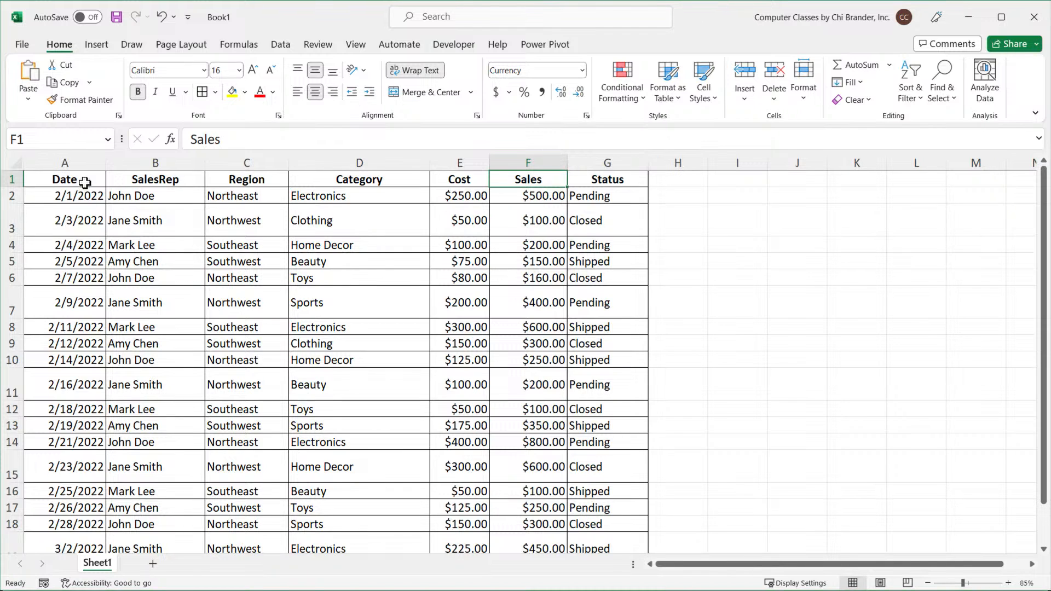
drag(82, 178, 566, 181)
key(super+c)
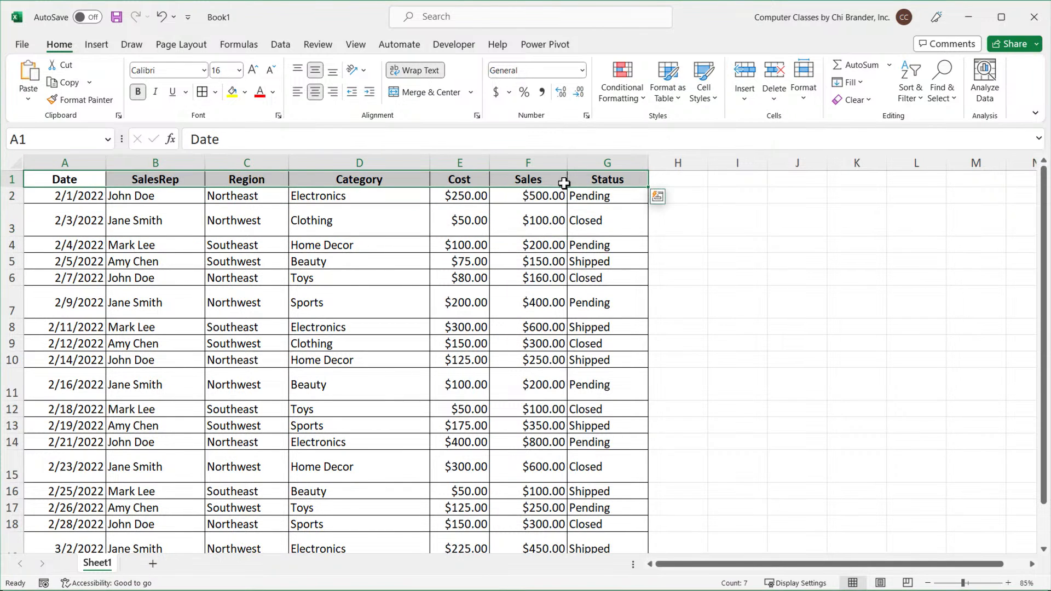
right_click(565, 183)
click(599, 237)
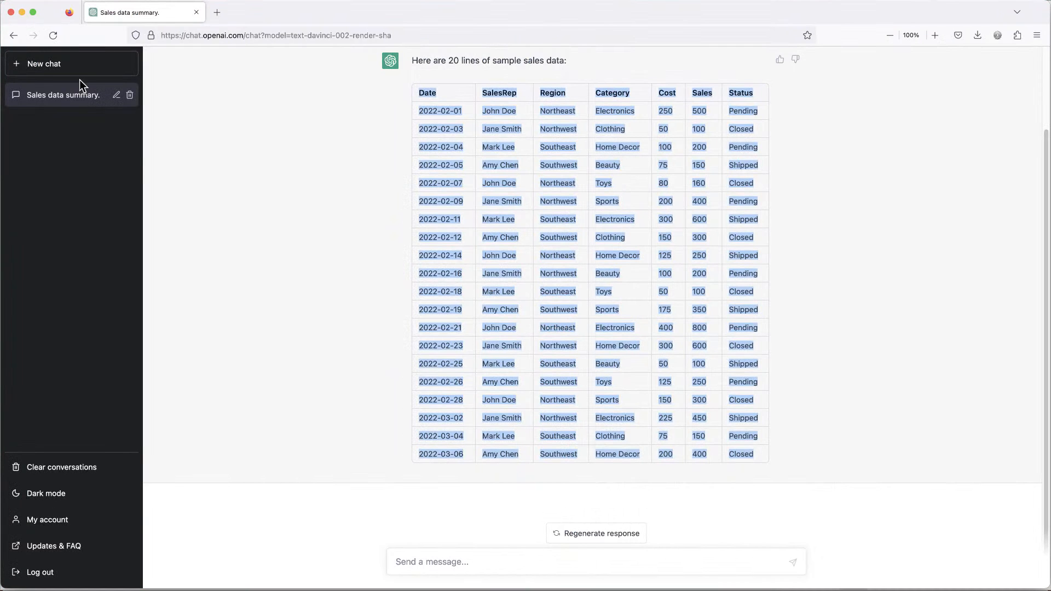
Open a new chat and write "I have the following columns:" followed by the pasted header names.
click(39, 64)
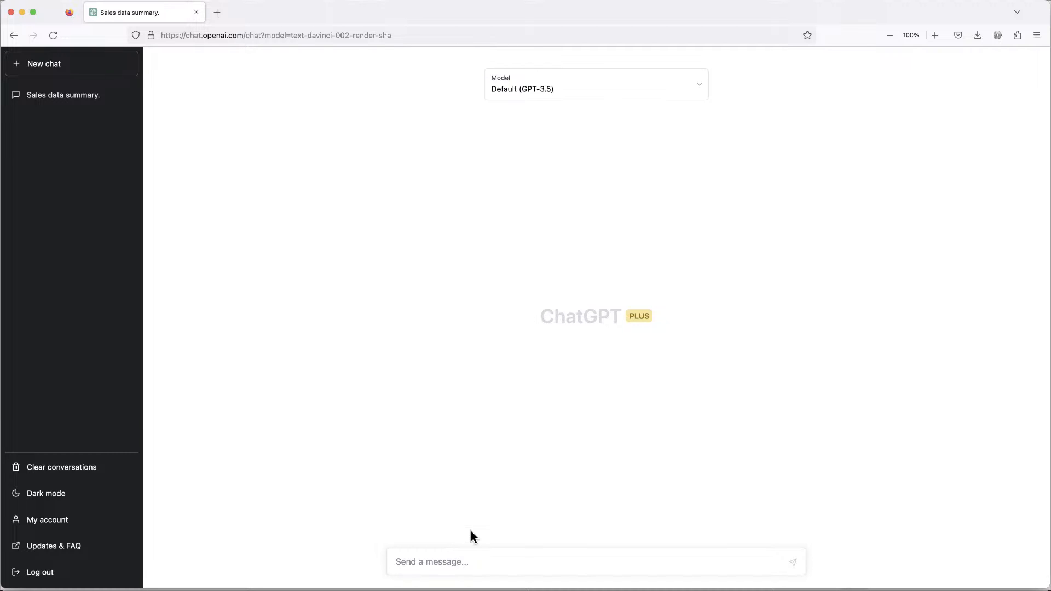
text(I have the following columsn:)
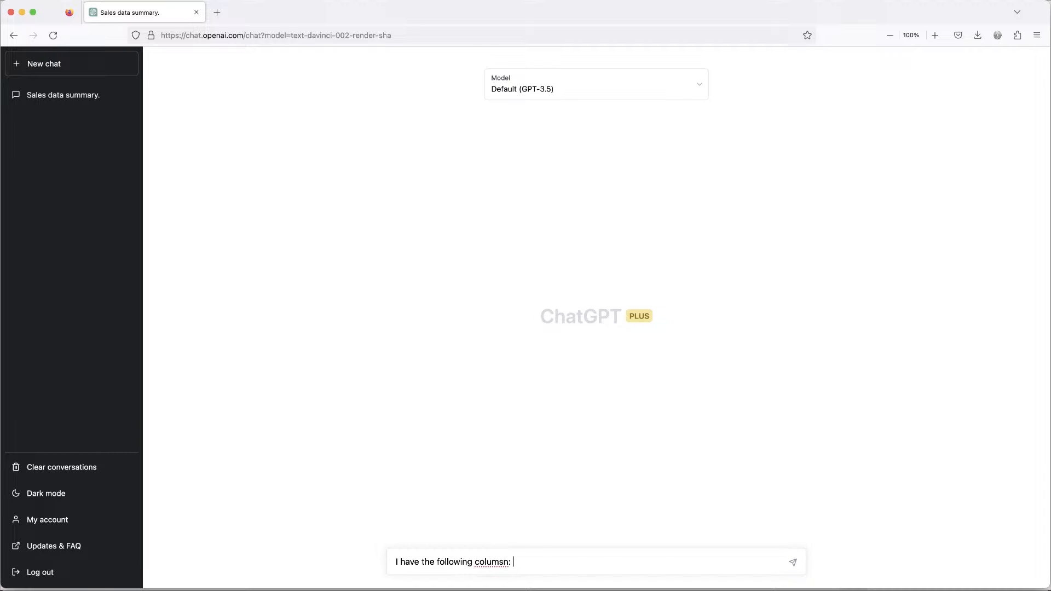
key(super+v)
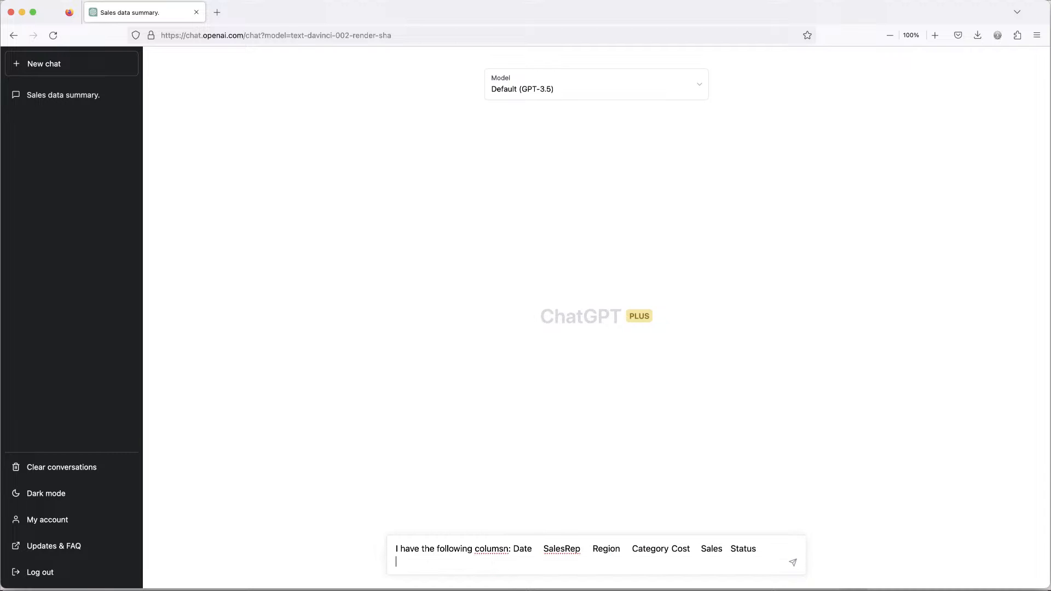
Correct the misspelled word "columsn" to "columns" and start a new line in the message.
right_click(490, 548)
click(540, 535)
key(shift+Return)
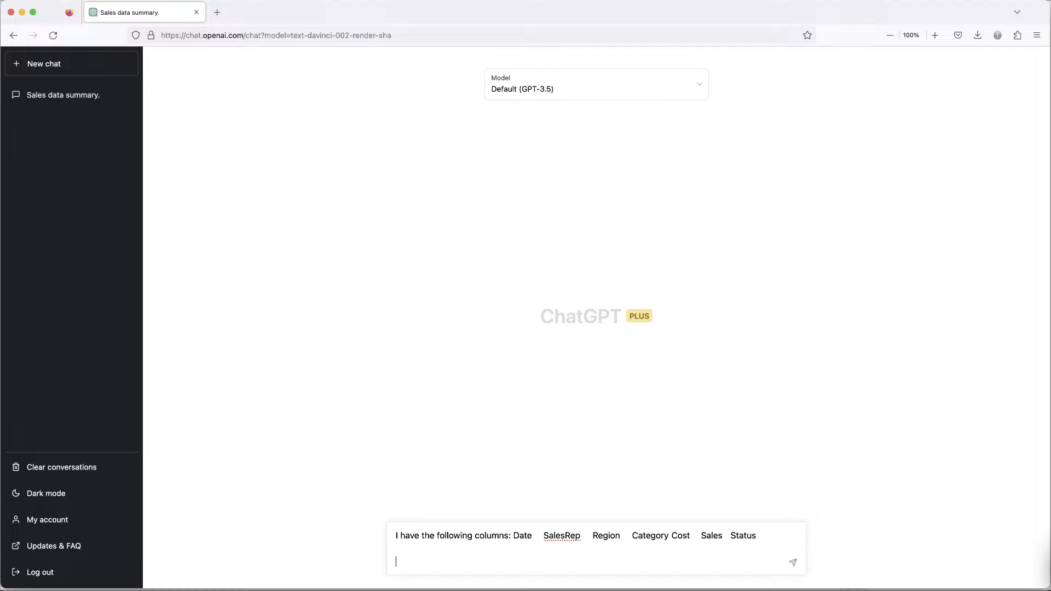
Add the request "I want to add a formula for a bonus column that will give me $20 bonus if sales amount is above 200".
text(I want to add a formula for a bonus column)
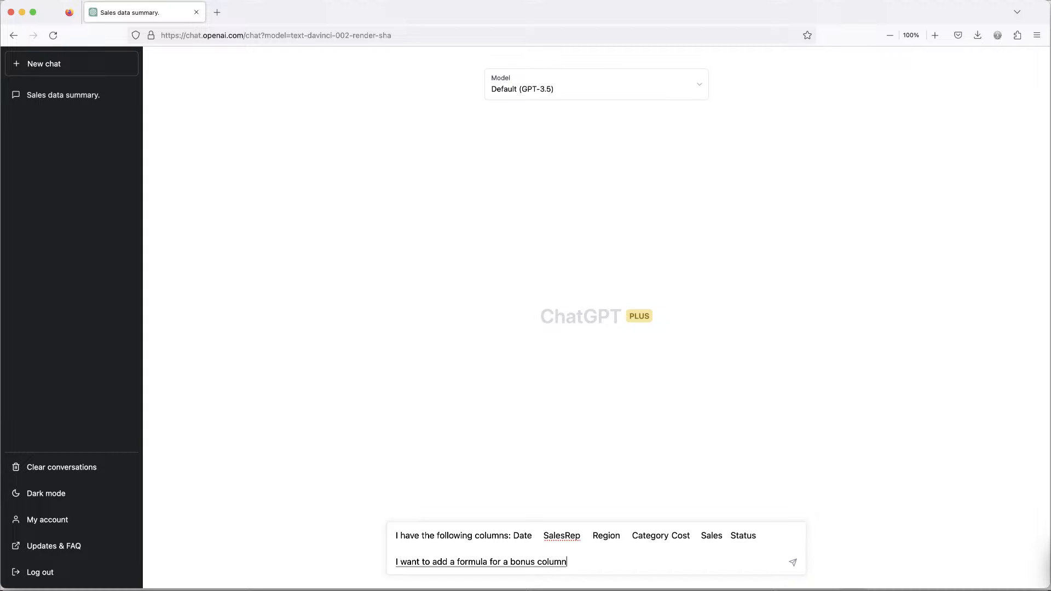
text( that will give me $20 bonus if)
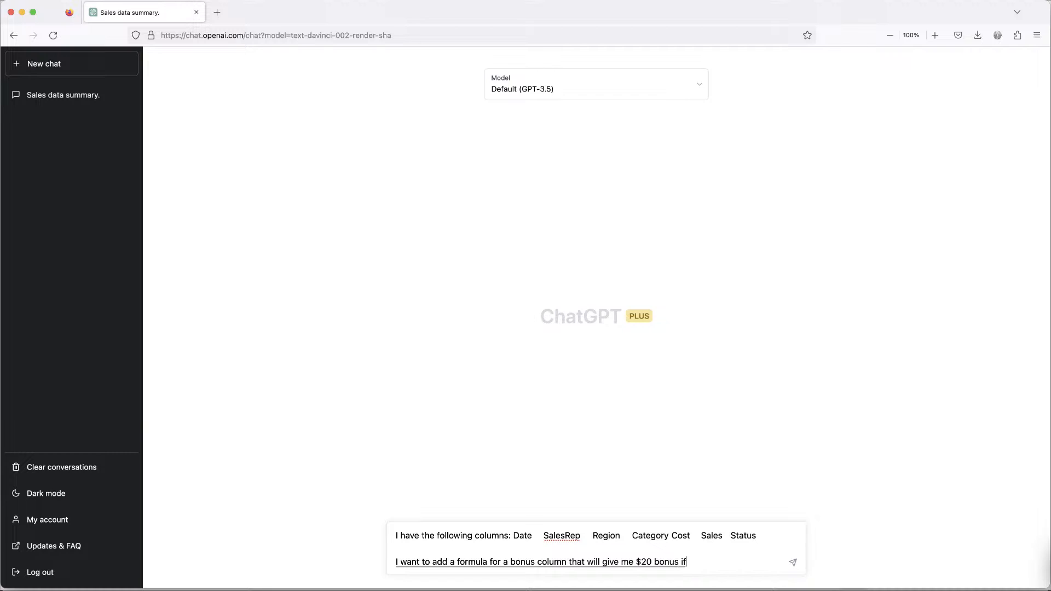
text( sales amount is above)
text( 2)
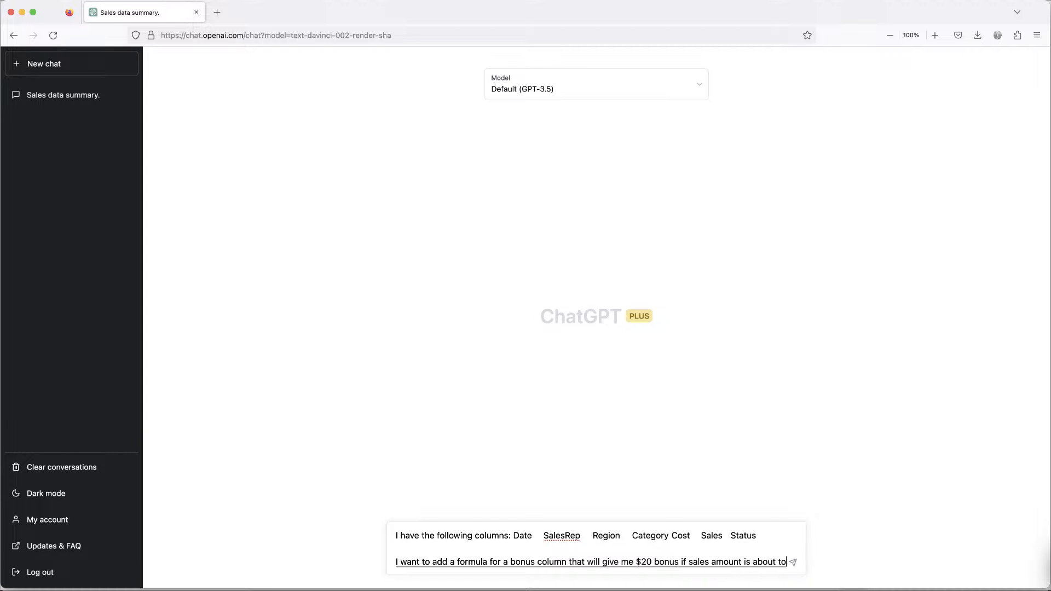
text(00)
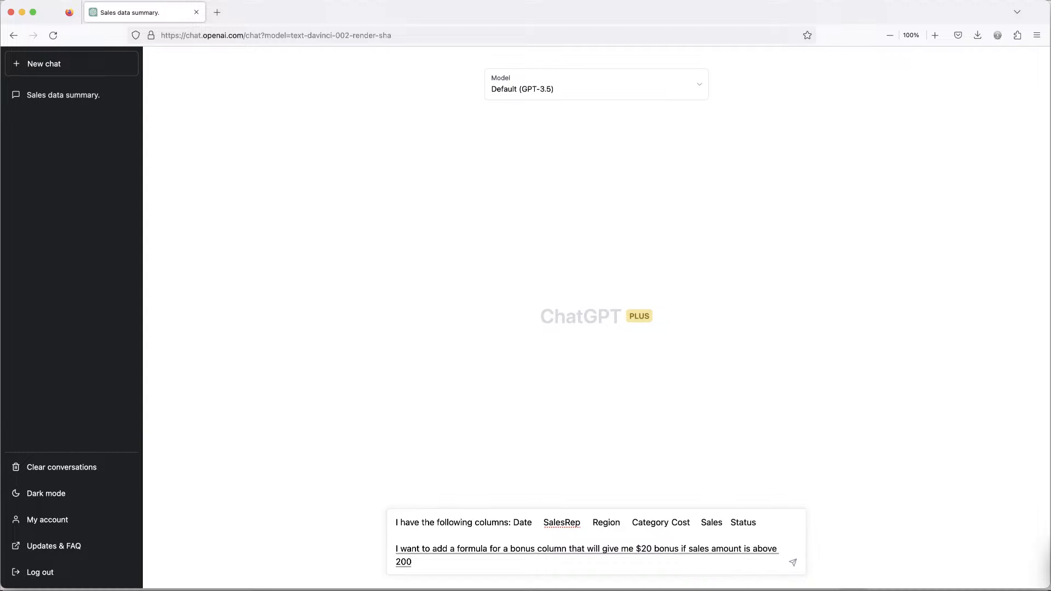
text(.)
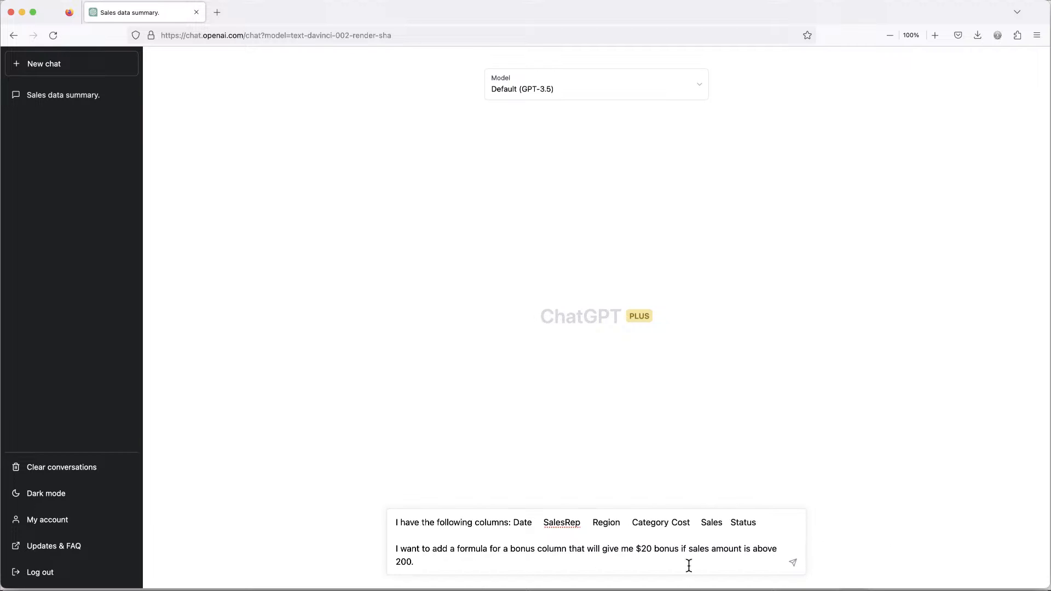
Finish the bonus request with a period and send the message.
click(795, 563)
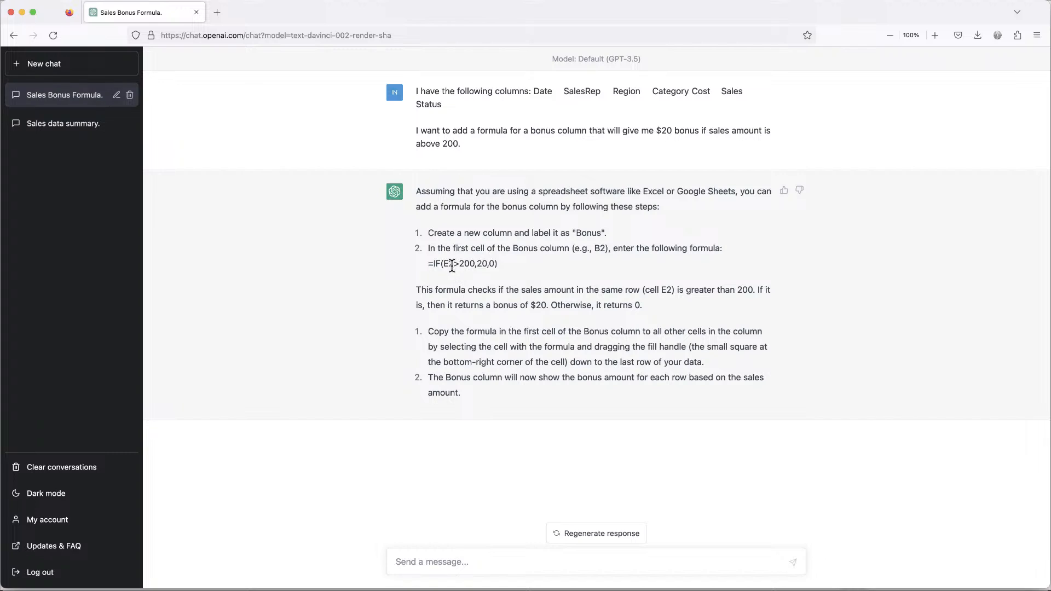
Copy the suggested formula =IF(E2>200,20,0) from the answer and paste it into cell H2 of the spreadsheet.
mouse_move(433, 264)
mouse_down()
mouse_move(509, 263)
mouse_move(425, 274)
mouse_up()
key(ctrl+c)
click(491, 247)
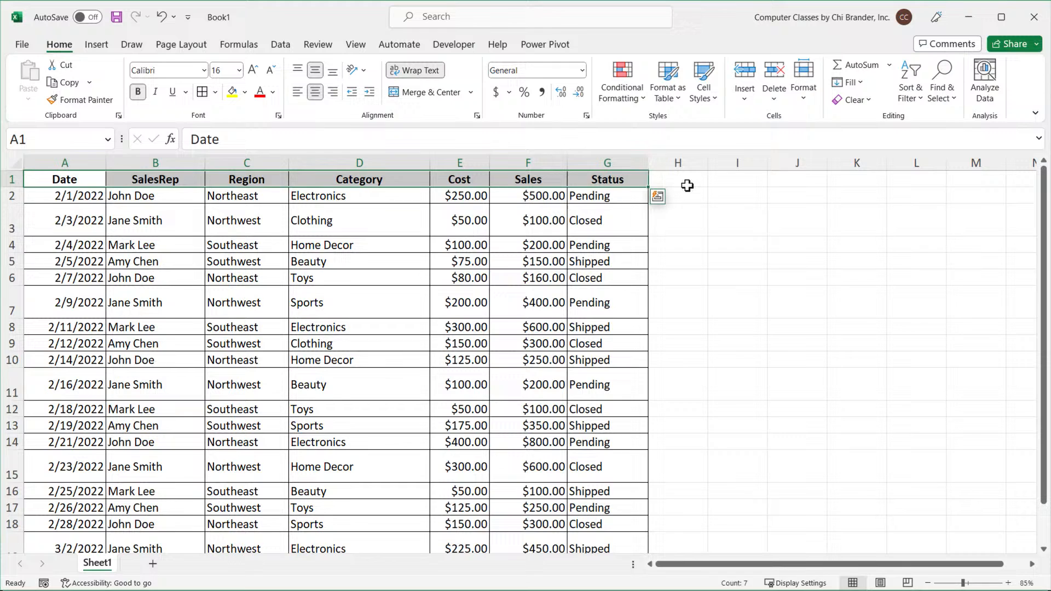
click(684, 195)
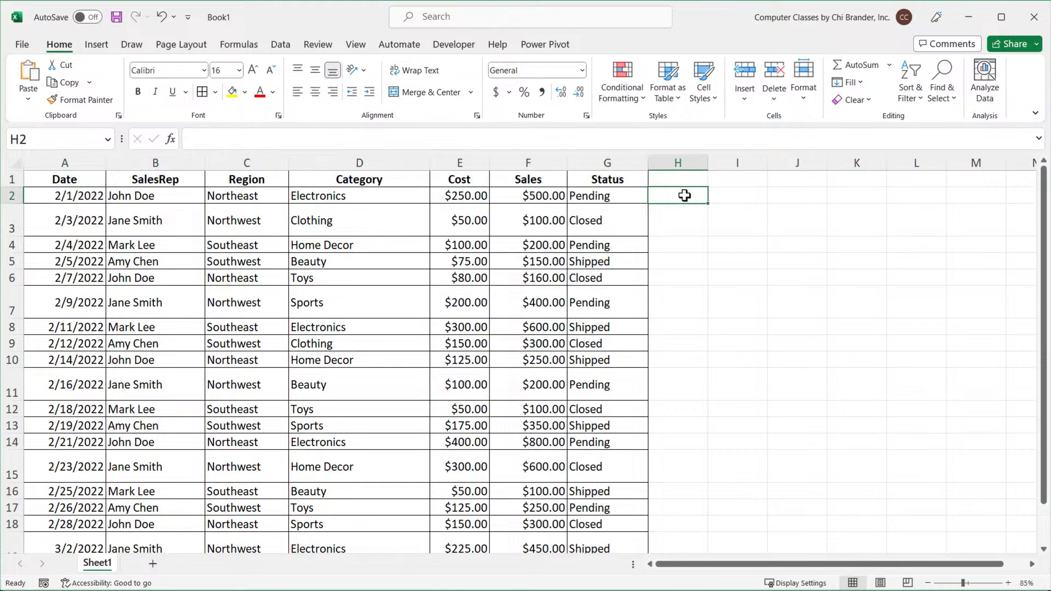
double_click(685, 196)
key(ctrl+v)
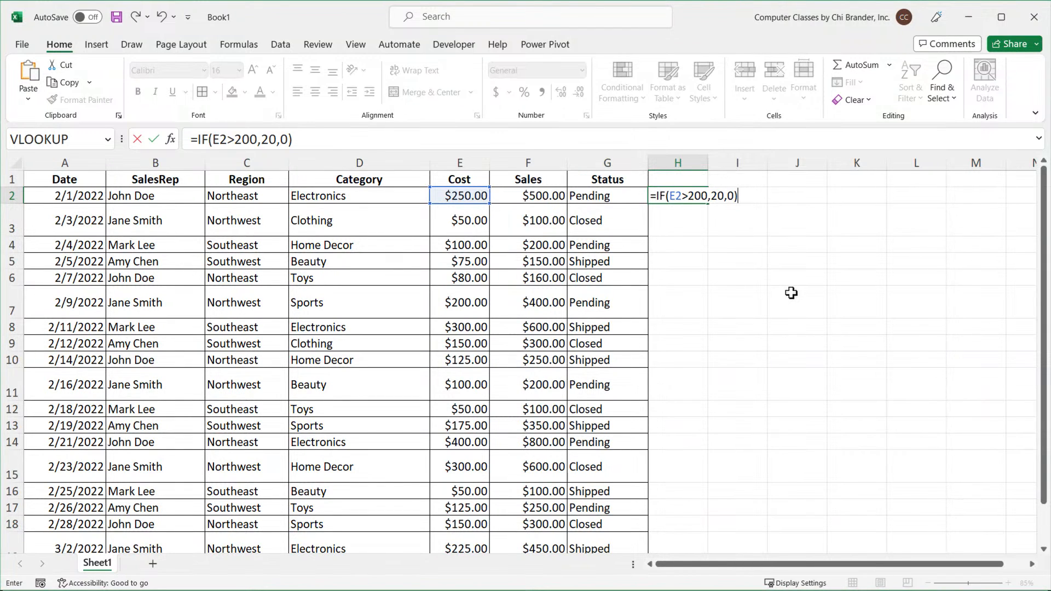
click(756, 195)
key(Return)
click(691, 195)
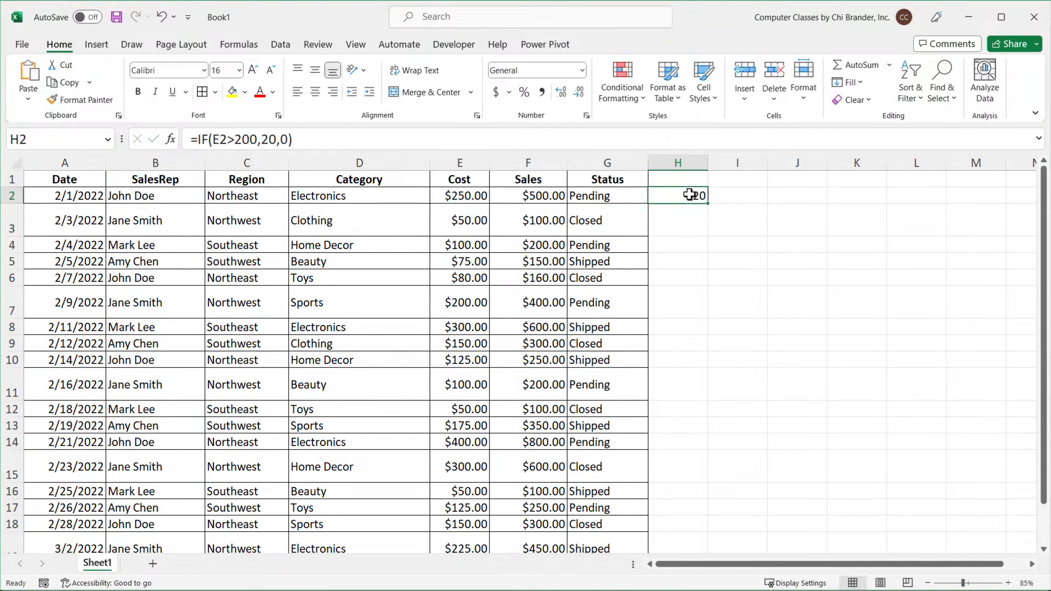
Edit the formula in H2 so its condition refers to the Sales cell F2, and confirm it.
click(86, 179)
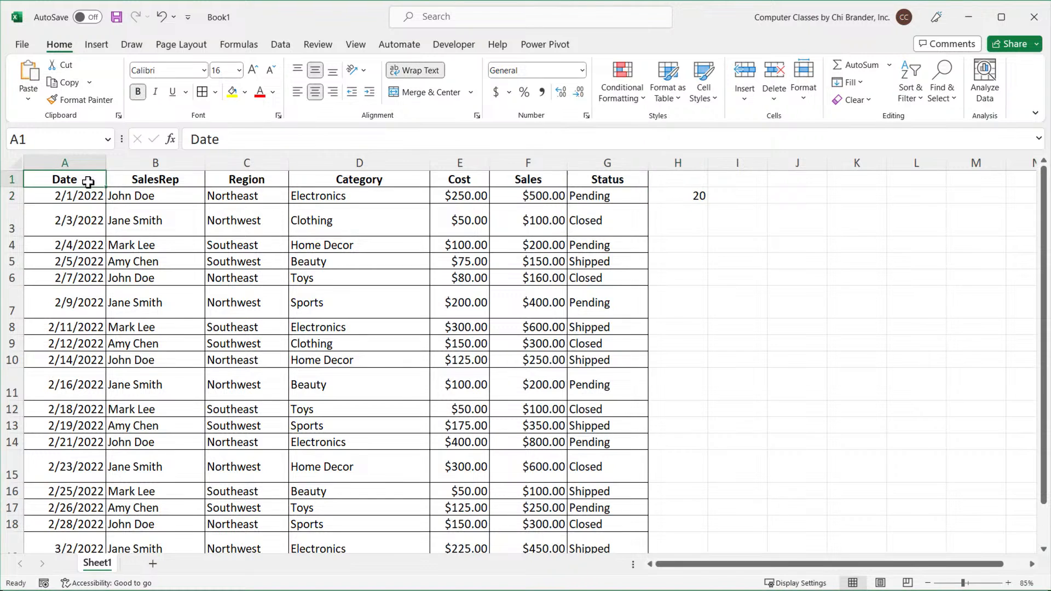
scroll(87, 180, up, 2)
scroll(355, 225, down, 1)
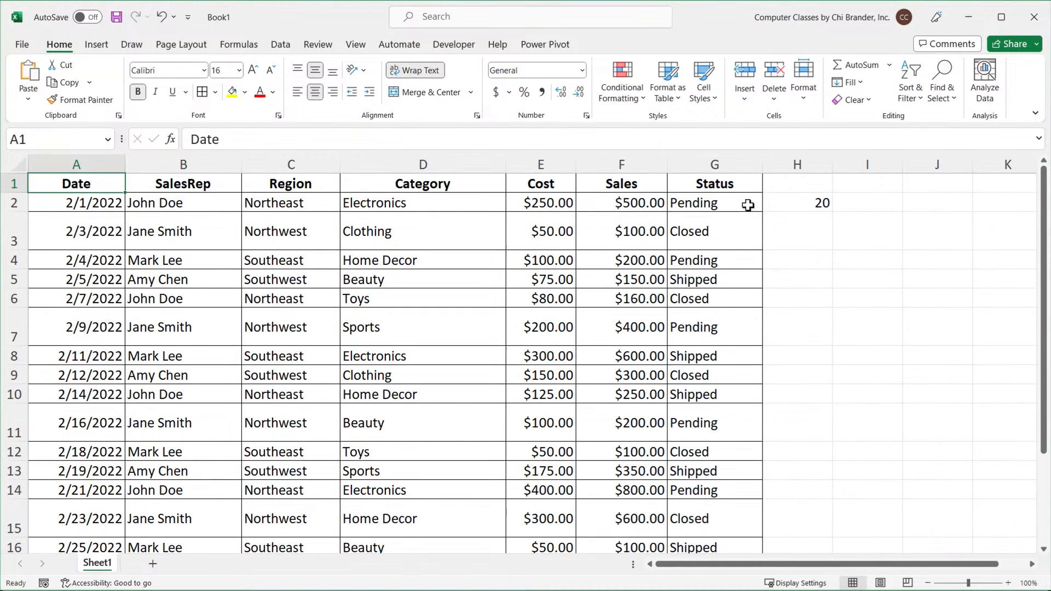
double_click(777, 204)
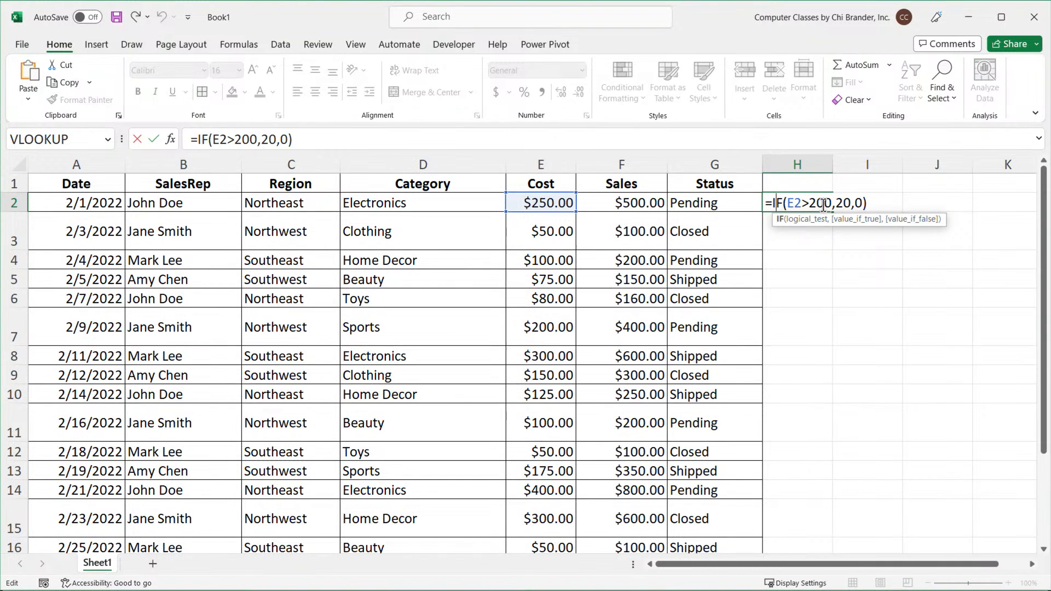
click(794, 203)
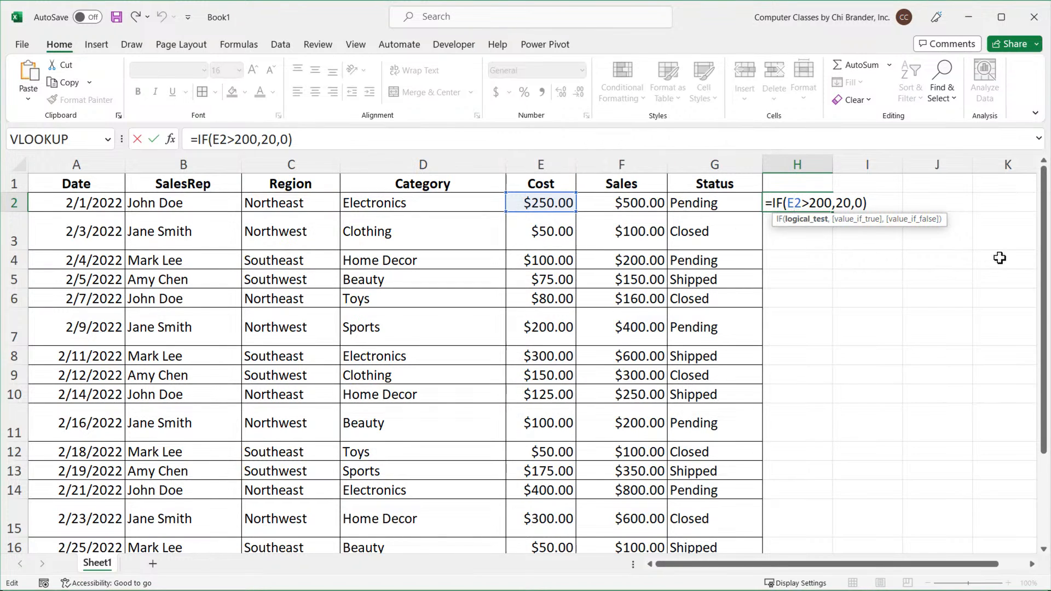
key(BackSpace)
text(F)
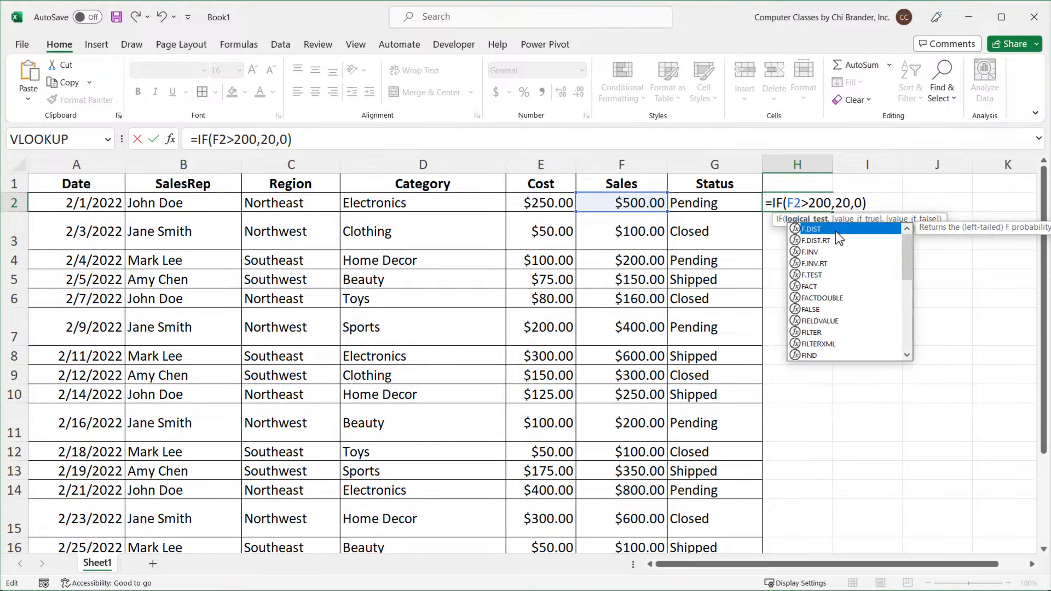
click(793, 204)
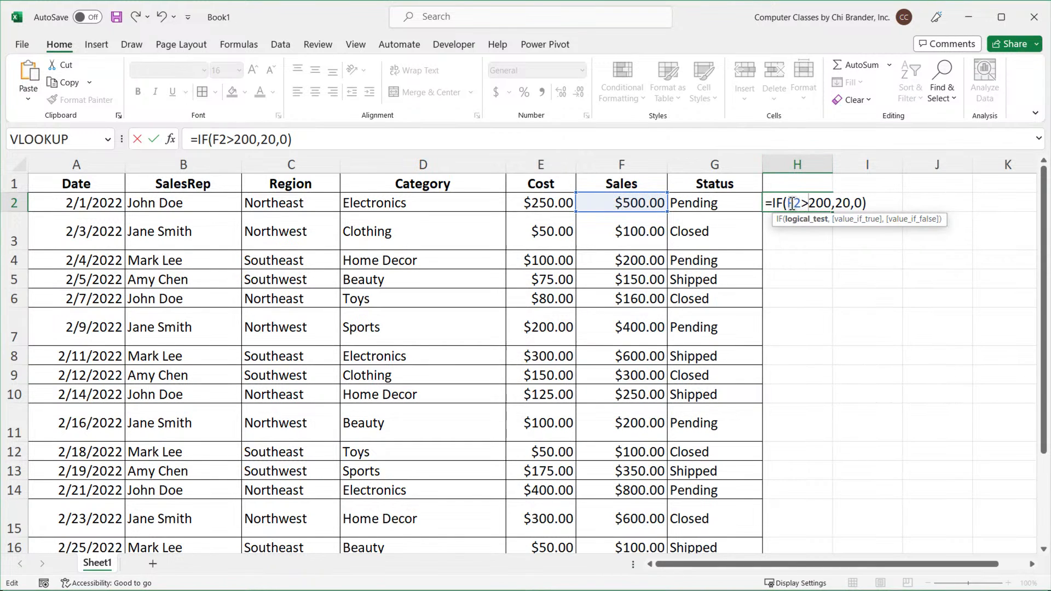
drag(783, 204, 789, 203)
drag(863, 204, 882, 206)
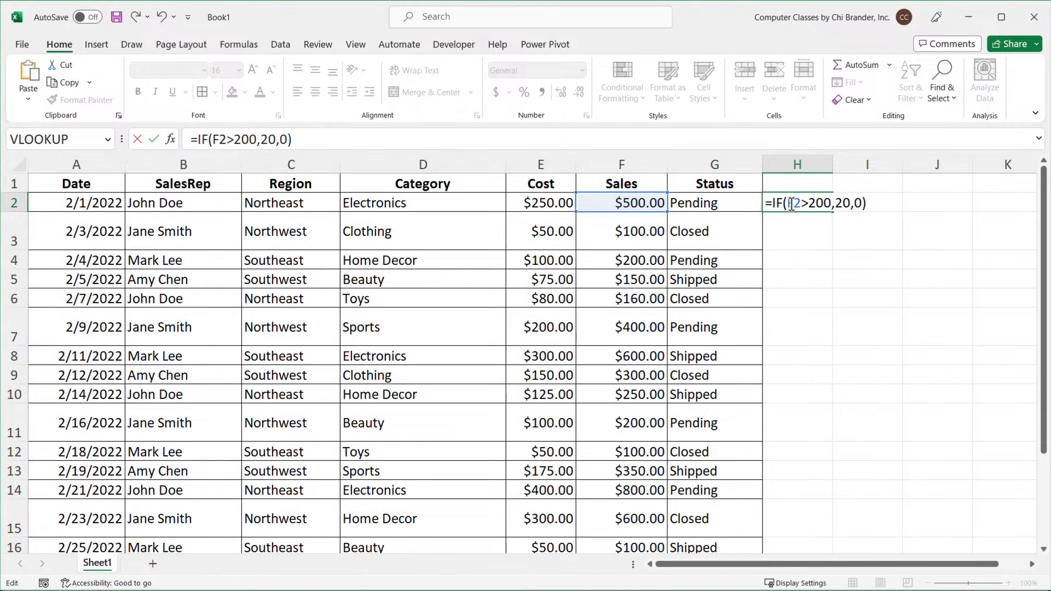
drag(787, 204, 833, 203)
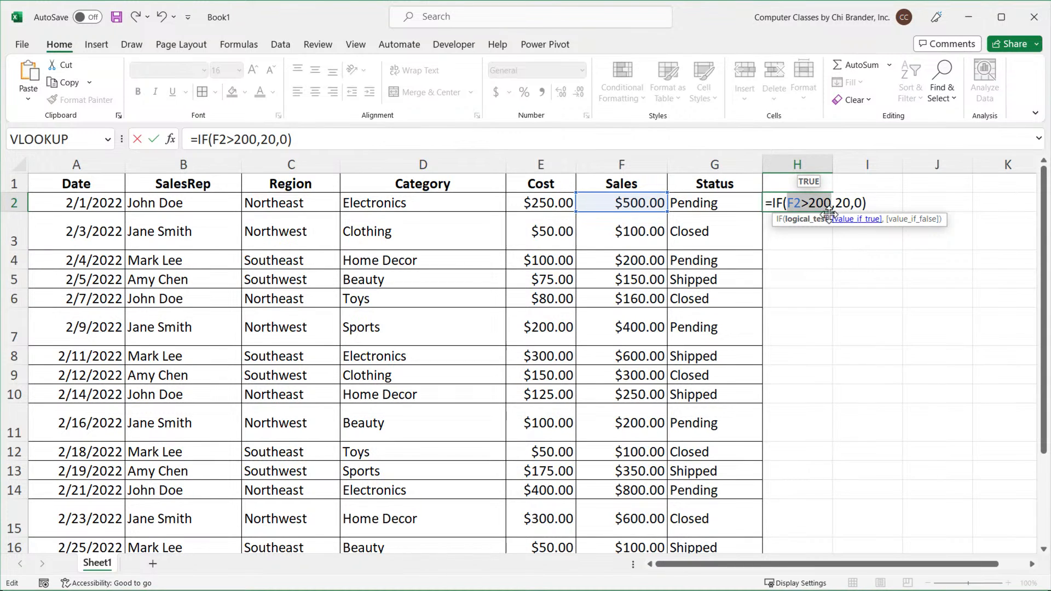
double_click(793, 204)
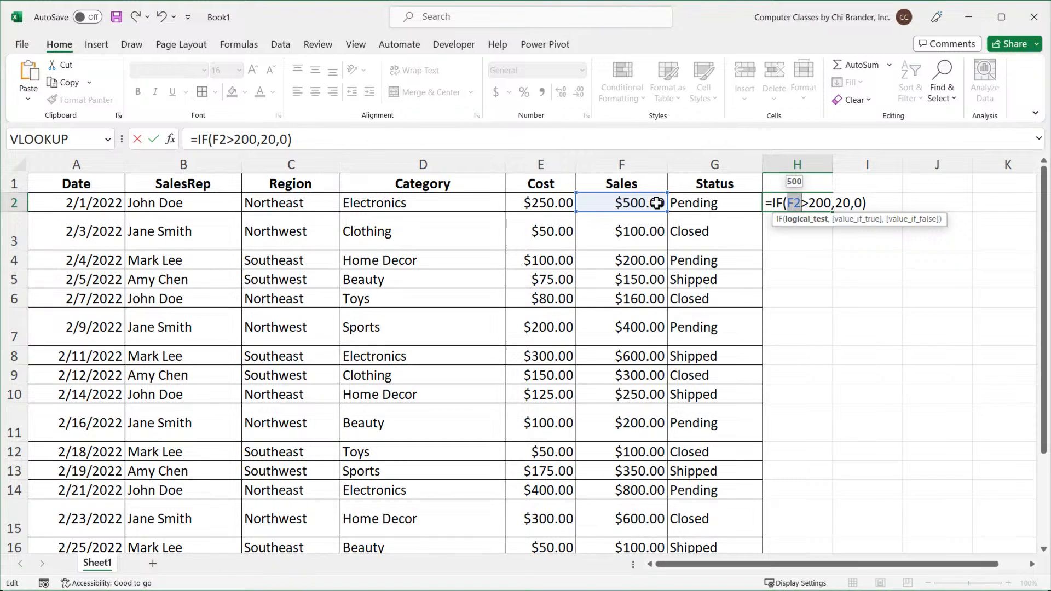
click(832, 203)
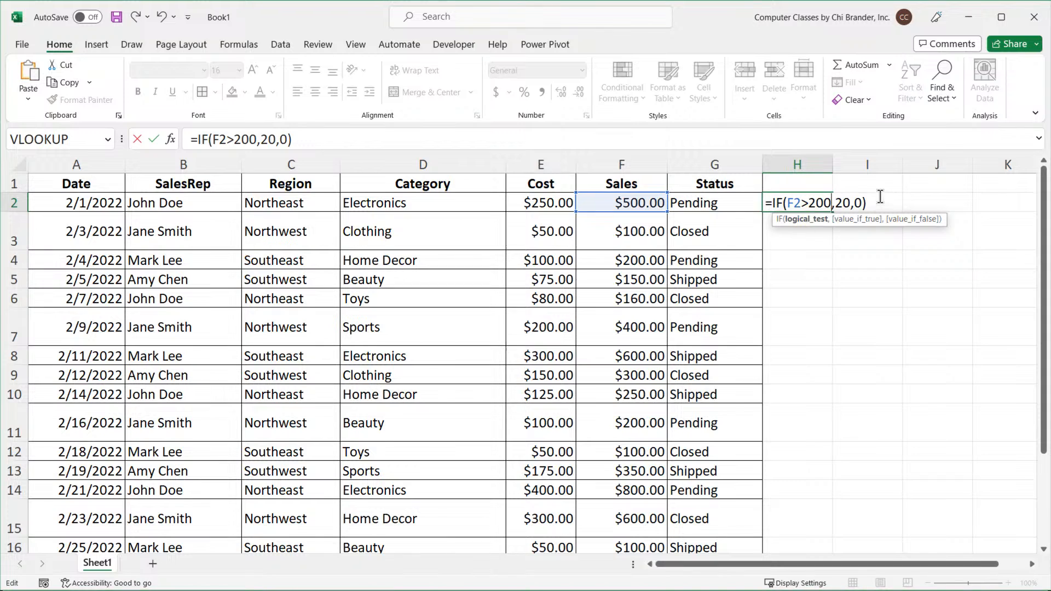
double_click(844, 204)
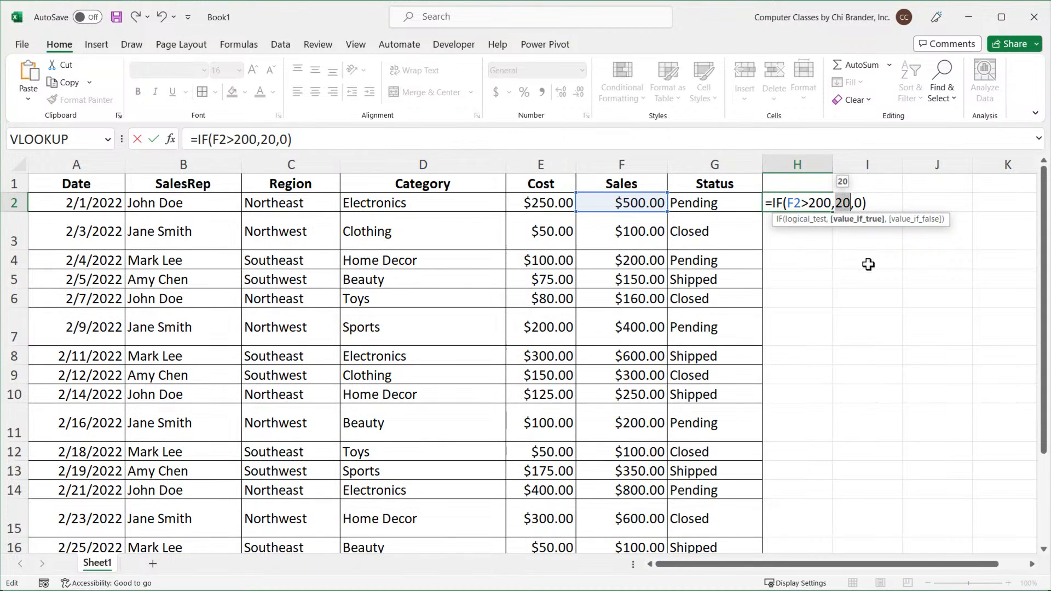
double_click(858, 203)
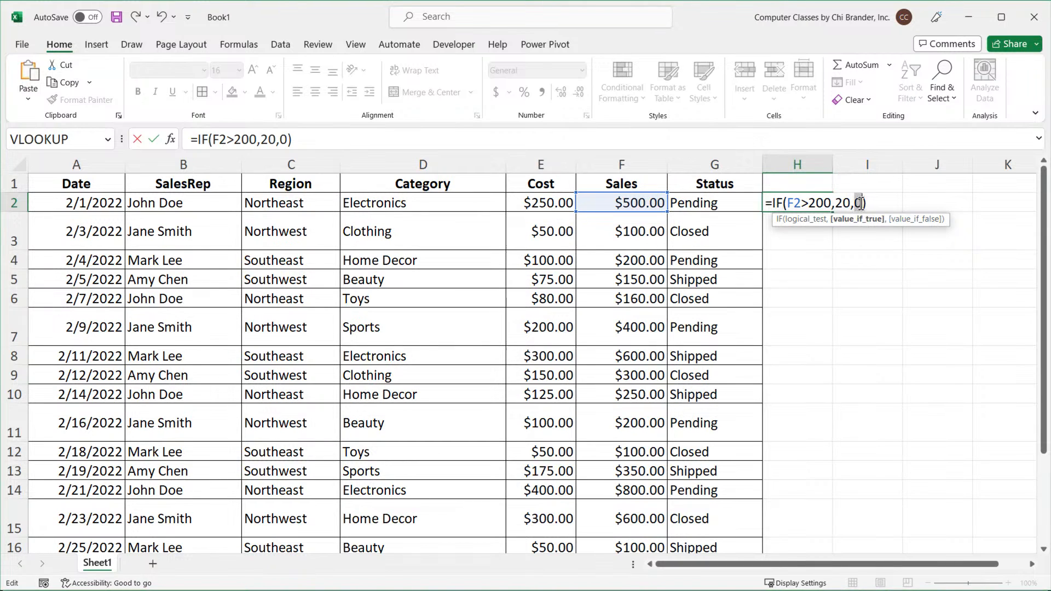
click(870, 203)
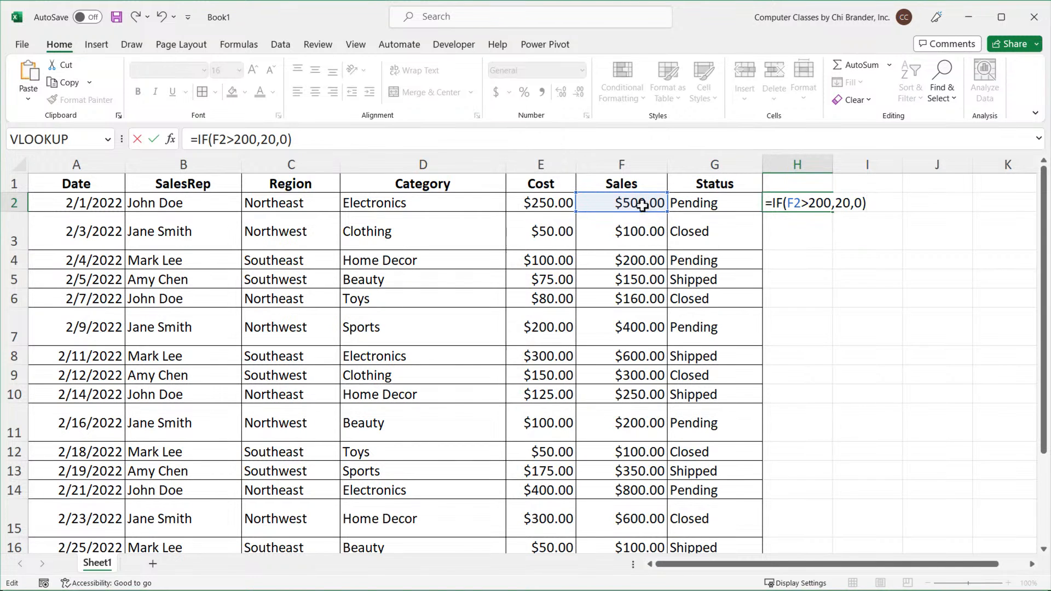
key(Return)
Fill the H2 formula down the bonus column and widen column H slightly.
click(814, 206)
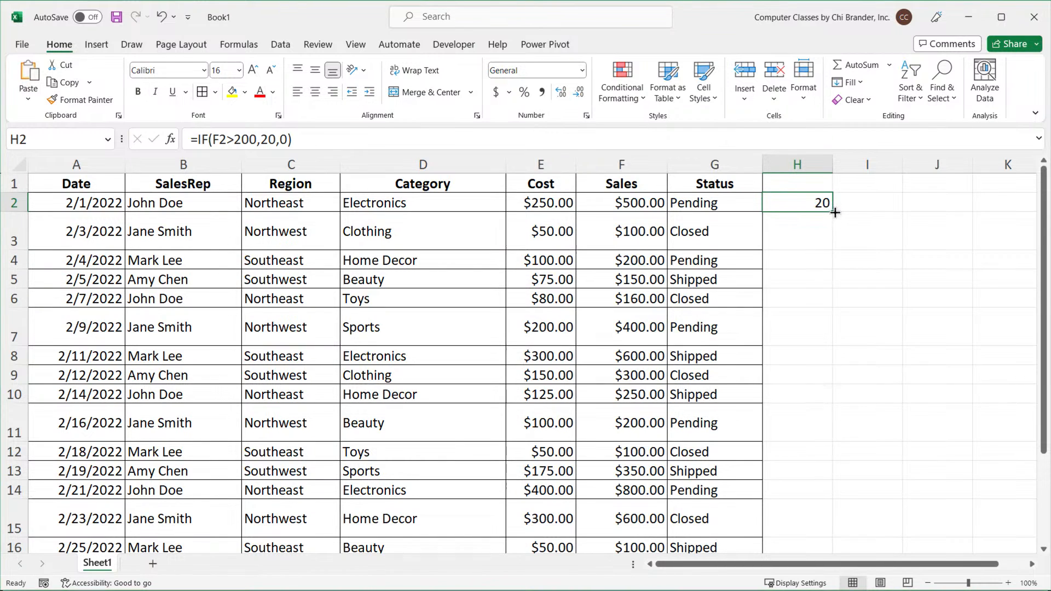
double_click(835, 213)
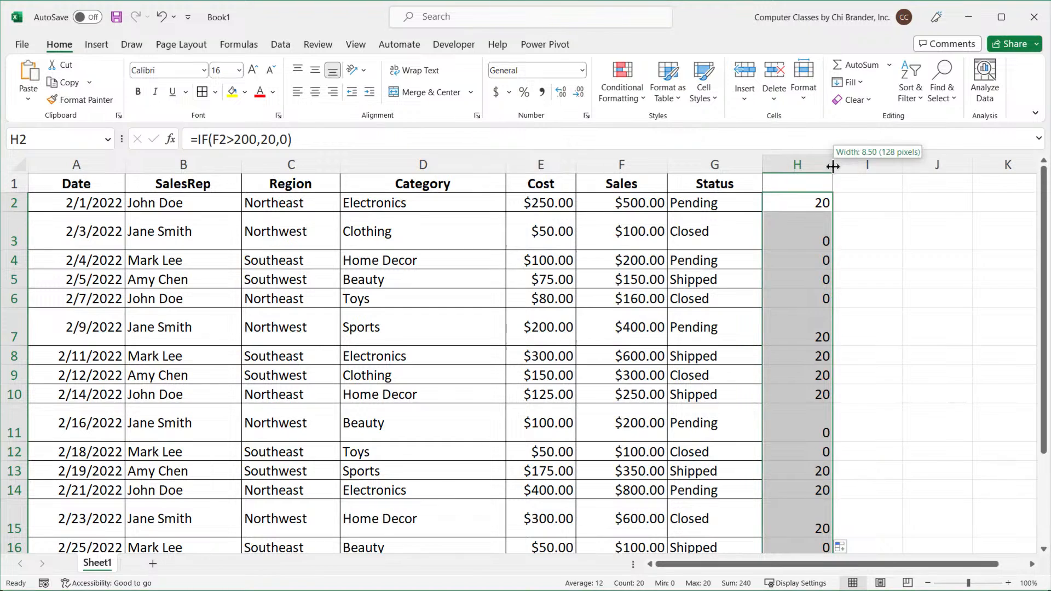
drag(833, 167, 847, 166)
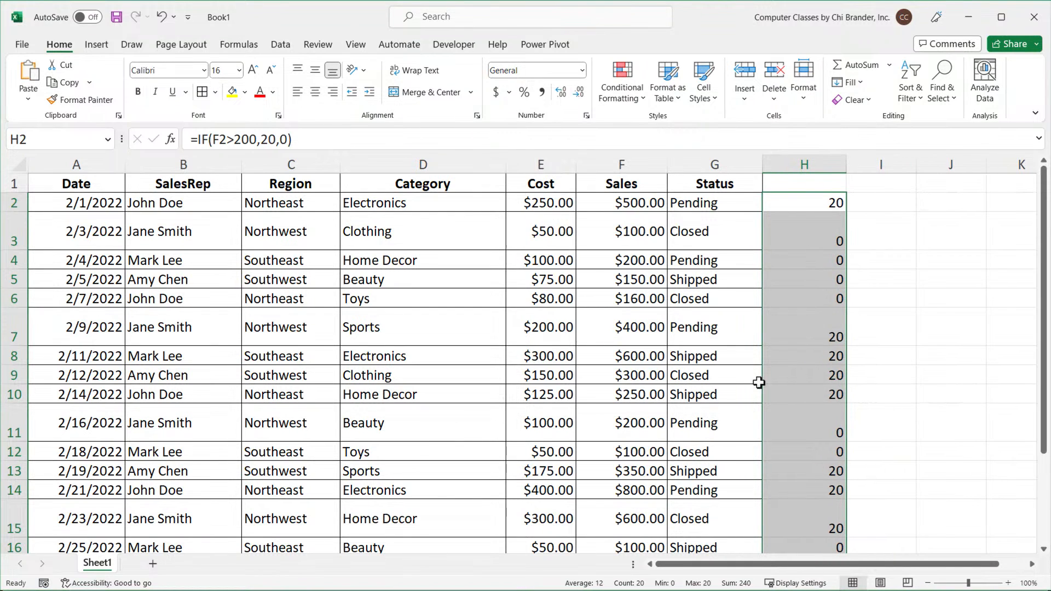
Review the sales values, the H2 formula and the rows returning zero bonus.
drag(559, 358, 605, 394)
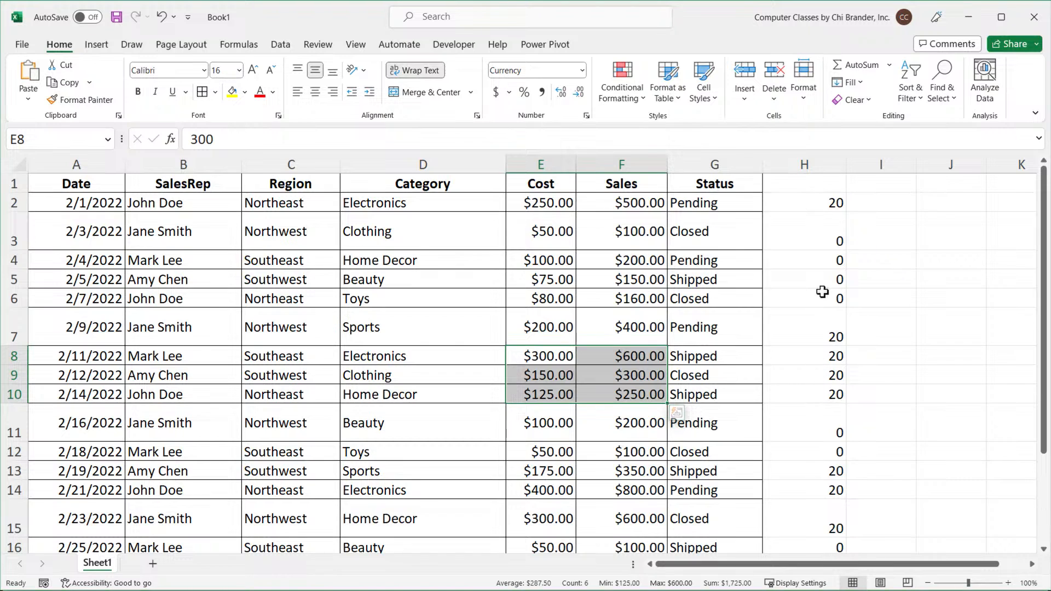
double_click(829, 203)
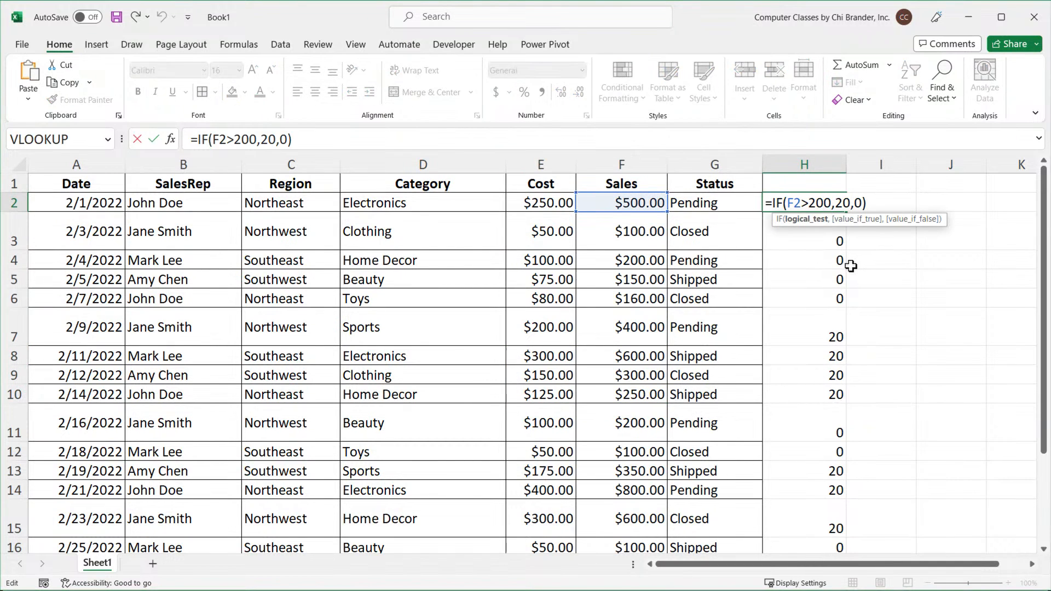
key(Escape)
drag(830, 235, 828, 311)
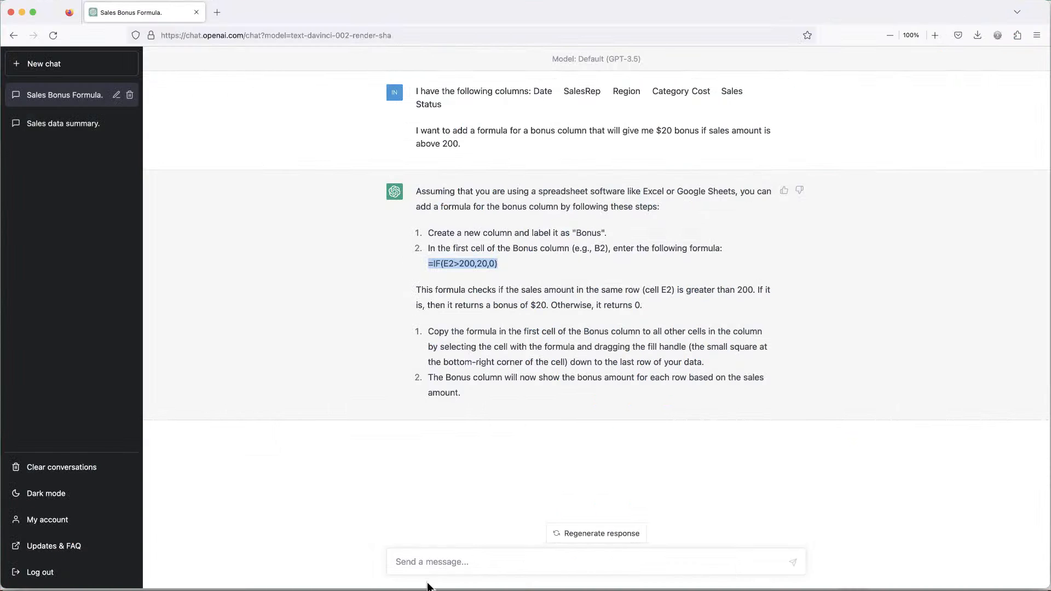
Send the follow-up request "Instead of zeros it would be nice to get blanks".
click(433, 564)
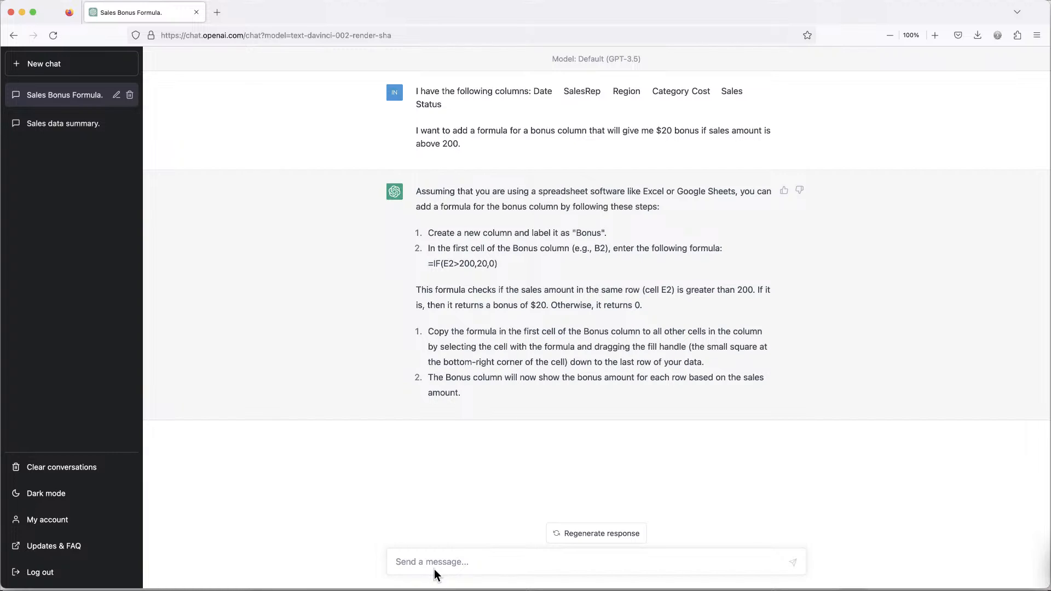
text(In thad of zeros)
text( in booby nice to get get)
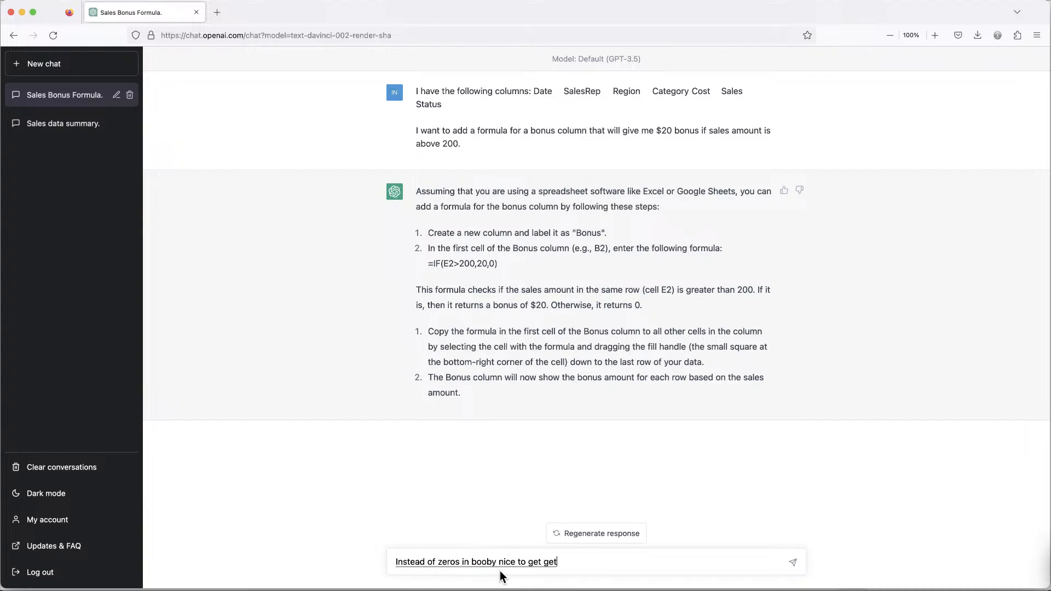
key(BackSpace)
key(BackSpace)
key(BackSpace)
text(blacked)
click(485, 563)
double_click(486, 563)
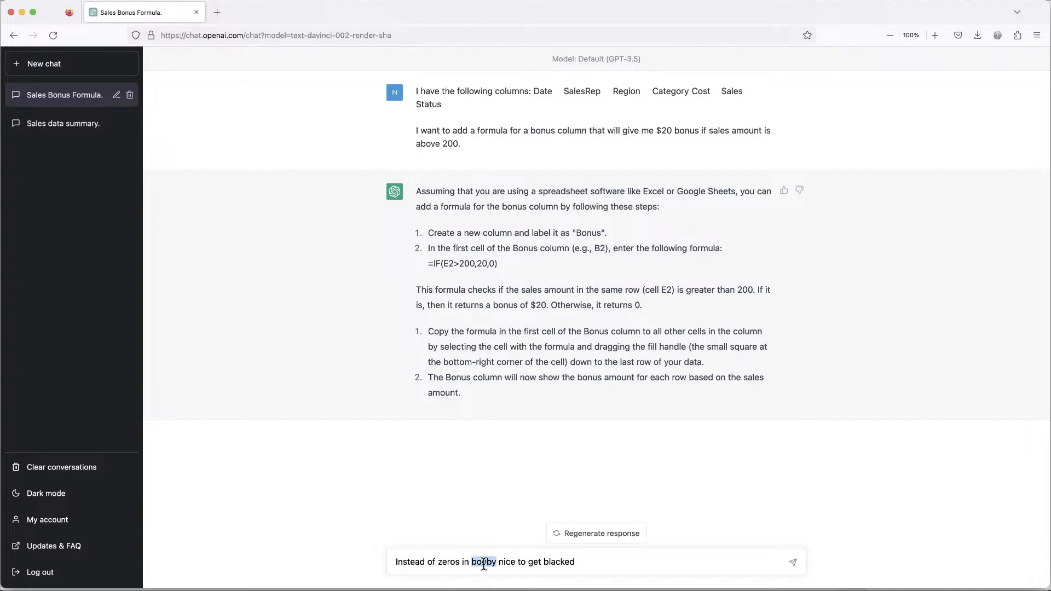
key(BackSpace)
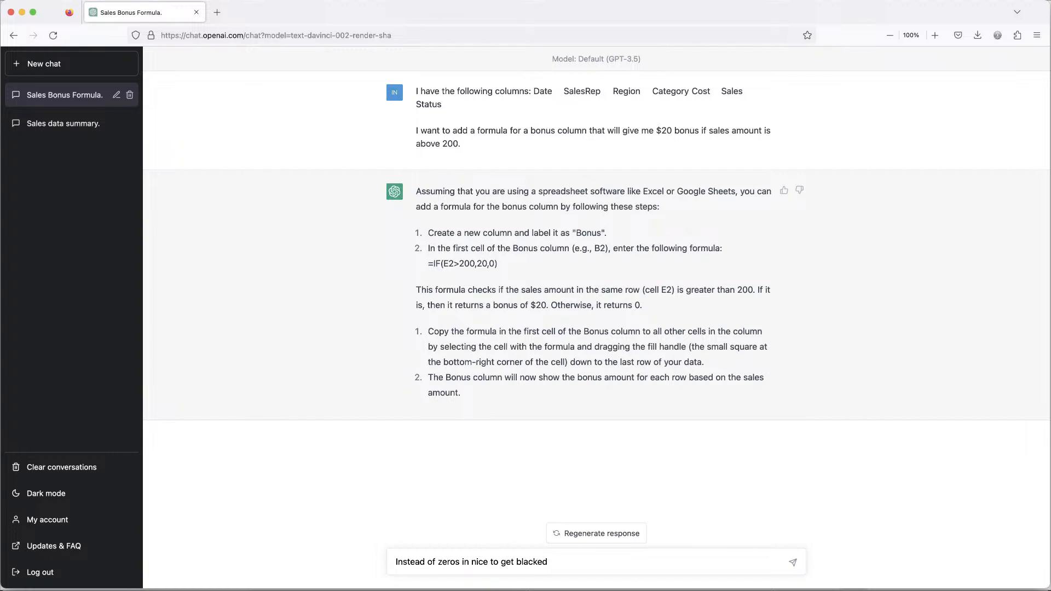
key(BackSpace)
key(BackSpace)
text(it would be)
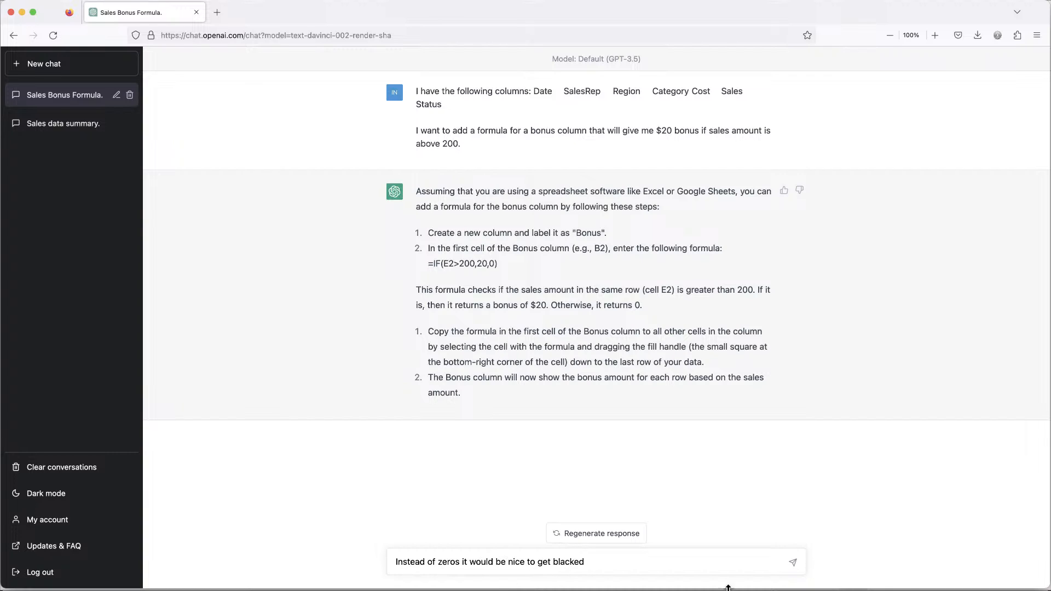
key(BackSpace)
key(BackSpace)
key(BackSpace)
click(794, 566)
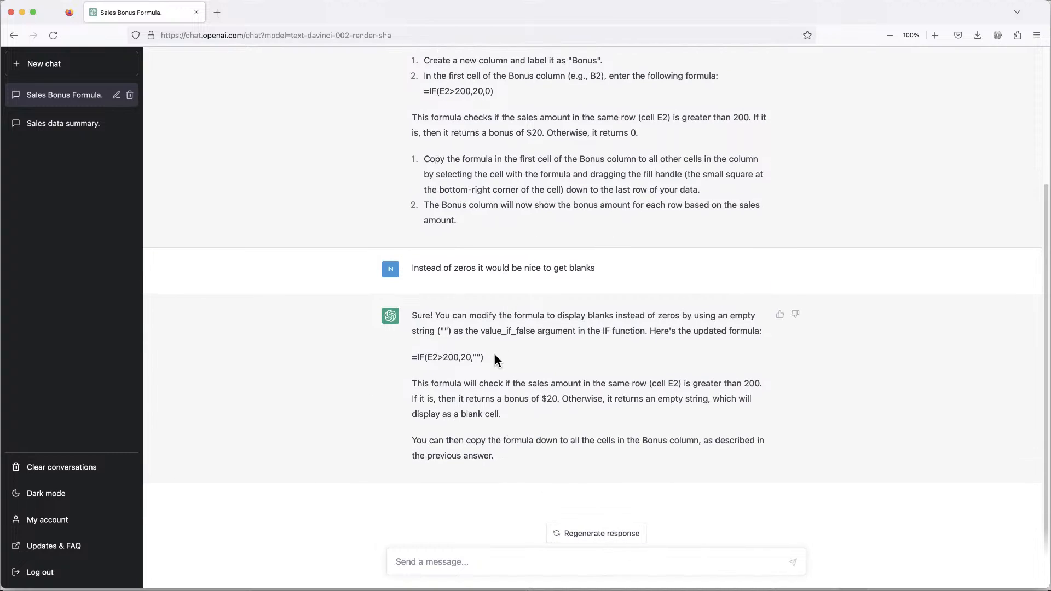
Copy the updated formula =IF(E2>200,20,"") from the answer and paste it over the formula in H2.
drag(483, 357, 415, 361)
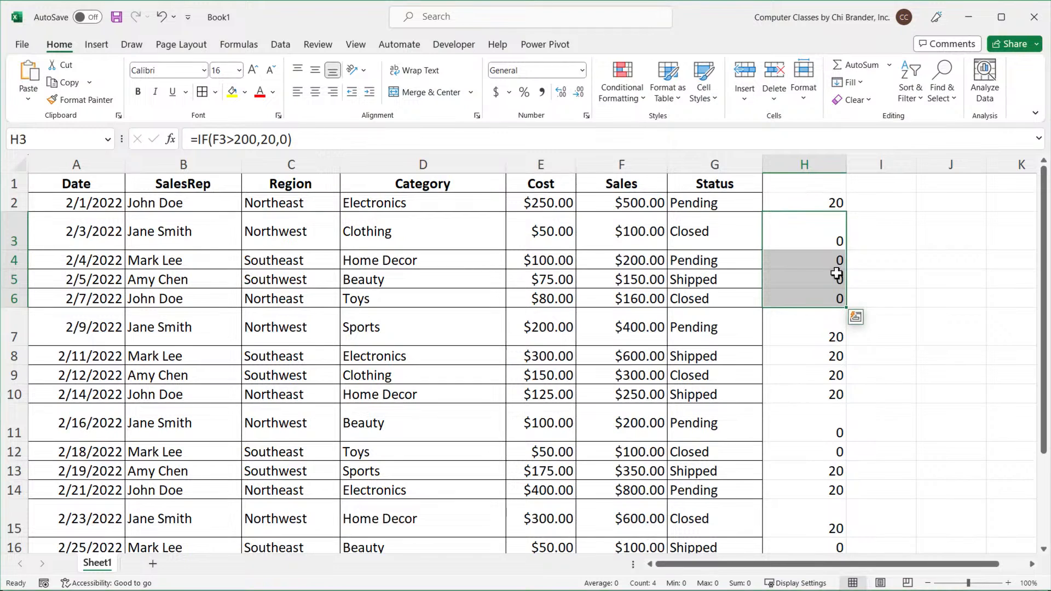
click(867, 205)
click(821, 204)
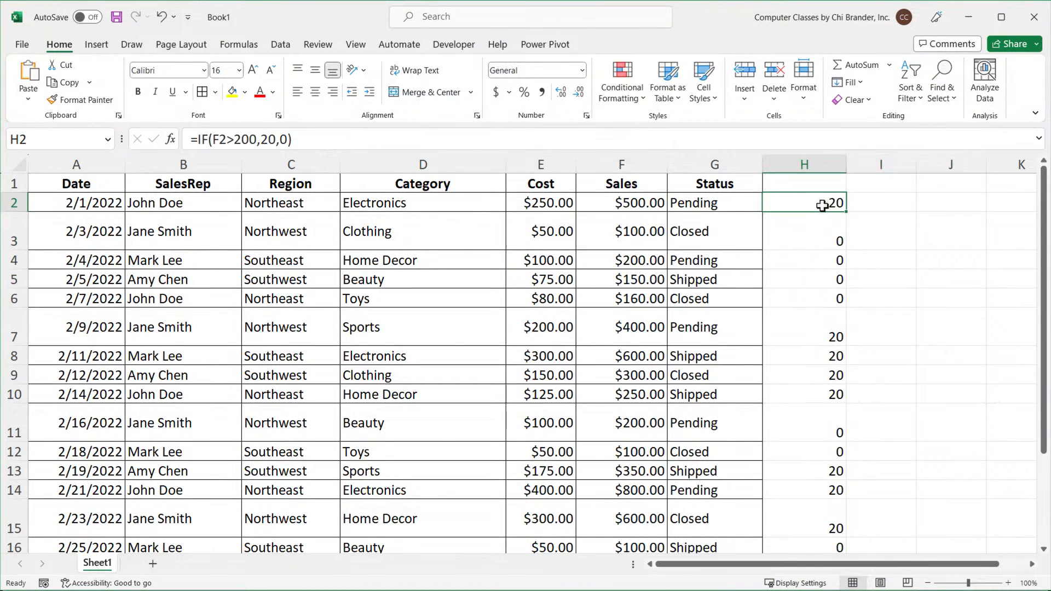
double_click(805, 205)
double_click(806, 204)
triple_click(806, 204)
text(=IF(E2>200,20,""))
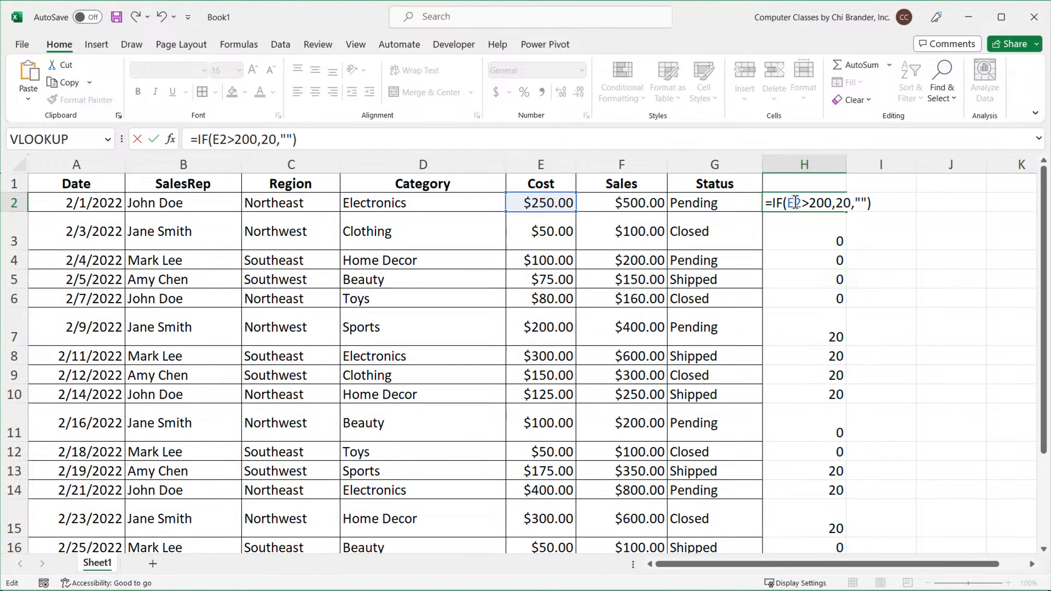
Change the H2 formula's condition to reference F2 instead of E2 and fill it down the bonus column.
click(799, 204)
key(BackSpace)
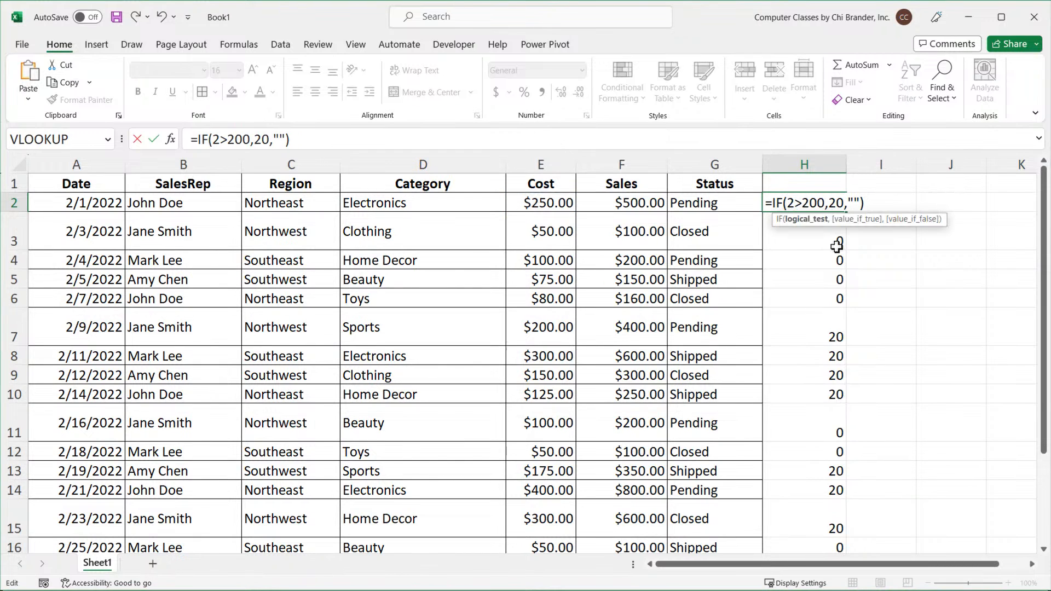
text(F)
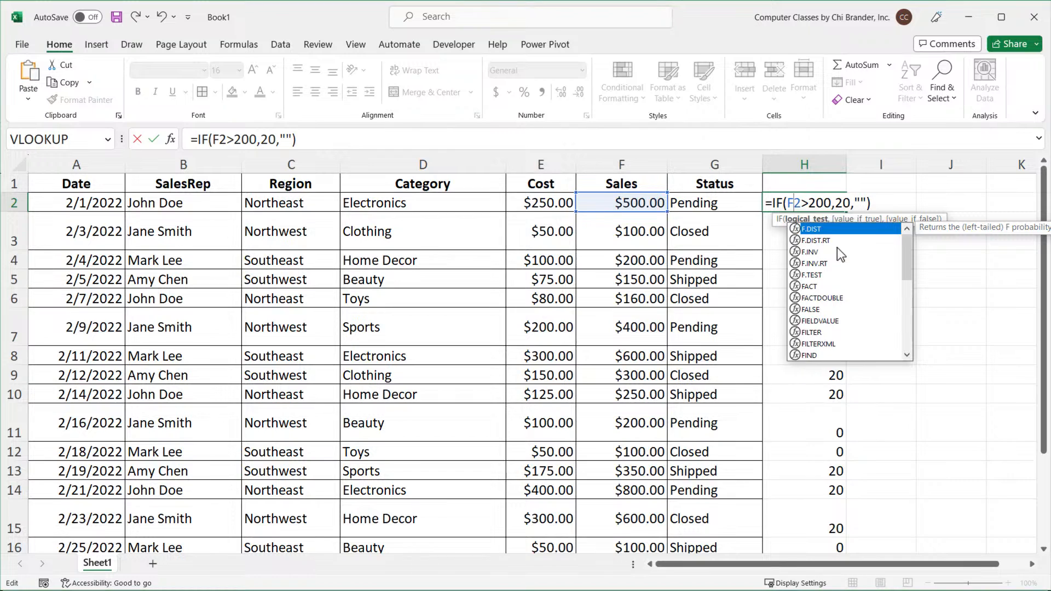
click(884, 200)
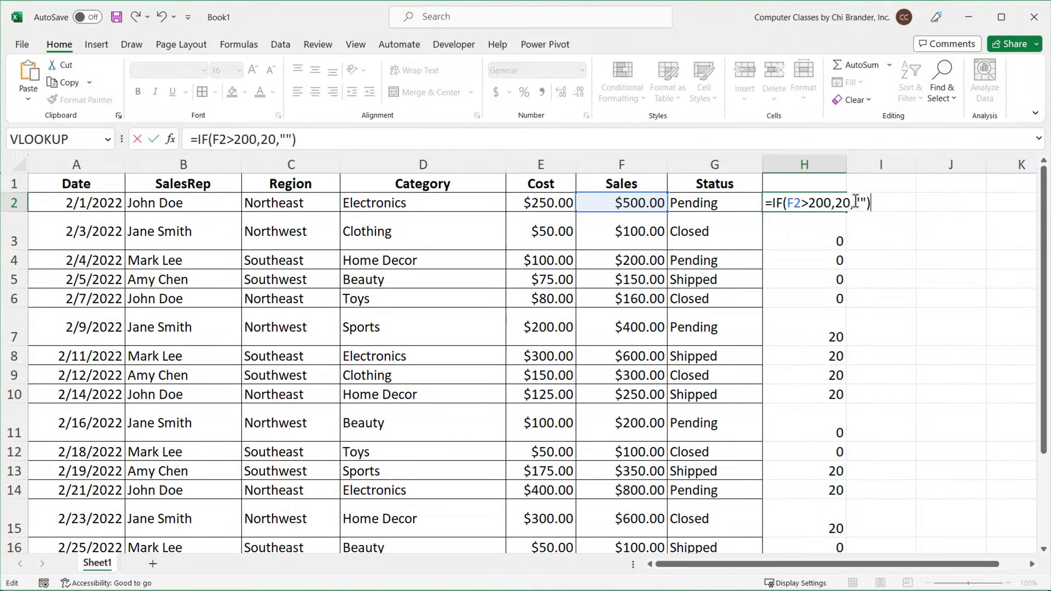
drag(856, 201, 867, 203)
click(876, 207)
key(Return)
click(843, 206)
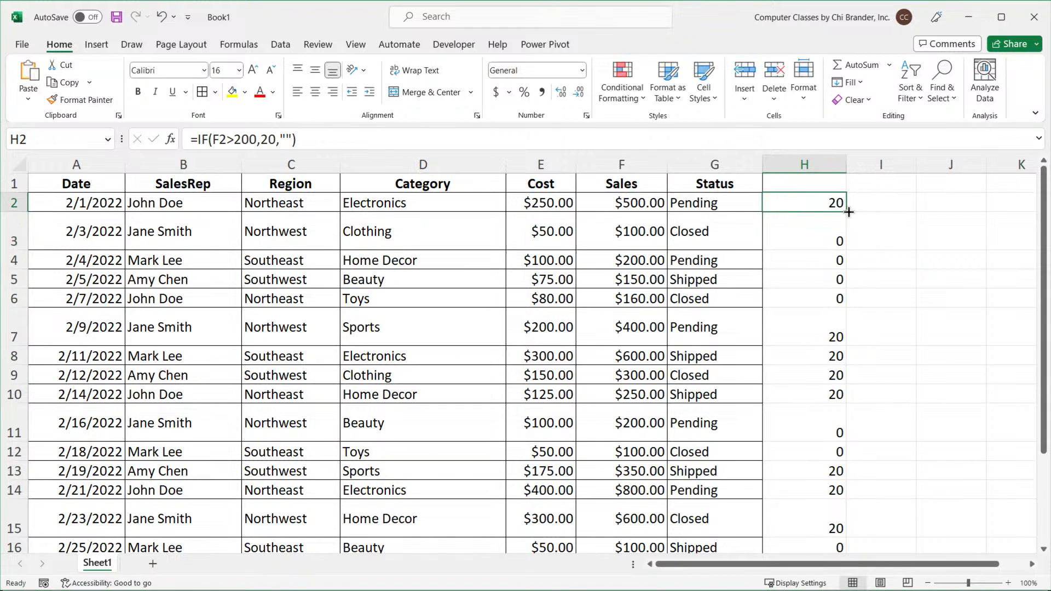
double_click(846, 212)
Set the formula's false result in H2 to "No Bonus" and fill it down the column.
double_click(824, 205)
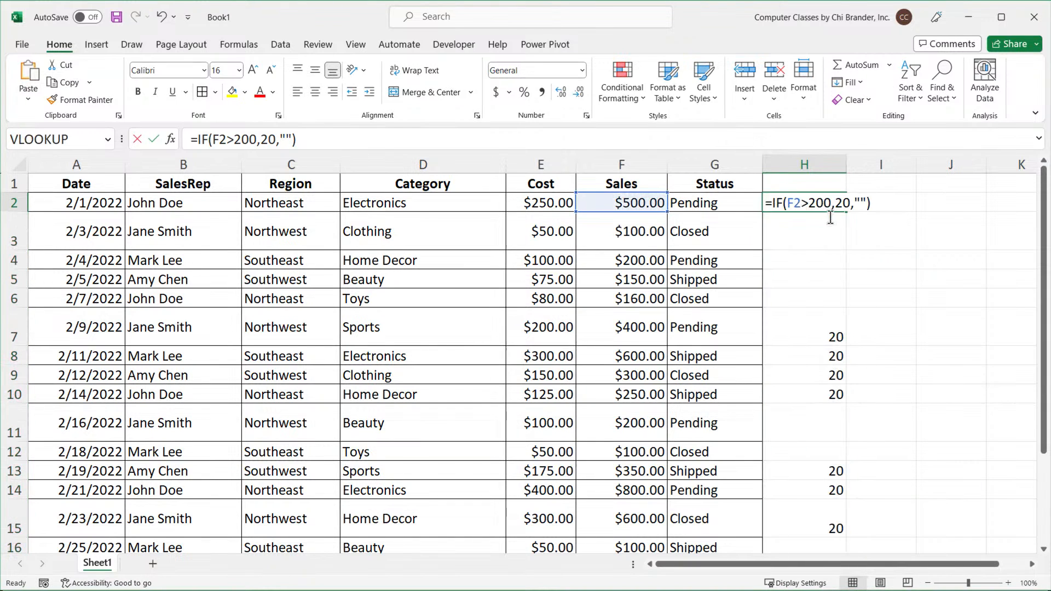
drag(855, 204, 867, 213)
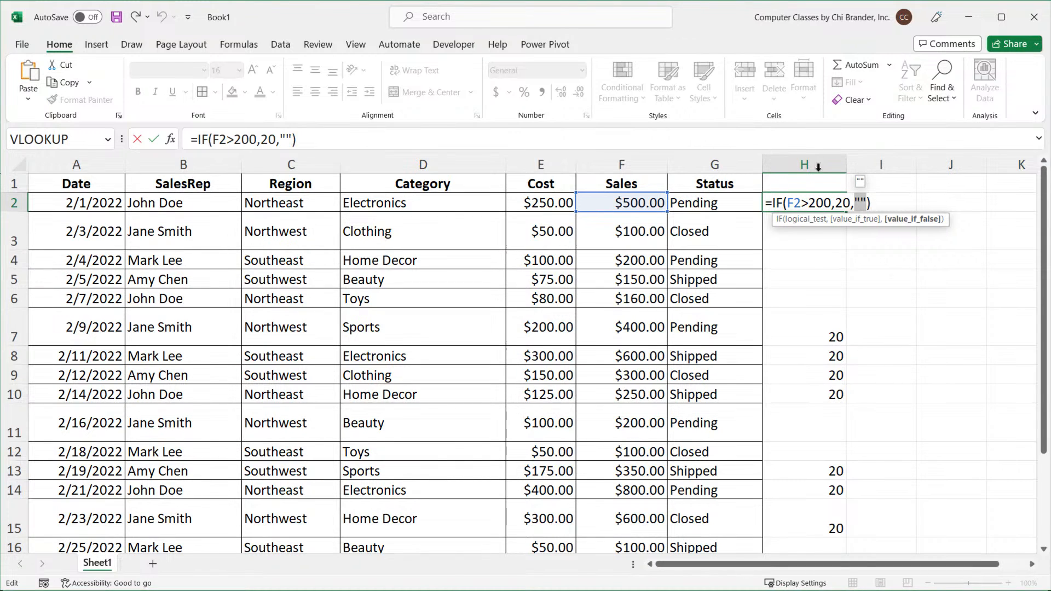
click(862, 204)
text(No Bonus)
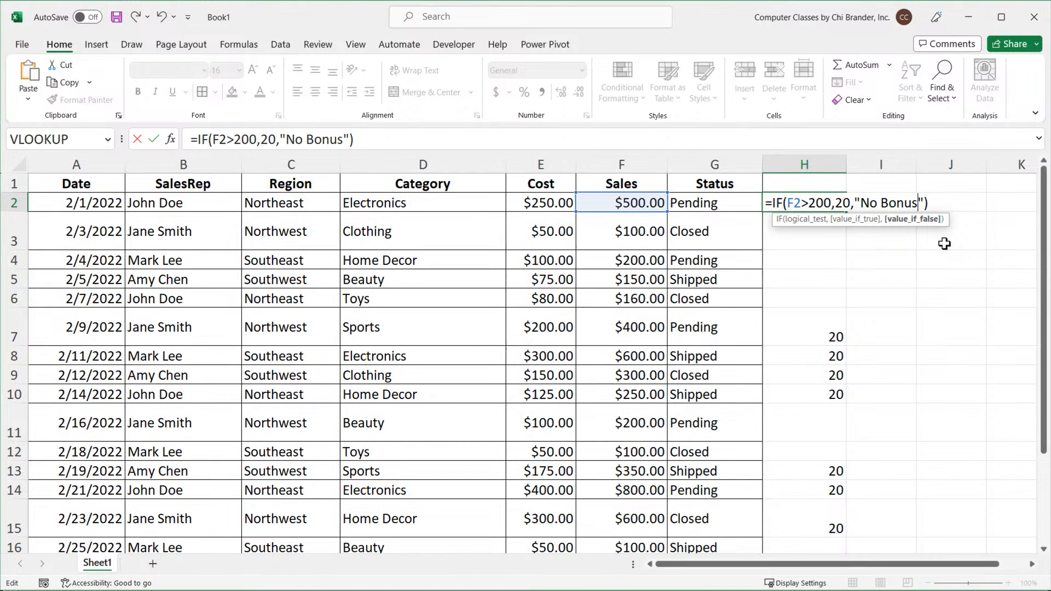
key(Return)
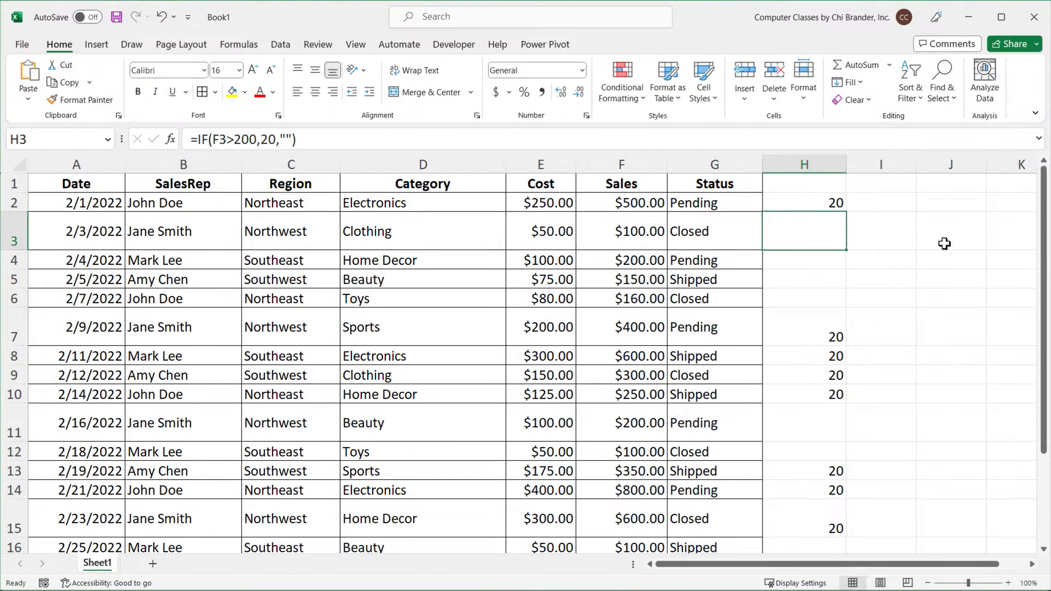
click(834, 206)
double_click(847, 213)
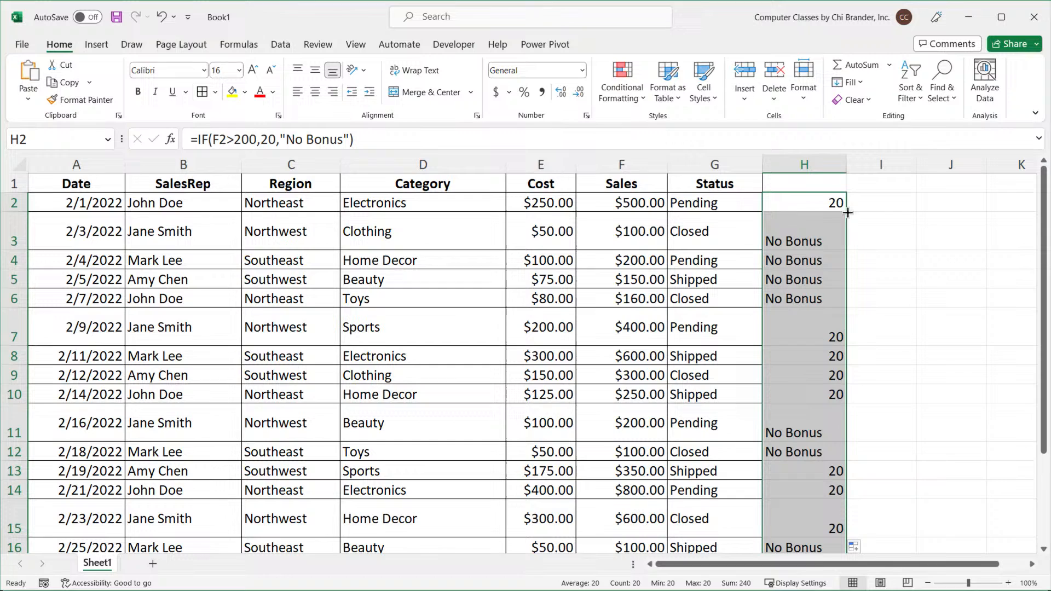
Restore the empty-text "" false result in the H2 formula and fill it down the column again.
click(820, 205)
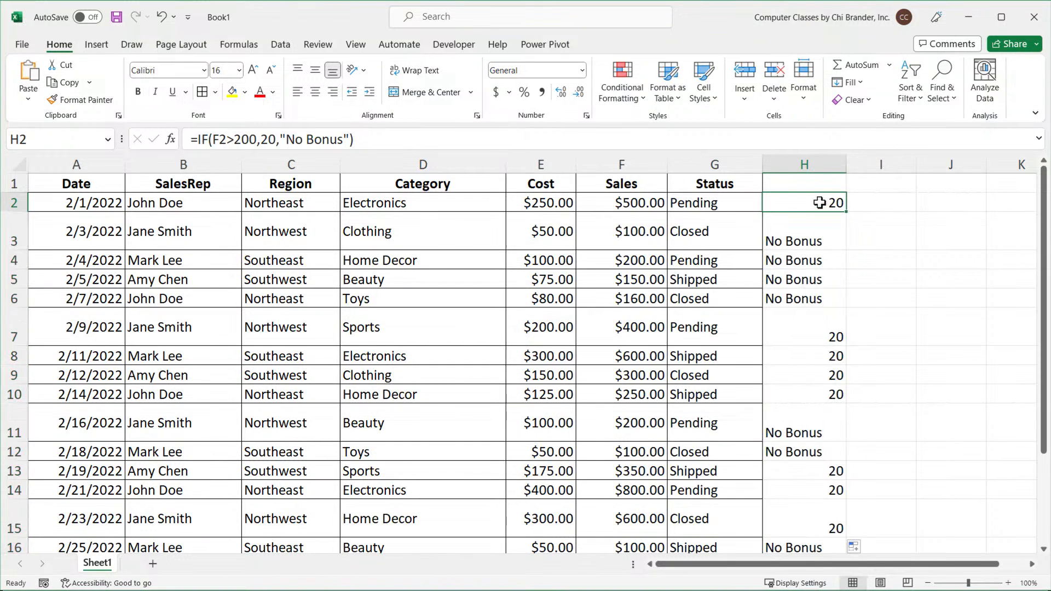
double_click(818, 205)
drag(854, 207, 918, 202)
click(917, 202)
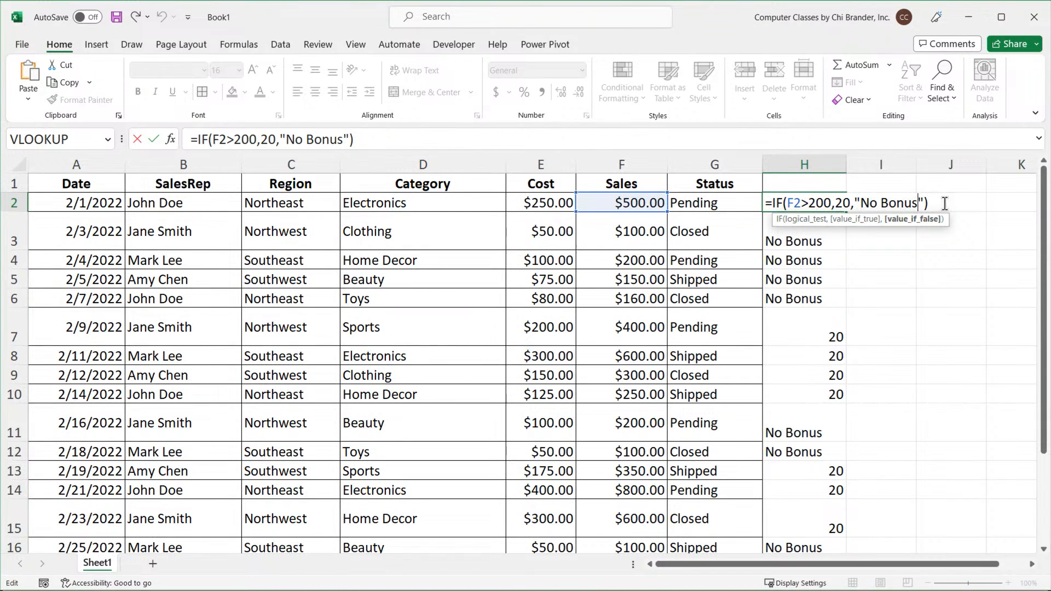
key(BackSpace)
key(BackSpace)
key(BackSpace)
key(BackSpace)
key(BackSpace)
key(BackSpace)
key(BackSpace)
key(BackSpace)
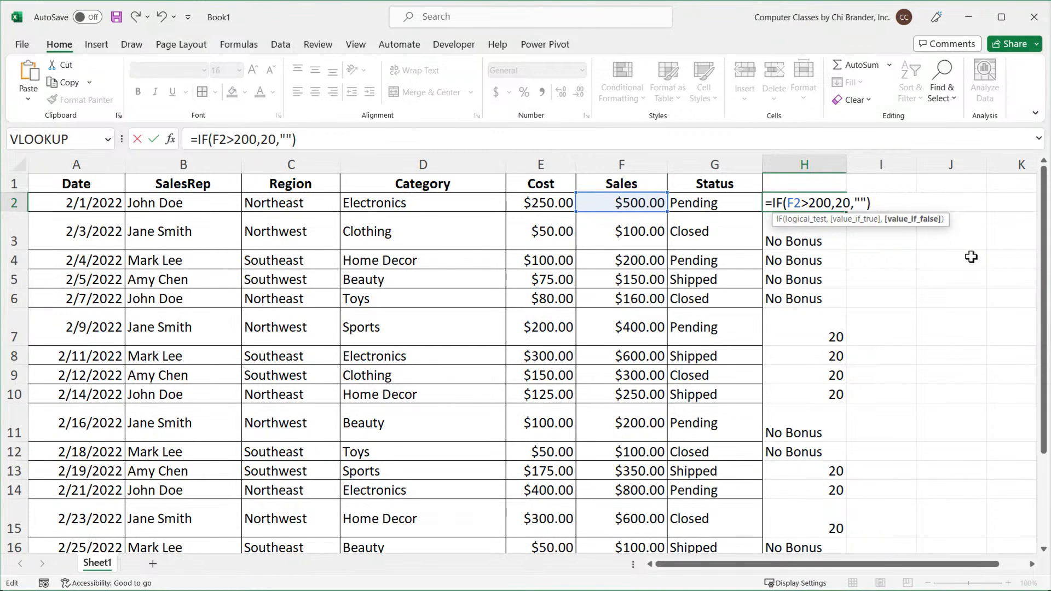
key(Return)
click(842, 207)
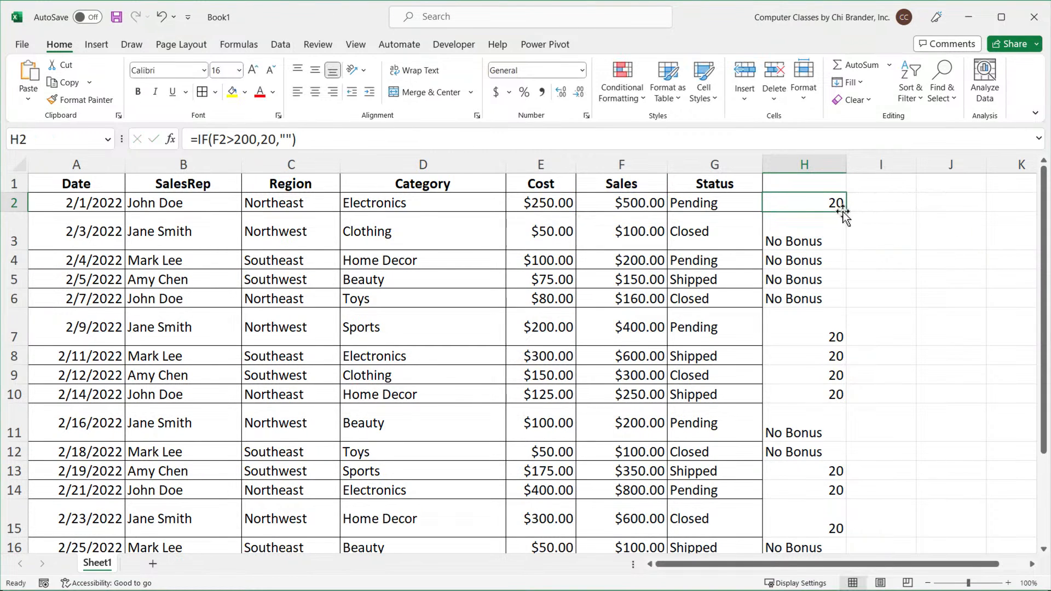
double_click(844, 211)
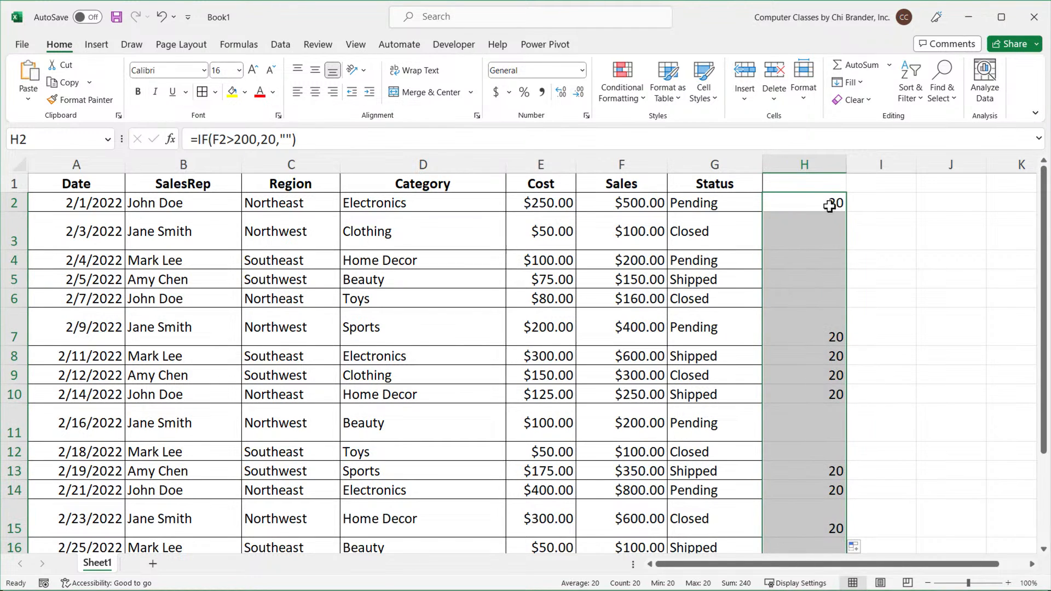
Test cell H3 with the formula =ISBLANK(H3) in I3 and clear I3 again.
double_click(829, 204)
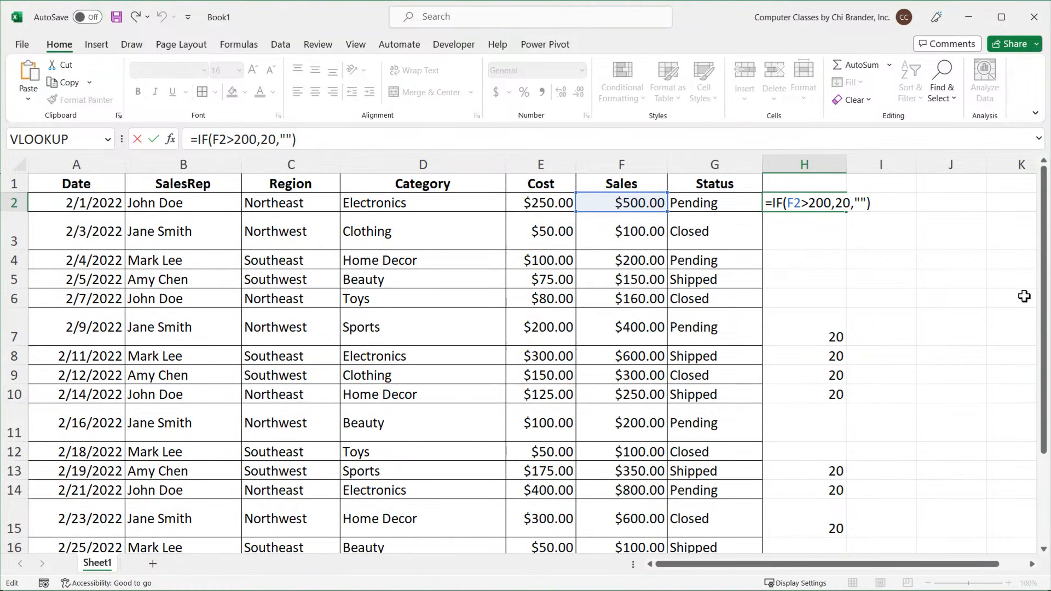
key(Return)
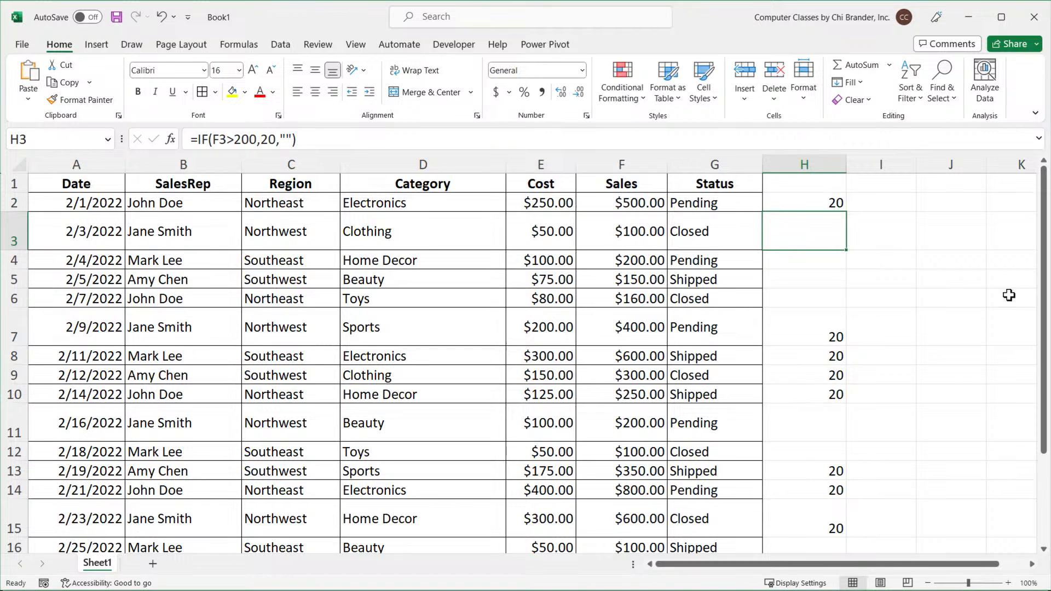
click(889, 235)
text(=)
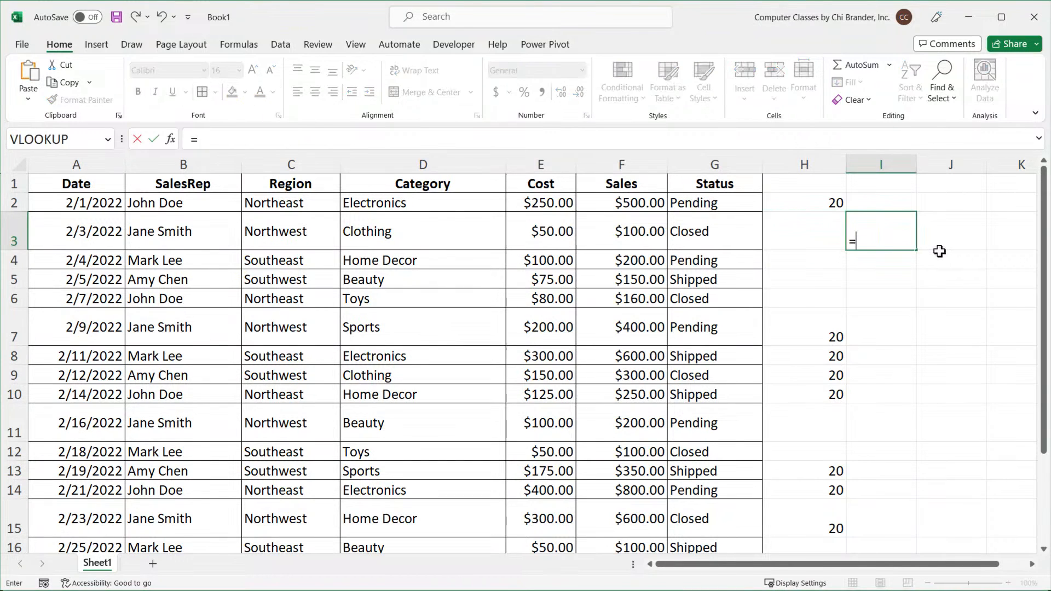
text(ISBLANK()
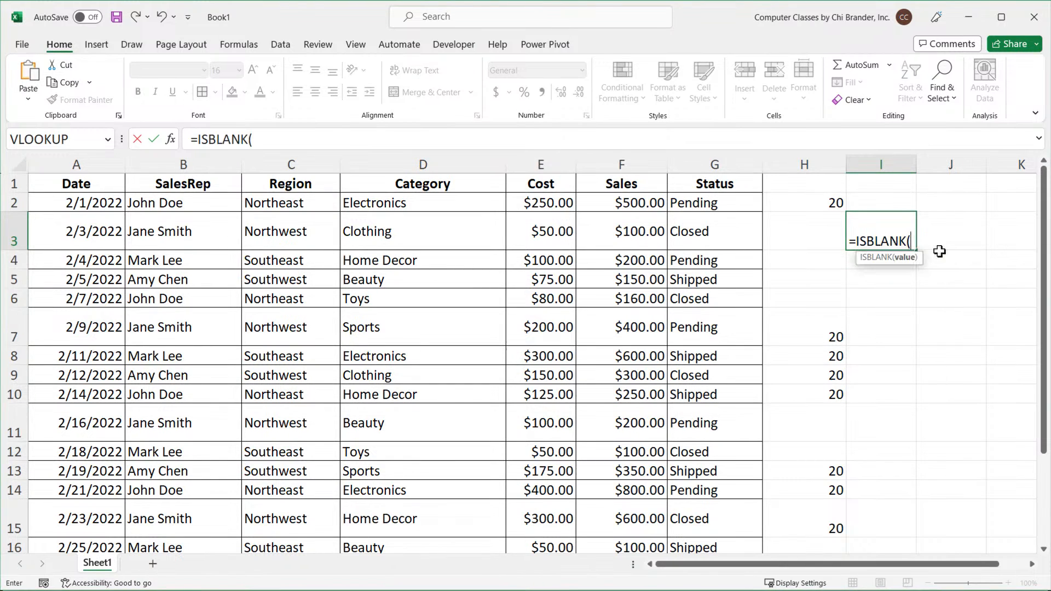
click(801, 234)
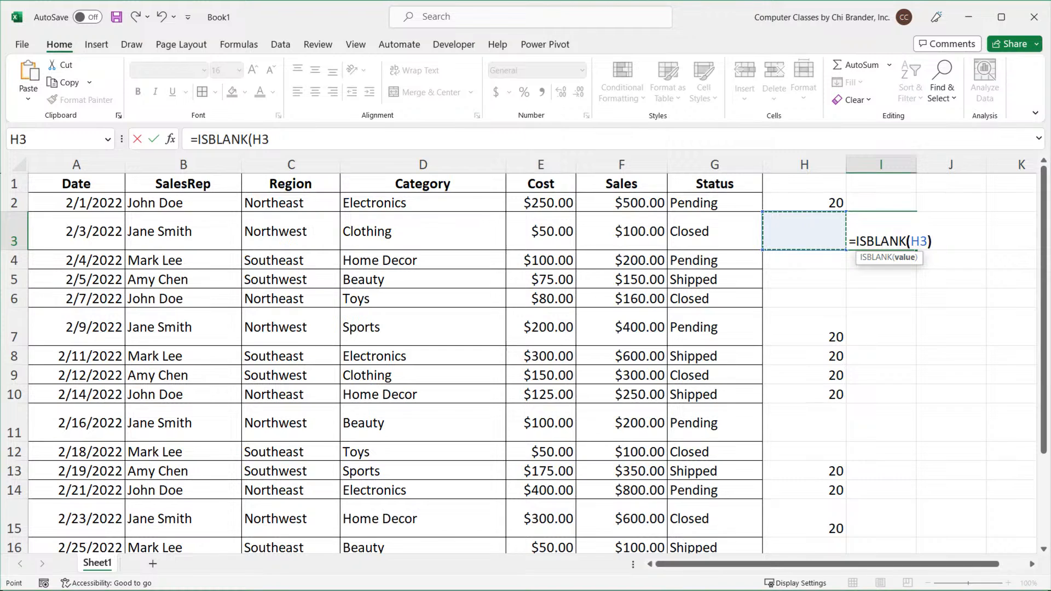
text())
key(Return)
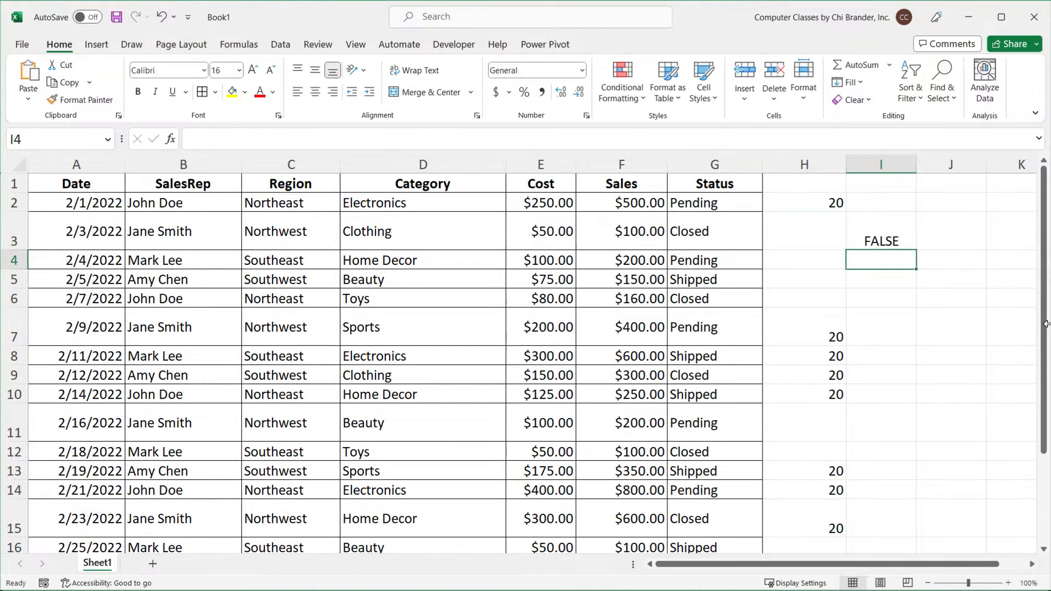
double_click(900, 239)
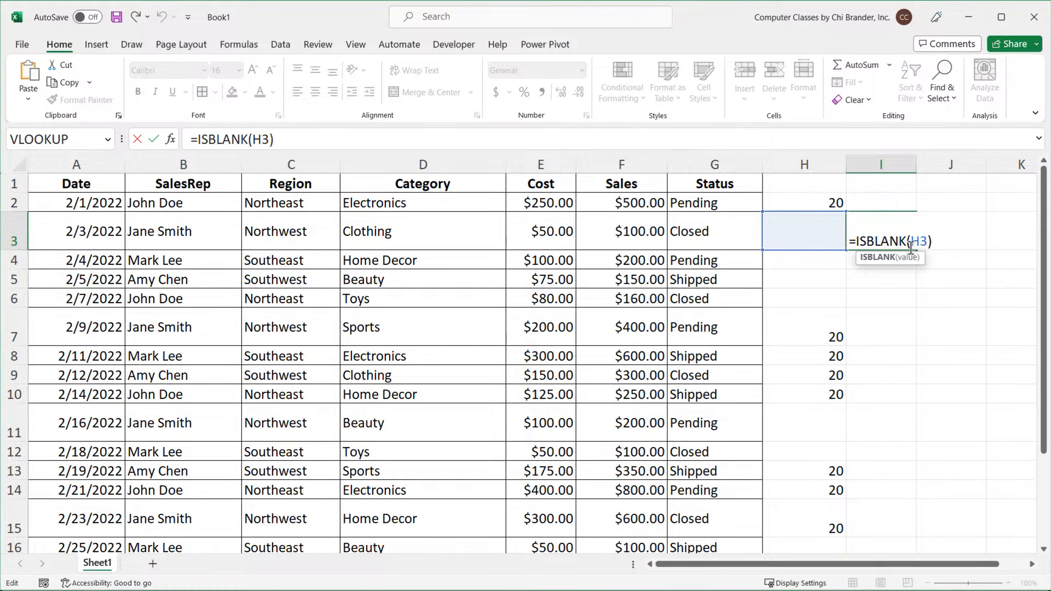
key(Escape)
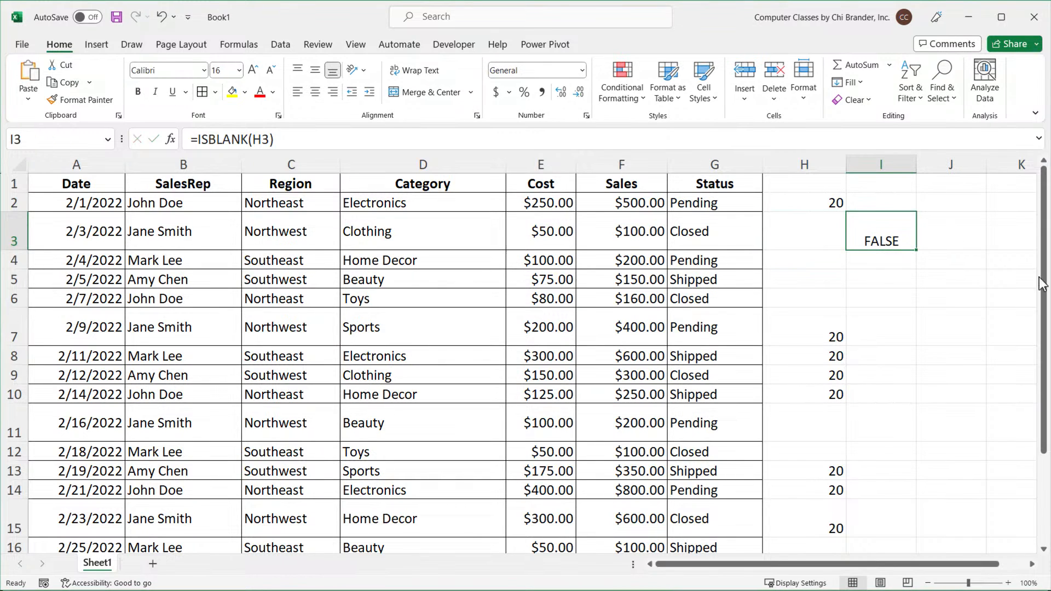
key(Delete)
Test the emptied I3 with =ISBLANK(I3) in J3 and delete that formula again.
key(Right)
text(=)
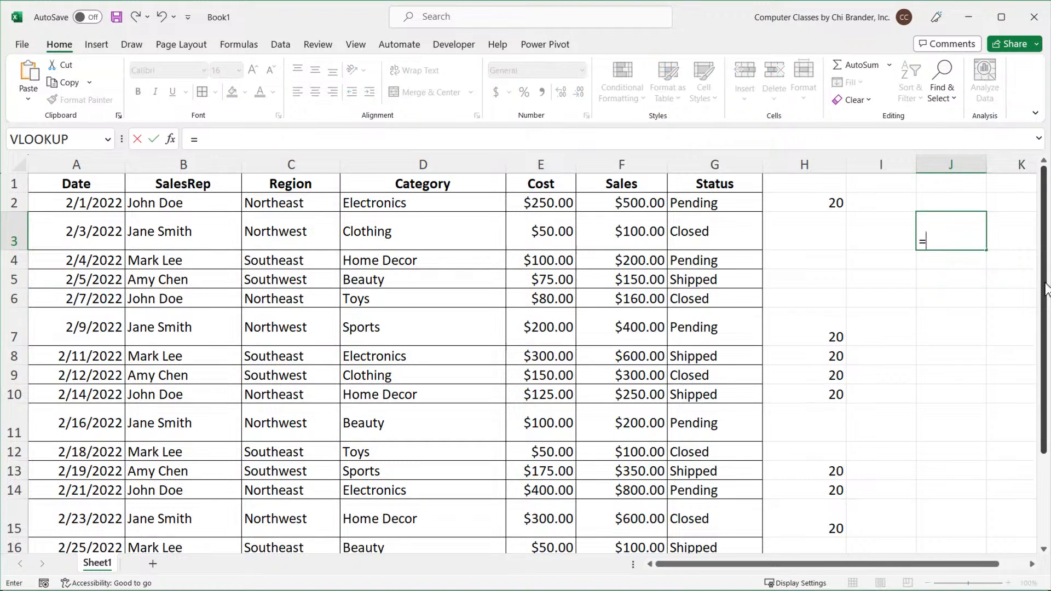
text(ISBLANK()
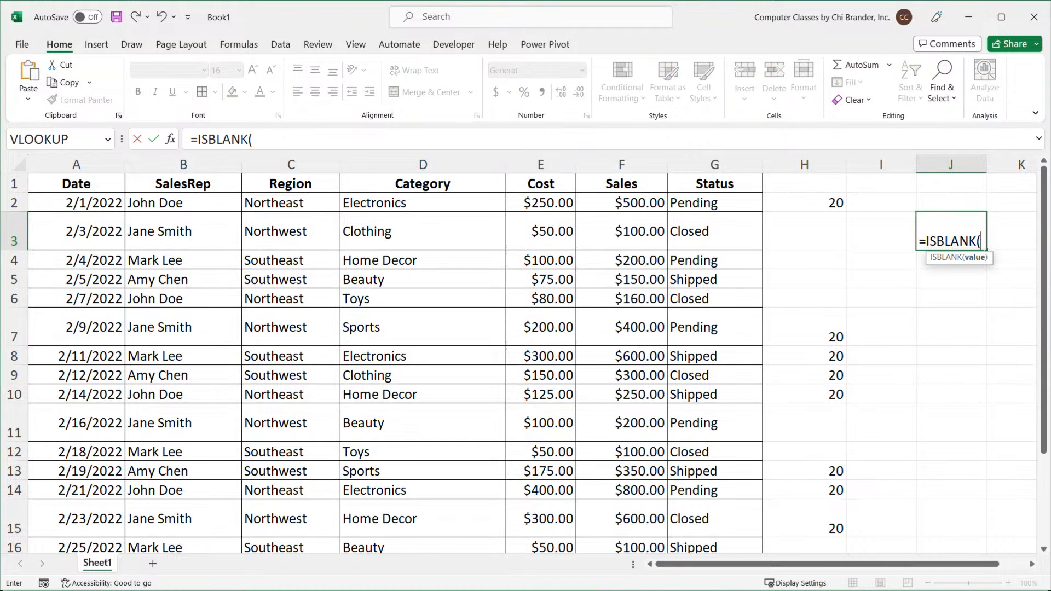
click(882, 229)
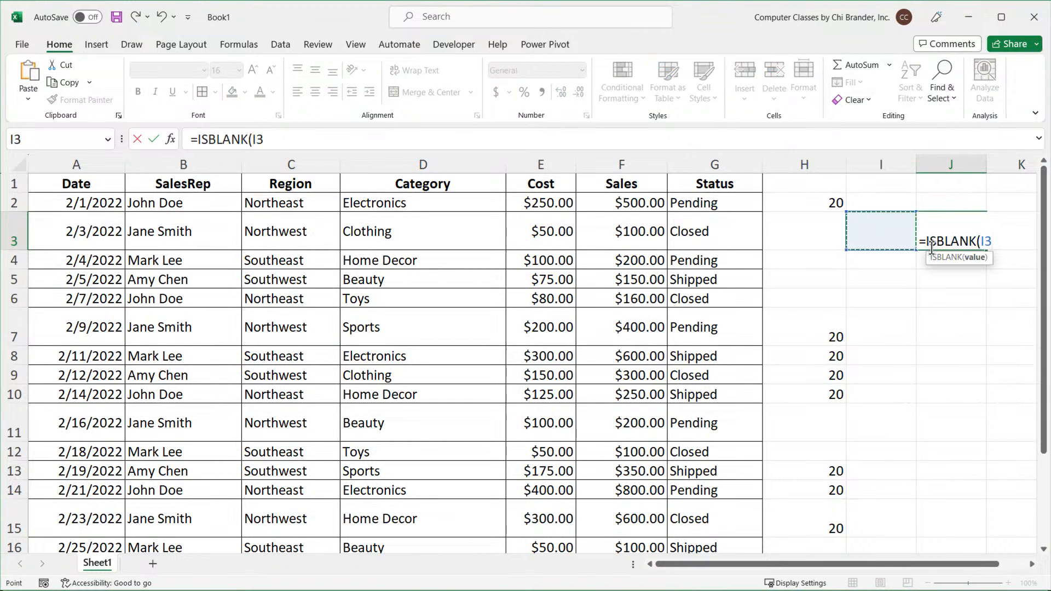
text())
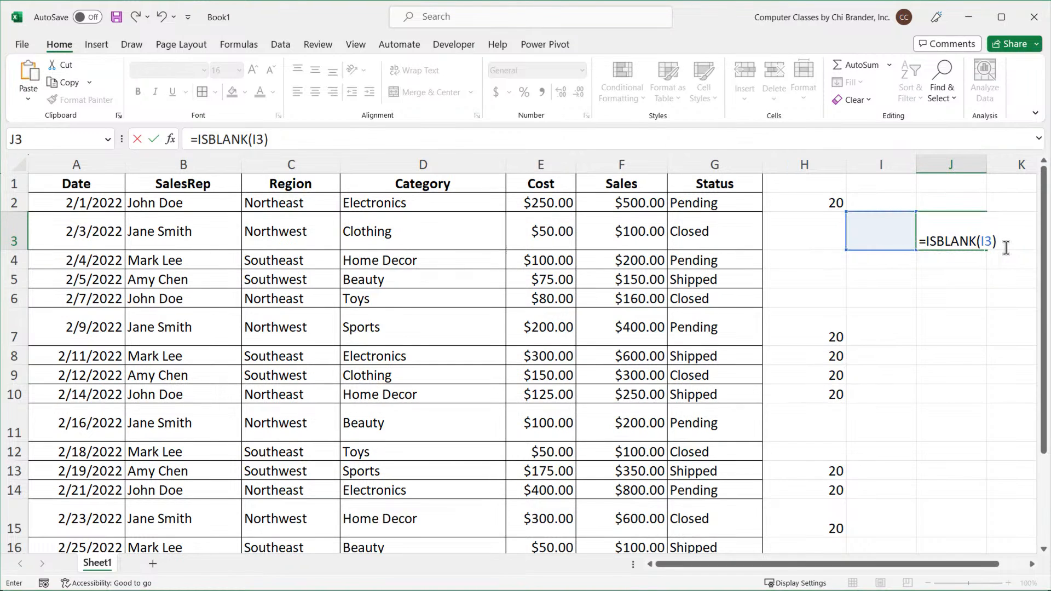
key(Return)
click(977, 241)
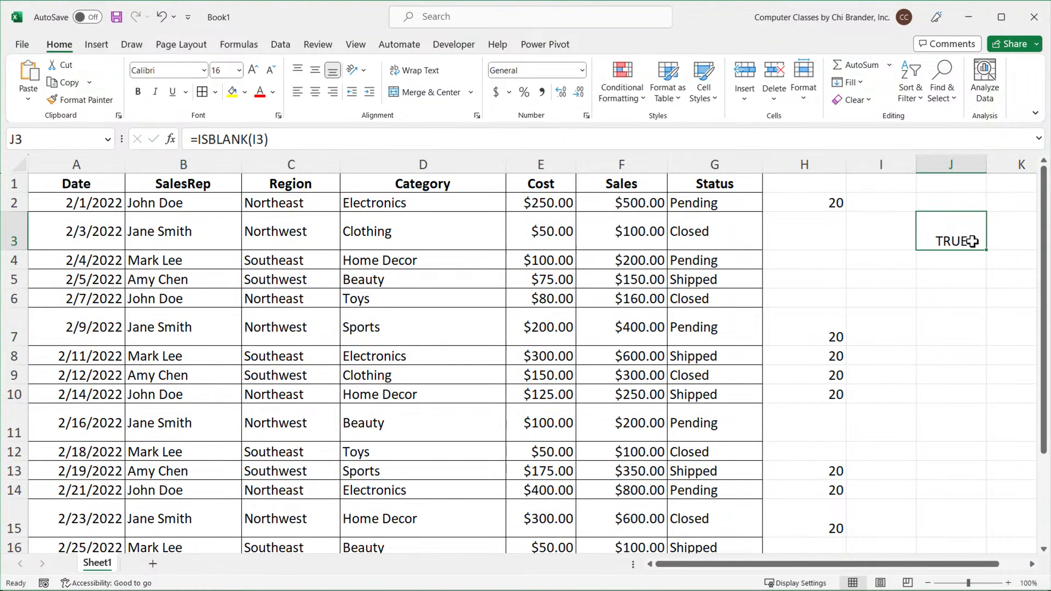
double_click(973, 241)
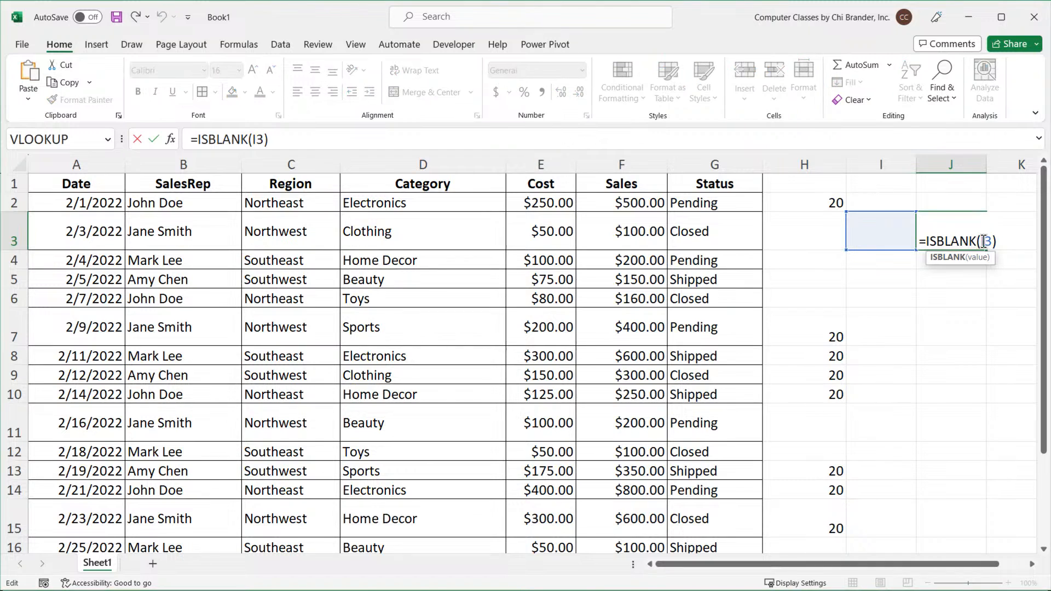
drag(996, 242, 924, 249)
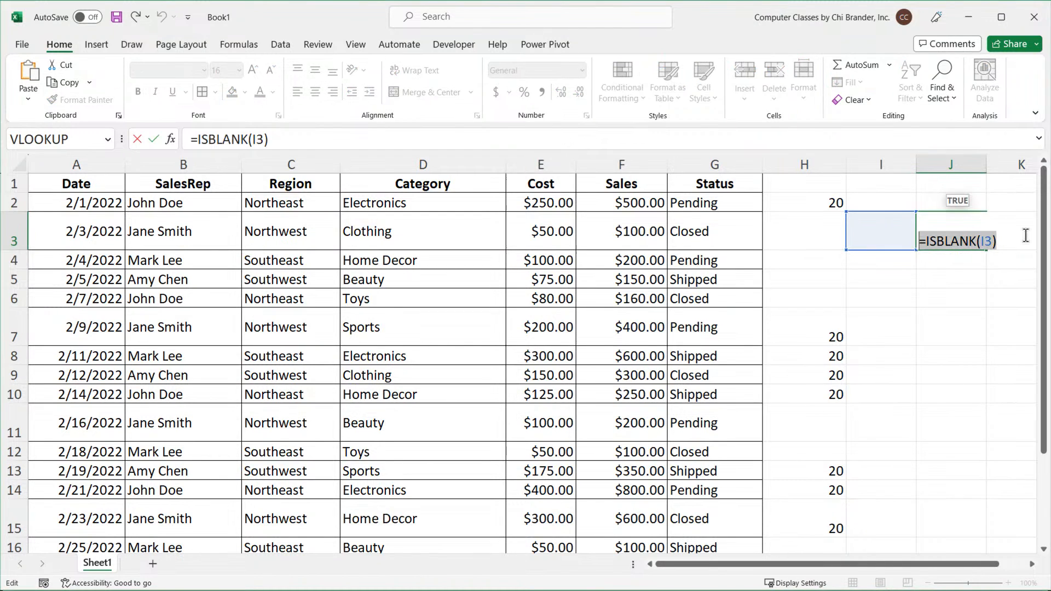
key(BackSpace)
key(Return)
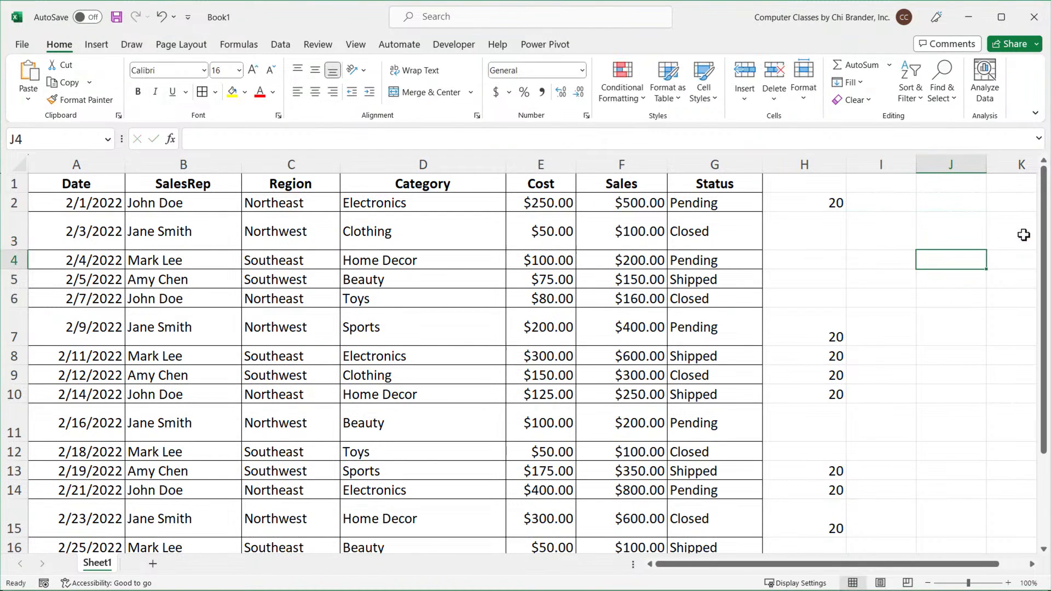
Delete and retype the empty-text result in the H2 formula, then fill the formula down column H again.
click(805, 205)
double_click(805, 204)
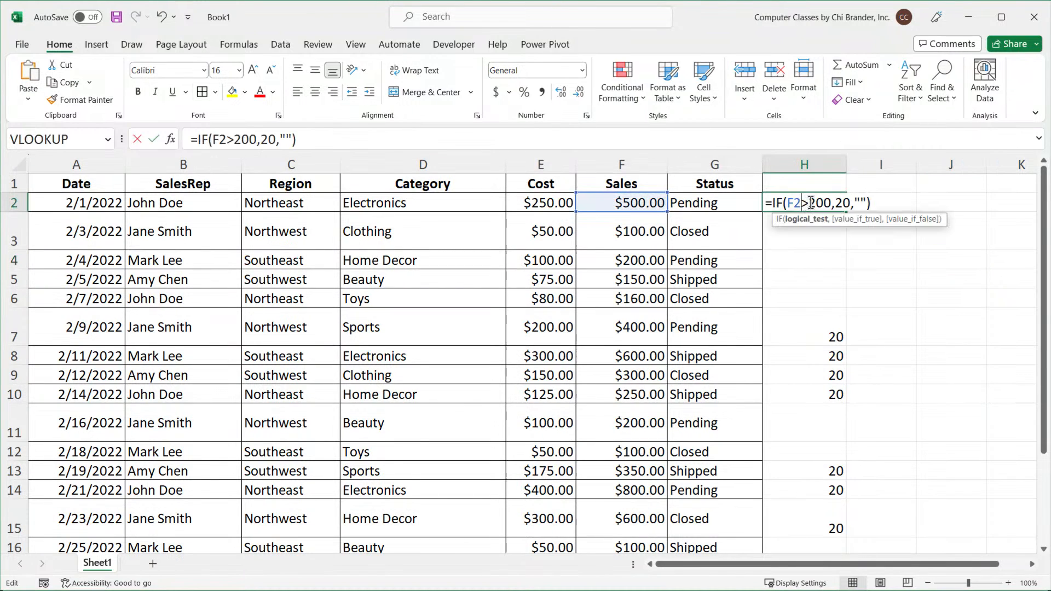
click(861, 203)
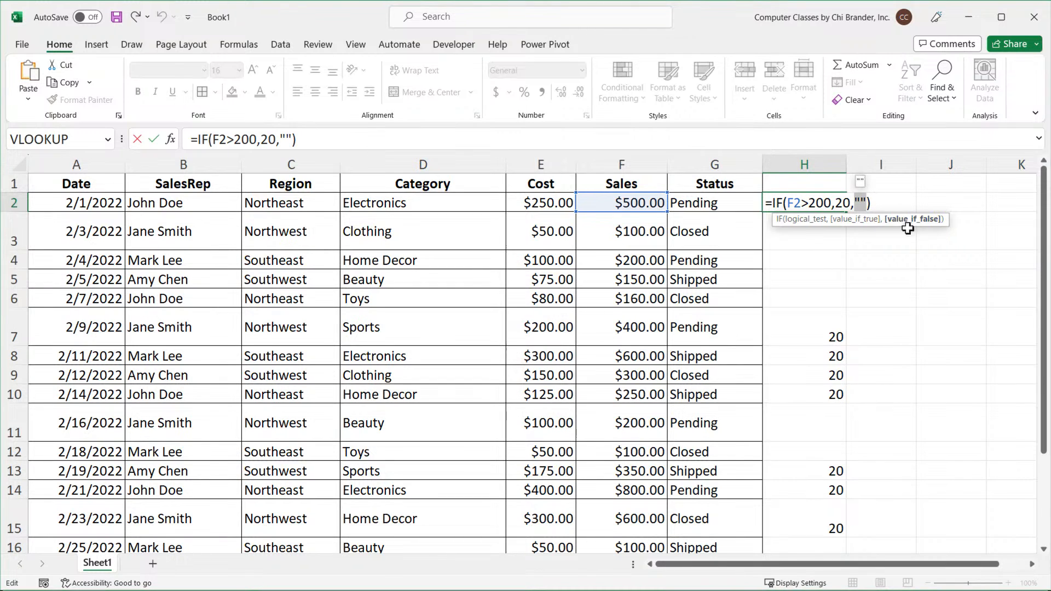
key(Delete)
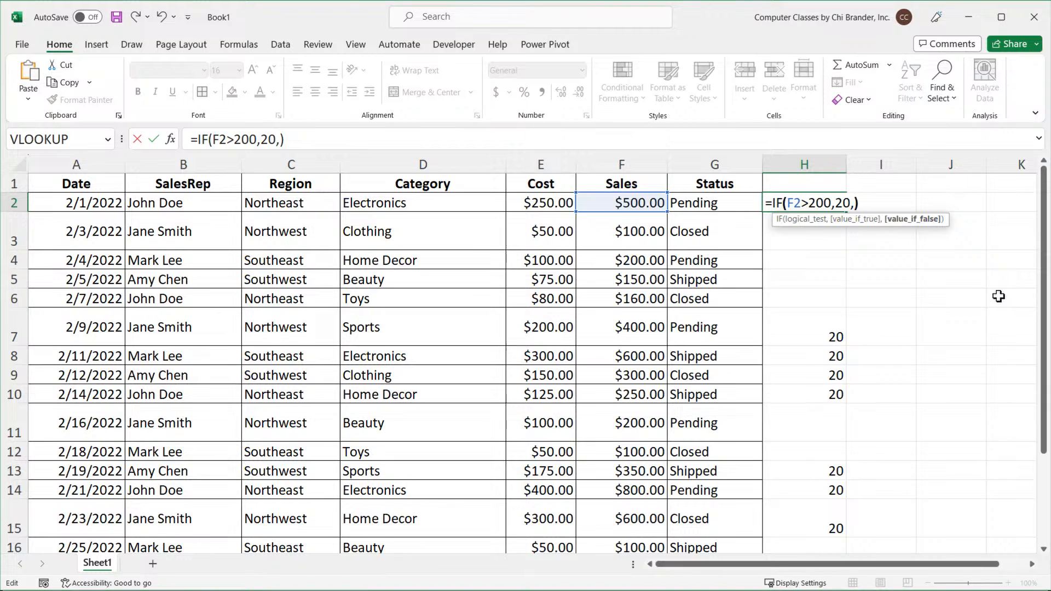
key(Right)
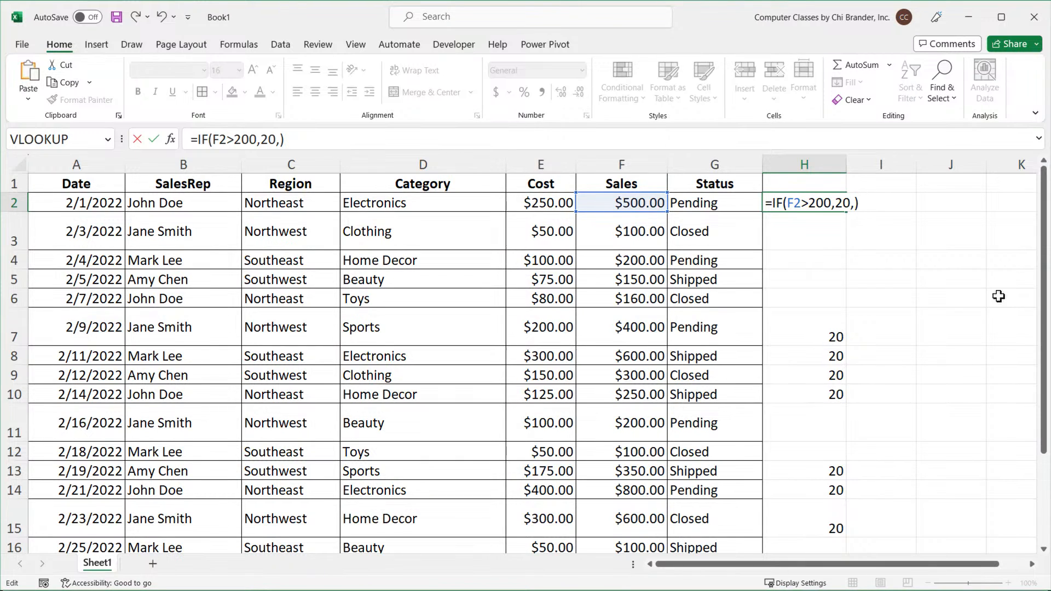
key(Left)
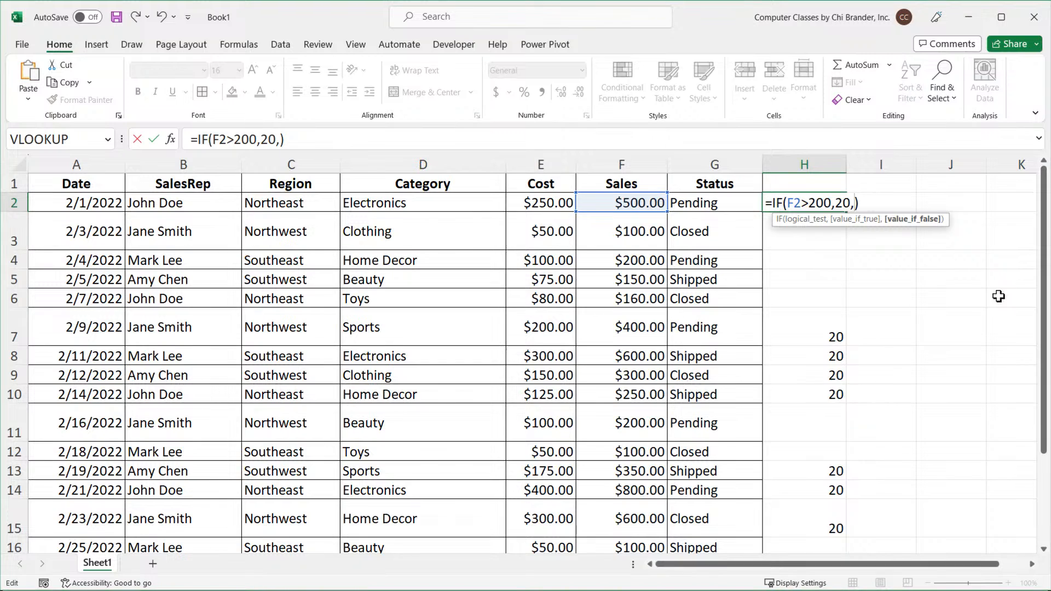
text("")
key(Return)
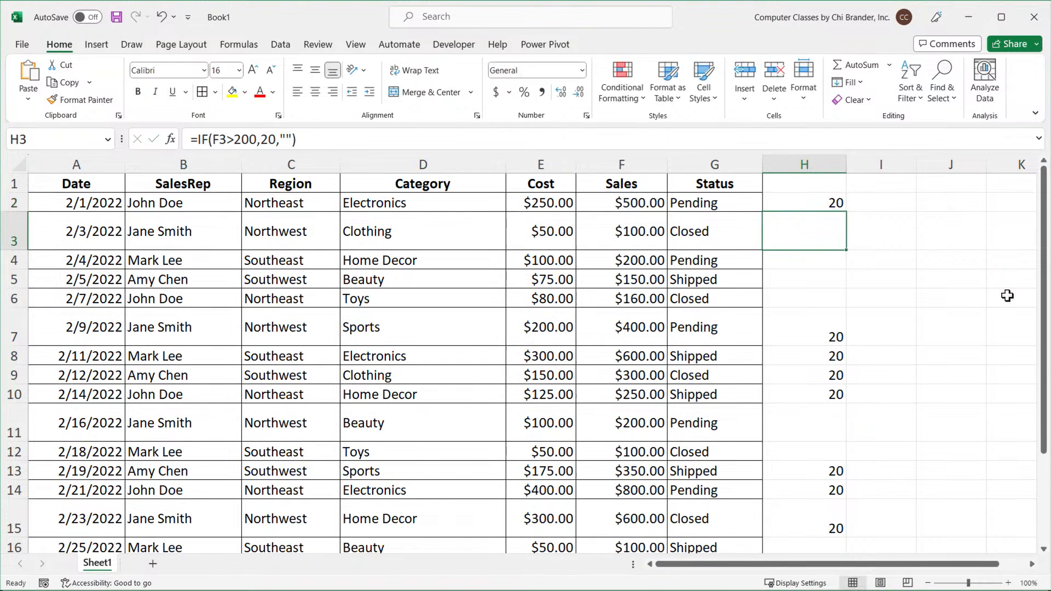
click(830, 201)
double_click(846, 211)
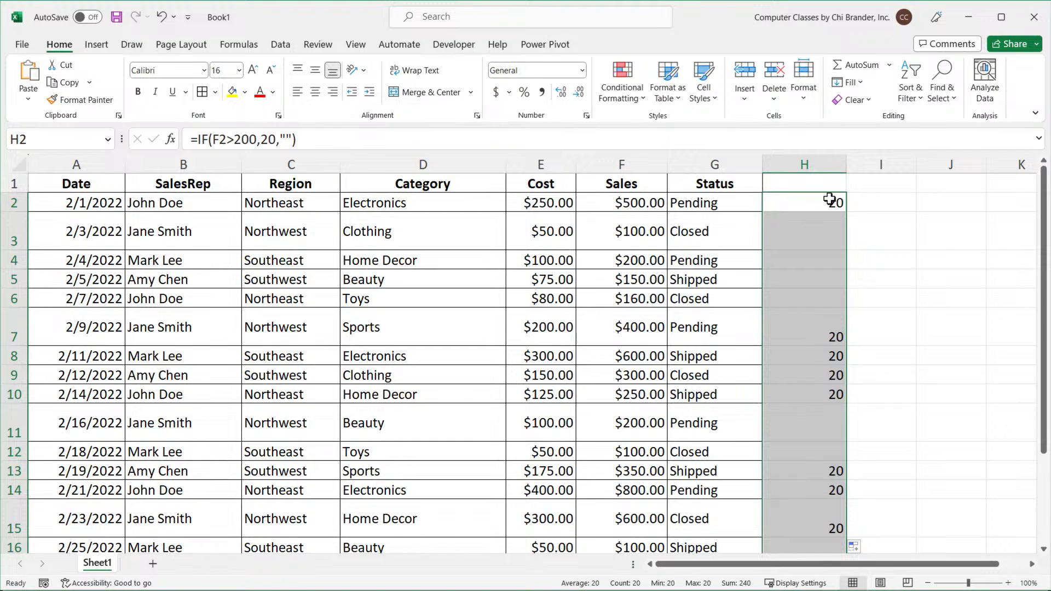
Review the H2 formula and the column names listed in the earlier ChatGPT prompt.
click(829, 200)
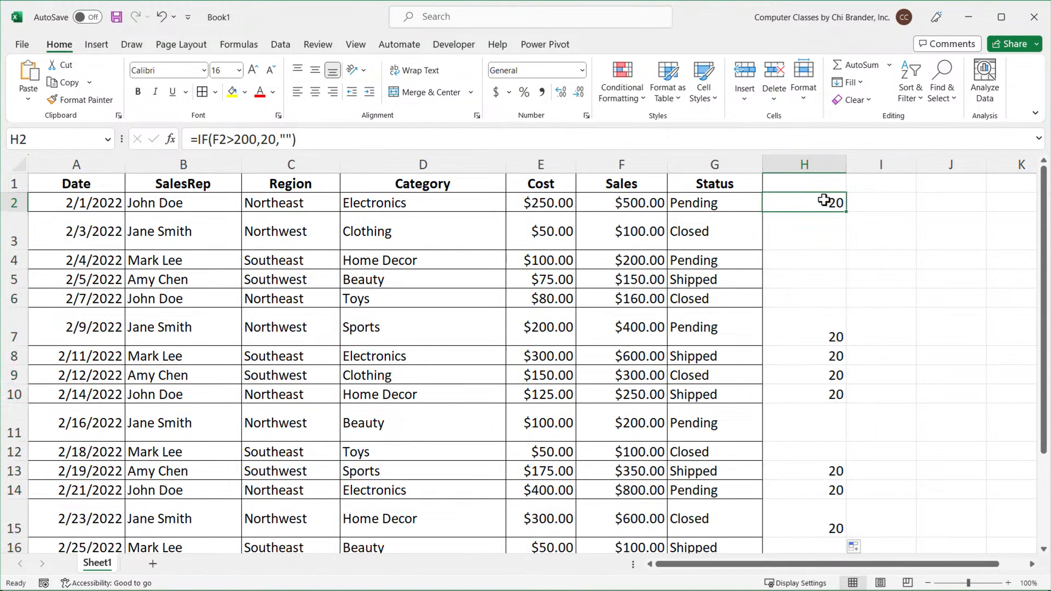
double_click(826, 201)
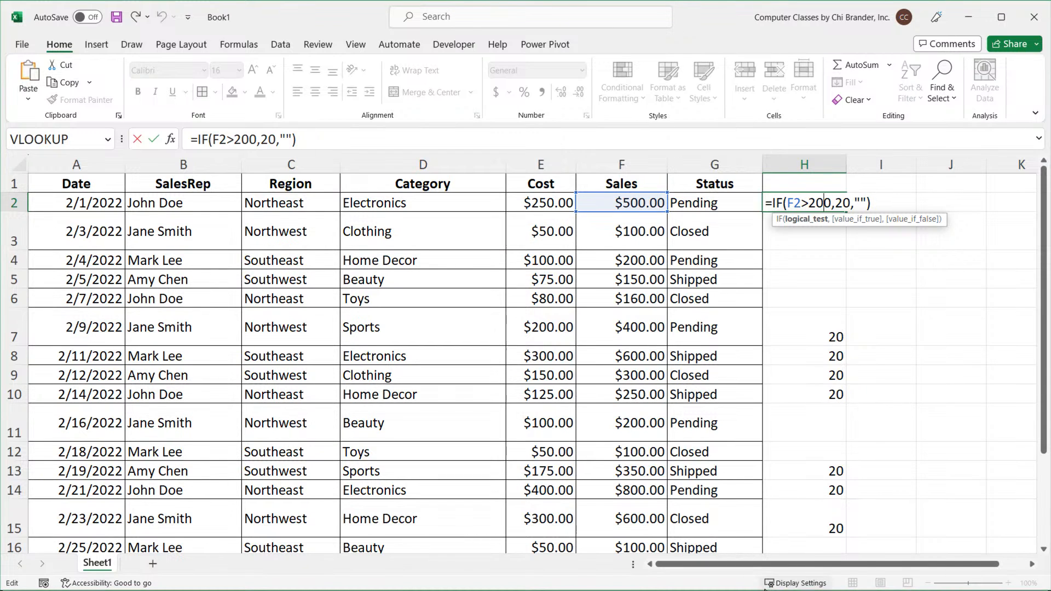
key(Escape)
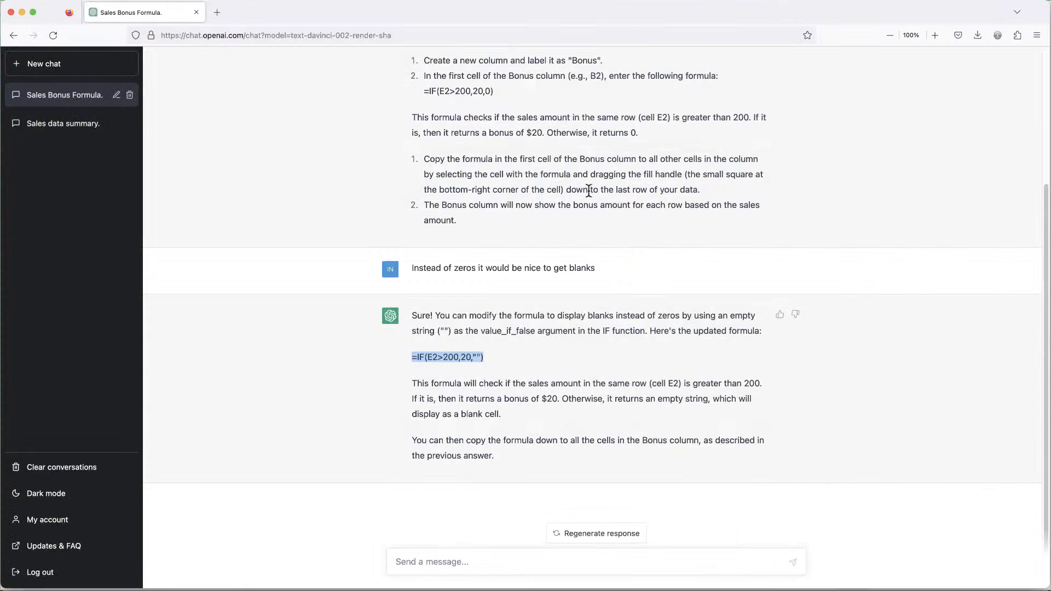
scroll(591, 189, up, 3)
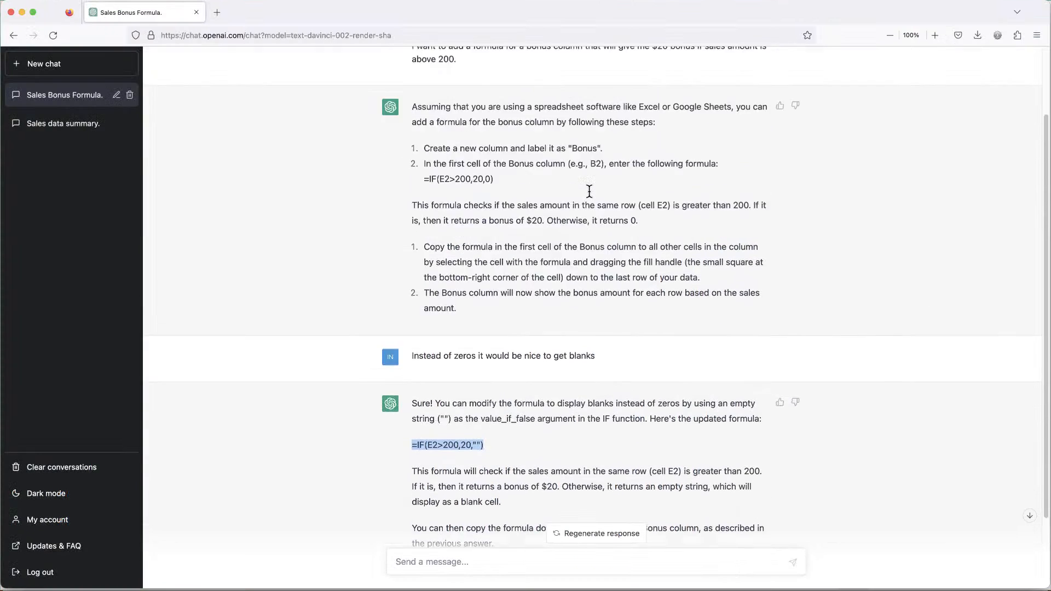
scroll(589, 191, up, 2)
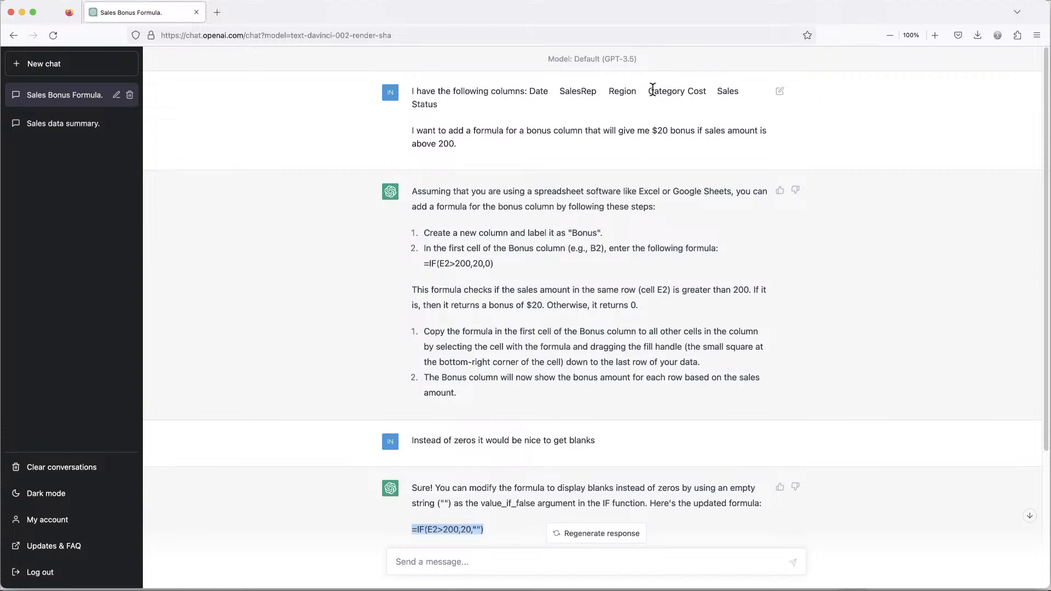
drag(649, 91, 745, 93)
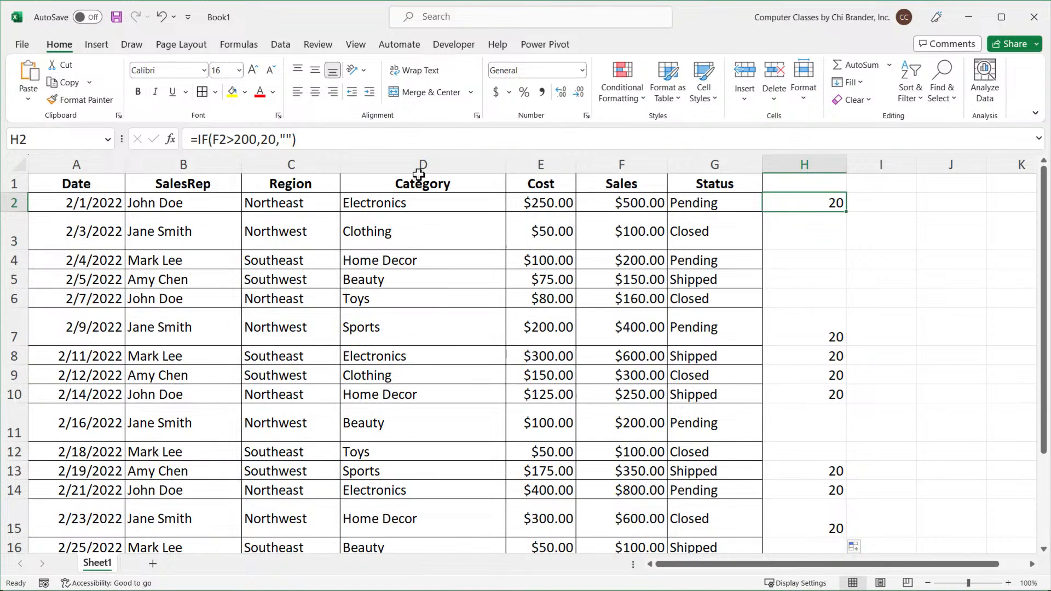
Enter the header Bonus in cell H1.
click(553, 189)
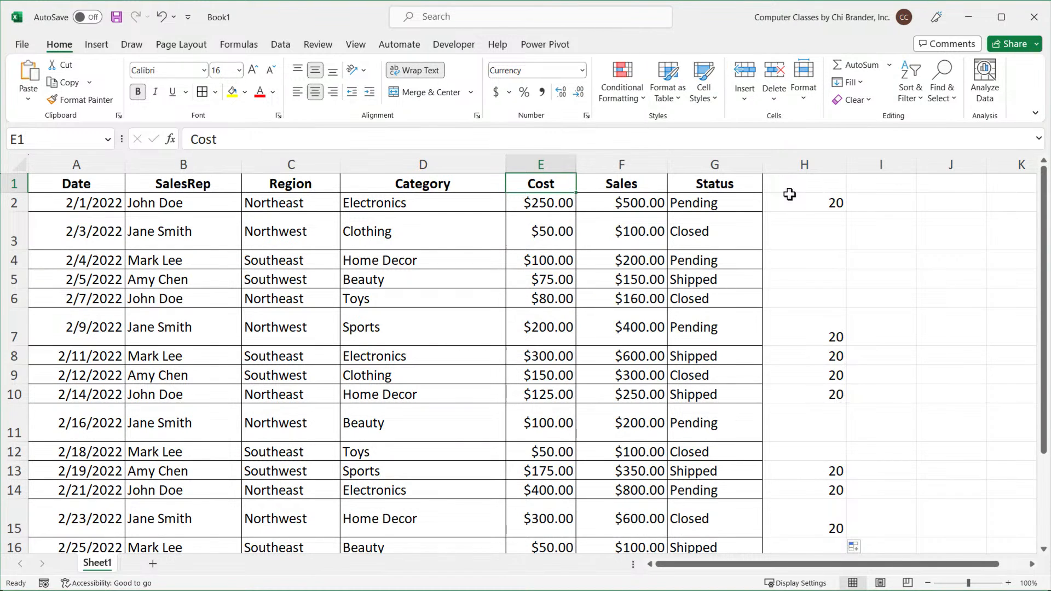
click(816, 188)
text(Bonus)
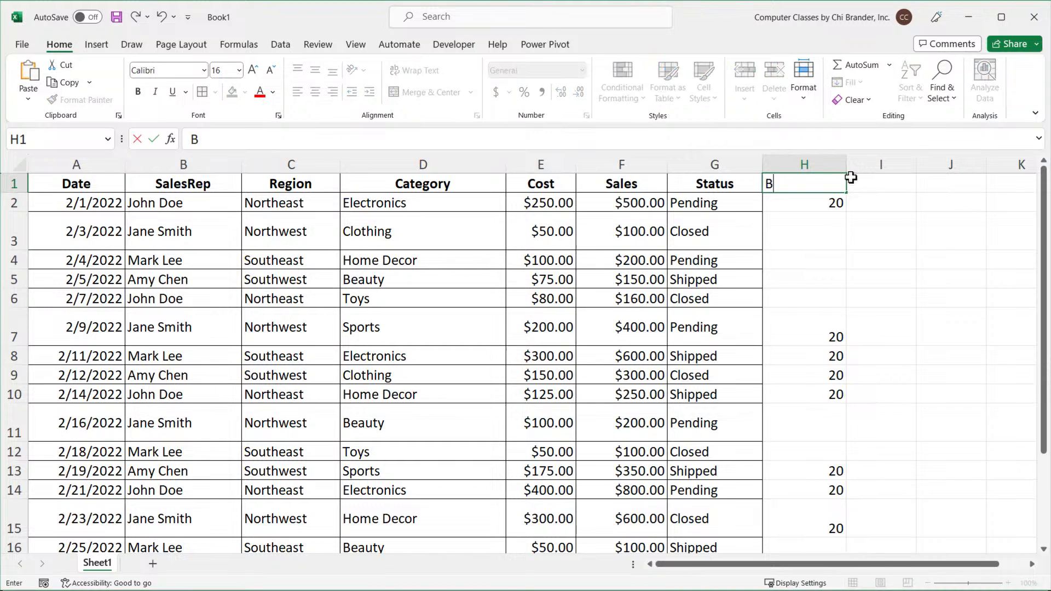
key(Return)
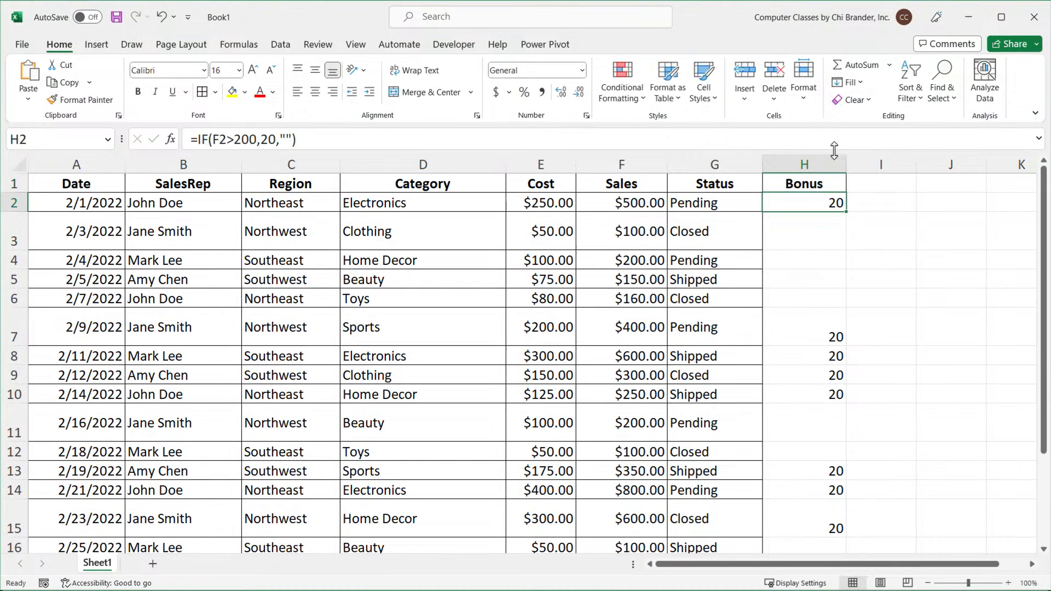
Apply the Accounting number format to column H and narrow the column slightly.
click(805, 164)
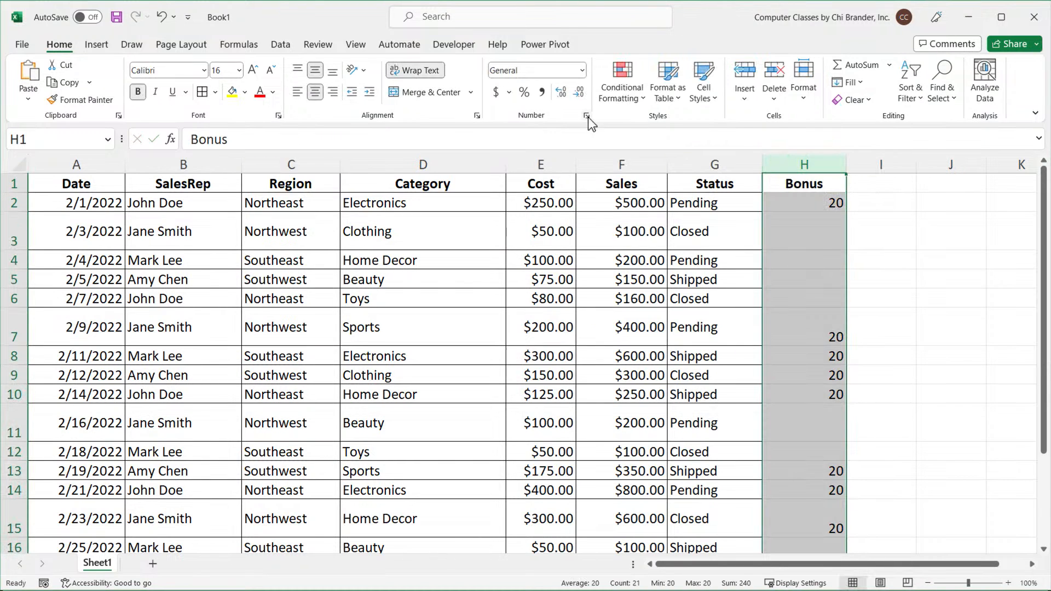
click(497, 92)
mouse_move(846, 164)
mouse_down()
mouse_move(832, 164)
mouse_move(840, 161)
mouse_up()
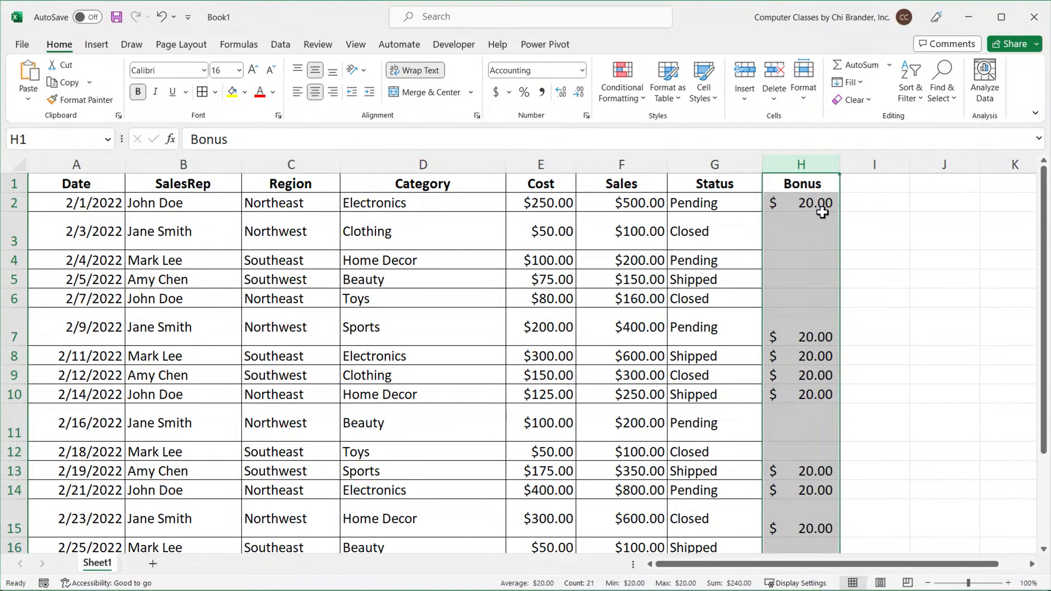
double_click(818, 204)
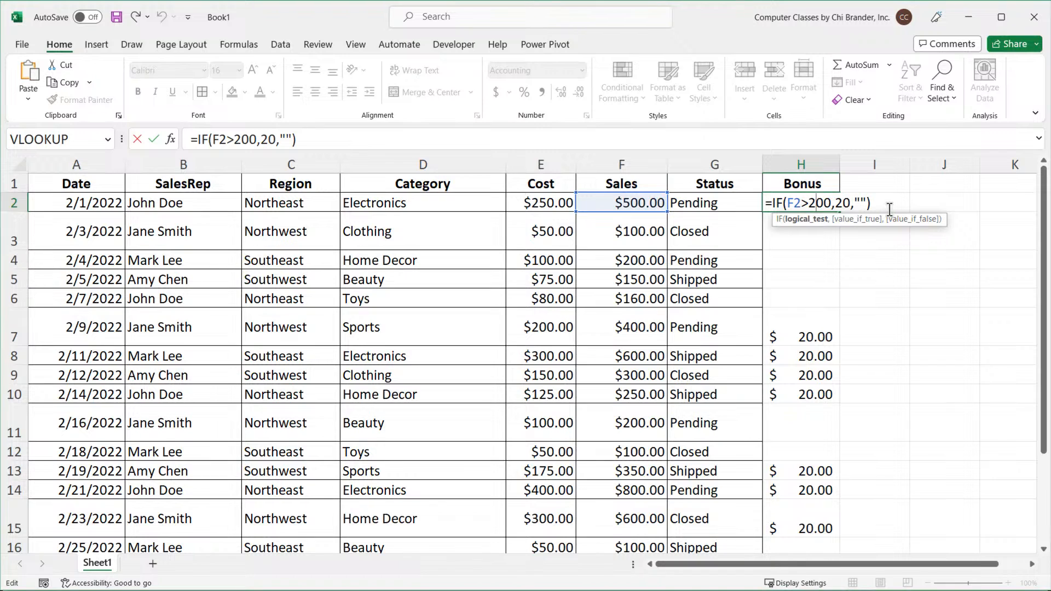
key(ctrl+Return)
click(871, 204)
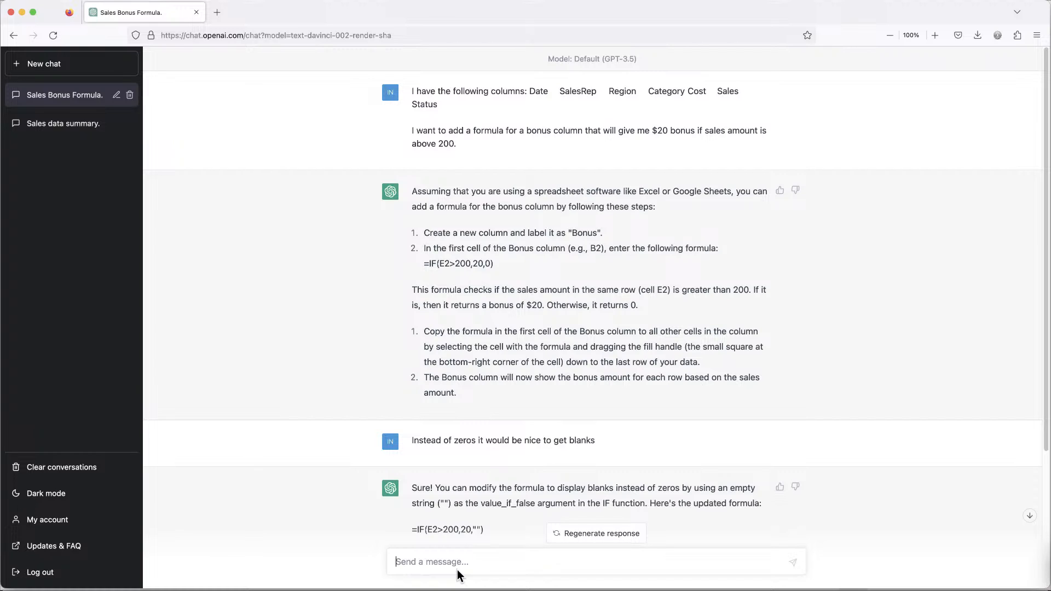
Ask ChatGPT for a formula giving 20% of column F sales when above 200 and 15% in all other cases.
text(I have sales)
text( in F columns)
key(BackSpace)
key(BackSpace)
key(BackSpace)
key(BackSpace)
key(BackSpace)
key(BackSpace)
key(BackSpace)
key(BackSpace)
key(BackSpace)
text(Ef Collom)
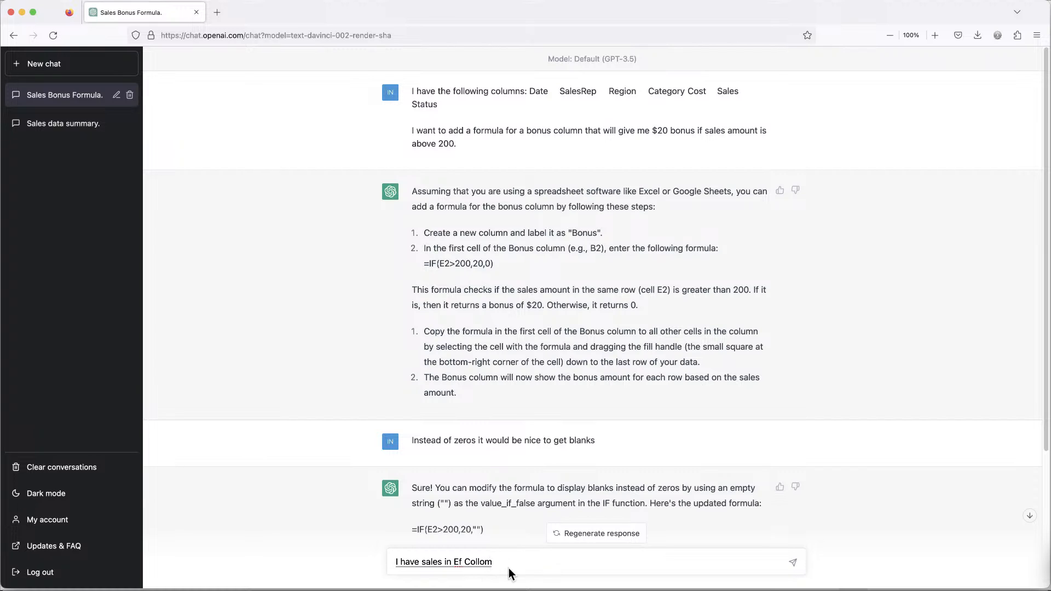
text(,)
text(I would like to do a formula)
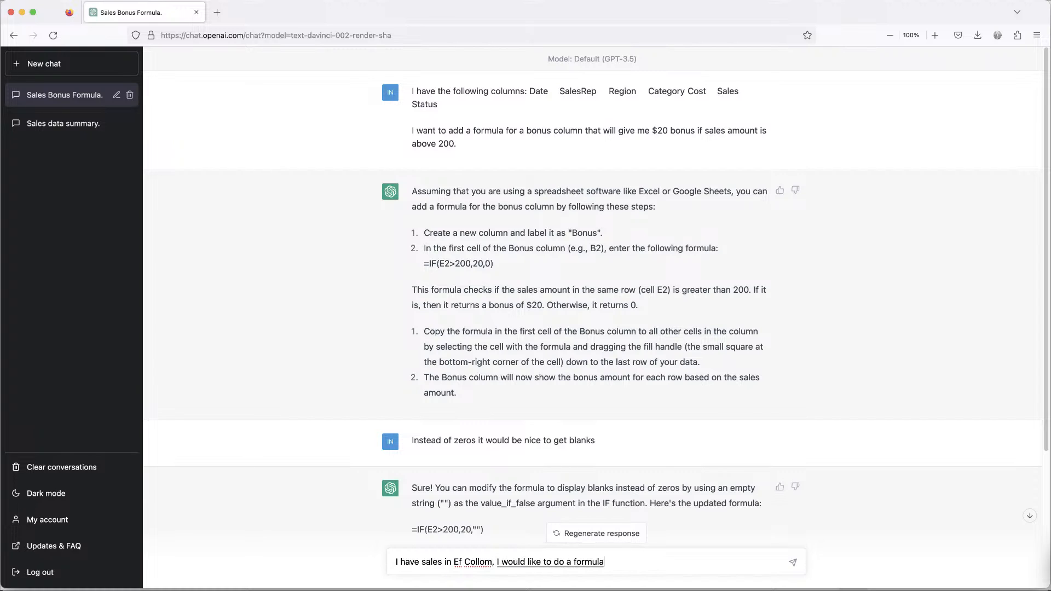
text( that will give me)
text( 20% of sales amount of sales in Mount)
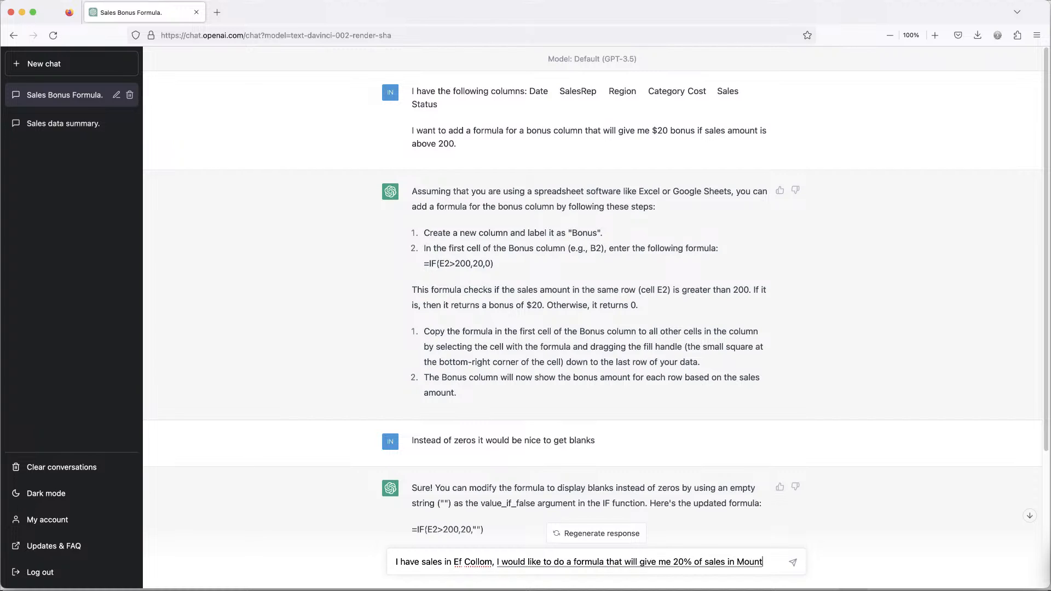
key(BackSpace)
key(BackSpace)
key(BackSpace)
key(BackSpace)
key(BackSpace)
key(BackSpace)
key(BackSpace)
key(BackSpace)
text(amount of sales in Mount)
key(BackSpace)
key(BackSpace)
key(BackSpace)
key(BackSpace)
key(BackSpace)
key(BackSpace)
key(BackSpace)
key(BackSpace)
key(BackSpace)
key(BackSpace)
key(BackSpace)
key(BackSpace)
key(BackSpace)
key(BackSpace)
key(BackSpace)
key(BackSpace)
key(BackSpace)
text(if sales amount is above 200)
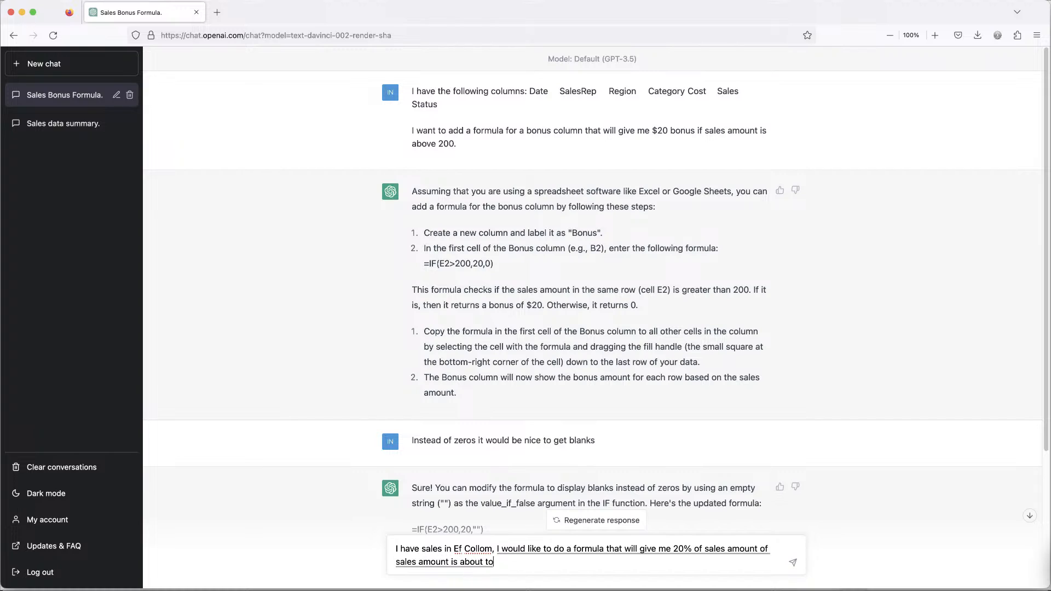
text( I need all the other cases I want to get 15)
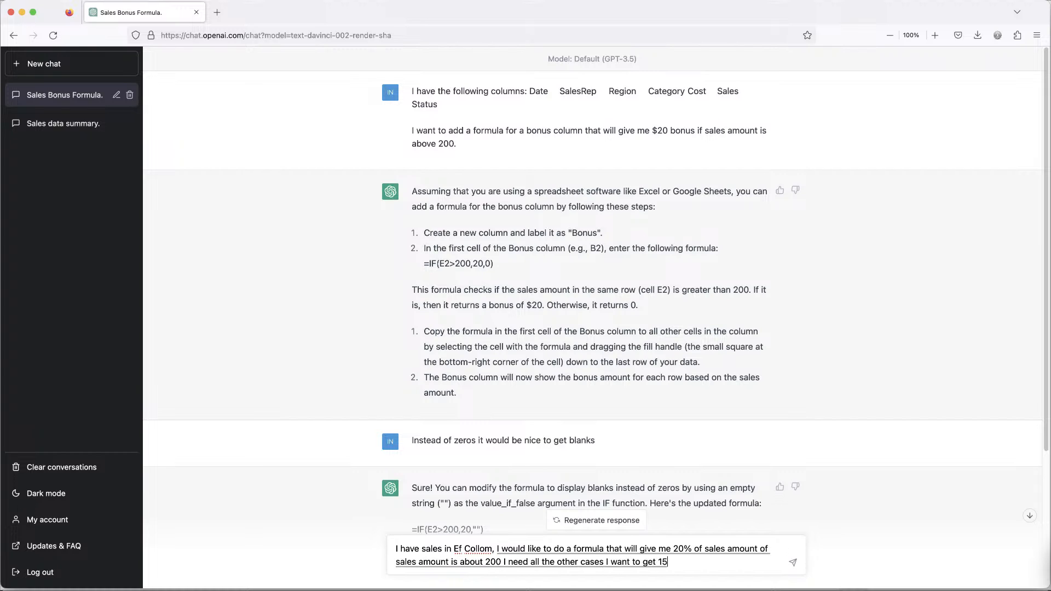
text(% of sales amount)
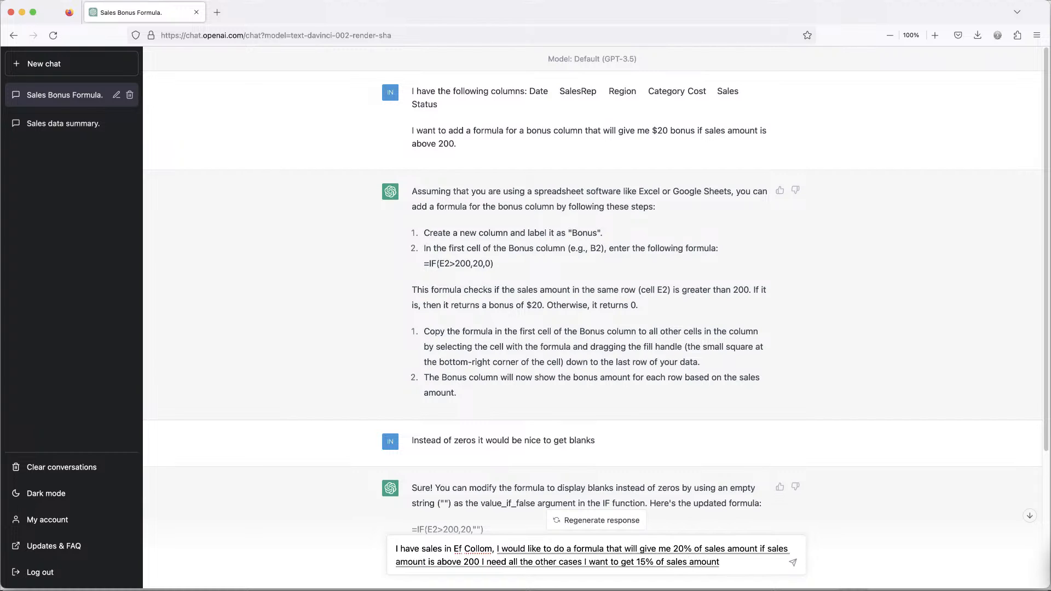
text(.)
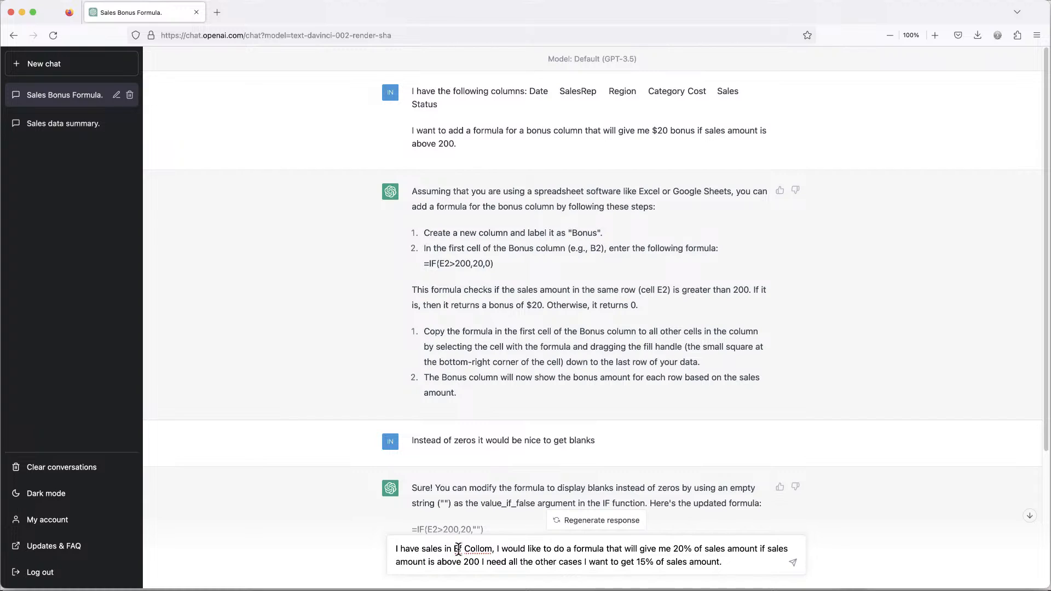
key(BackSpace)
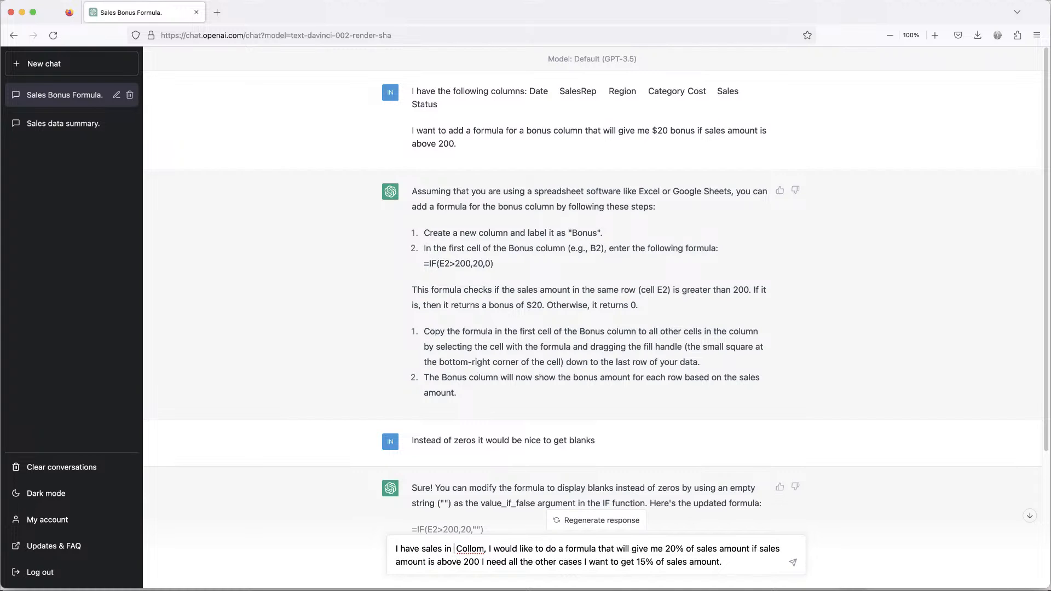
text(F)
key(BackSpace)
text(um)
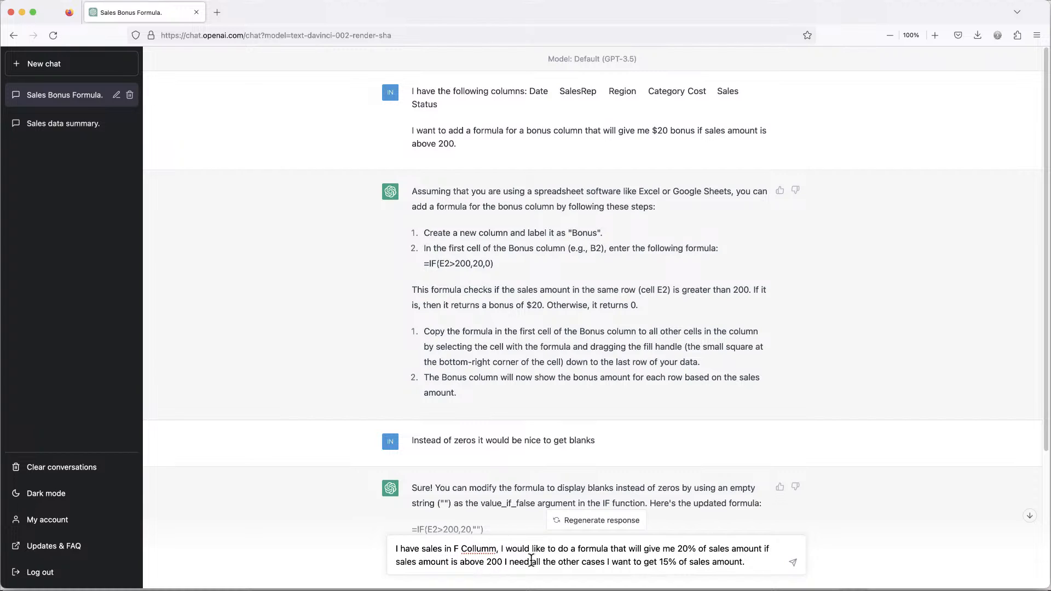
key(BackSpace)
text(n)
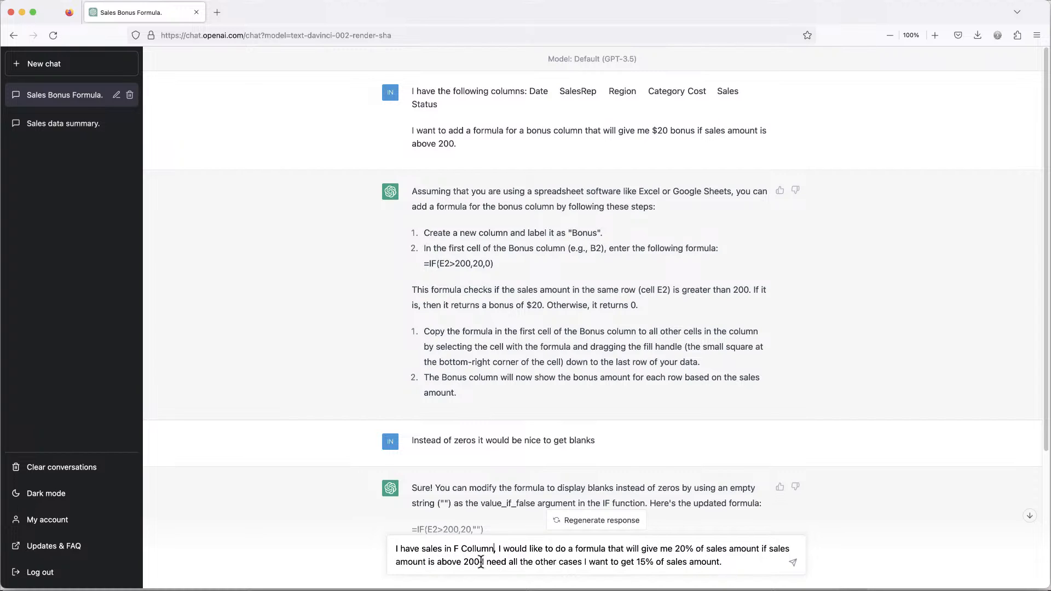
click(481, 563)
drag(479, 562, 506, 562)
text(and for)
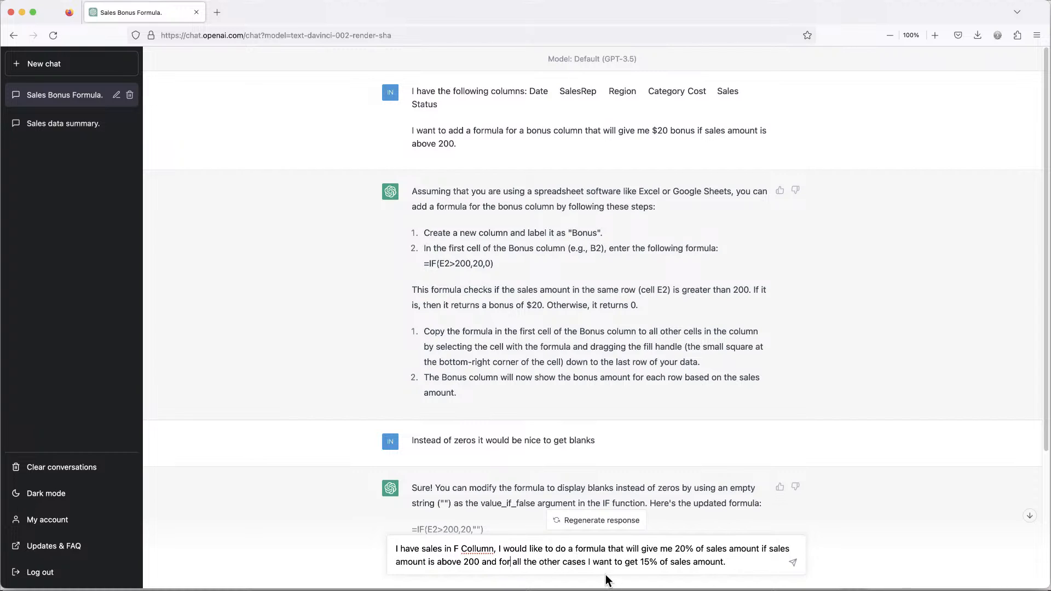
click(728, 562)
click(796, 569)
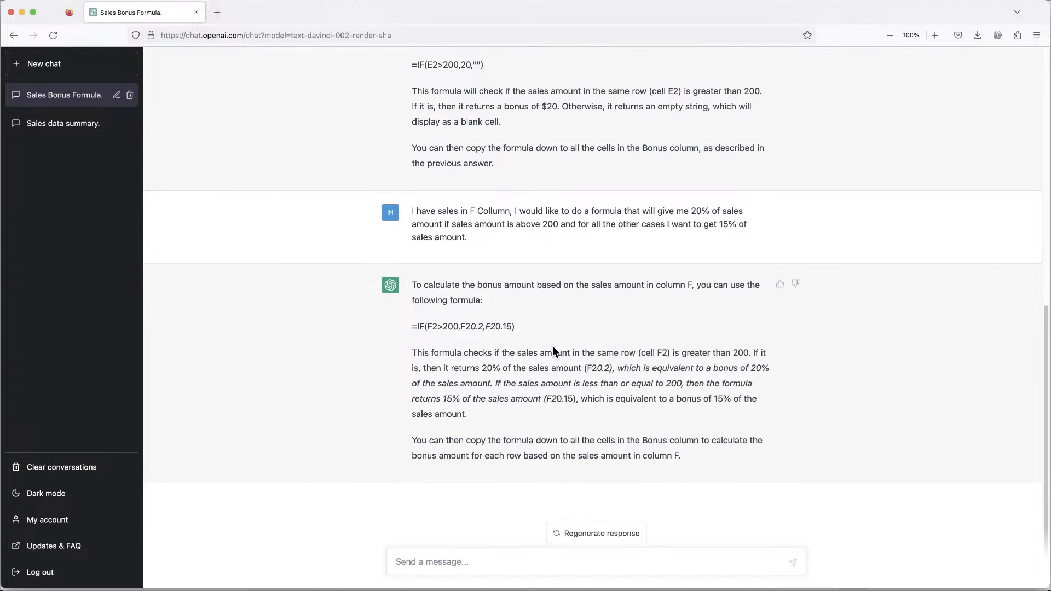
Copy ChatGPT's suggested IF formula and paste it into cell I2.
triple_click(483, 329)
right_click(478, 329)
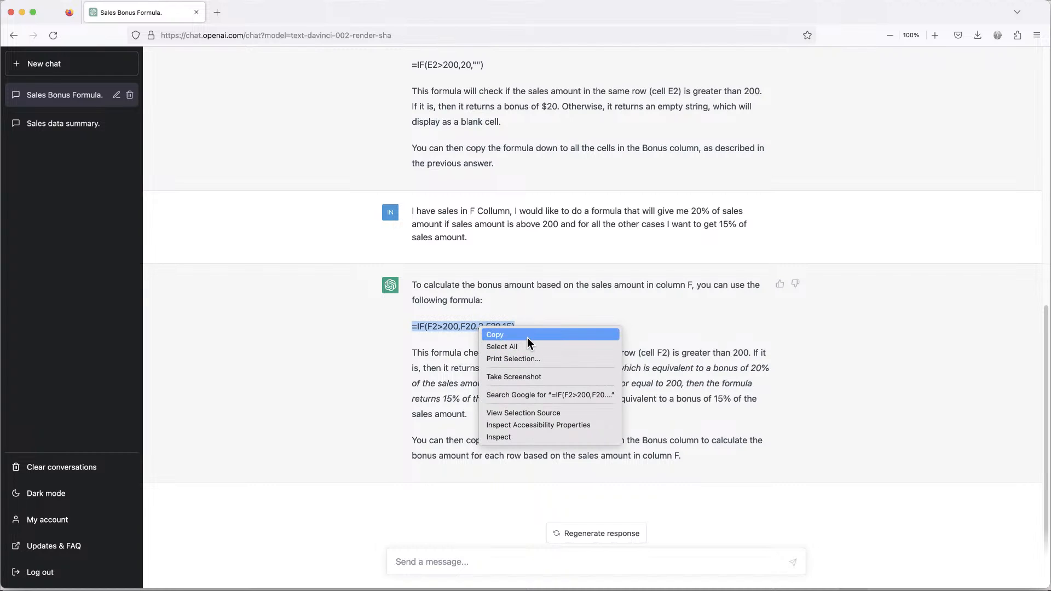
click(492, 337)
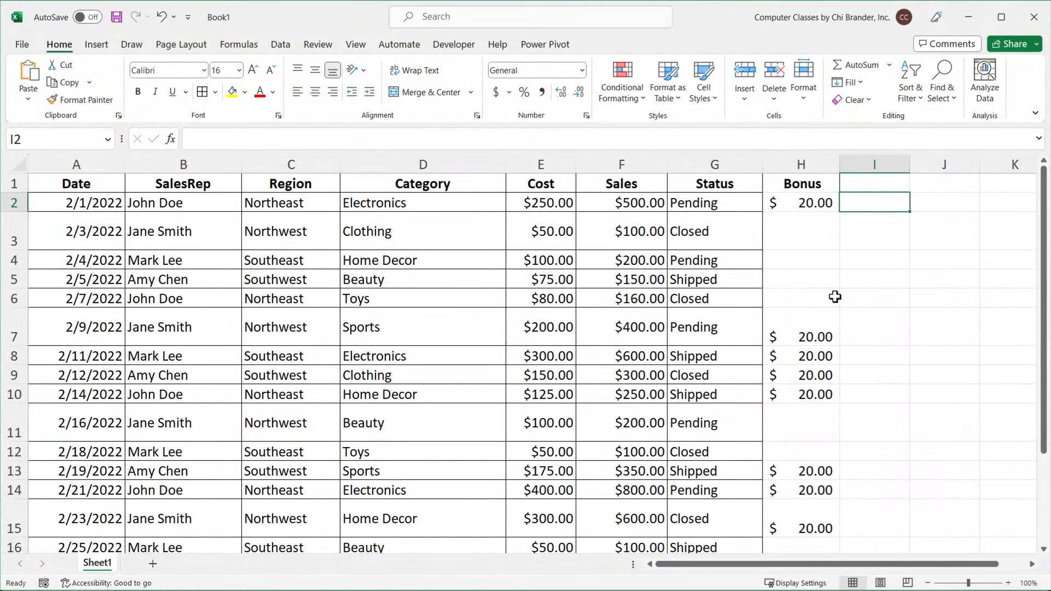
double_click(853, 198)
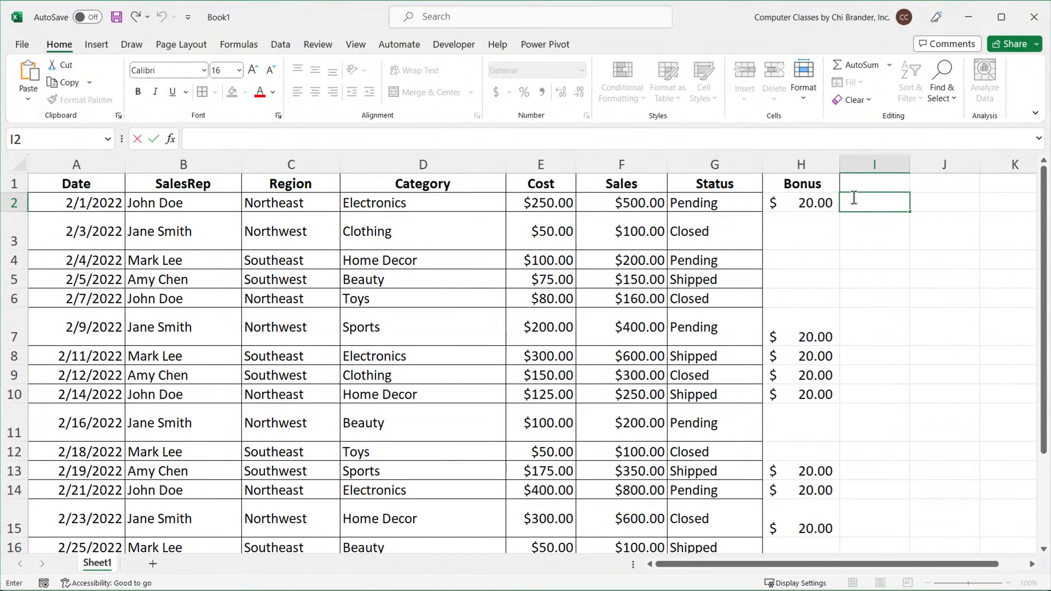
key(ctrl+v)
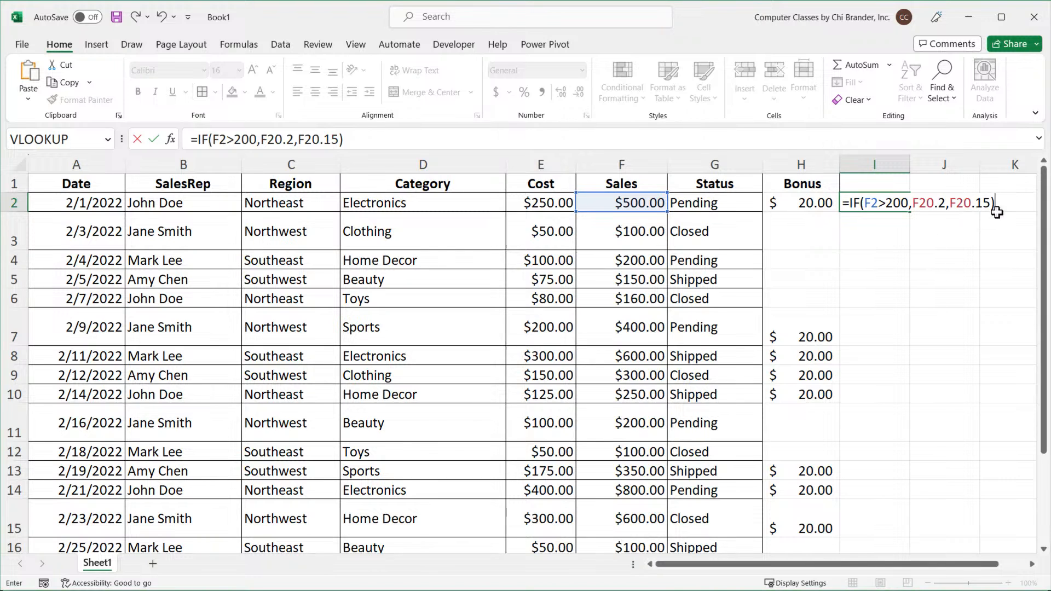
click(929, 203)
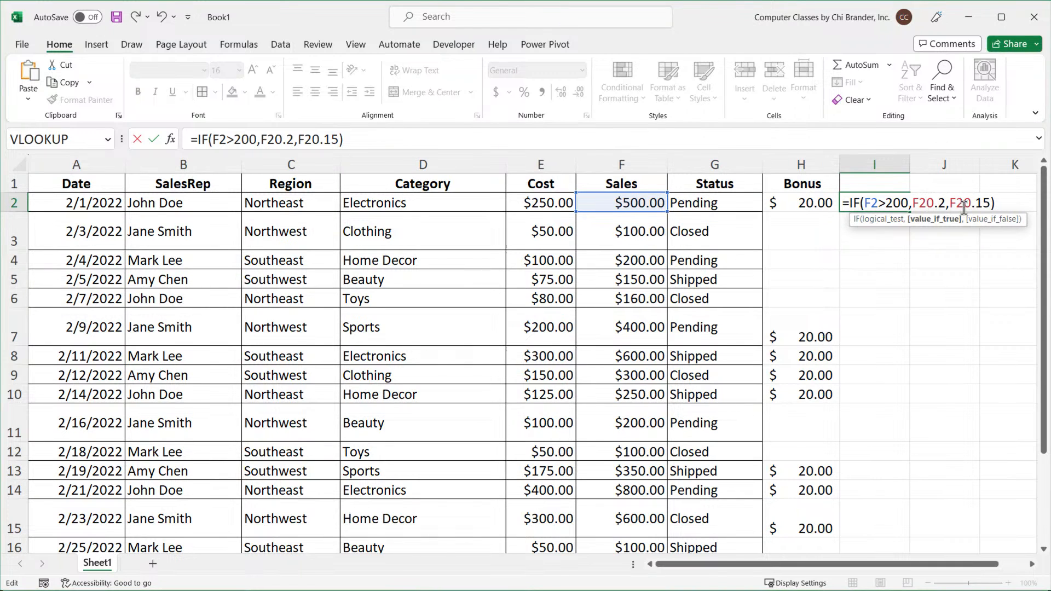
key(Return)
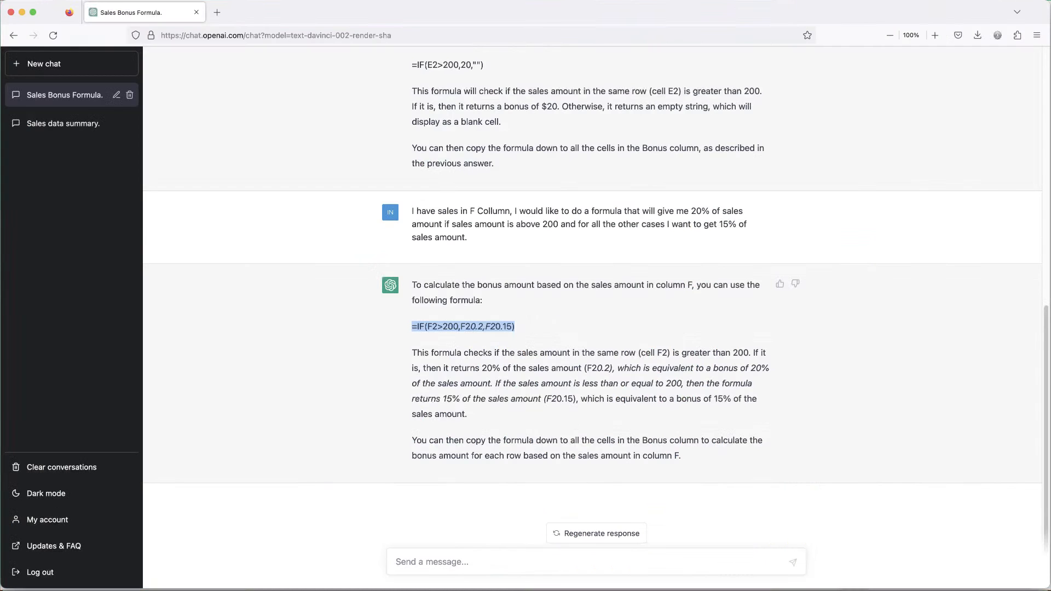
Tell ChatGPT "That formula didn't work can you try again" and send the message.
click(472, 562)
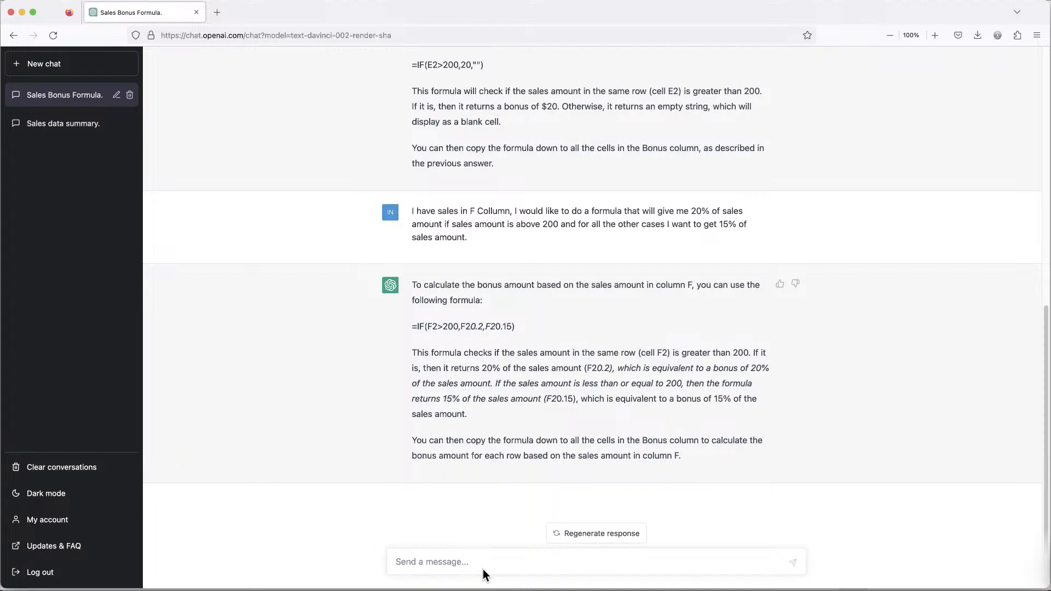
text(That formula didn't work can you try again)
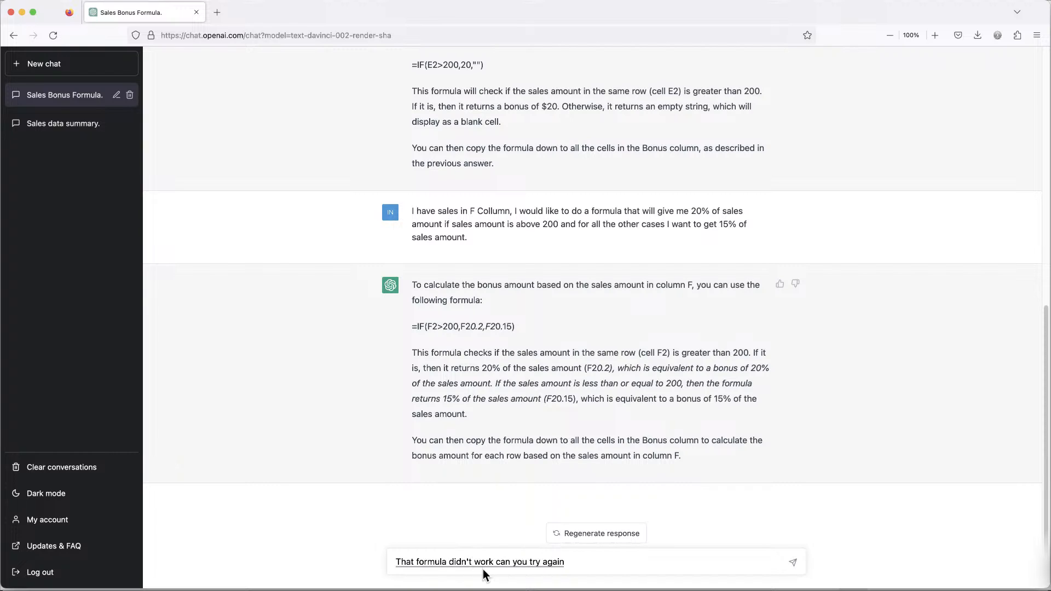
click(797, 568)
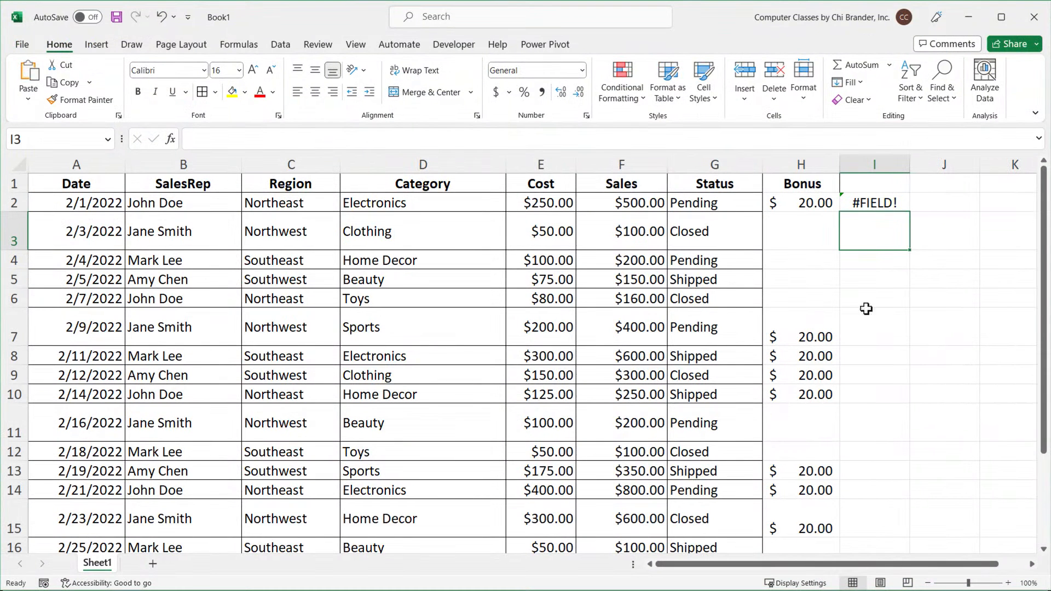
Fix the I2 formula by adding multiplication signs so it reads =IF(F2>200,F2*0.2,F2*0.15).
double_click(860, 202)
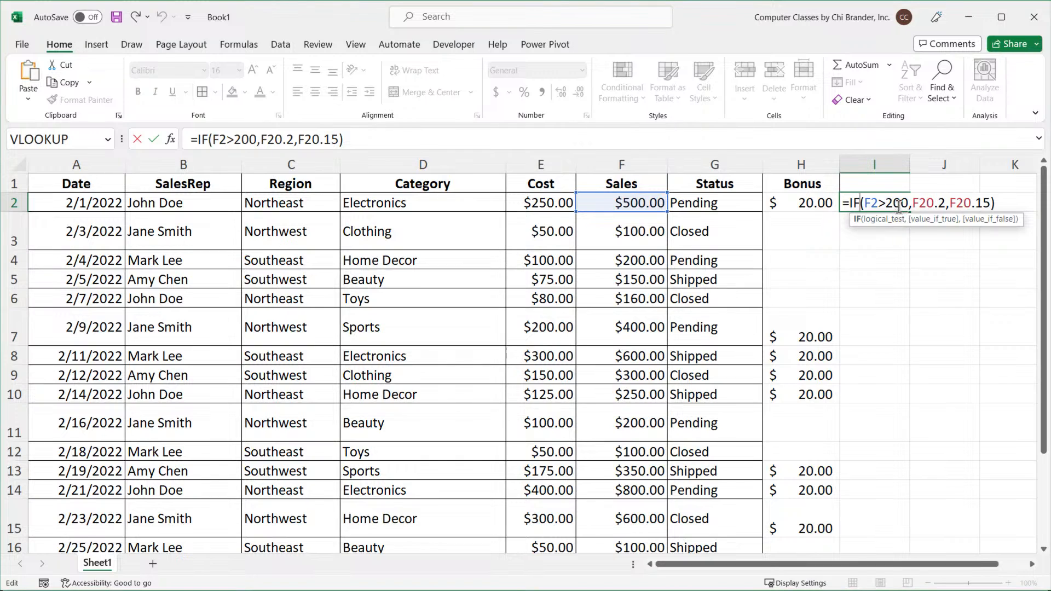
click(897, 205)
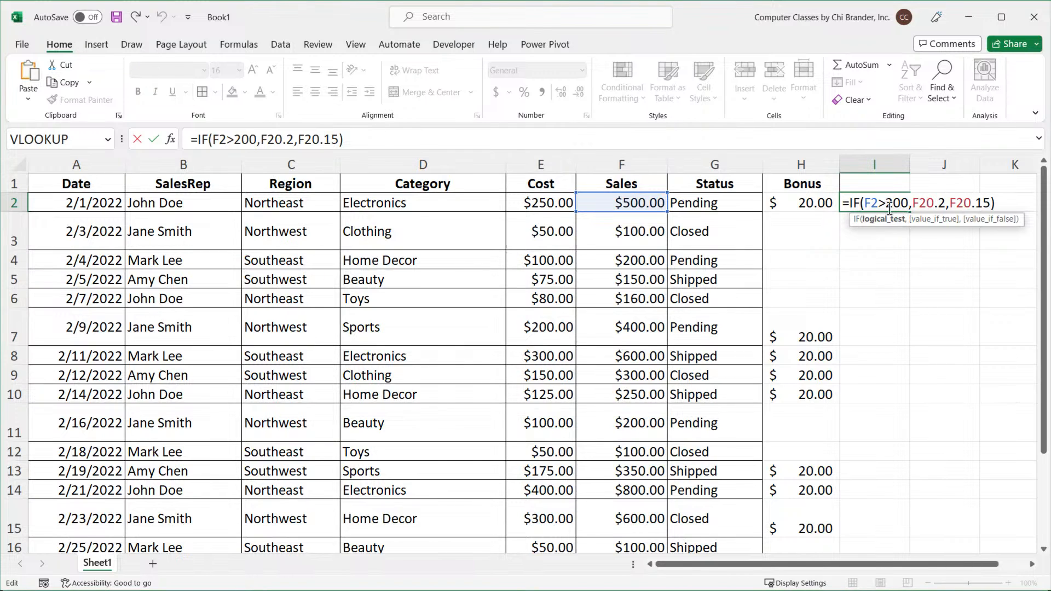
click(927, 205)
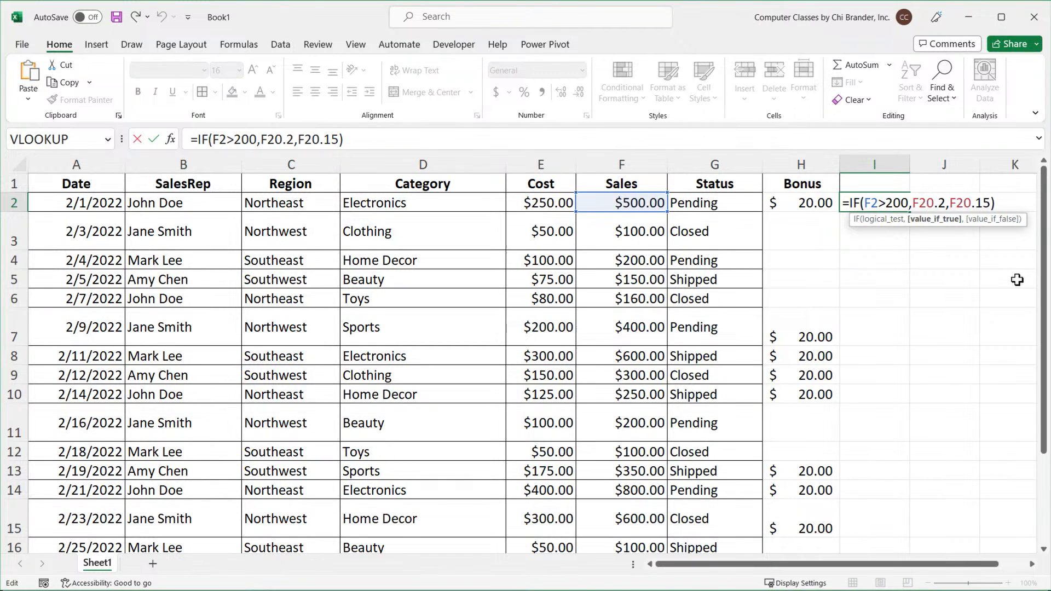
text(*)
key(Right)
key(Right)
key(Right)
key(Right)
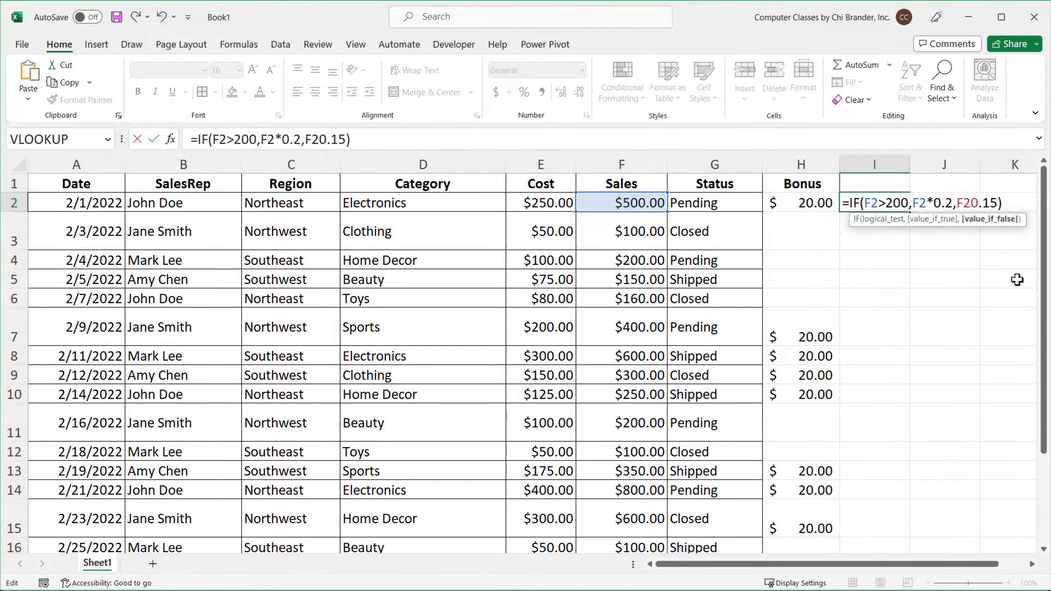
text(*)
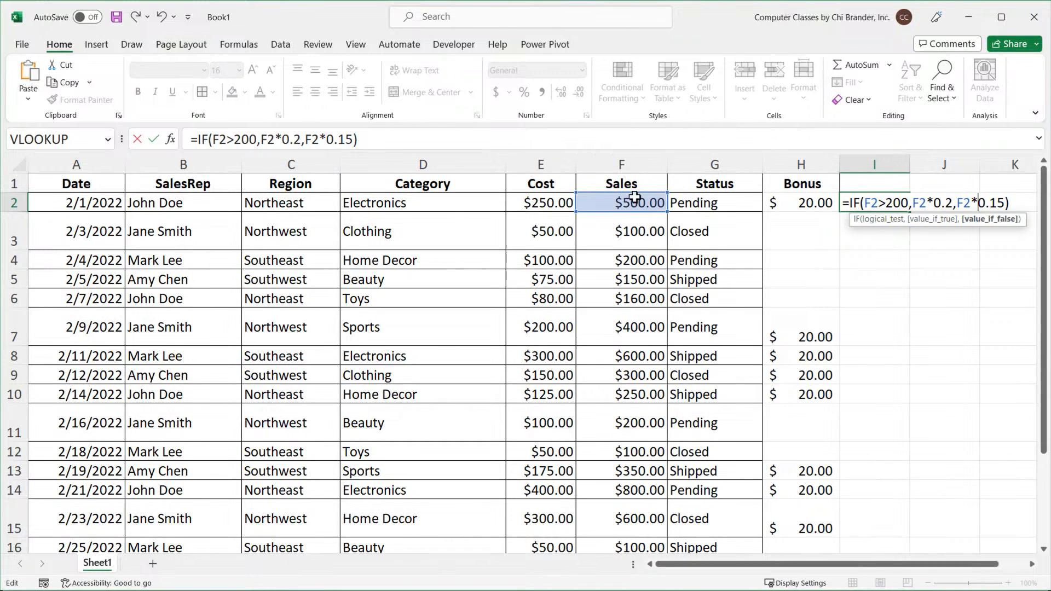
Try replacing 0.2 with 20% in the formula, then restore 0.2.
drag(909, 205, 863, 207)
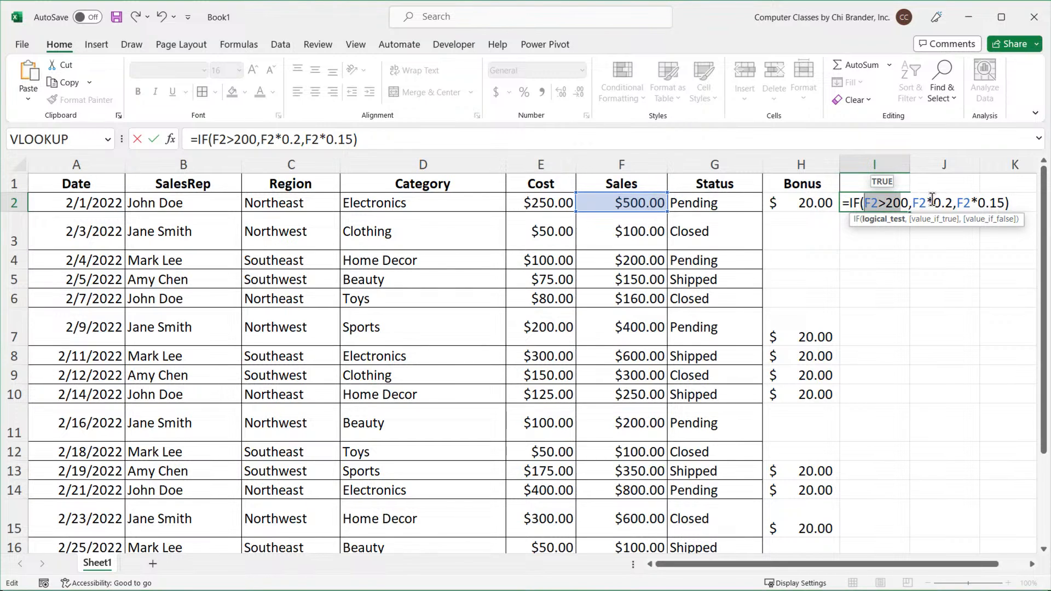
drag(927, 203, 934, 203)
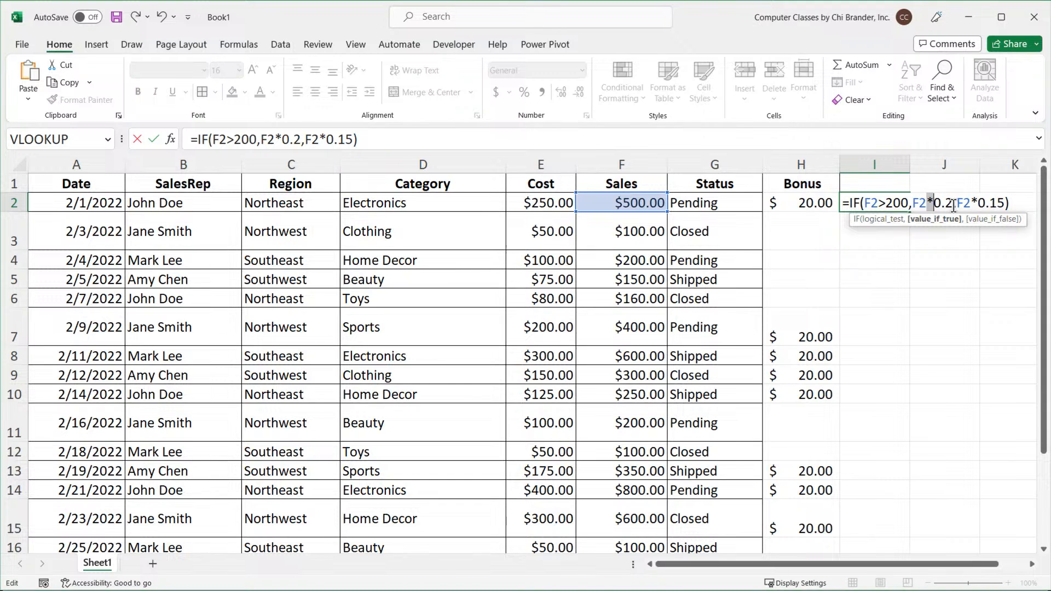
click(954, 204)
key(BackSpace)
key(BackSpace)
key(BackSpace)
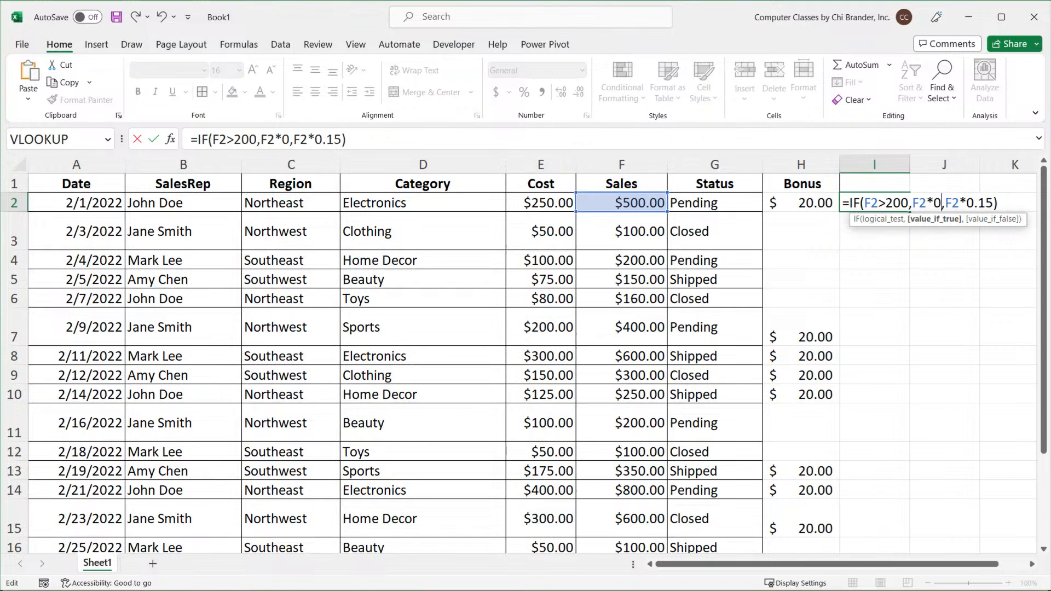
text(20)
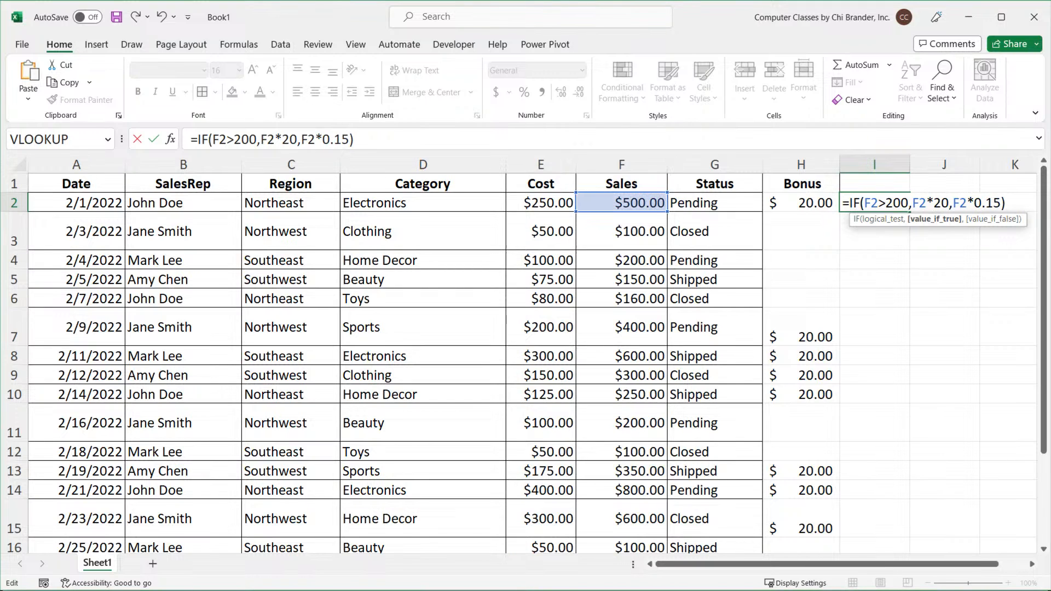
text(%)
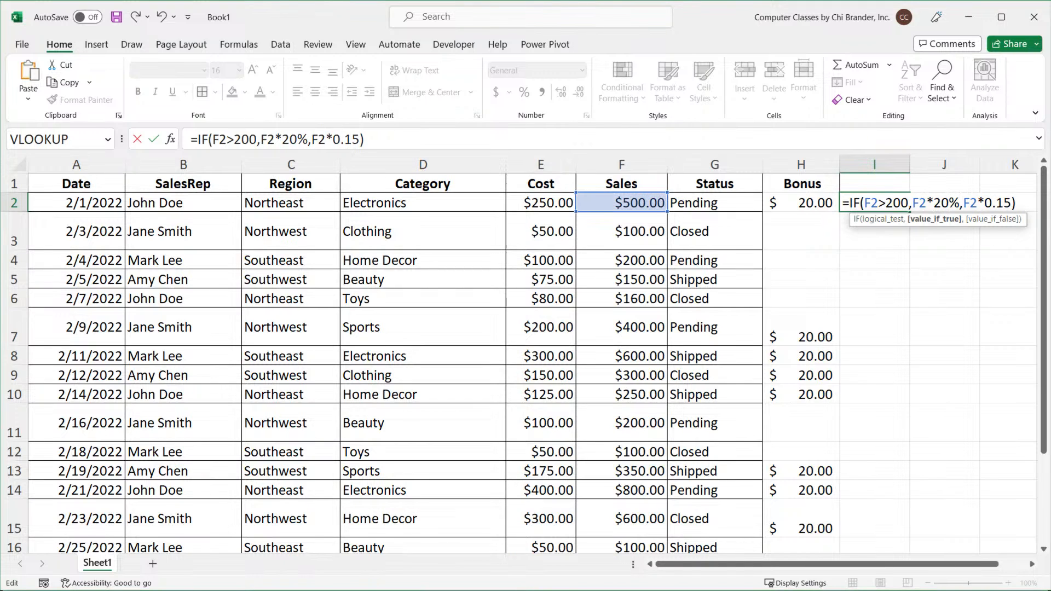
key(BackSpace)
key(BackSpace)
key(BackSpace)
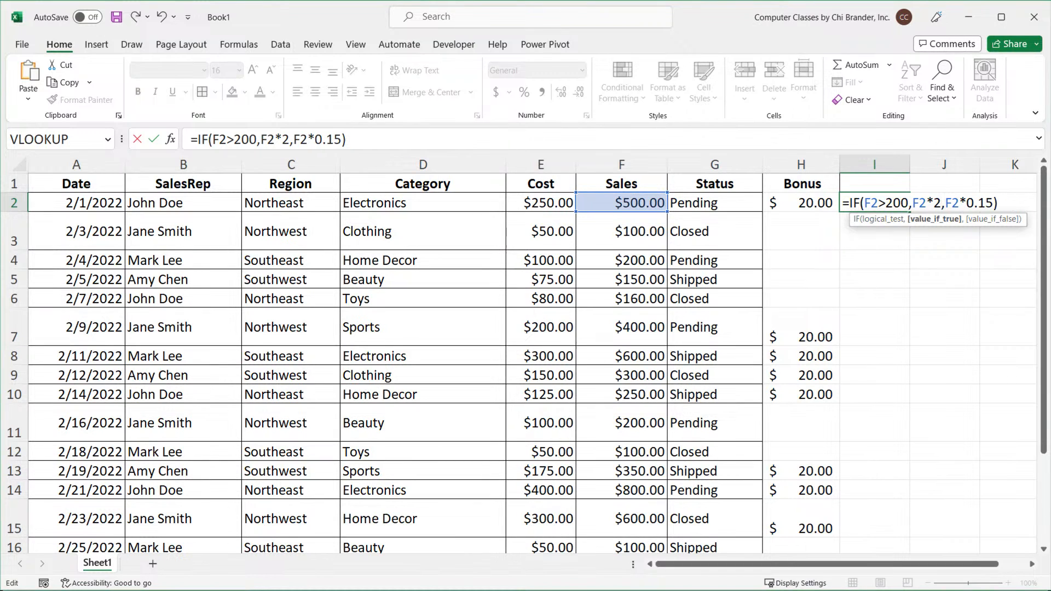
text(0.)
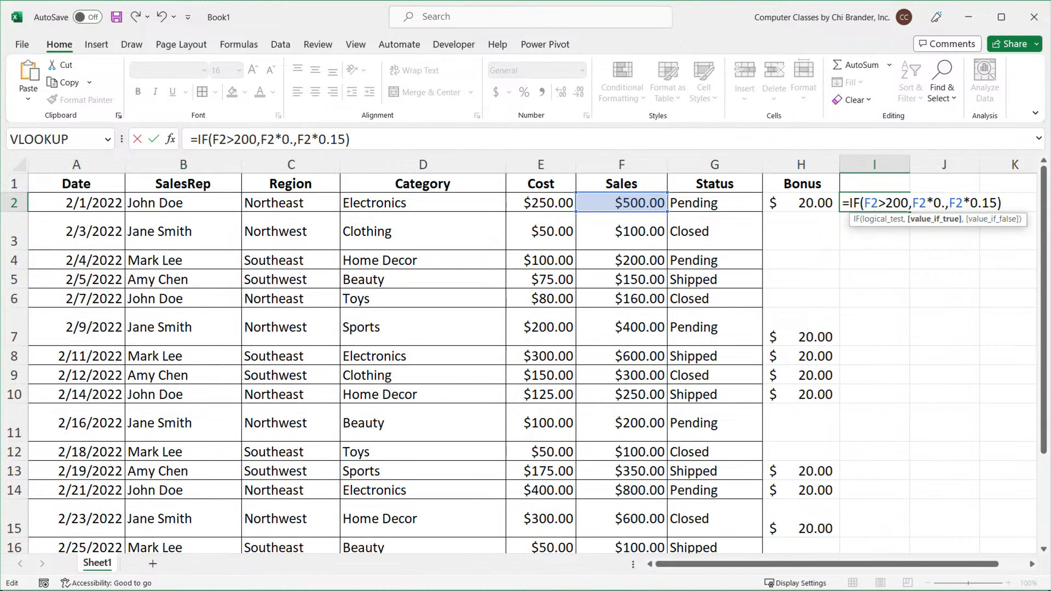
text(2)
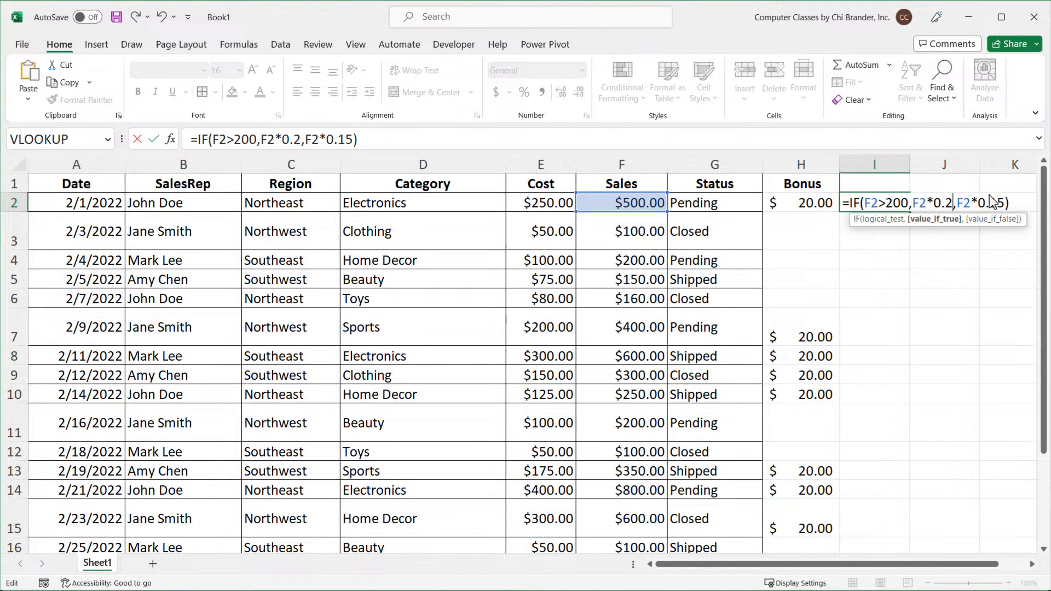
click(955, 205)
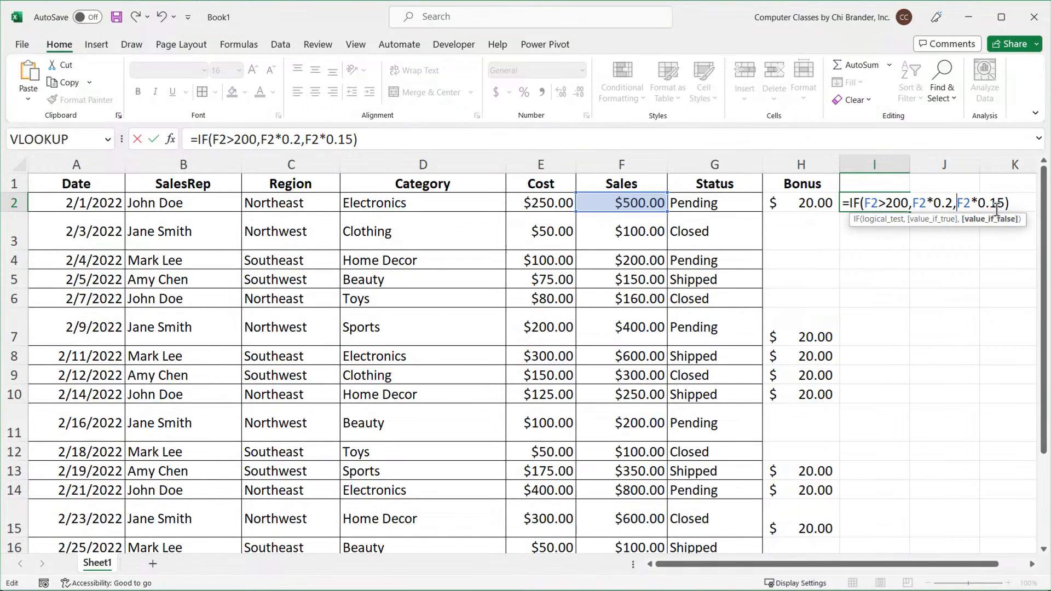
click(1016, 203)
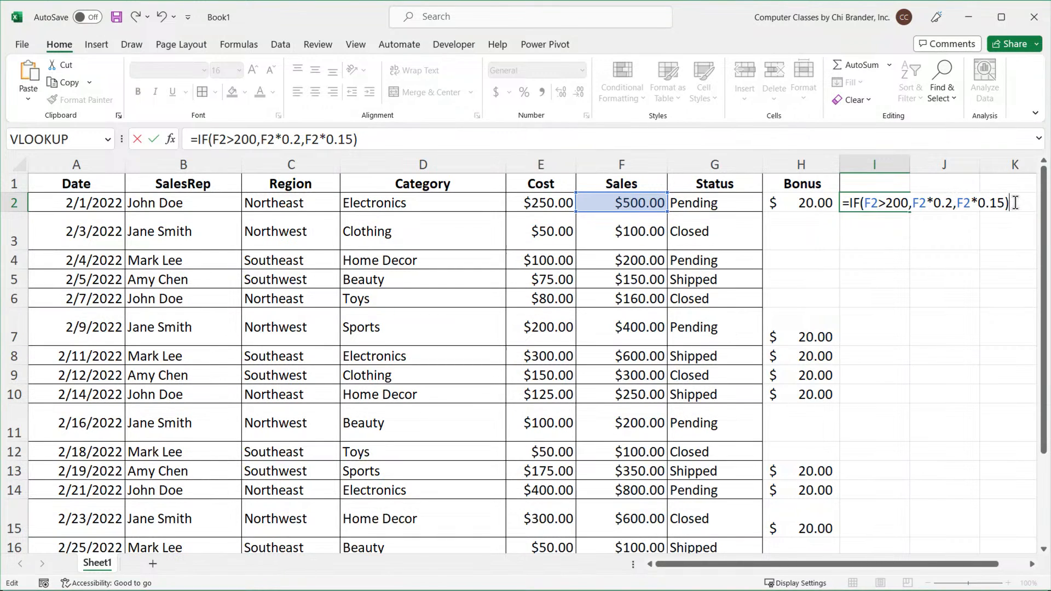
Confirm the I2 formula and fill it down the rest of column I.
click(847, 239)
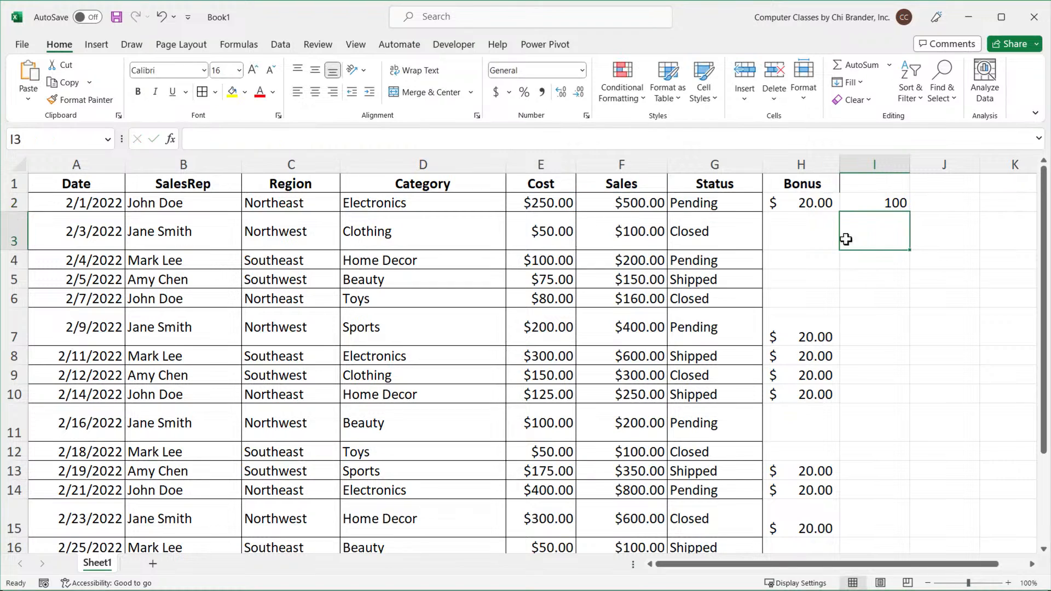
click(893, 202)
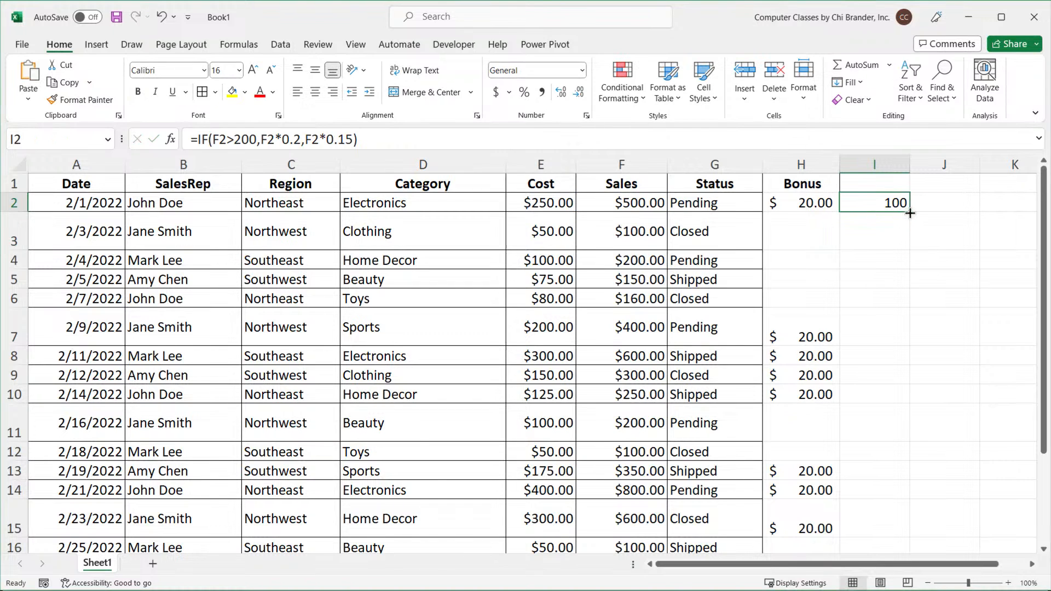
double_click(910, 213)
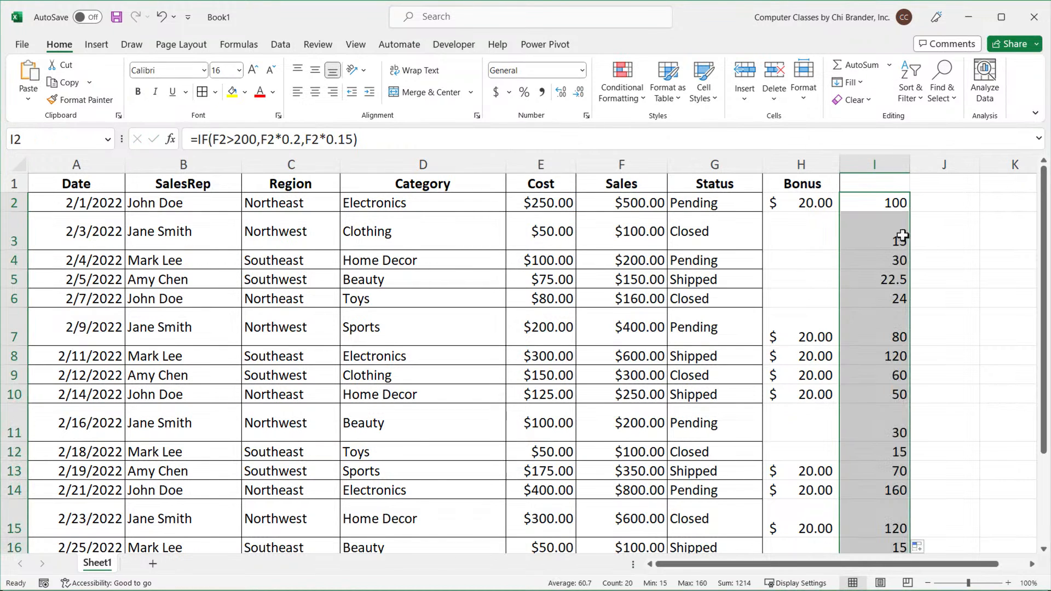
Widen column I slightly and enter the bold header Commission in cell I1.
click(916, 163)
drag(915, 164, 919, 164)
click(911, 181)
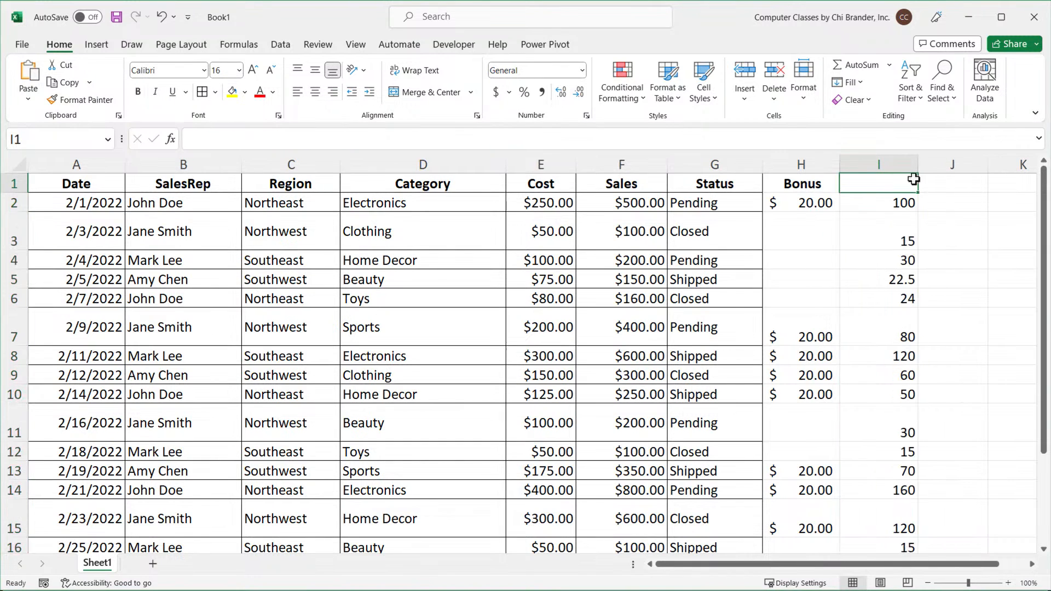
text(Commission)
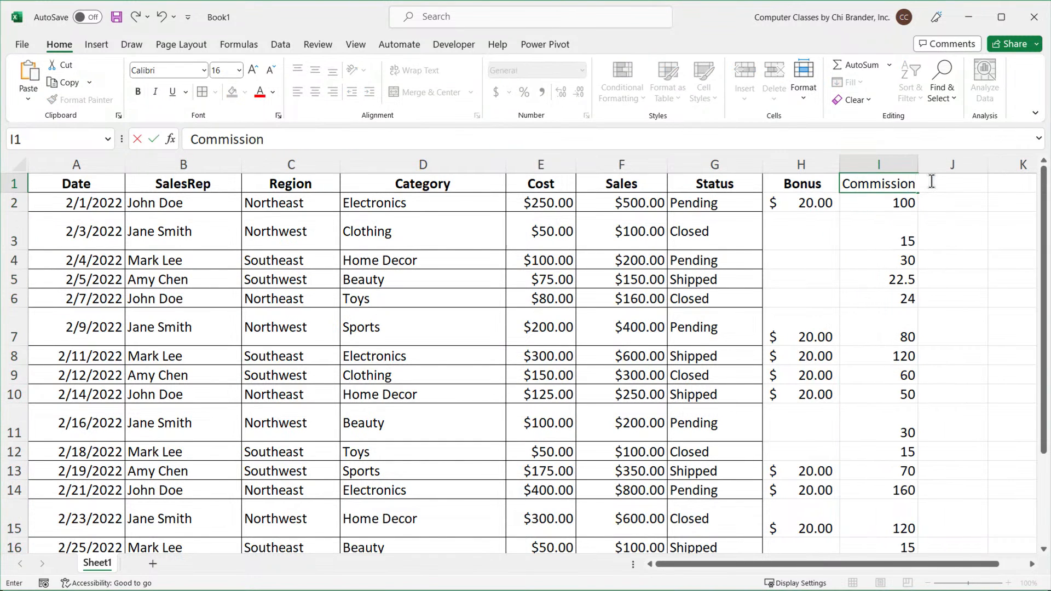
key(Return)
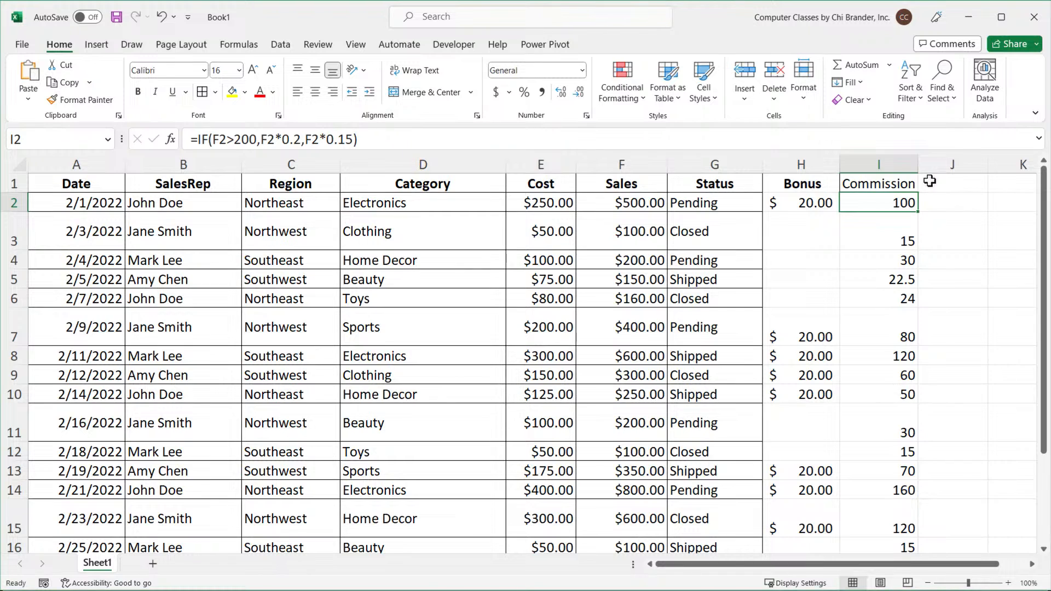
click(902, 183)
key(ctrl+b)
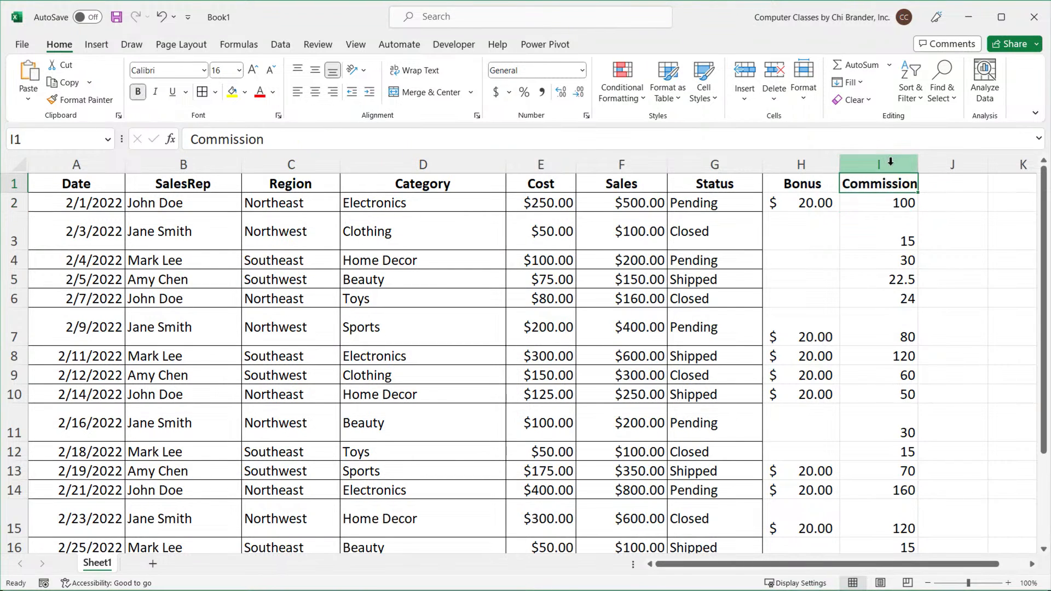
Apply the Accounting number format to column I and widen the column slightly.
click(891, 162)
click(496, 92)
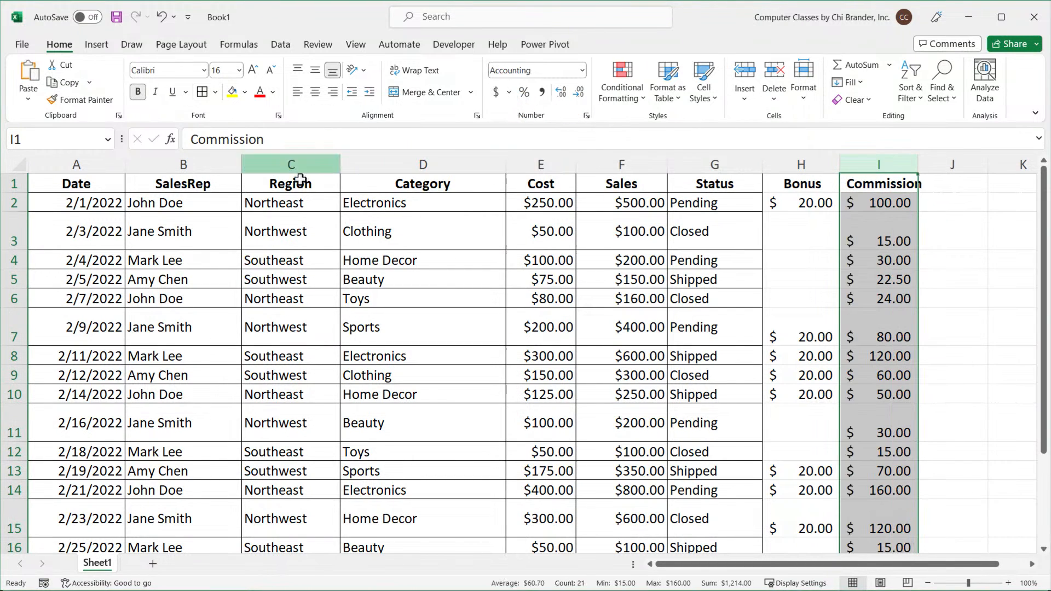
drag(919, 163, 942, 162)
Examine the Status and Sales columns of the data to plan a new bonus condition.
click(100, 181)
scroll(130, 183, down, 1)
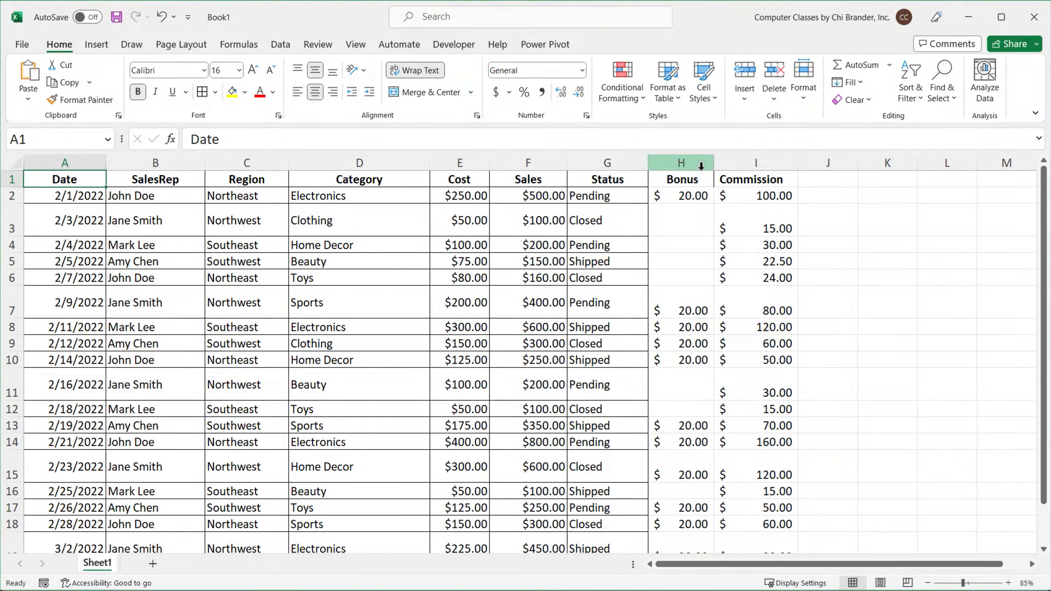
click(835, 196)
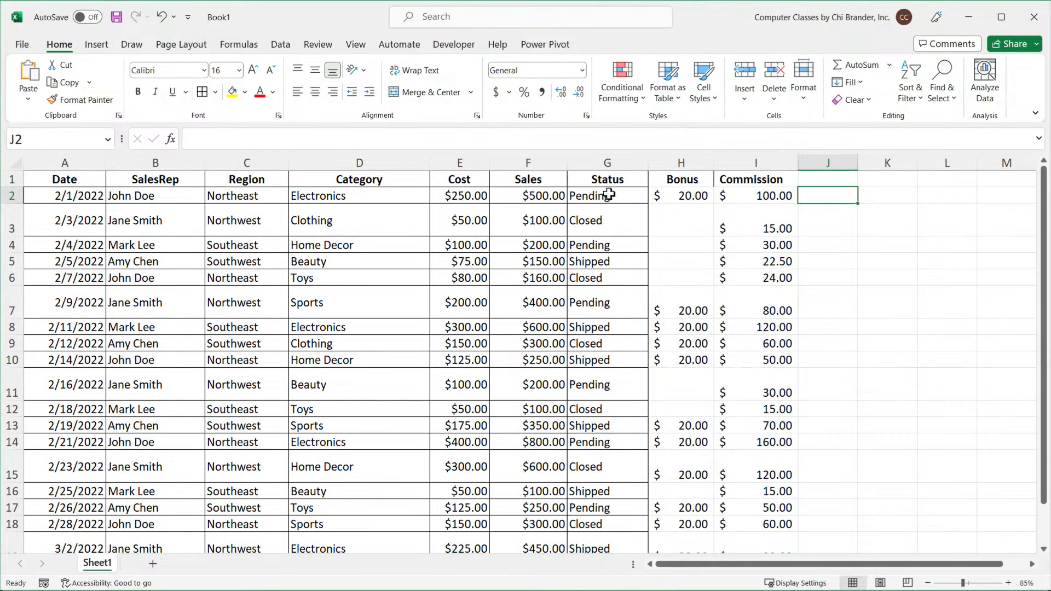
drag(607, 181, 624, 369)
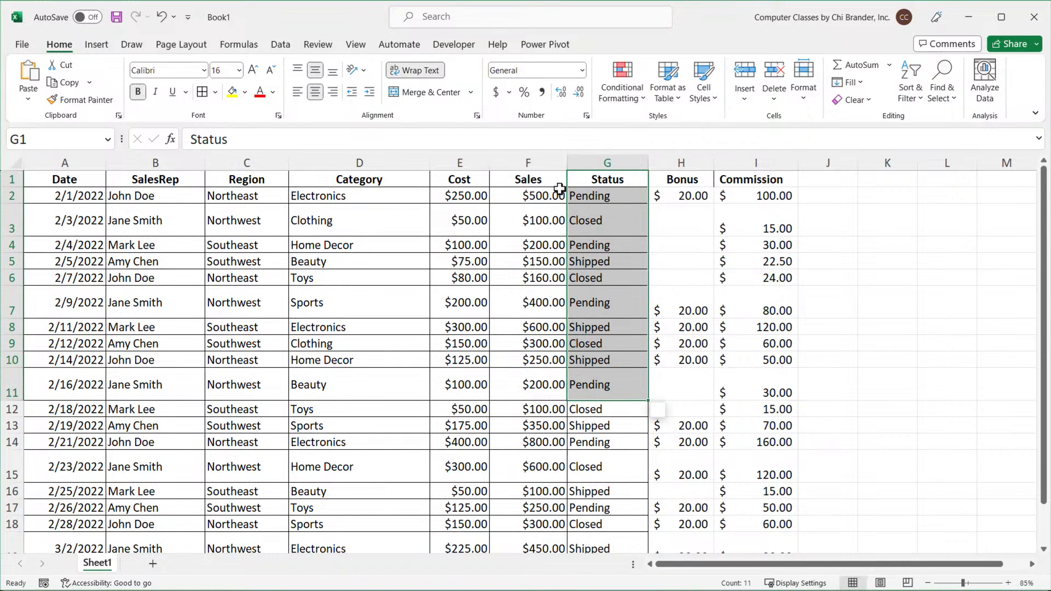
drag(554, 183, 557, 309)
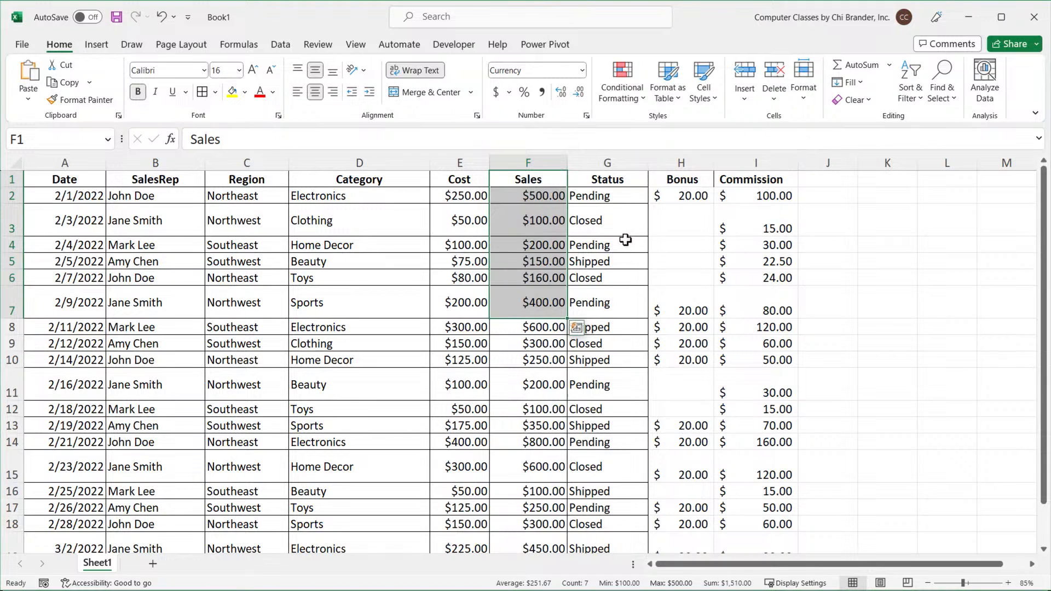
drag(606, 178, 611, 337)
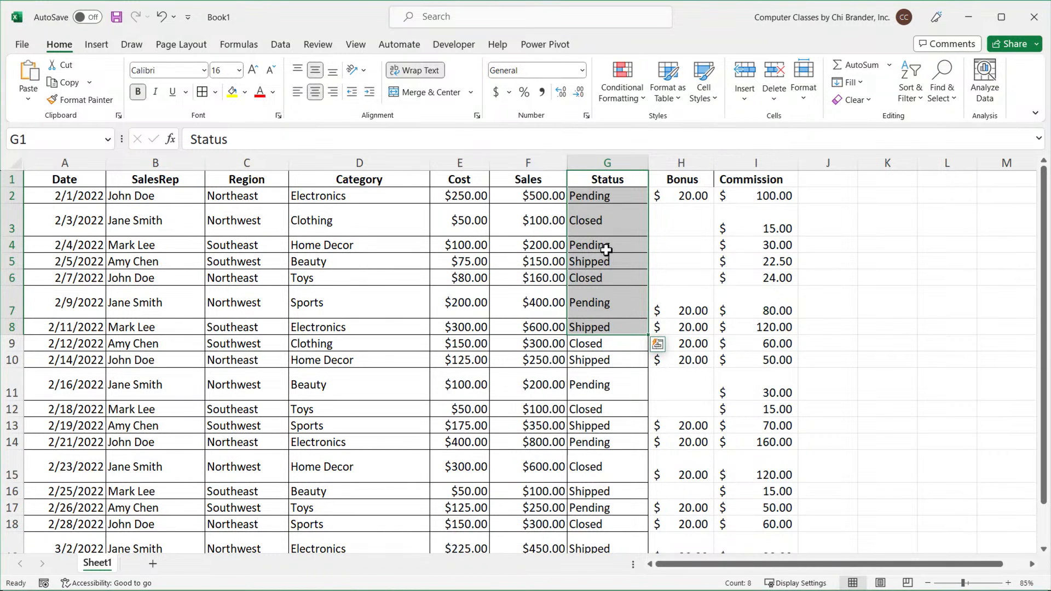
click(602, 268)
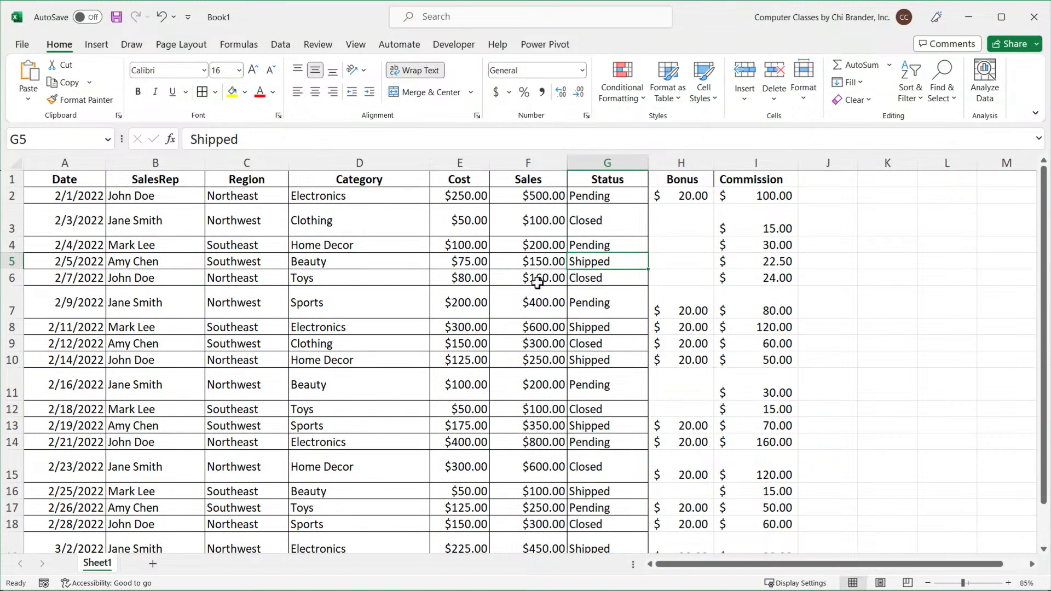
click(532, 263)
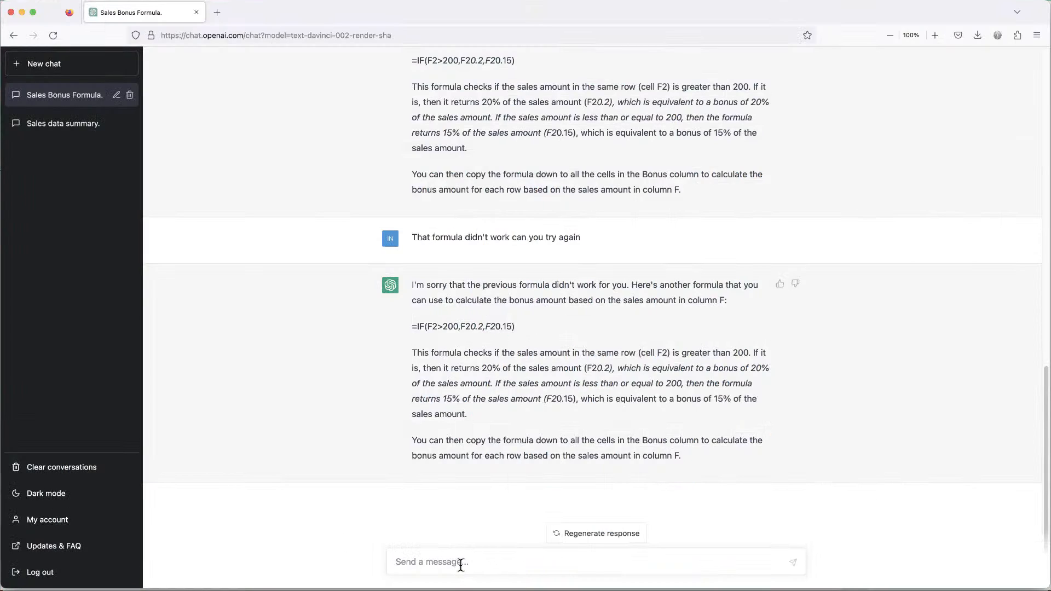
Switch to ChatGPT and ask for a formula that gives $40 when status in G is shipped and sales in F is about 200, otherwise 0.
click(456, 553)
text(I have status in G, sales in F column.)
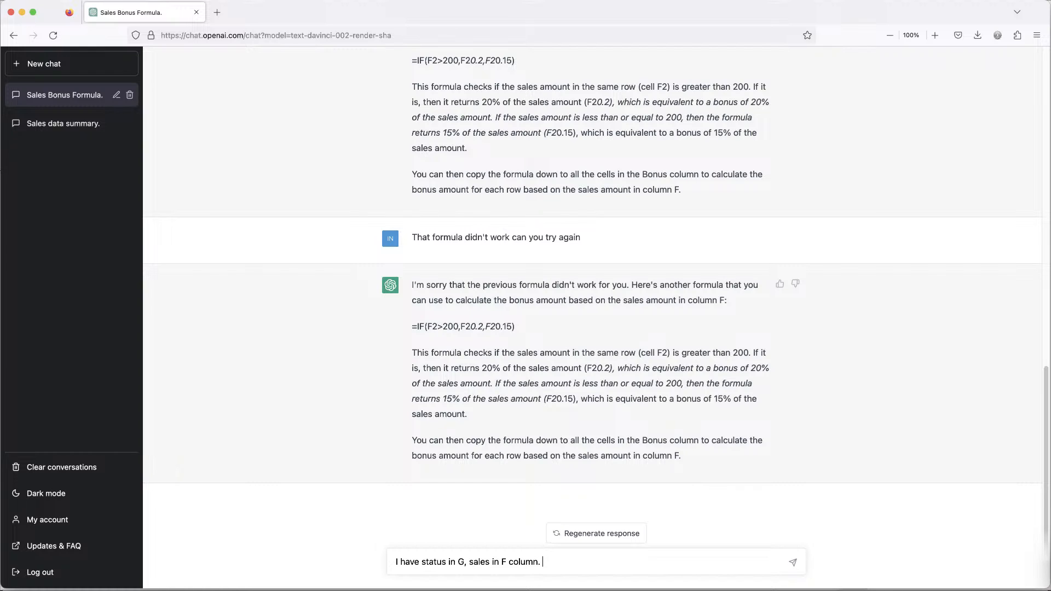
text(status of shit and sales is about 200)
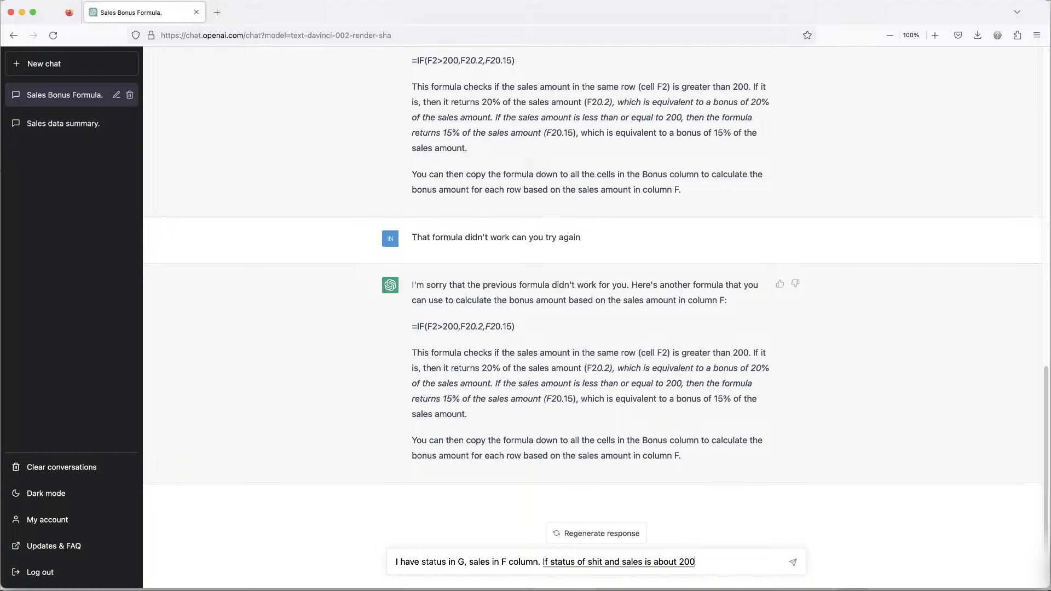
text(I would like to get $40)
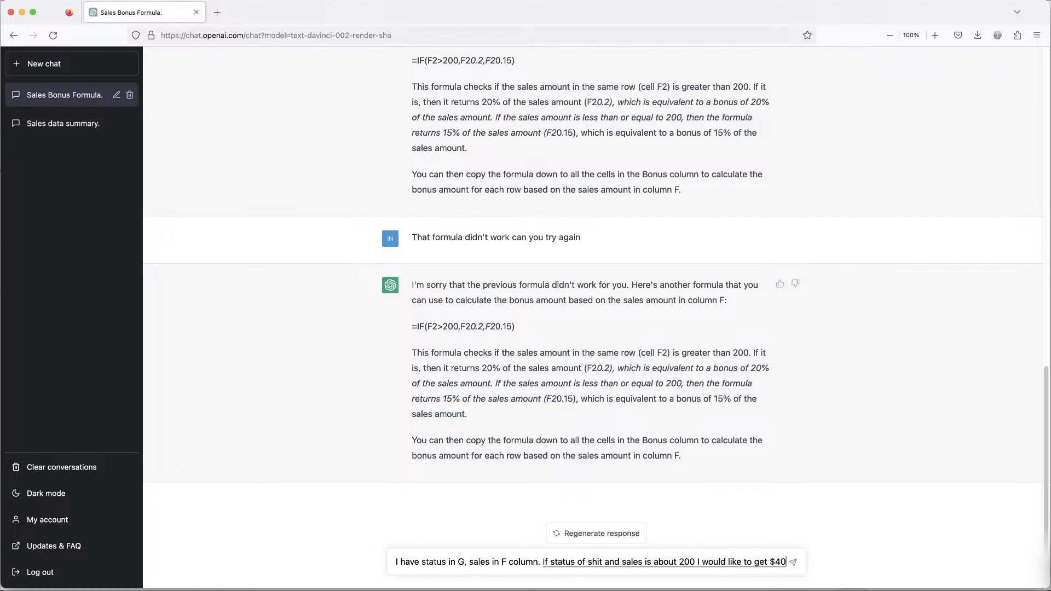
text( otherwise let's all put zero)
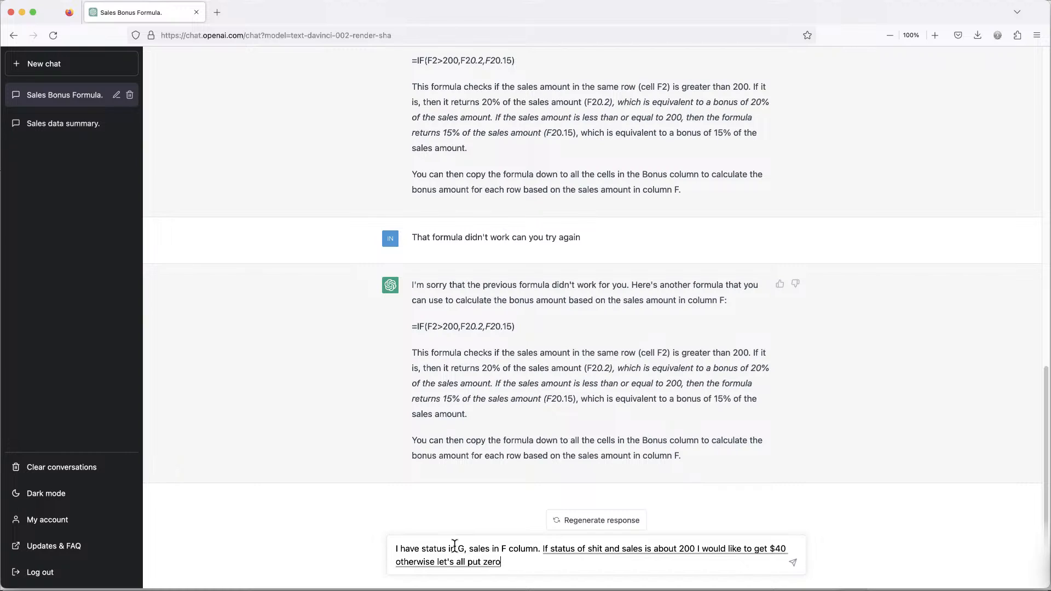
text(.)
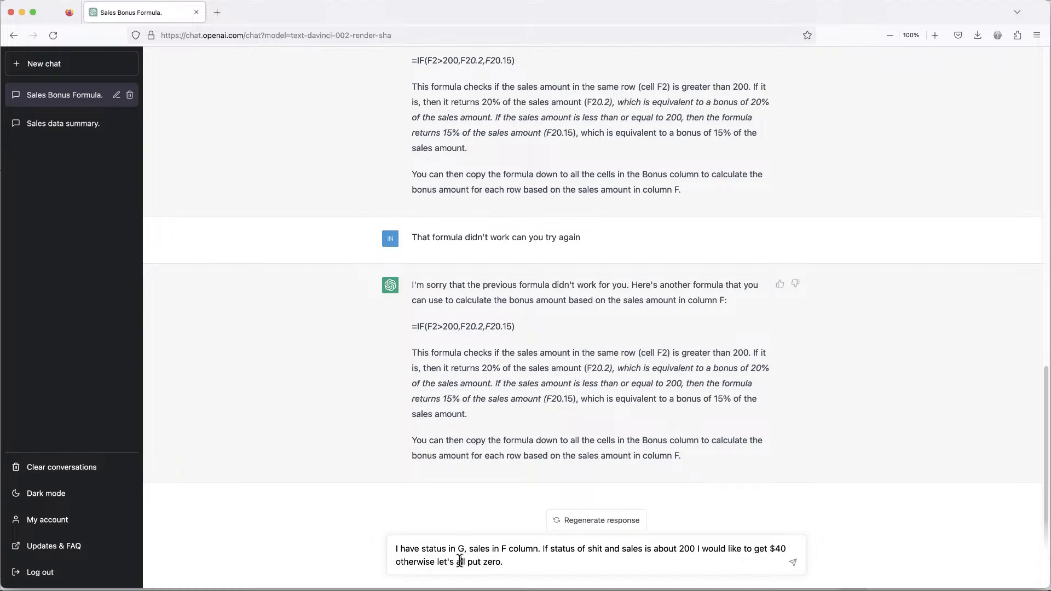
drag(457, 562, 485, 556)
key(BackSpace)
text(output)
click(793, 563)
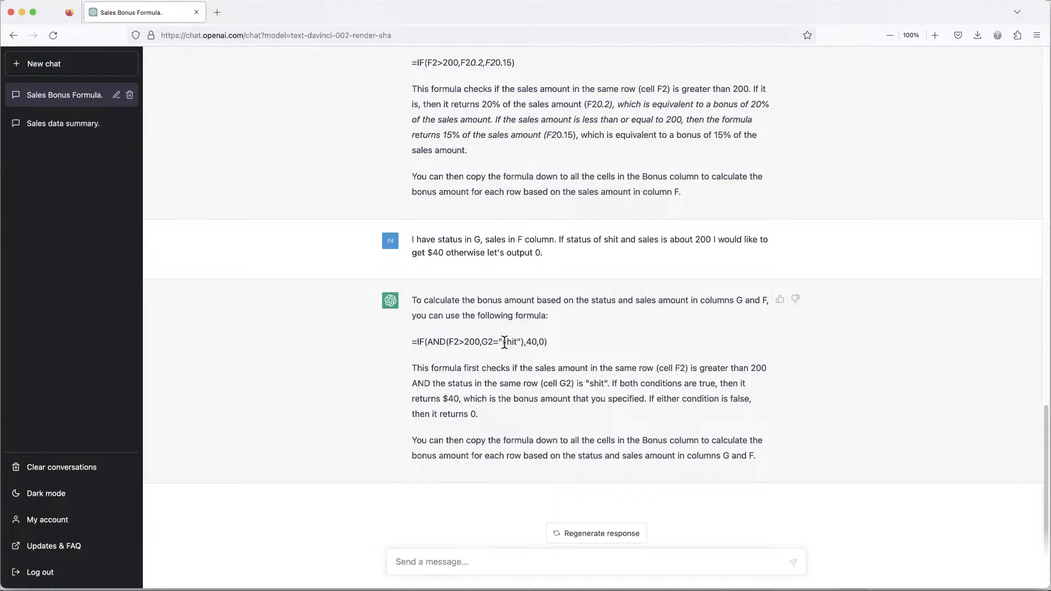
Copy the suggested IF(AND(F2>200,G2=...),40,0) formula from the reply and paste it into cell J2.
double_click(510, 343)
drag(669, 242, 673, 242)
double_click(614, 241)
click(515, 340)
triple_click(515, 341)
key(ctrl+c)
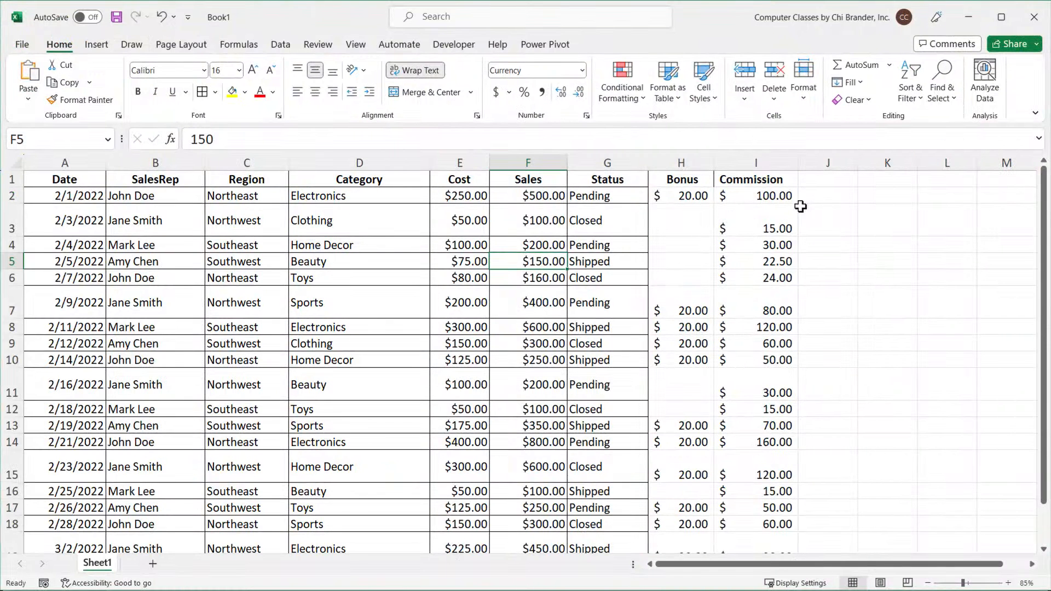
click(808, 198)
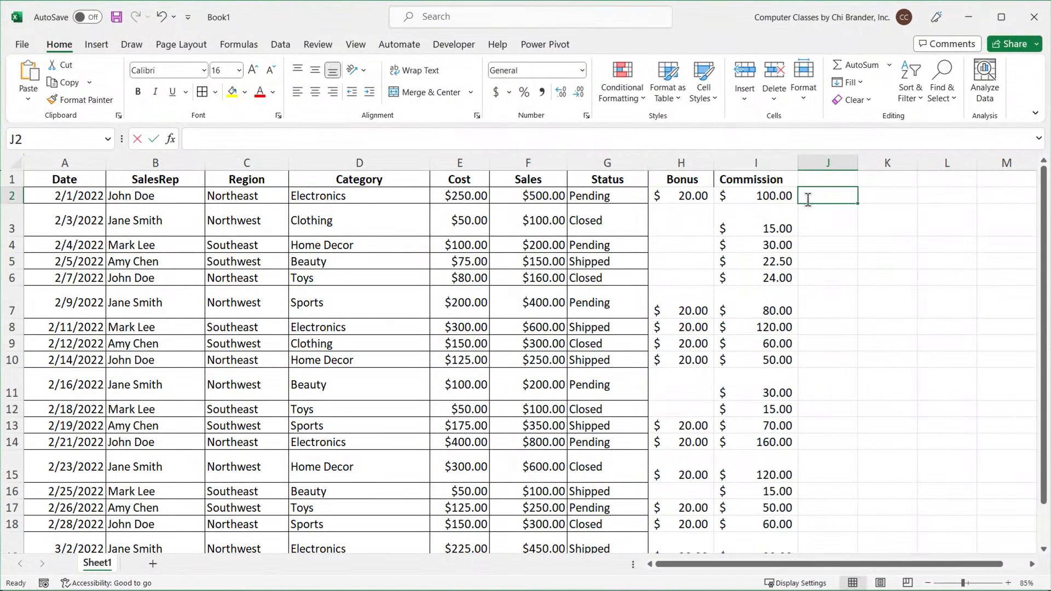
double_click(809, 199)
key(ctrl+v)
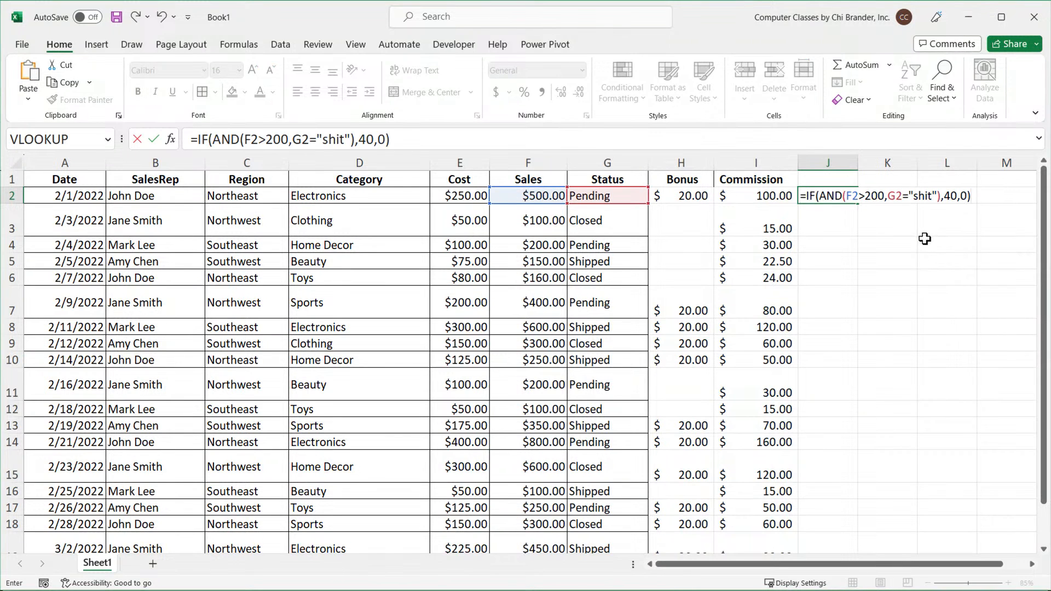
Set the status criterion in the J2 formula to "shipped".
click(929, 195)
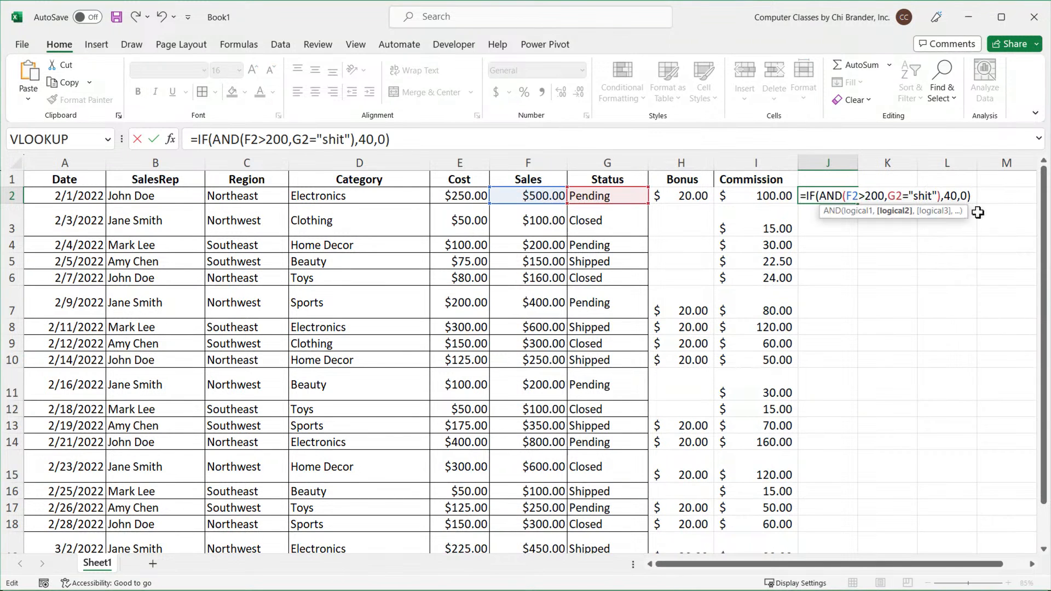
key(Delete)
text(pped)
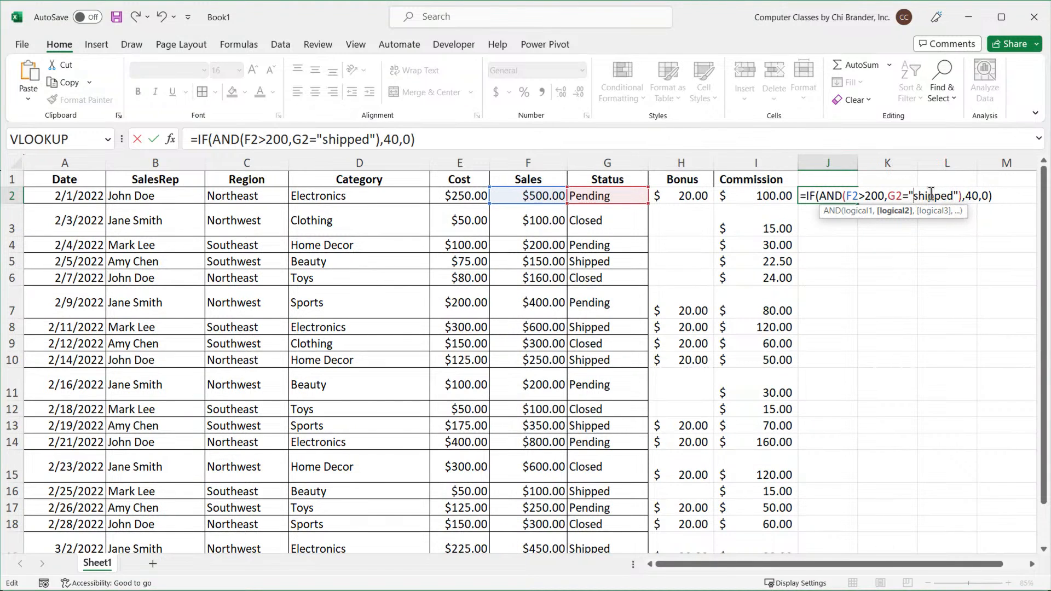
click(920, 197)
key(BackSpace)
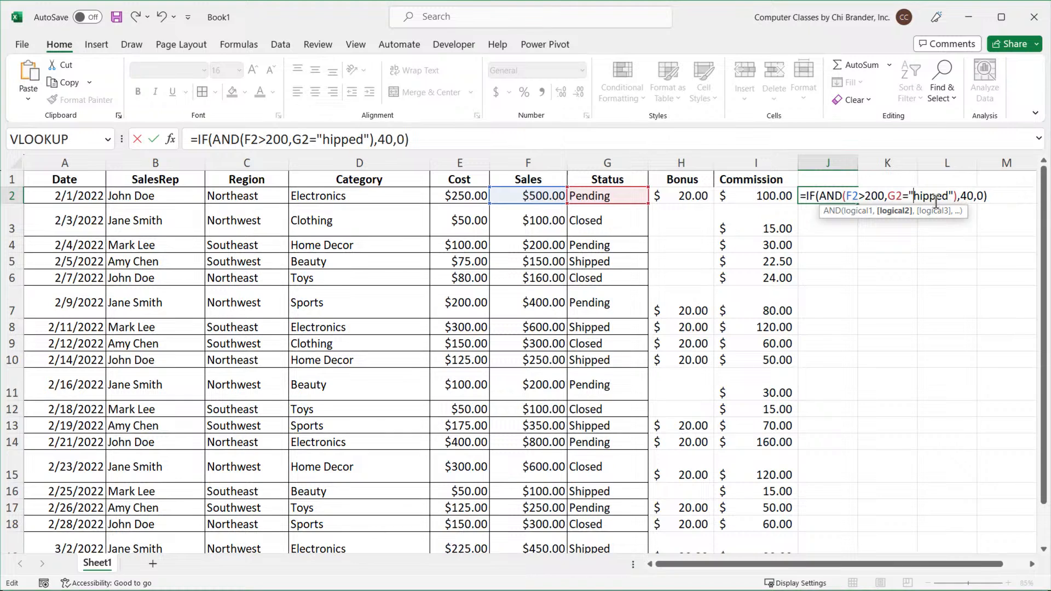
text(S)
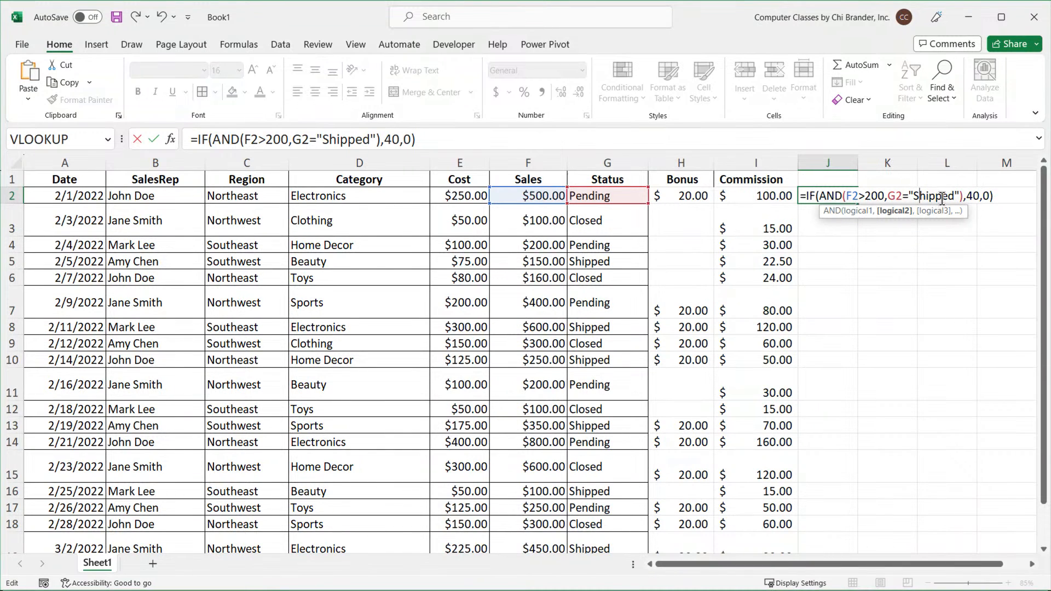
key(BackSpace)
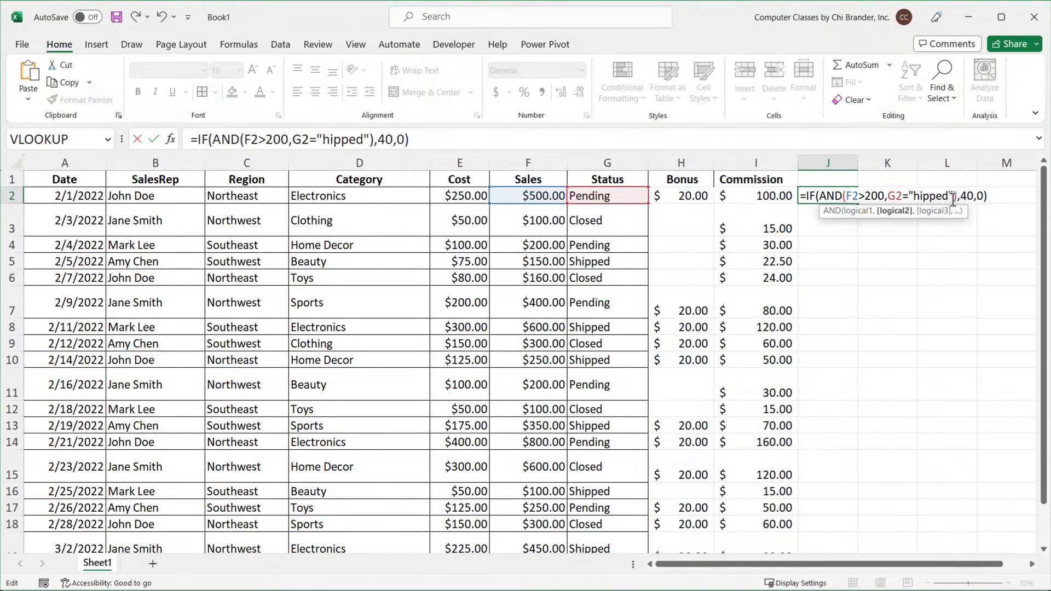
text(s)
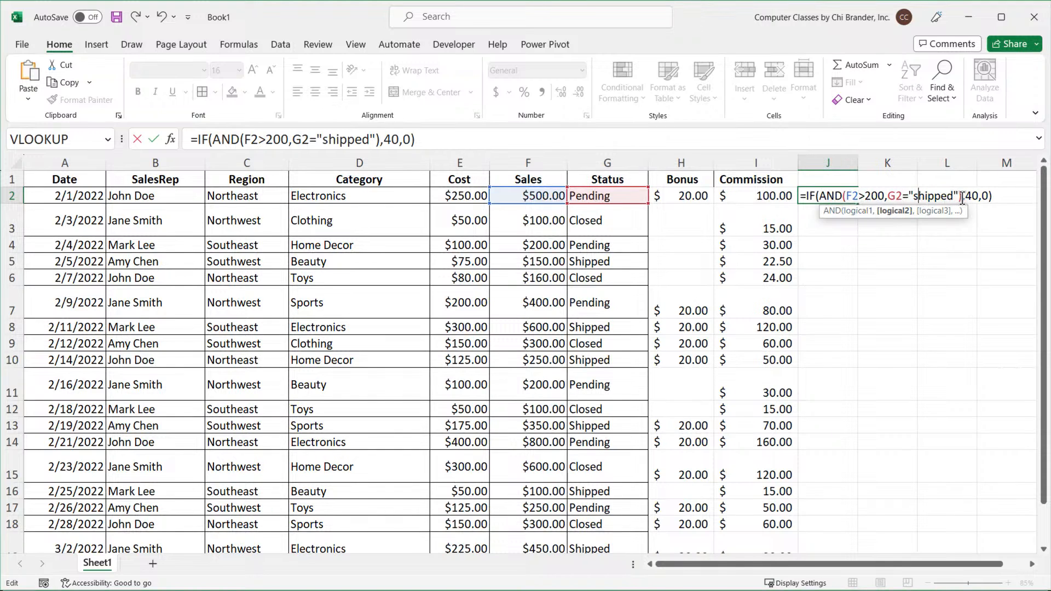
Add spacing around the AND condition inside the IF formula, reviewing its arguments, and enter the formula in J2.
click(821, 196)
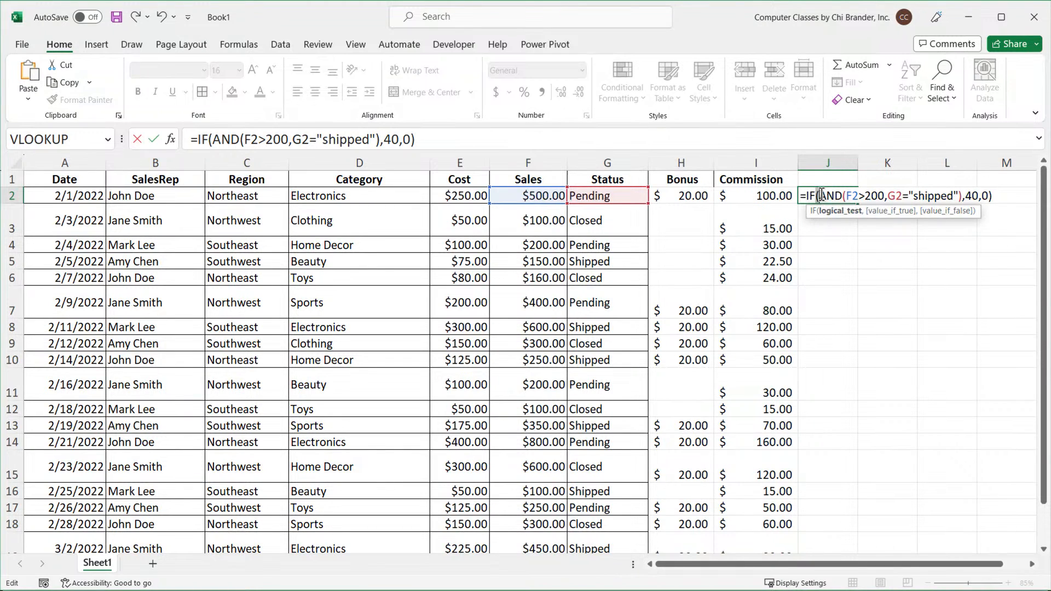
click(828, 212)
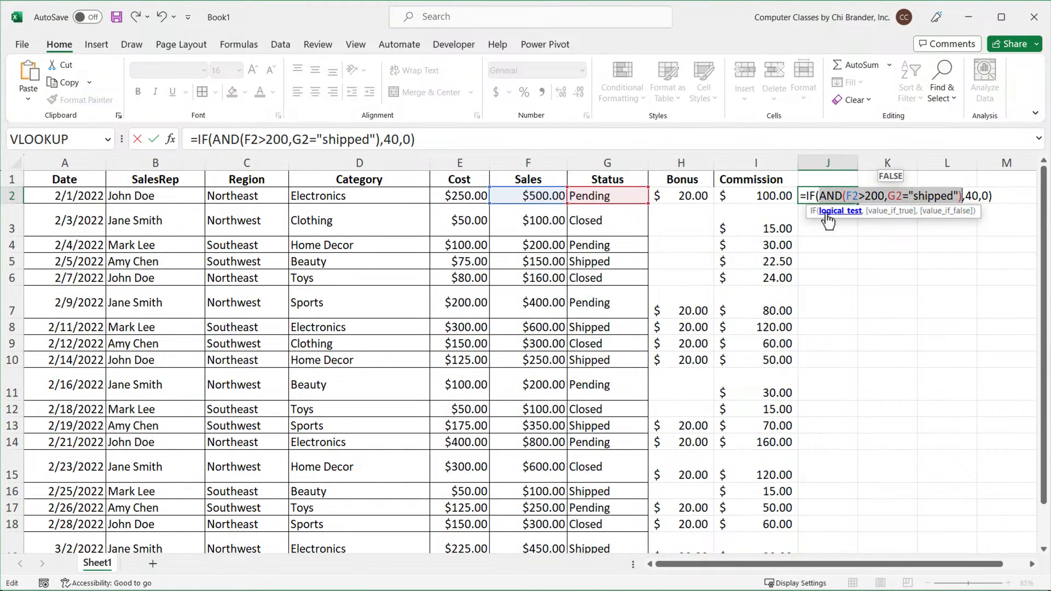
click(822, 196)
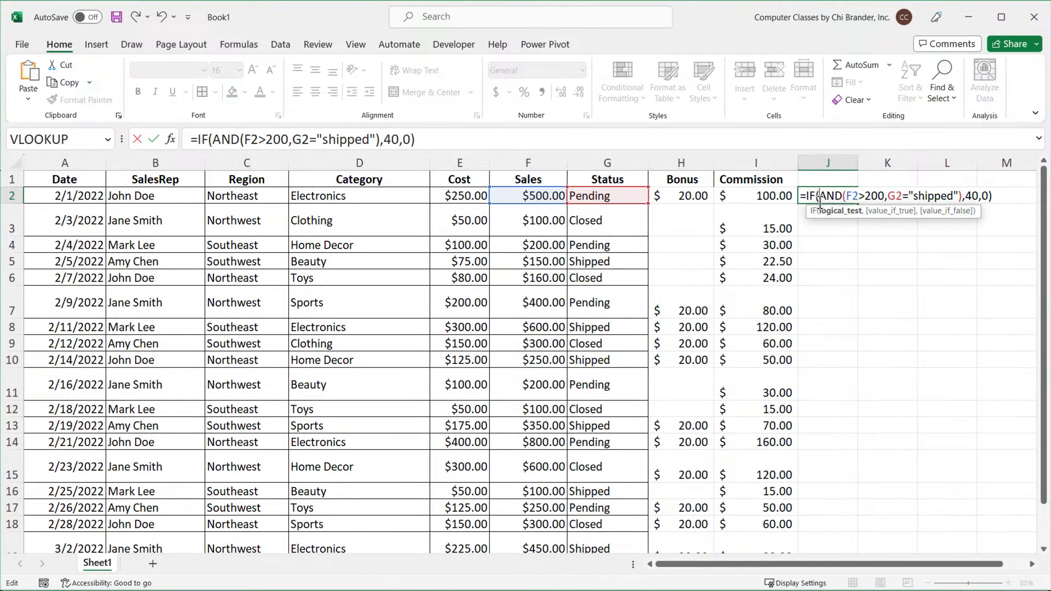
click(968, 196)
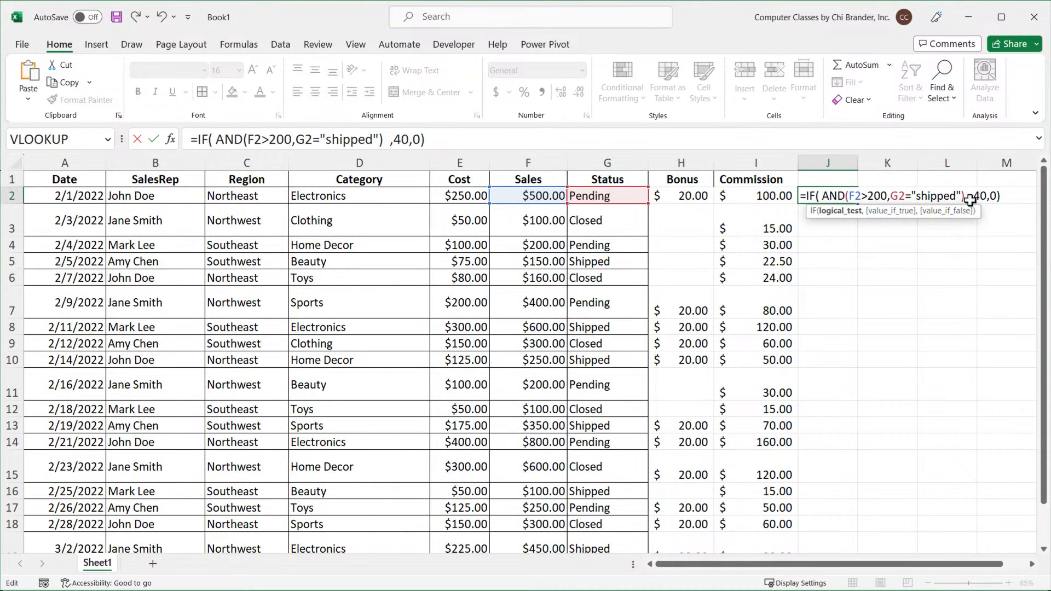
click(822, 199)
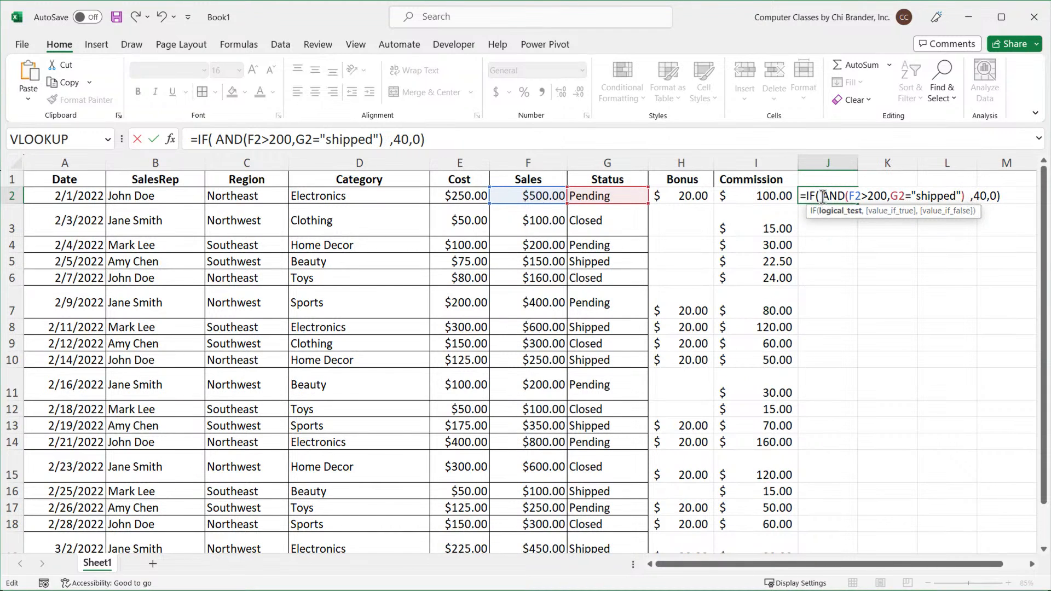
click(972, 196)
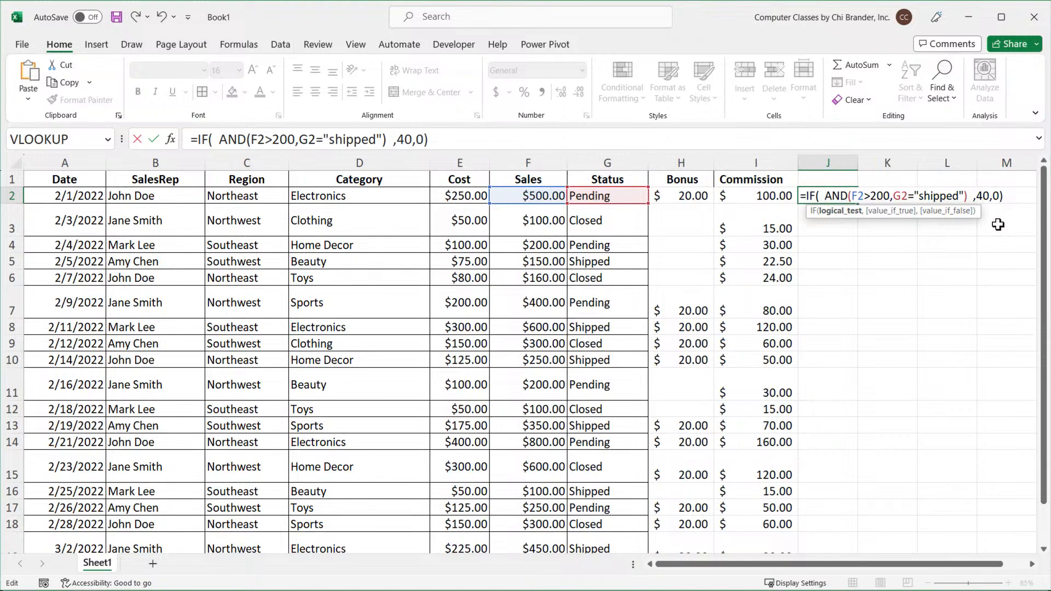
click(849, 196)
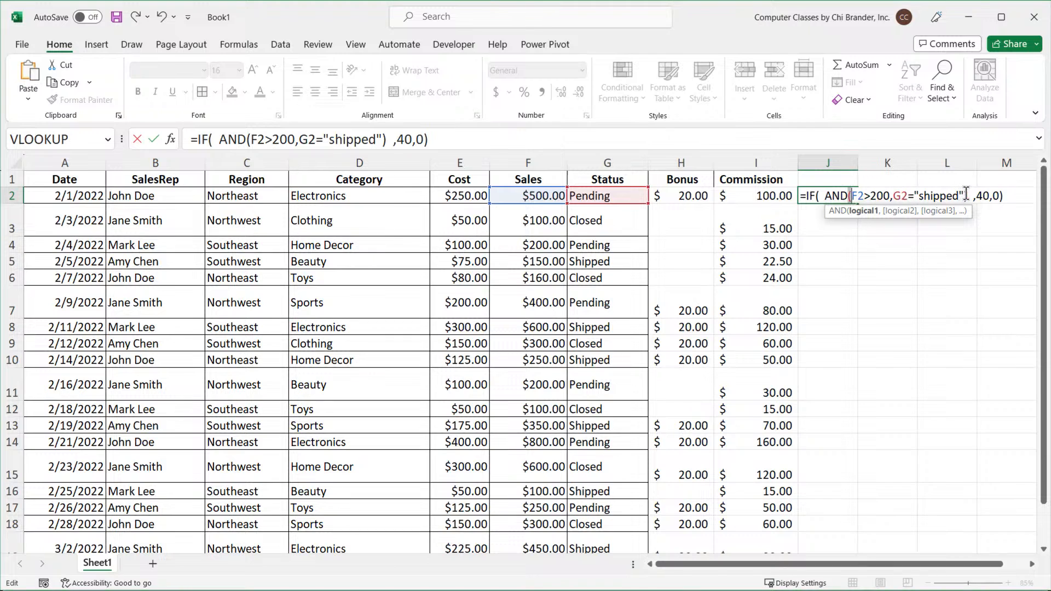
click(968, 195)
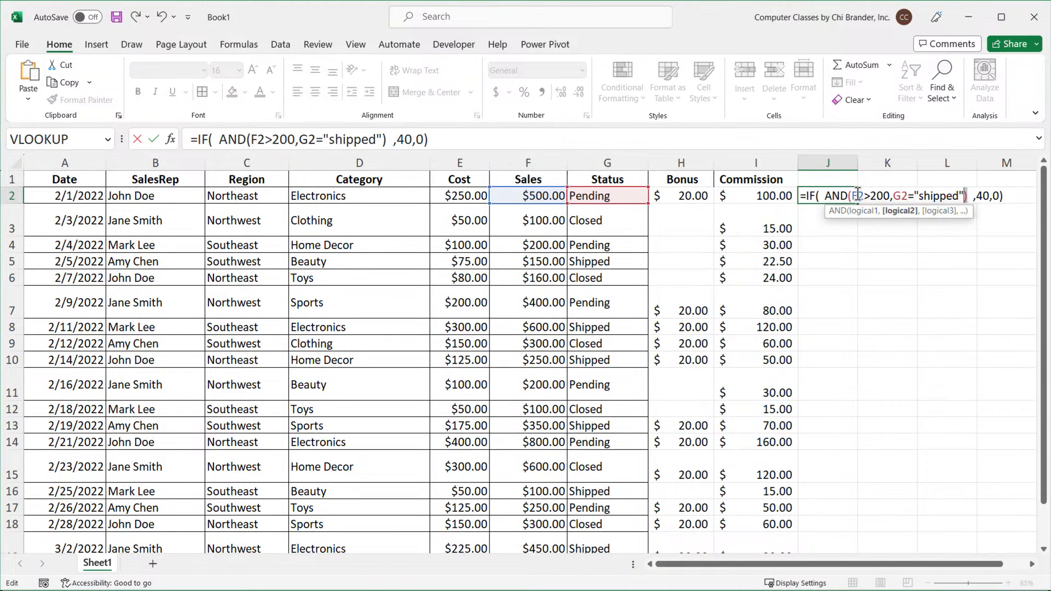
drag(850, 196, 948, 194)
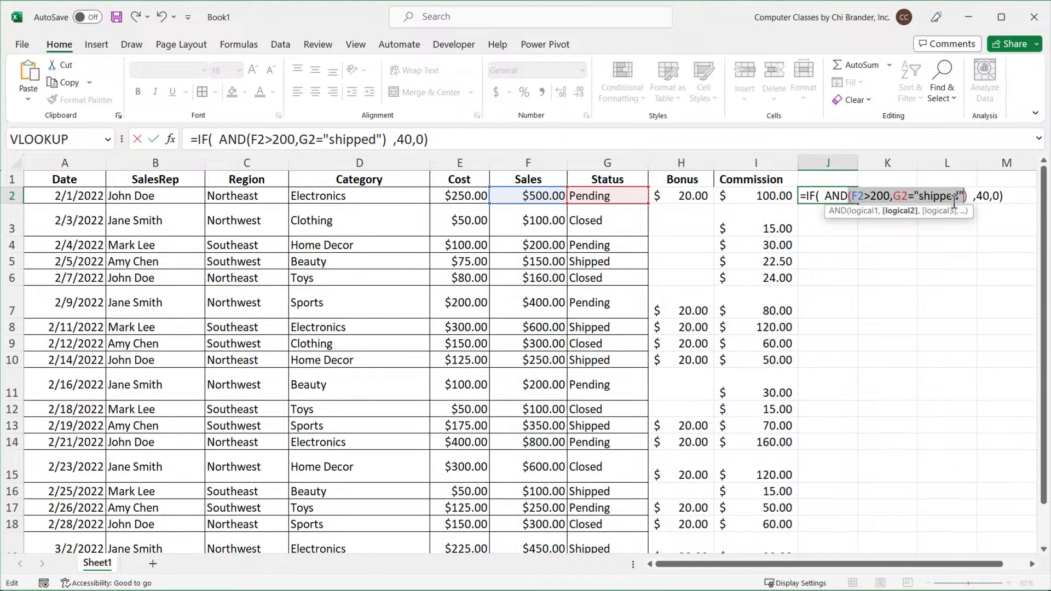
mouse_move(953, 203)
mouse_down()
mouse_move(995, 225)
mouse_move(968, 204)
mouse_up()
click(969, 200)
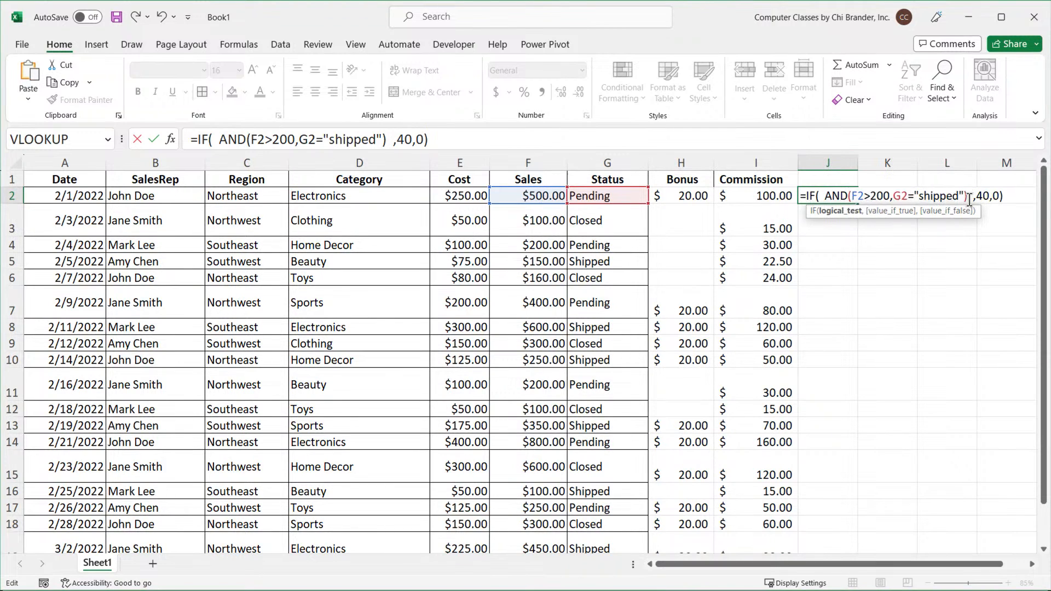
drag(969, 200, 823, 199)
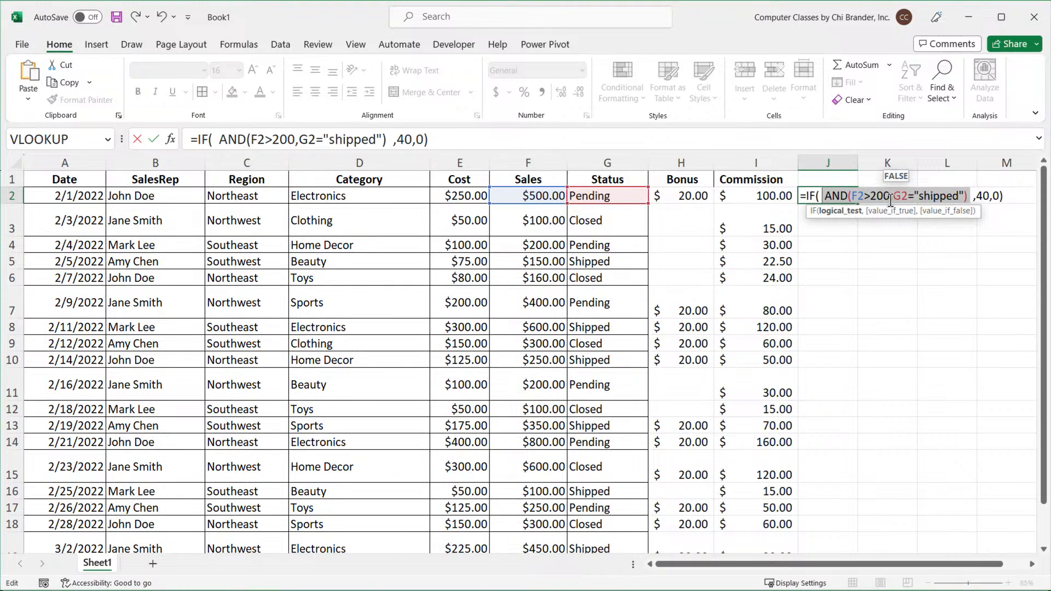
drag(977, 196, 990, 196)
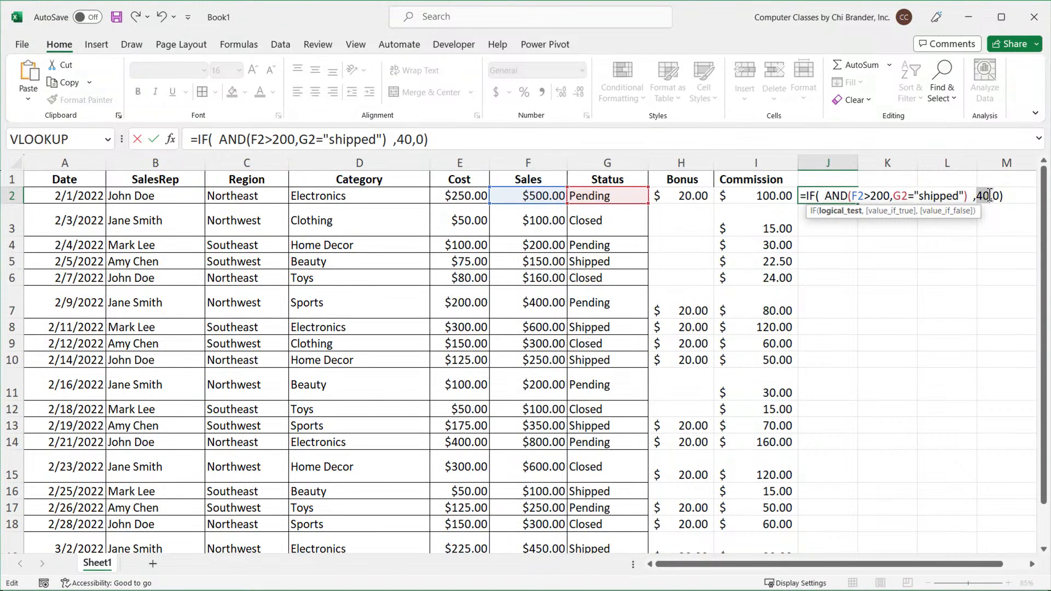
click(1004, 196)
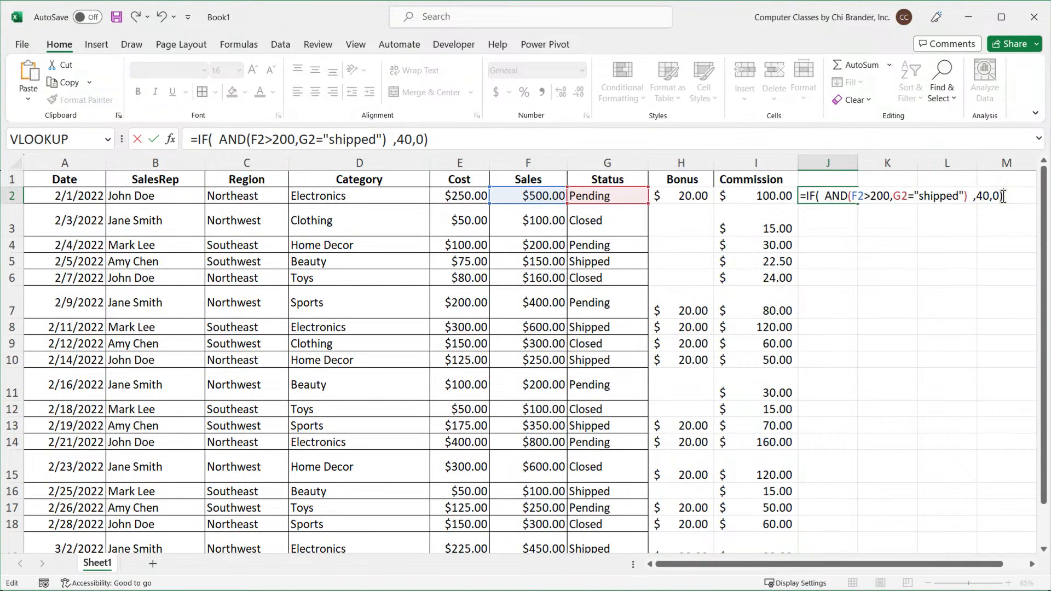
key(Return)
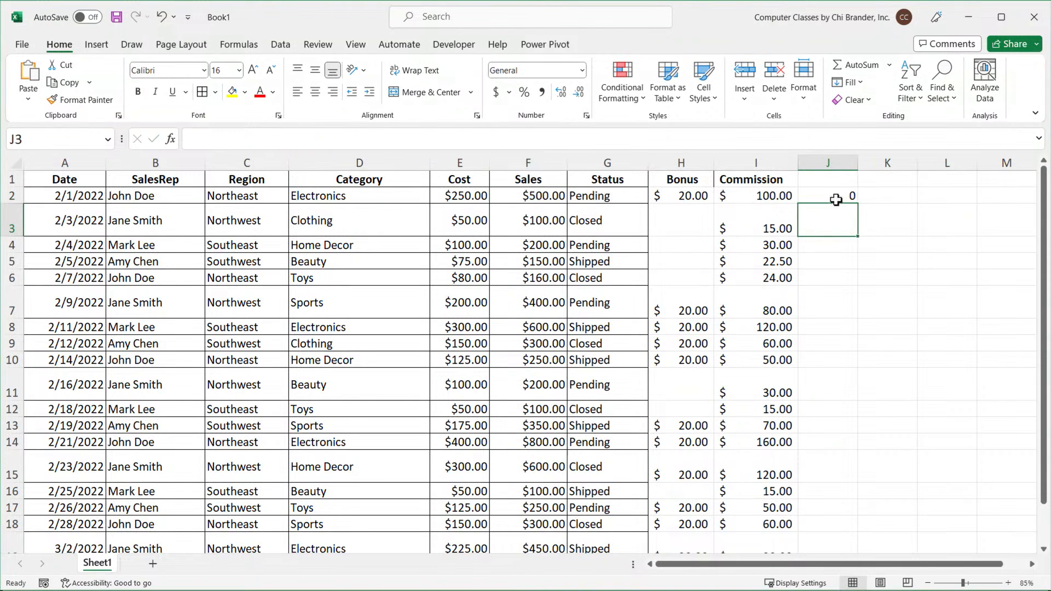
Fill the J2 bonus formula down column J for all sales rows.
click(836, 200)
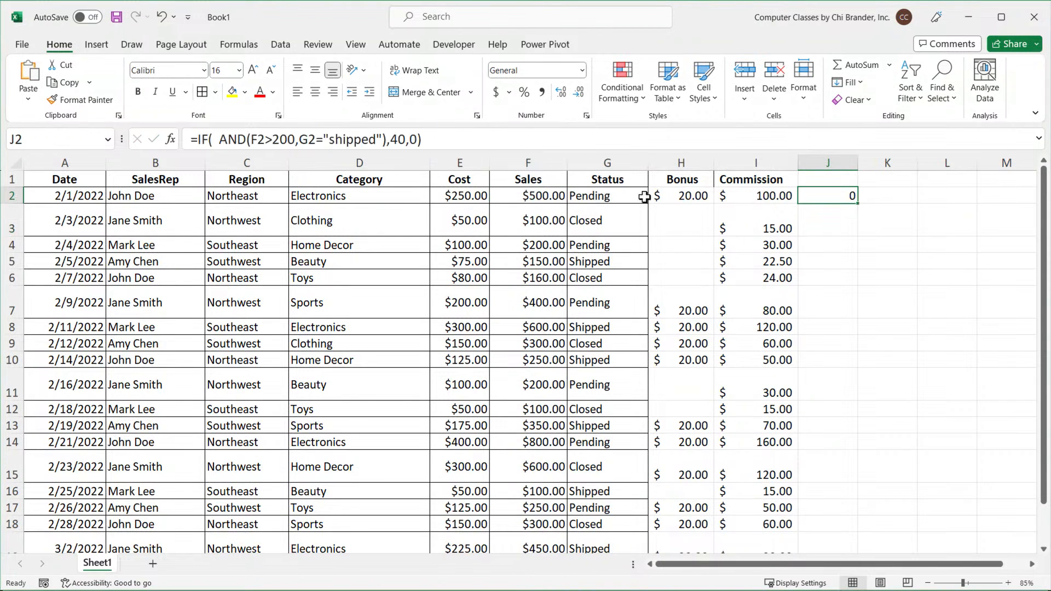
double_click(858, 206)
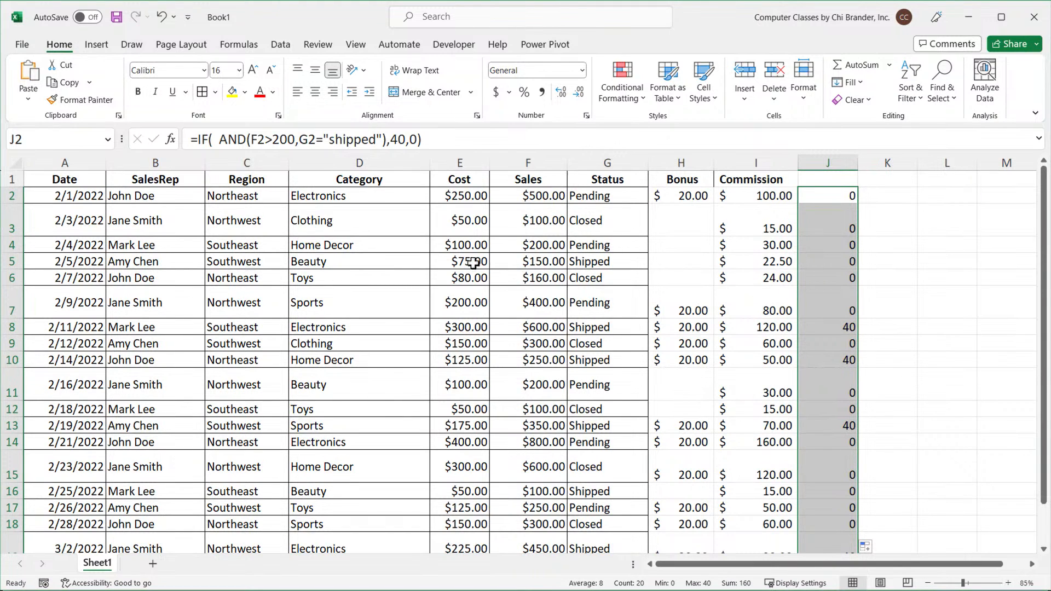
drag(474, 263, 607, 263)
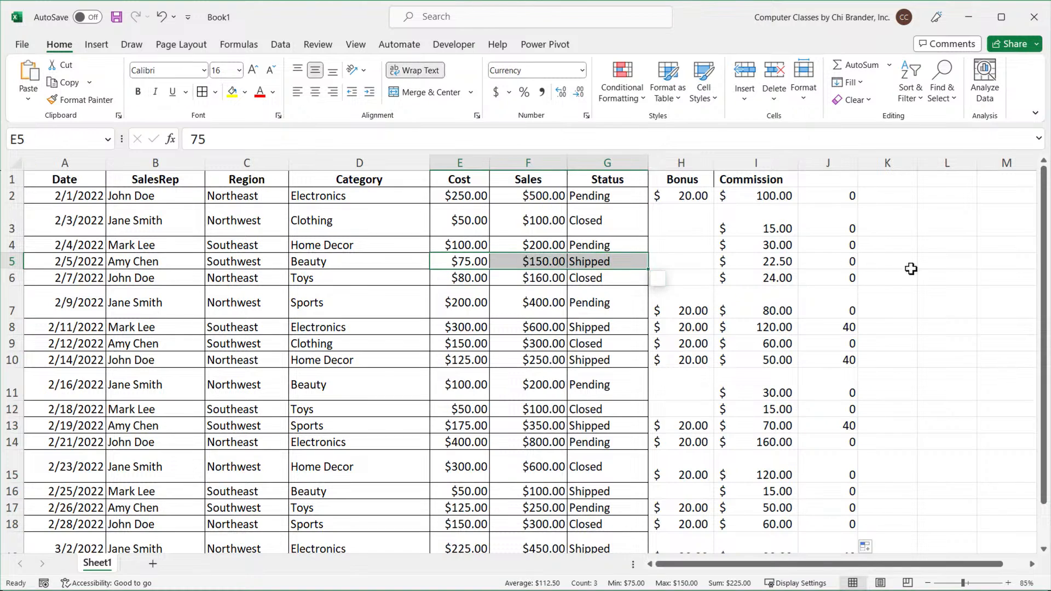
Open the filled bonus formulas in J5, J8 and J10 to check their row references.
click(837, 264)
double_click(837, 264)
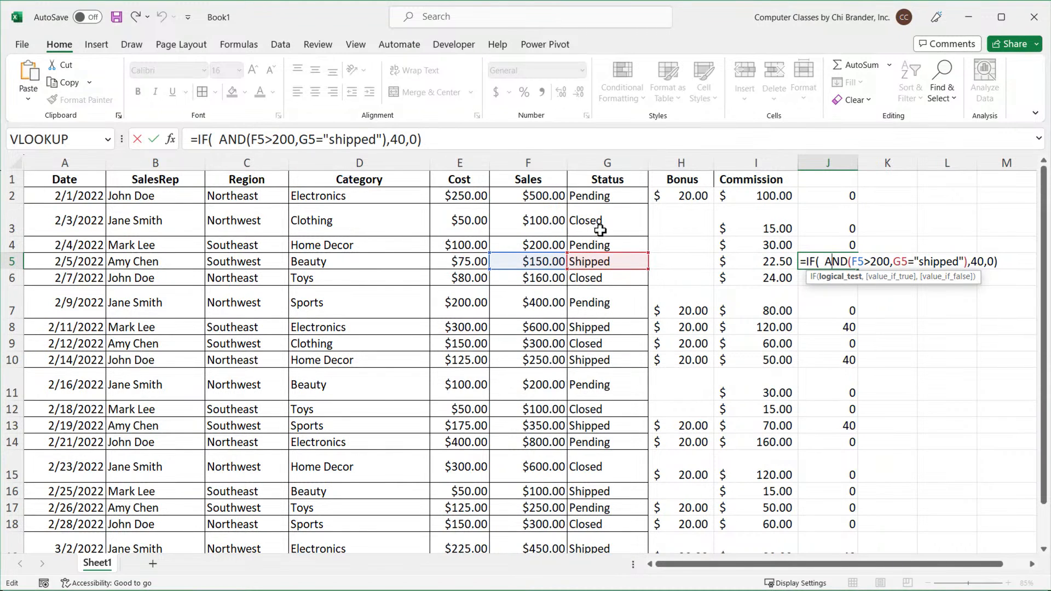
key(Return)
double_click(840, 328)
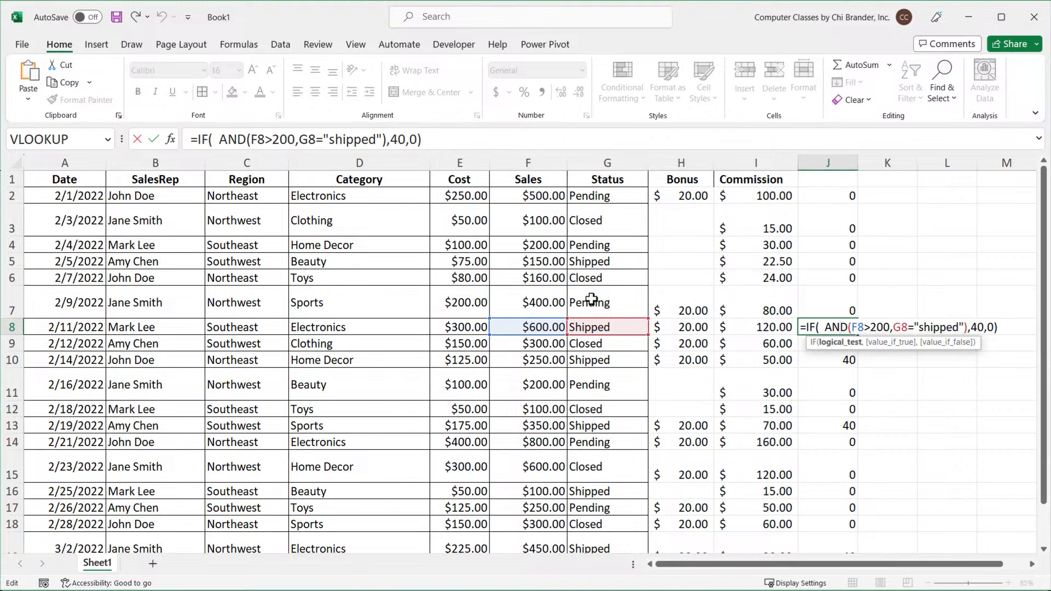
key(Return)
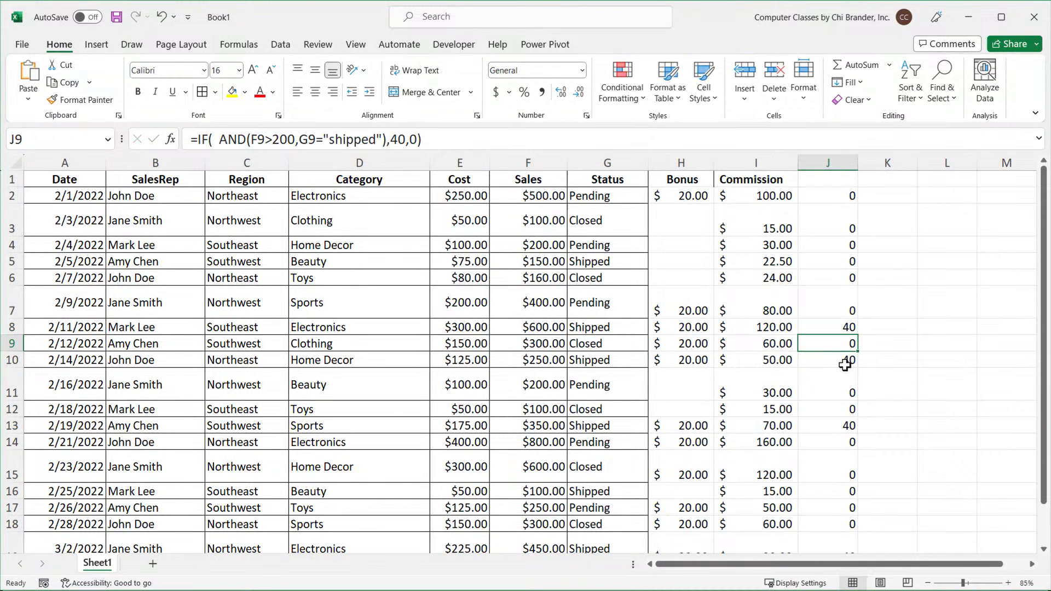
double_click(848, 360)
key(Return)
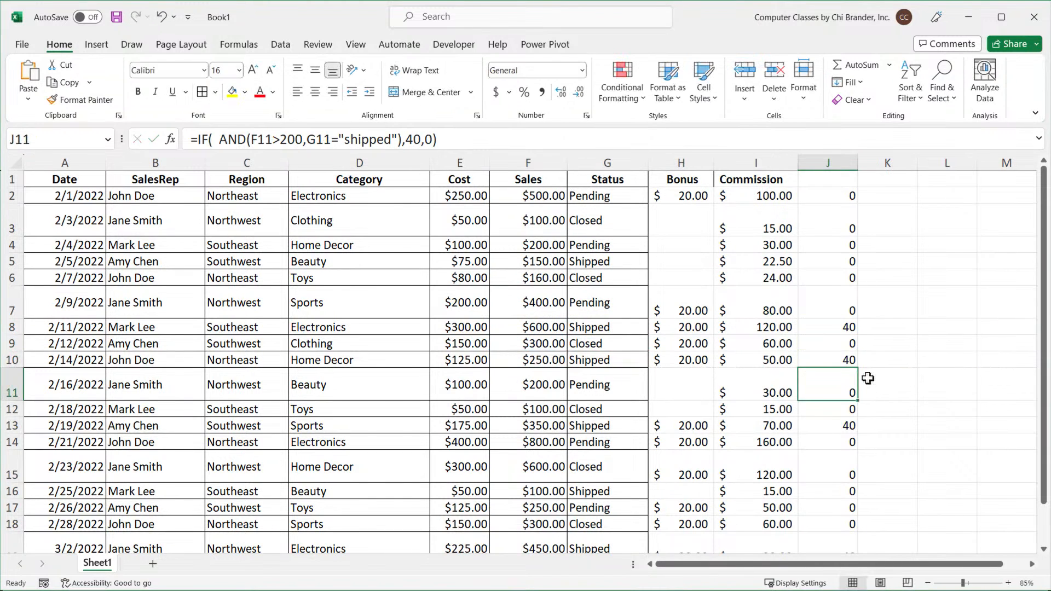
Remove the extra spaces before AND in the J2 bonus formula and re-enter it.
double_click(824, 196)
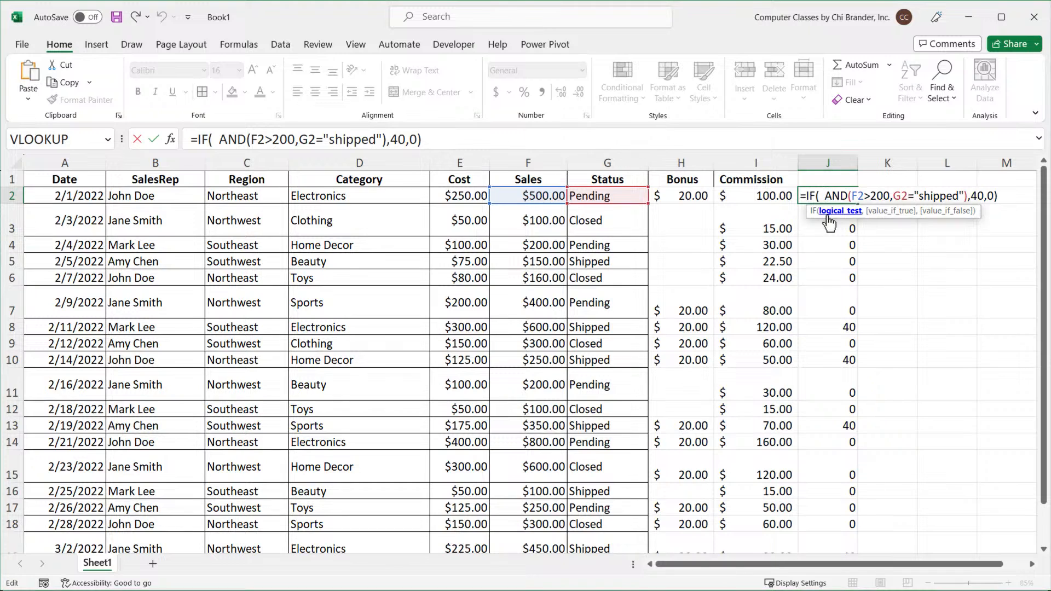
key(BackSpace)
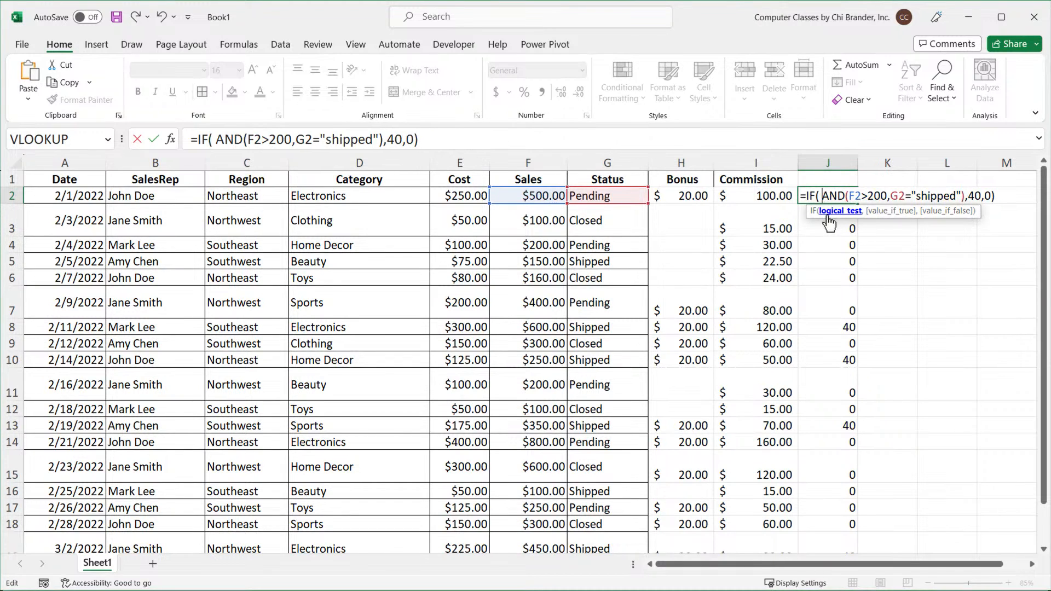
key(BackSpace)
key(Return)
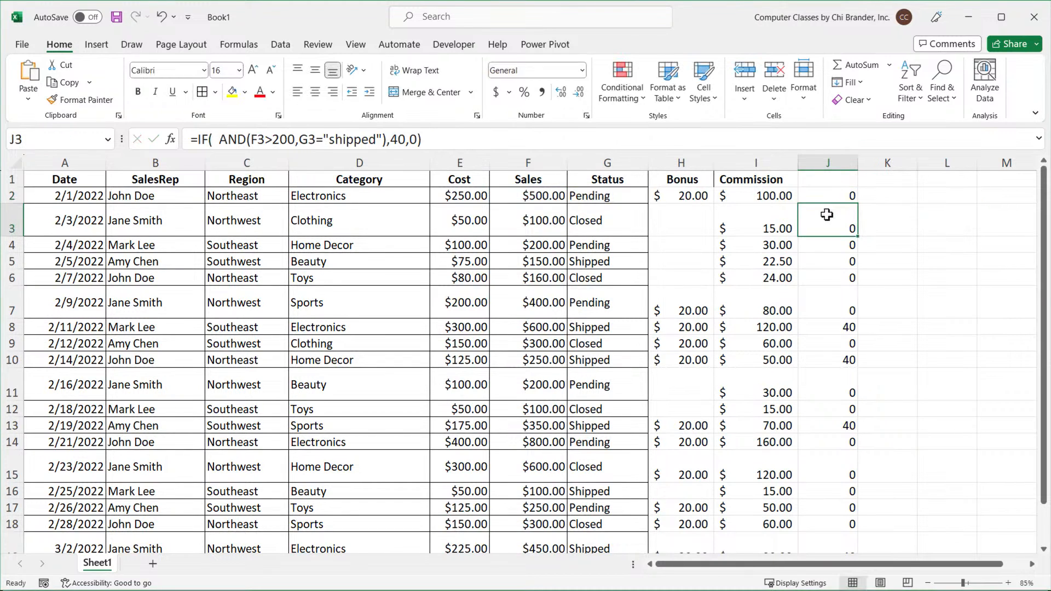
Open the I2 commission formula for comparison without changing it.
double_click(786, 196)
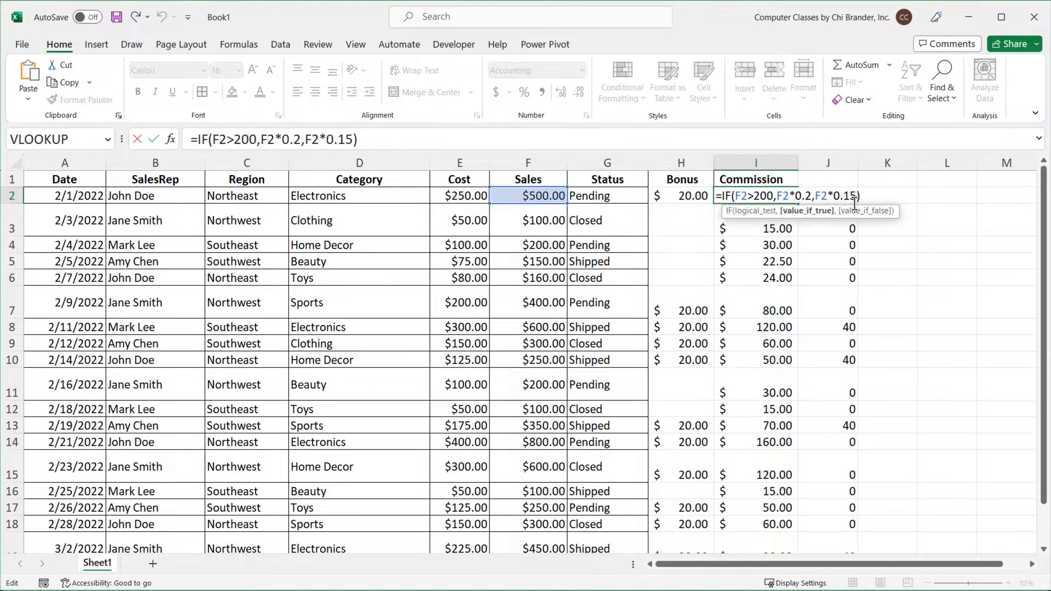
key(Escape)
Add the header "IF AND" in cell J1.
click(834, 181)
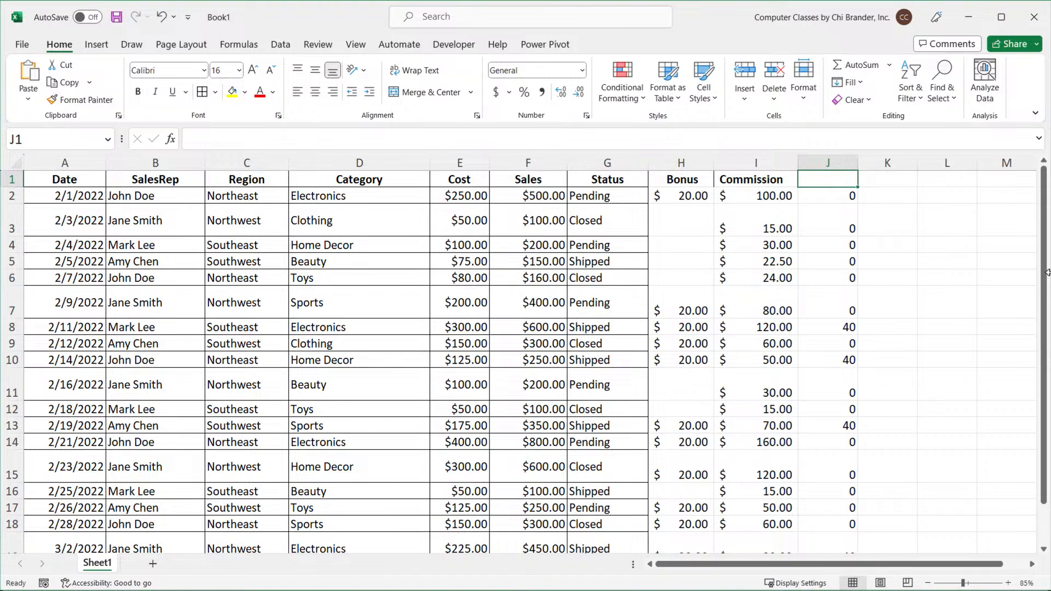
text(IF AND)
key(Return)
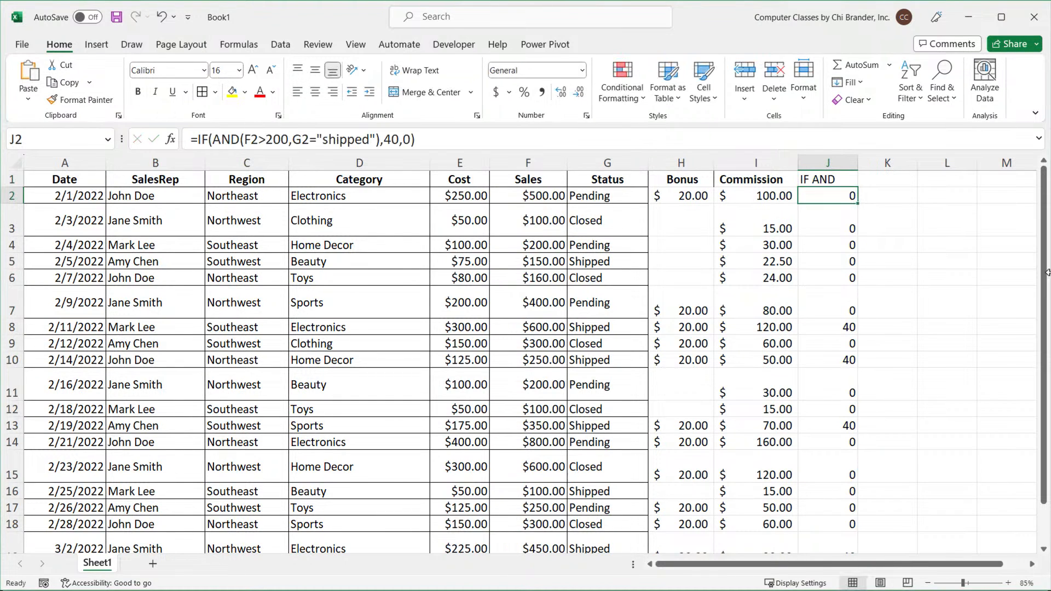
Apply Accounting number format to column J and bold the J1 header.
click(848, 163)
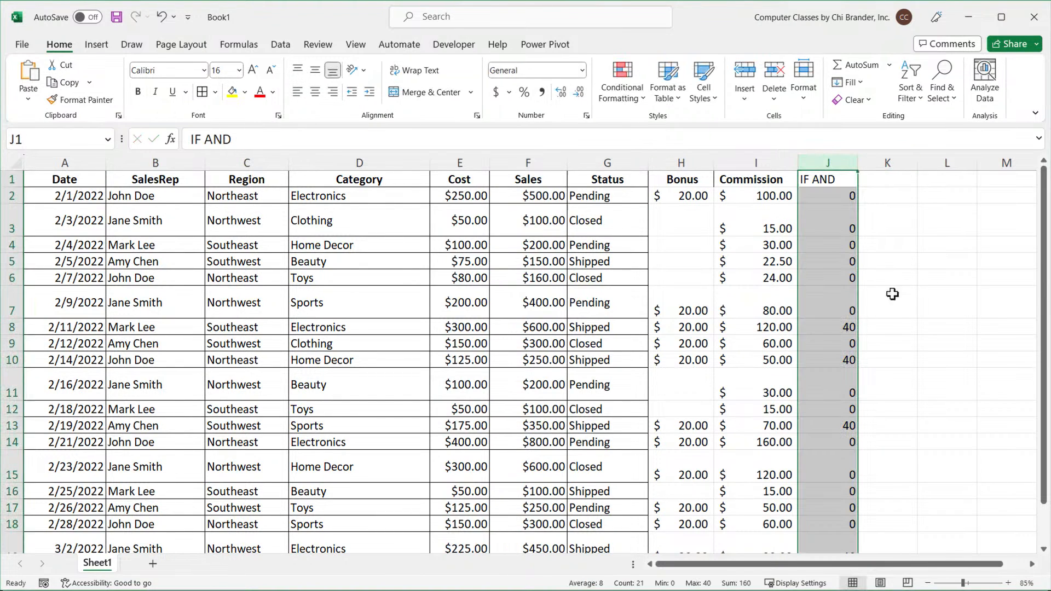
click(496, 92)
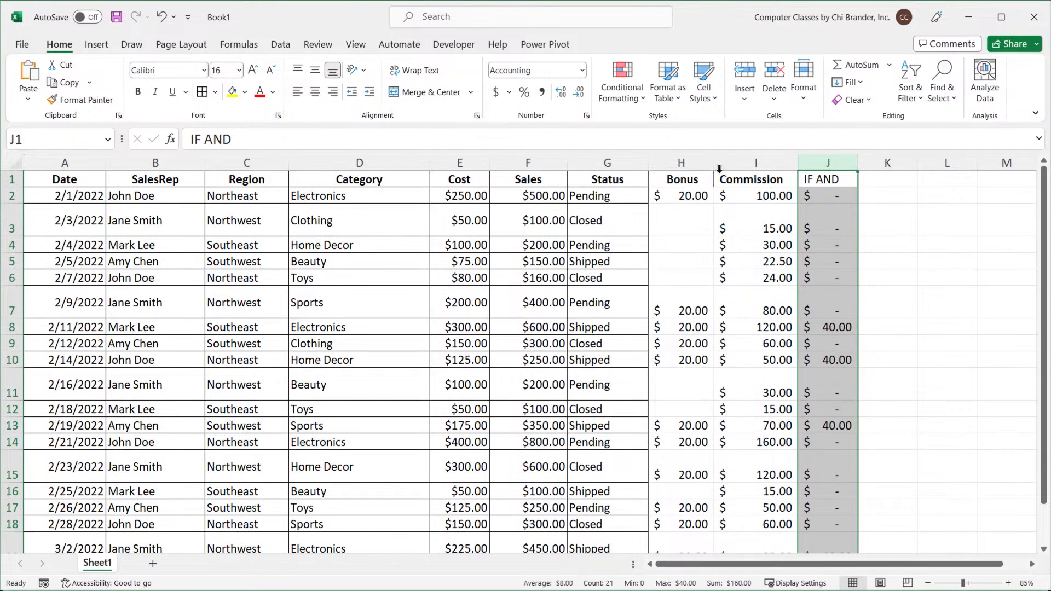
click(826, 177)
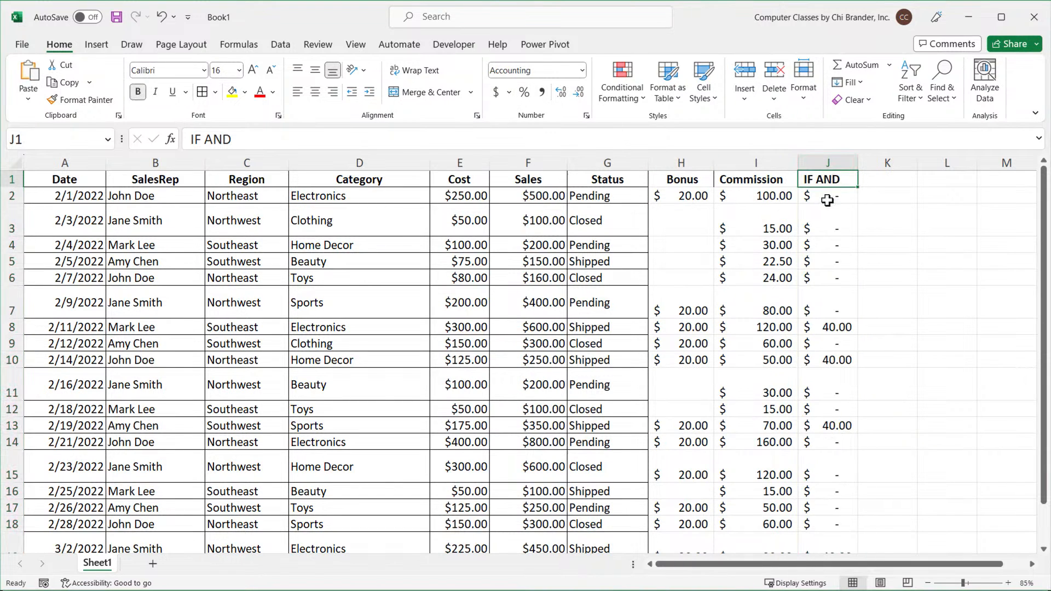
Try the >=, <=, <> and < operators in the J2 formula's sales comparison, restoring > before entering.
double_click(827, 196)
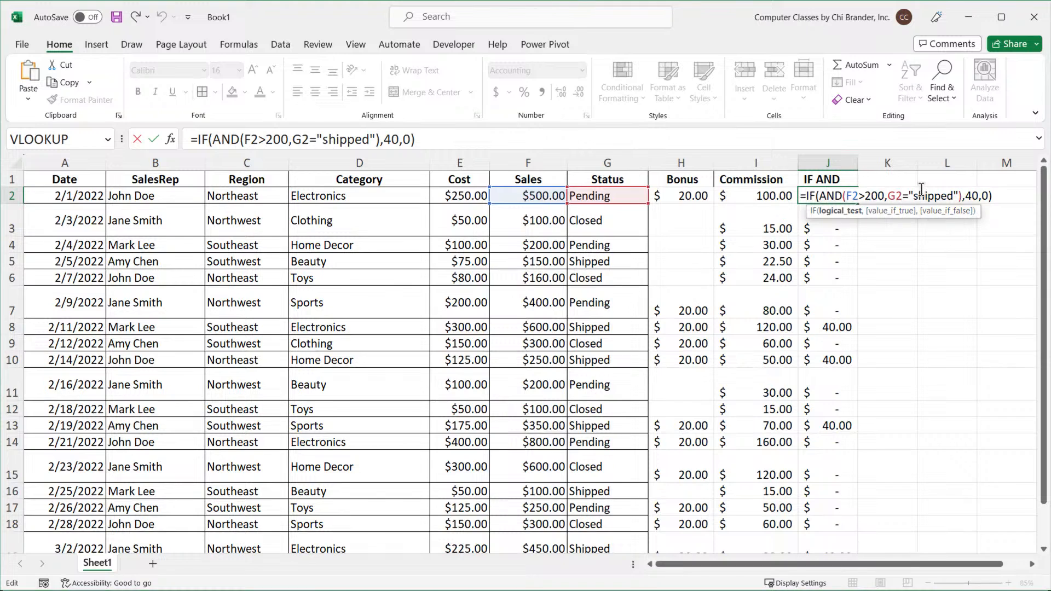
click(959, 195)
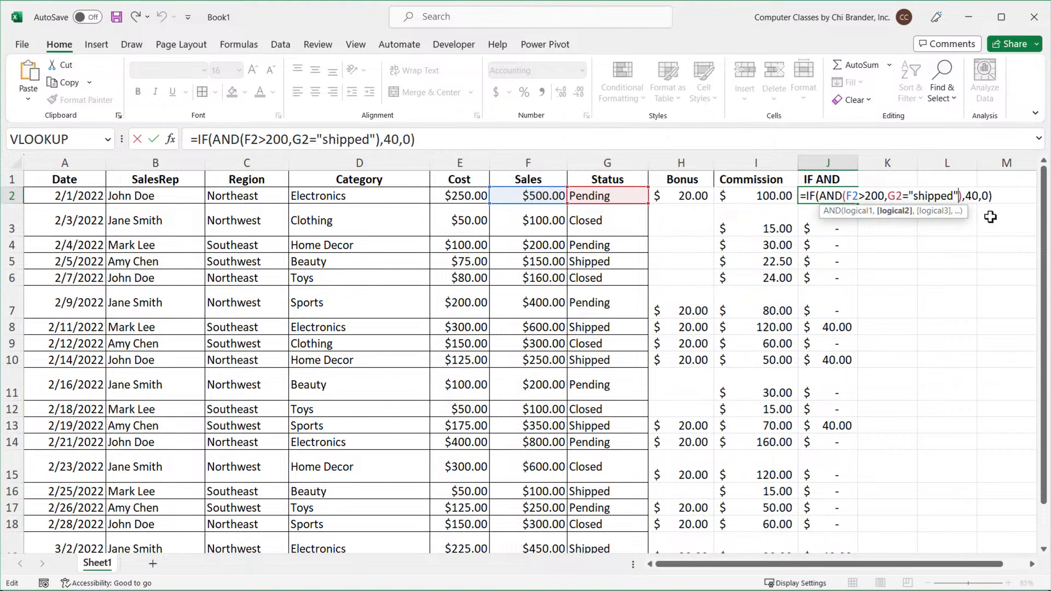
text(,)
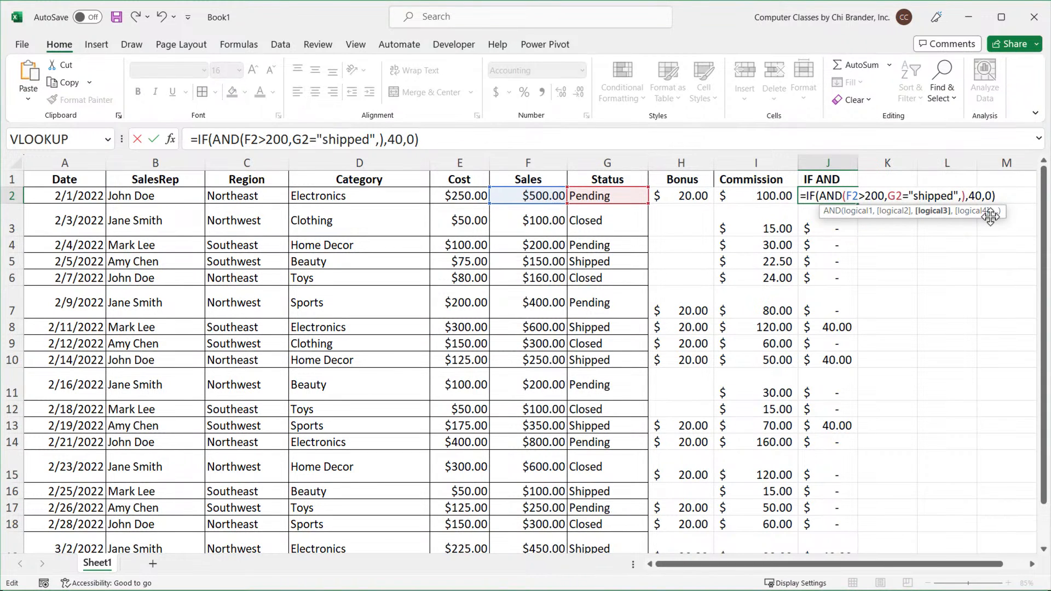
key(BackSpace)
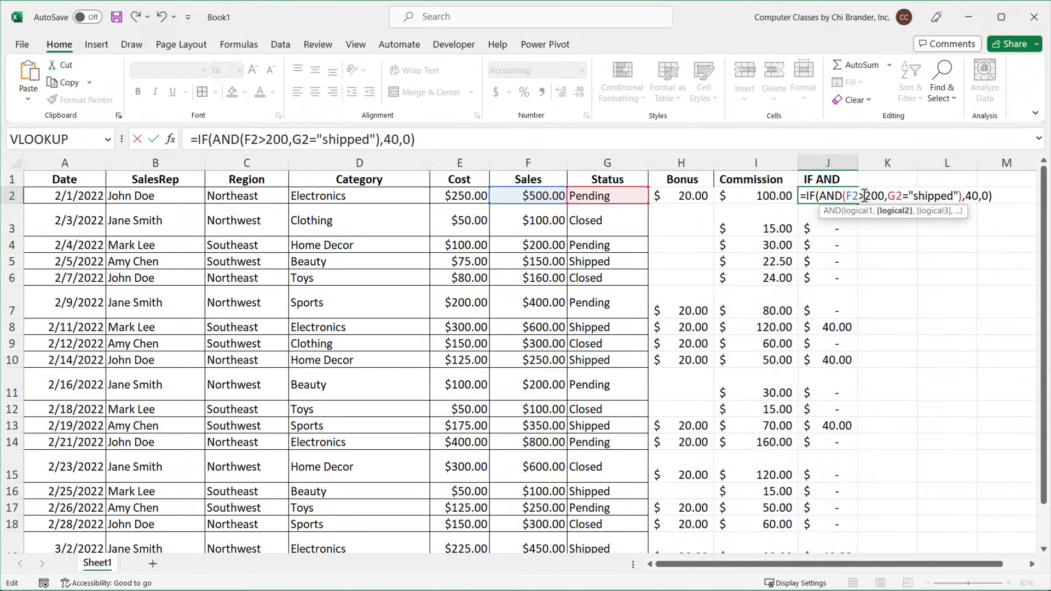
click(860, 196)
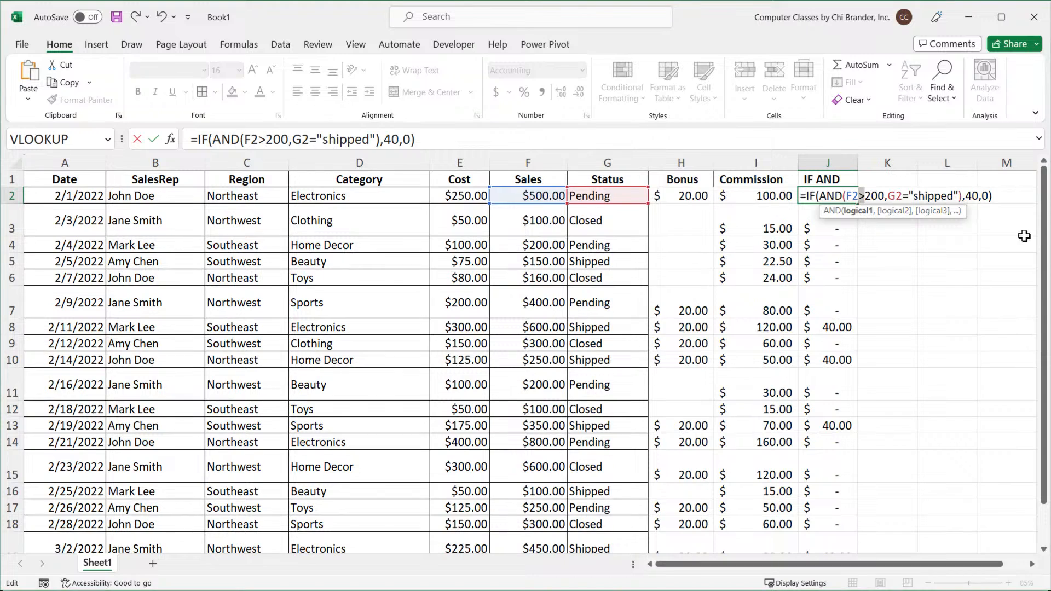
key(Delete)
text(<)
key(BackSpace)
text(=)
key(BackSpace)
text(>=)
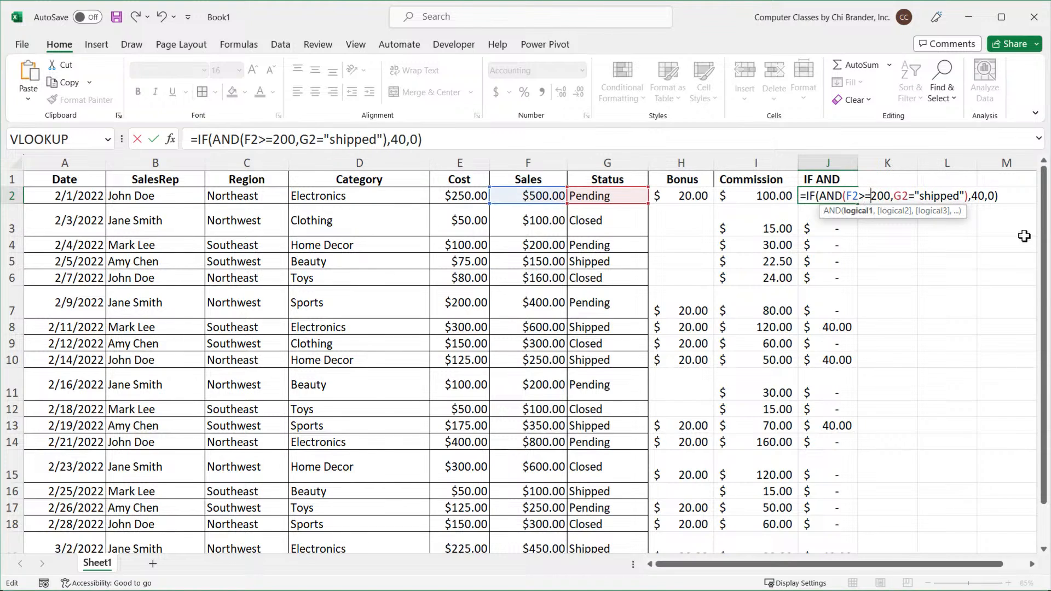
key(BackSpace)
key(BackSpace)
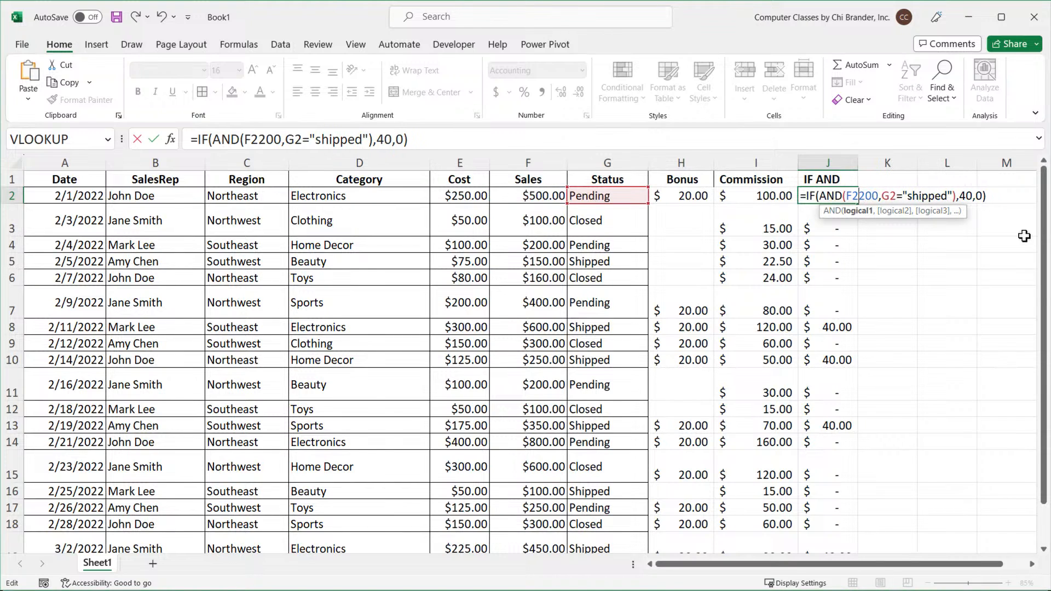
text(<=)
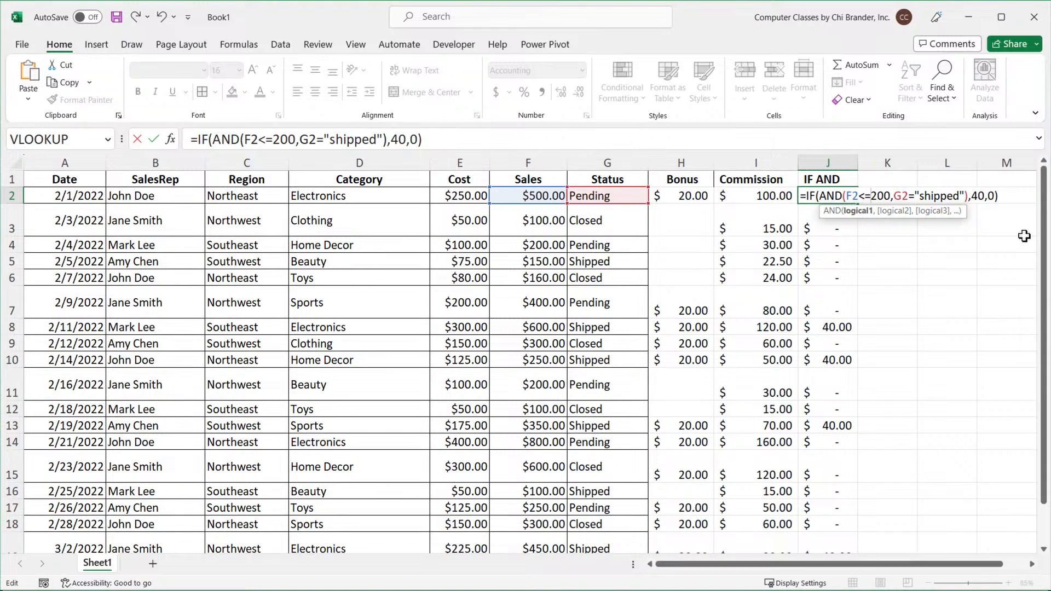
key(BackSpace)
key(BackSpace)
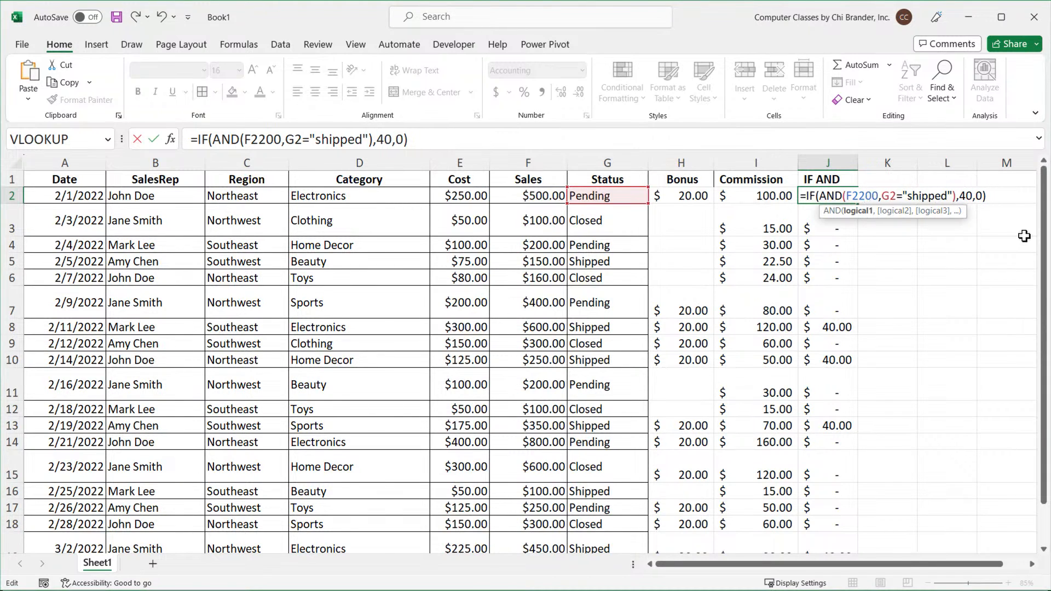
text(<>)
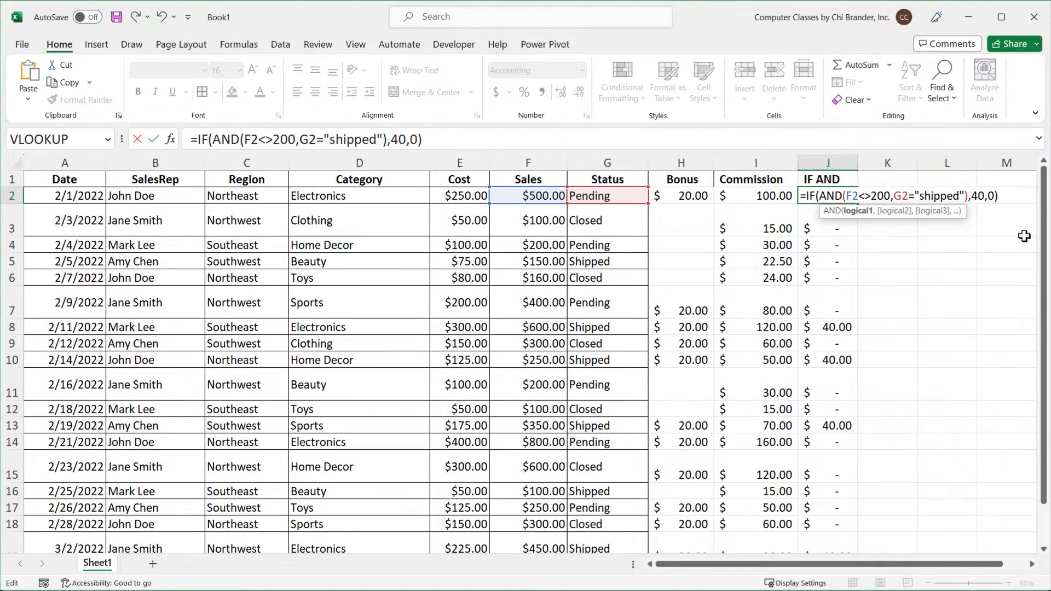
key(BackSpace)
key(BackSpace)
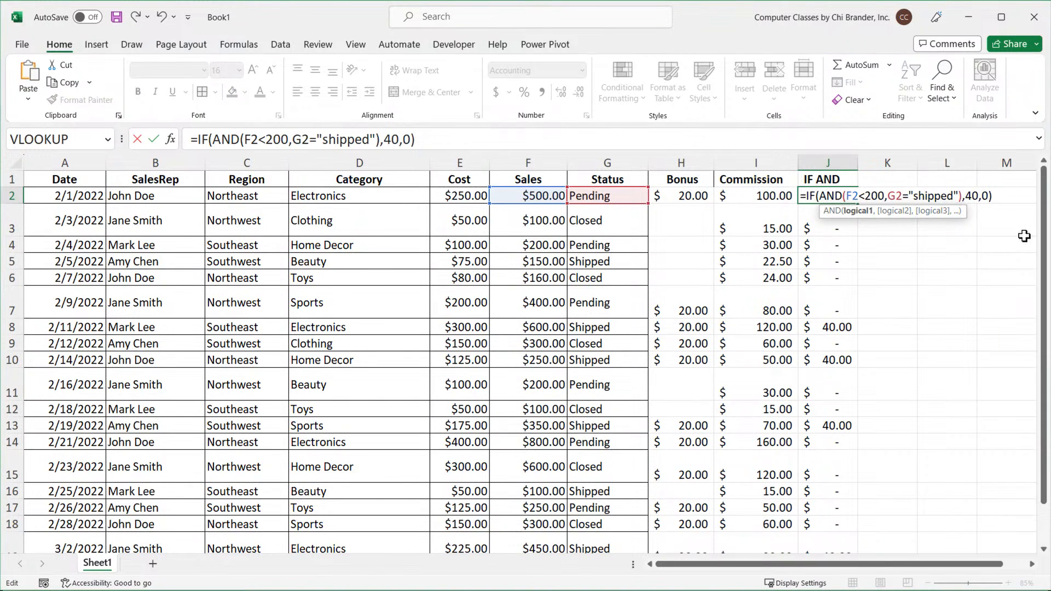
text(>)
key(Return)
Fill the corrected J2 bonus formula down column J and review it.
click(839, 195)
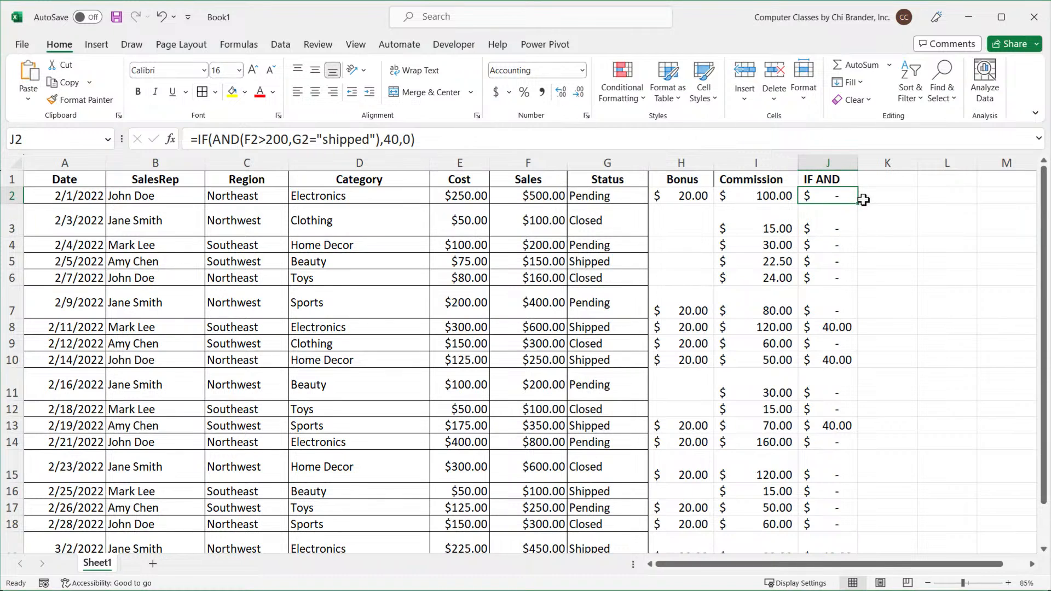
double_click(858, 204)
double_click(827, 196)
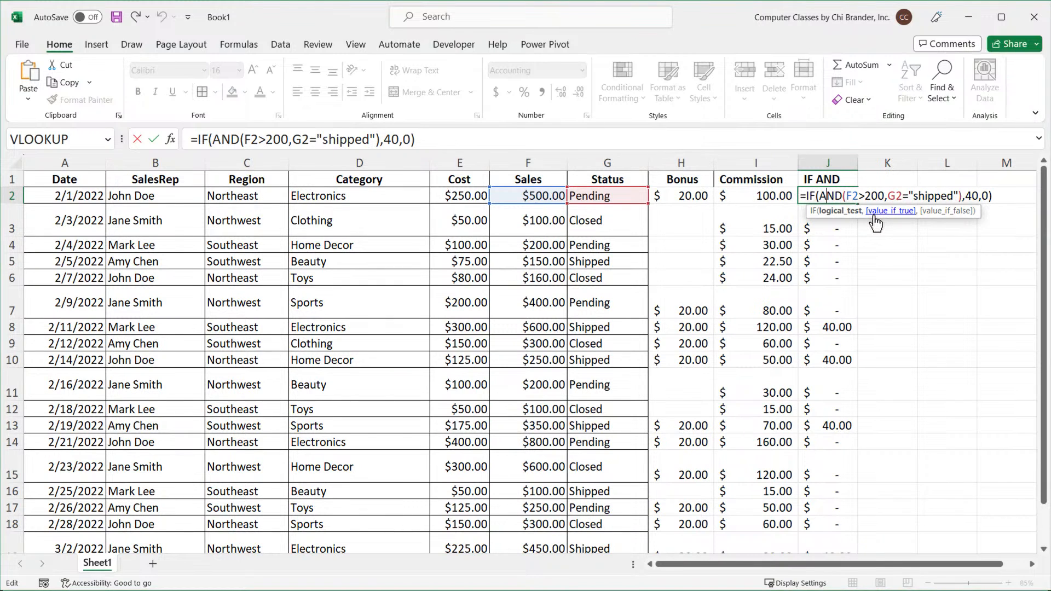
key(Escape)
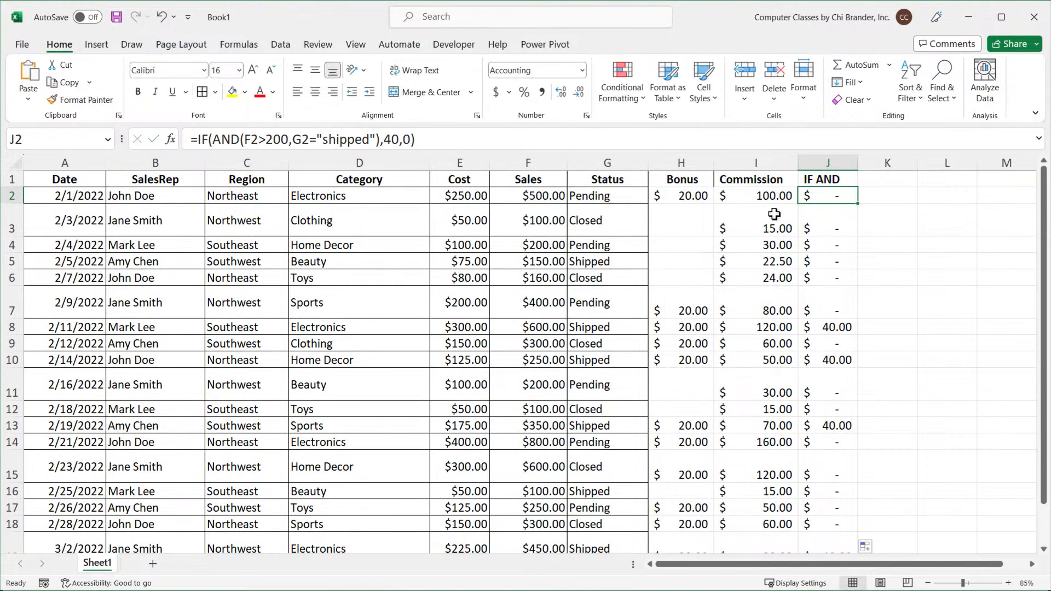
Select ranges of dates in column A to examine the date values.
click(81, 197)
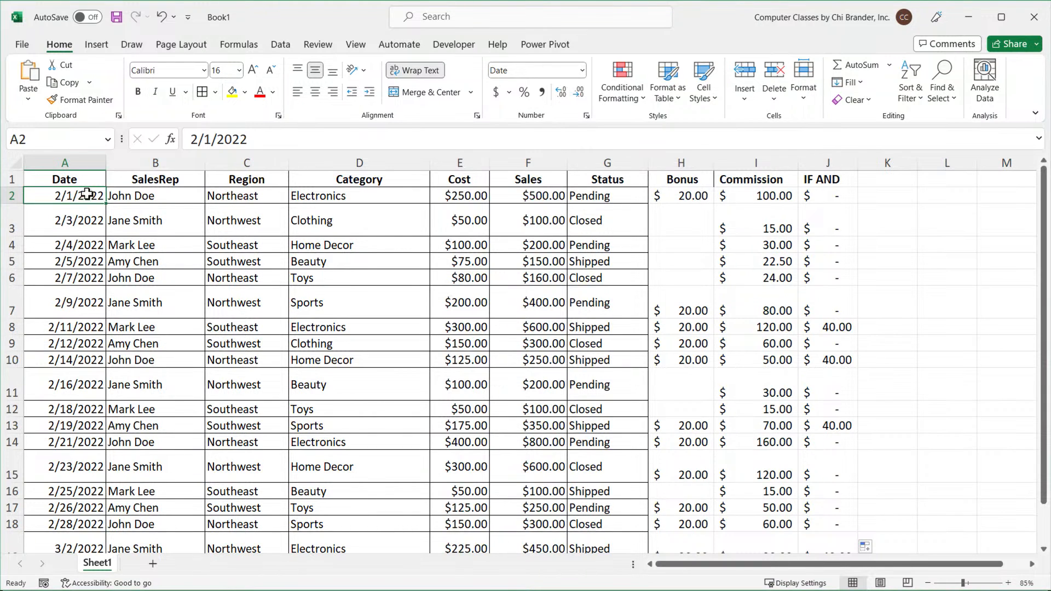
drag(86, 196, 91, 520)
scroll(88, 510, down, 3)
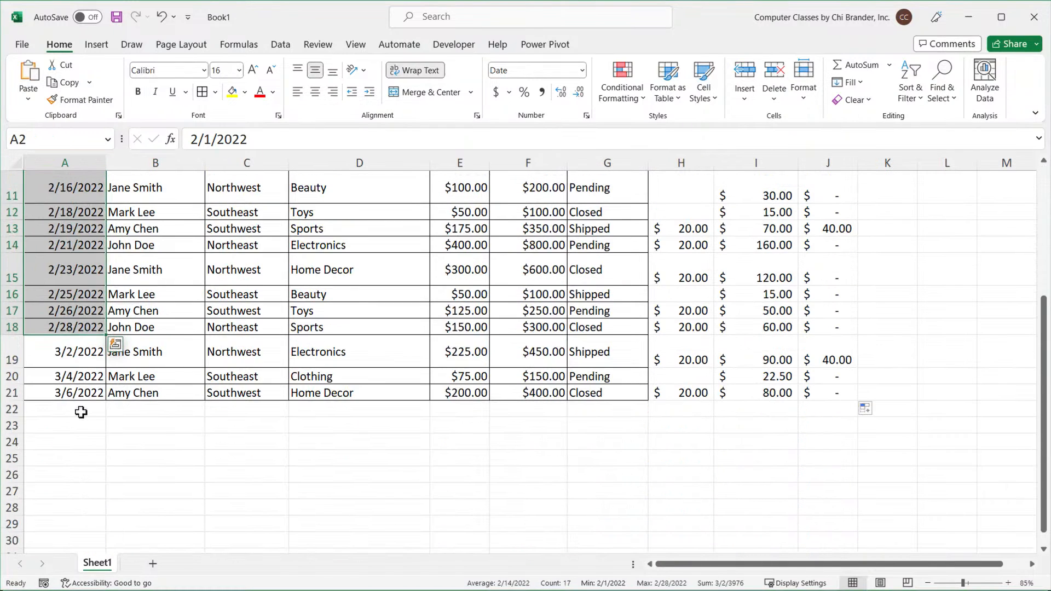
drag(71, 345, 75, 391)
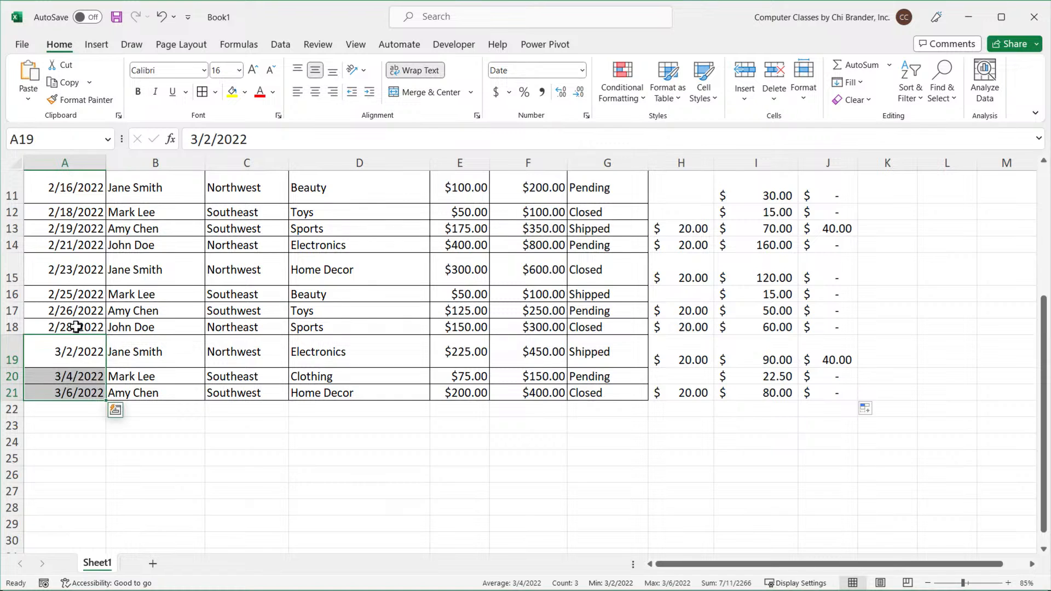
scroll(75, 329, up, 4)
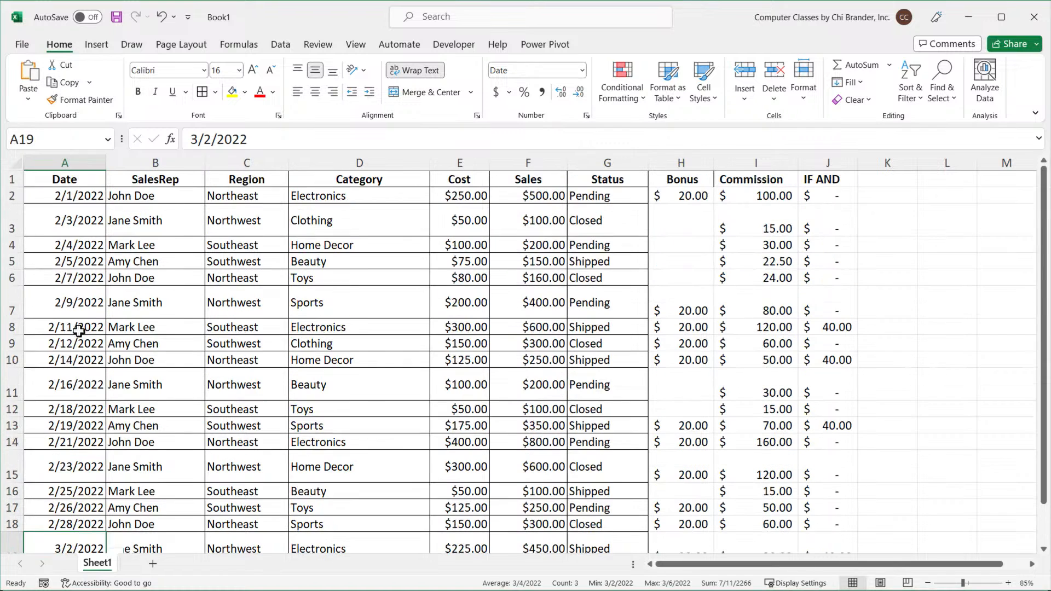
click(82, 196)
drag(83, 216, 86, 390)
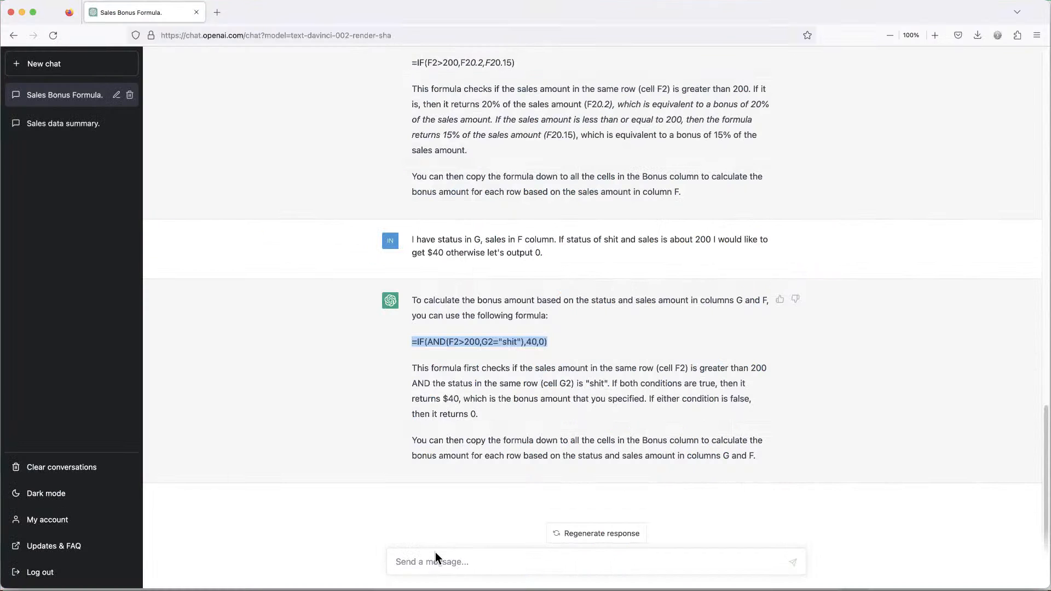
Switch to ChatGPT and start a new question about the dates.
click(433, 563)
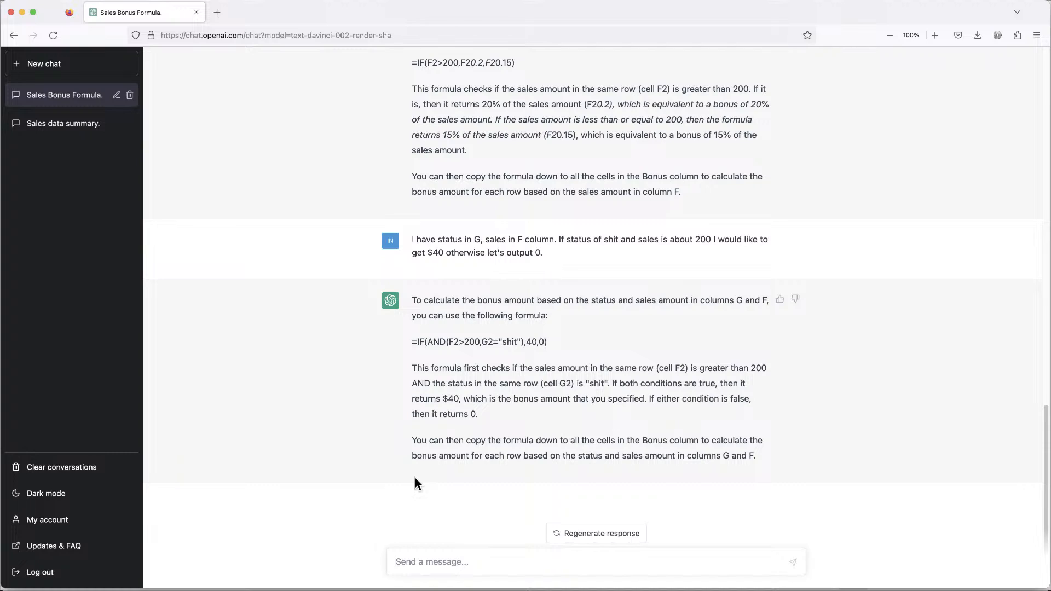
text(Dates)
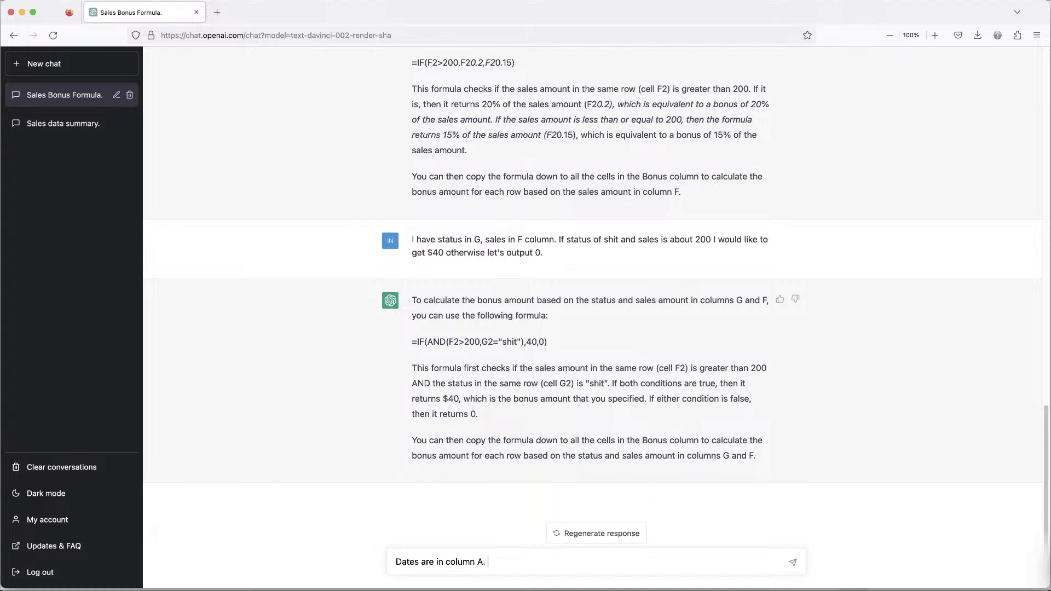
Write a question saying dates are in column A and asking to output Current for dates between February 1, 2022 and February 15, 2022.
text(I want to output Current.)
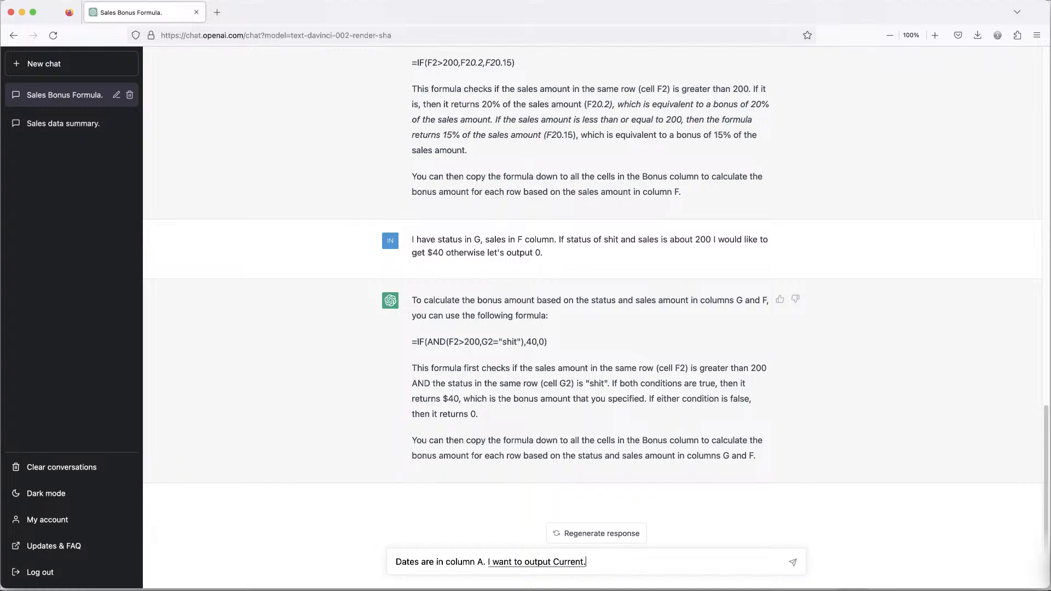
text( For)
text( dates that)
text( fall between)
text( February)
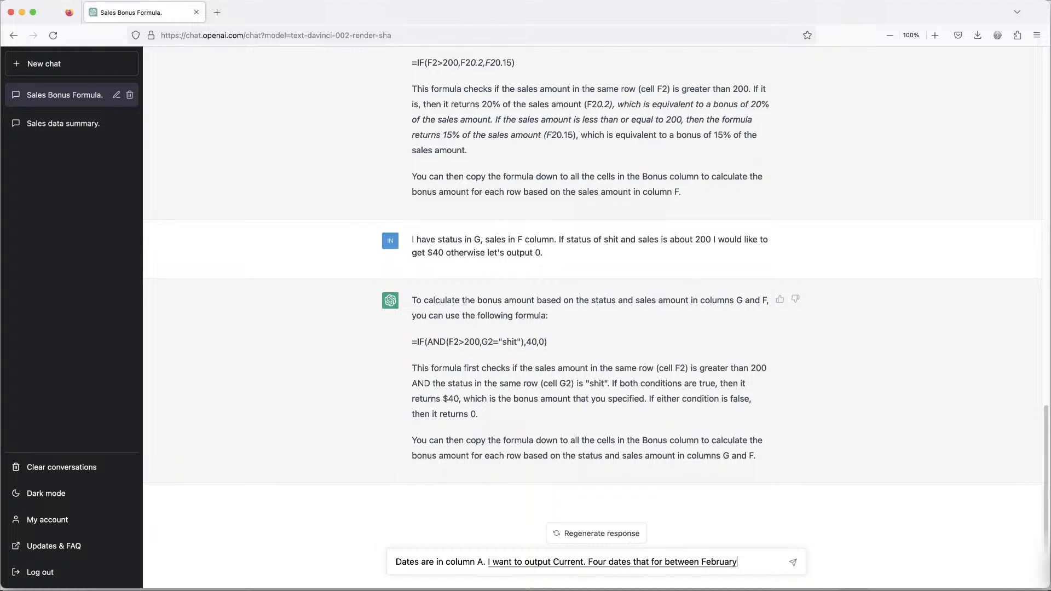
text( 1, 2022 in February 15, 2022)
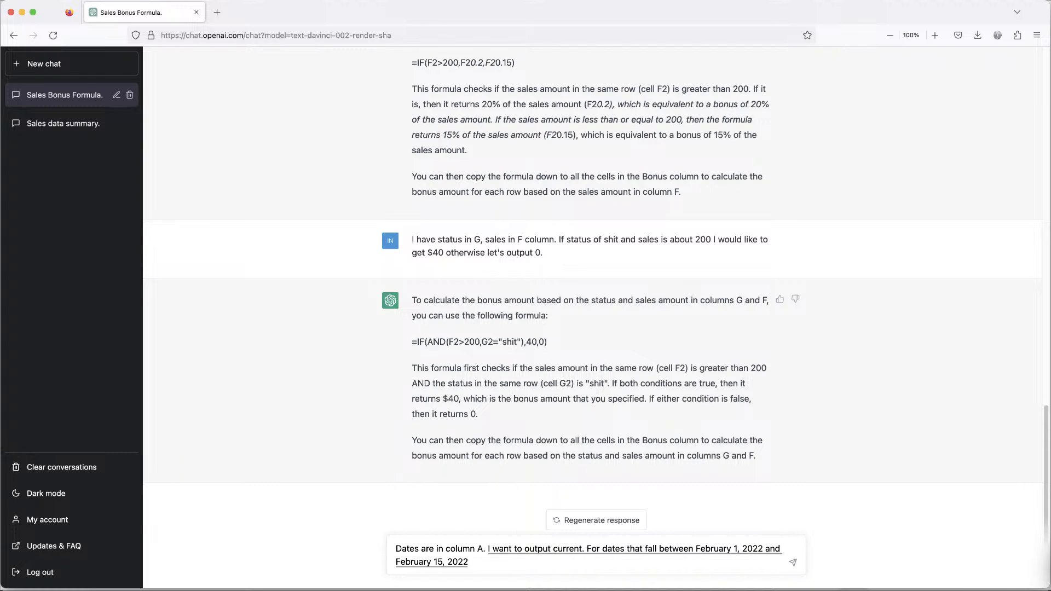
text(.)
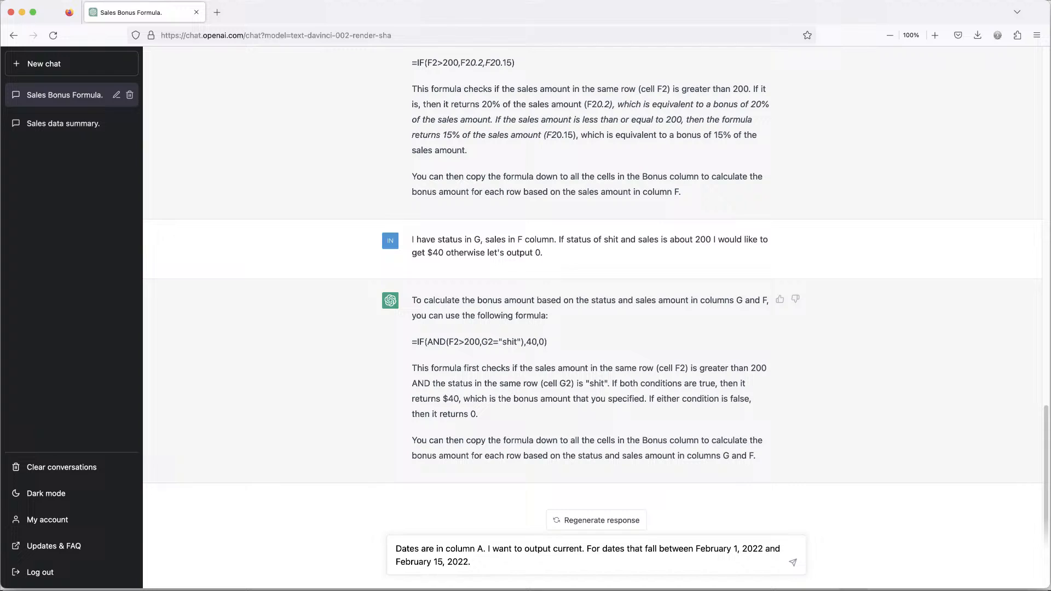
Reword the question so the output label reads "Current Period" in quotes, followed by a lowercase "for".
click(584, 548)
key(BackSpace)
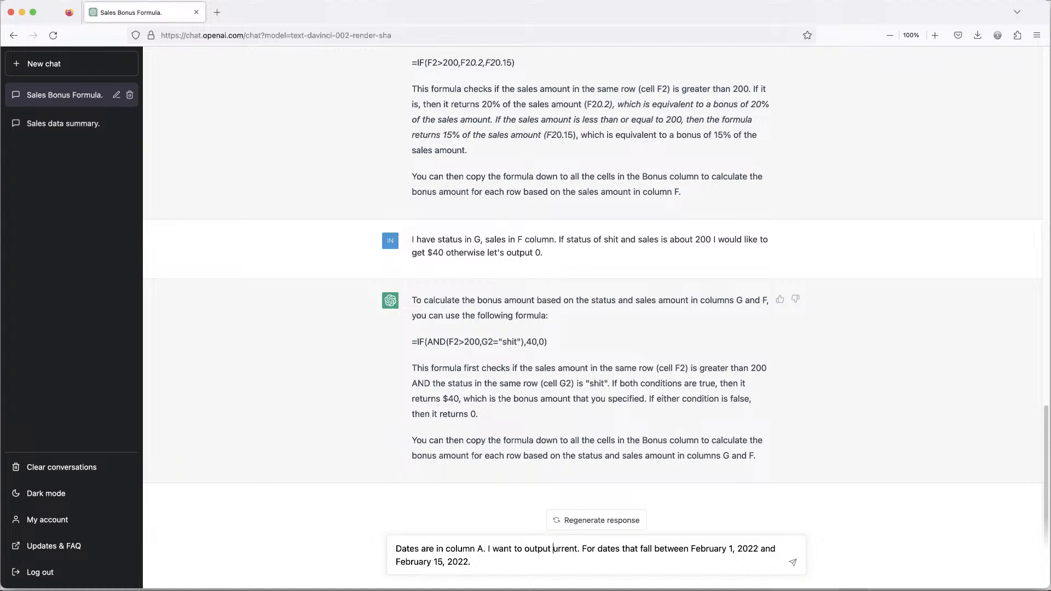
text(C)
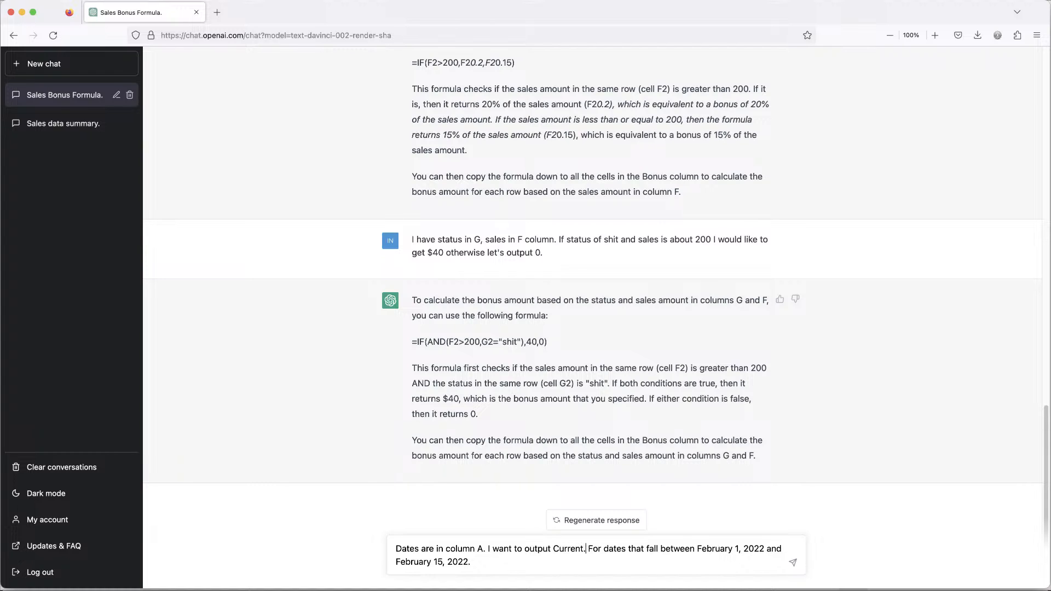
text( Period")
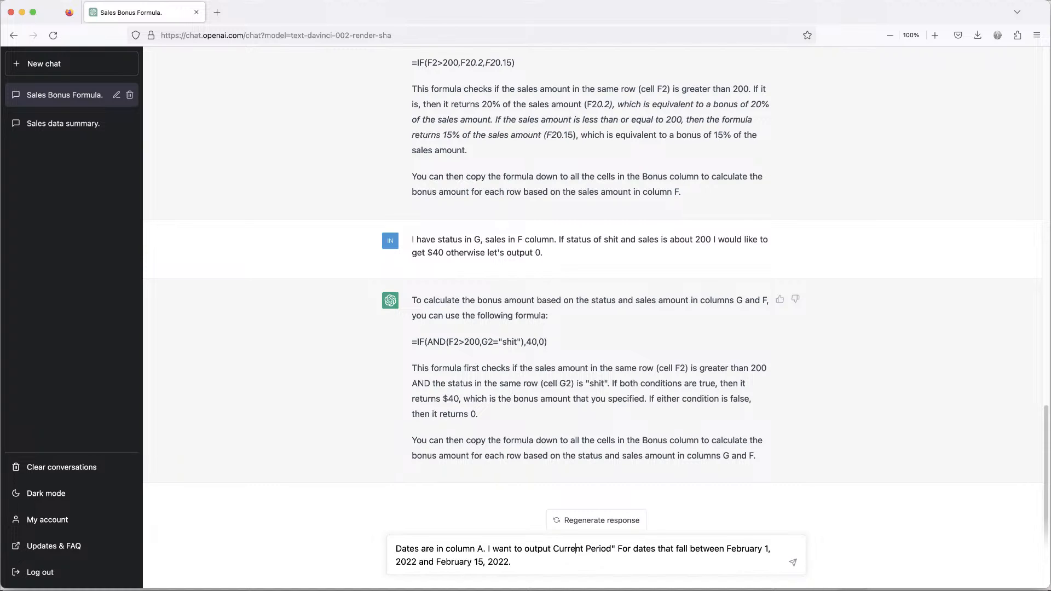
text(")
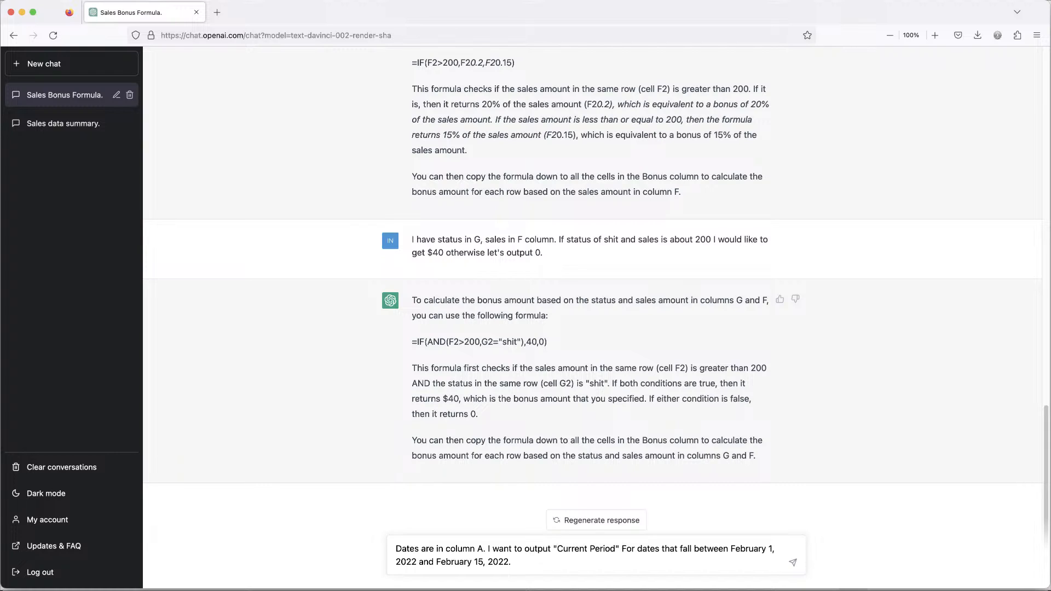
key(BackSpace)
text(f)
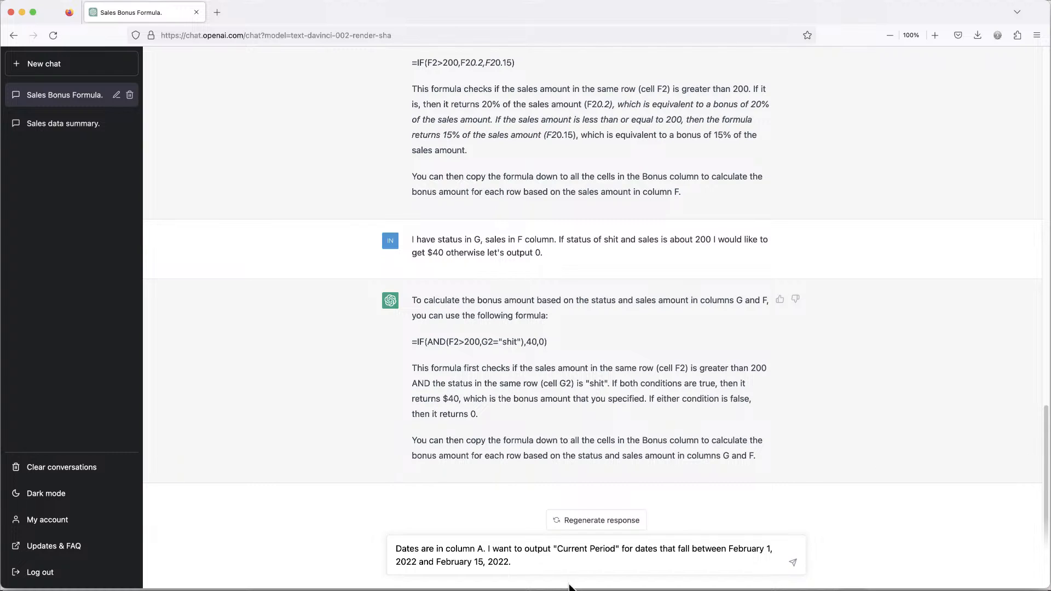
Append "What's the right formula?" to the question and send it to ChatGPT.
click(568, 560)
text(What's the right formula)
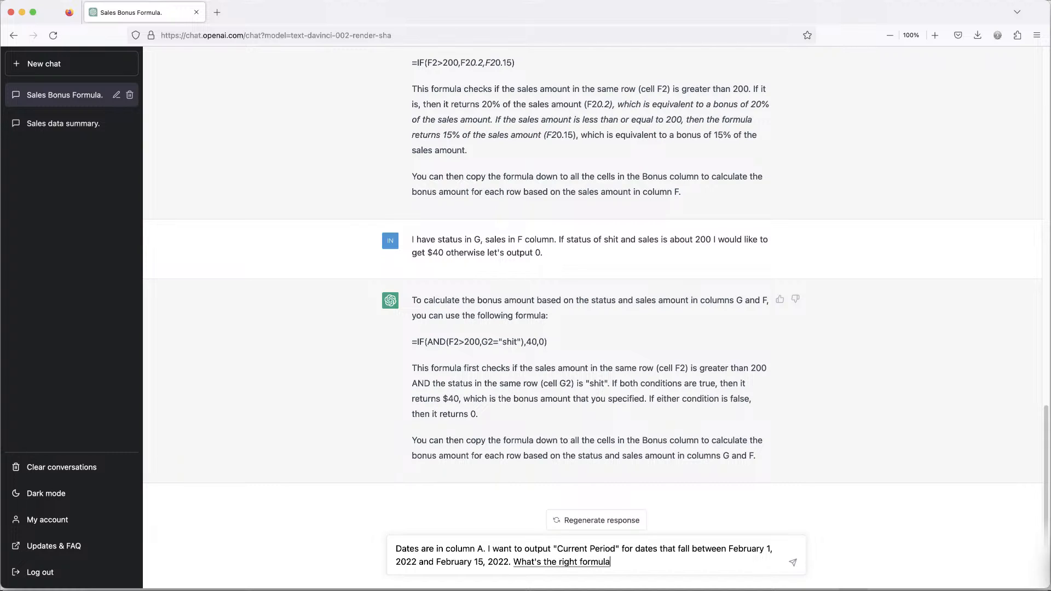
text(?)
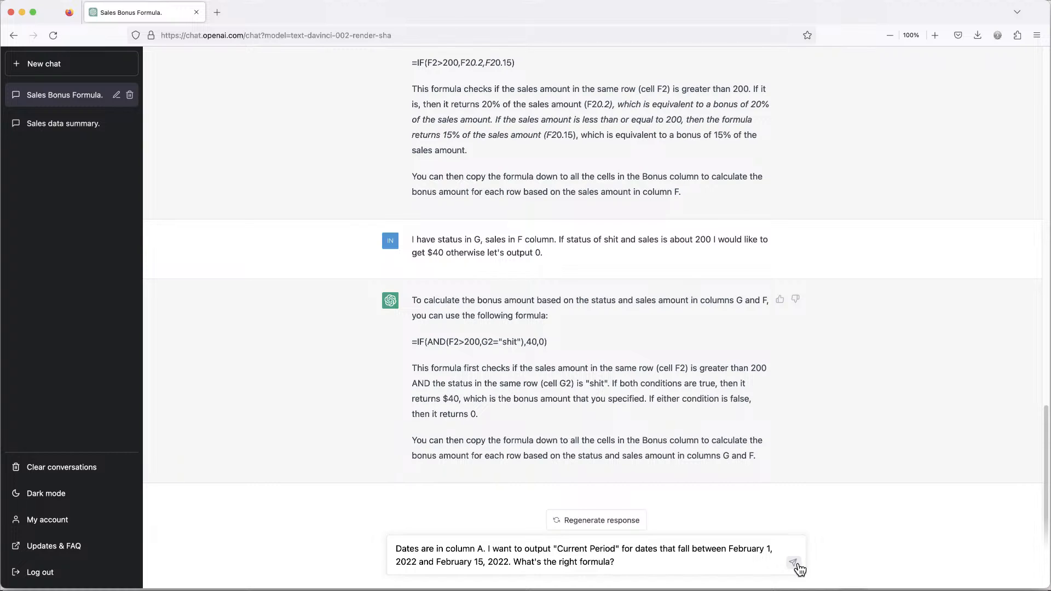
click(794, 565)
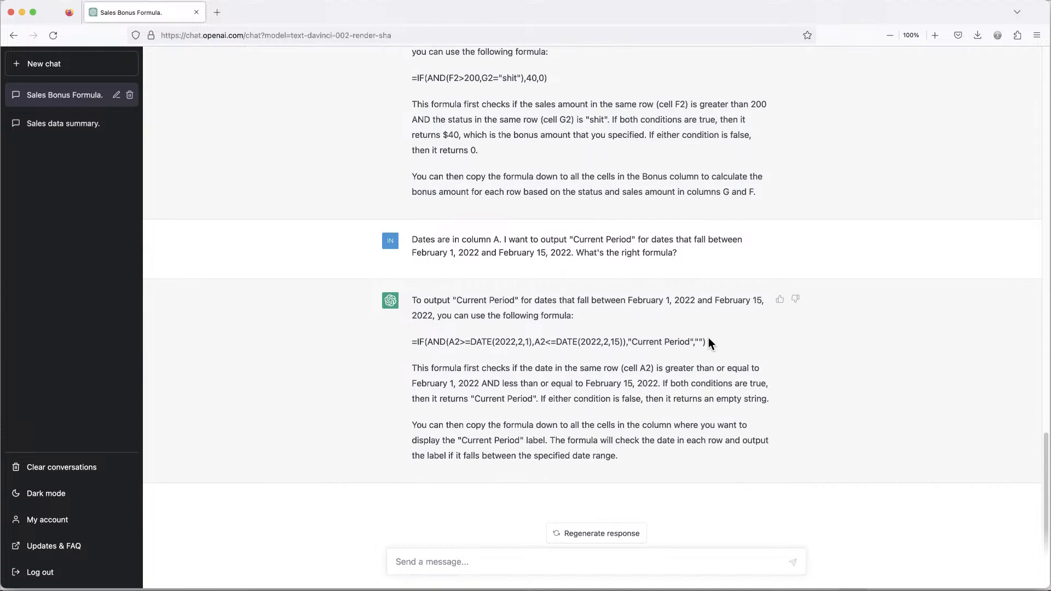
Copy the suggested IF(AND(...DATE...)) "Current Period" formula from ChatGPT's answer.
triple_click(658, 343)
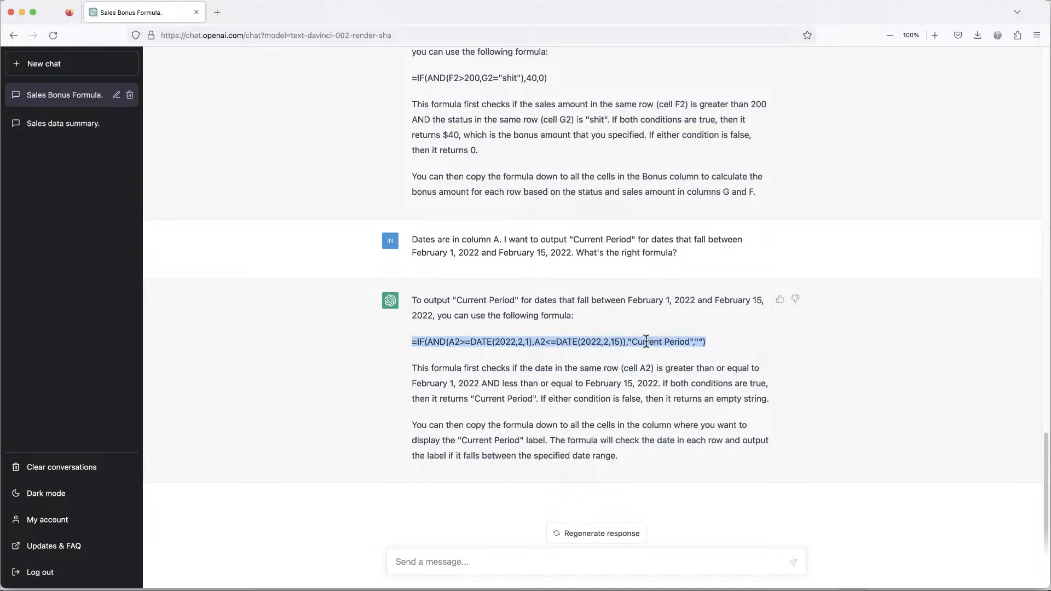
right_click(646, 342)
click(712, 346)
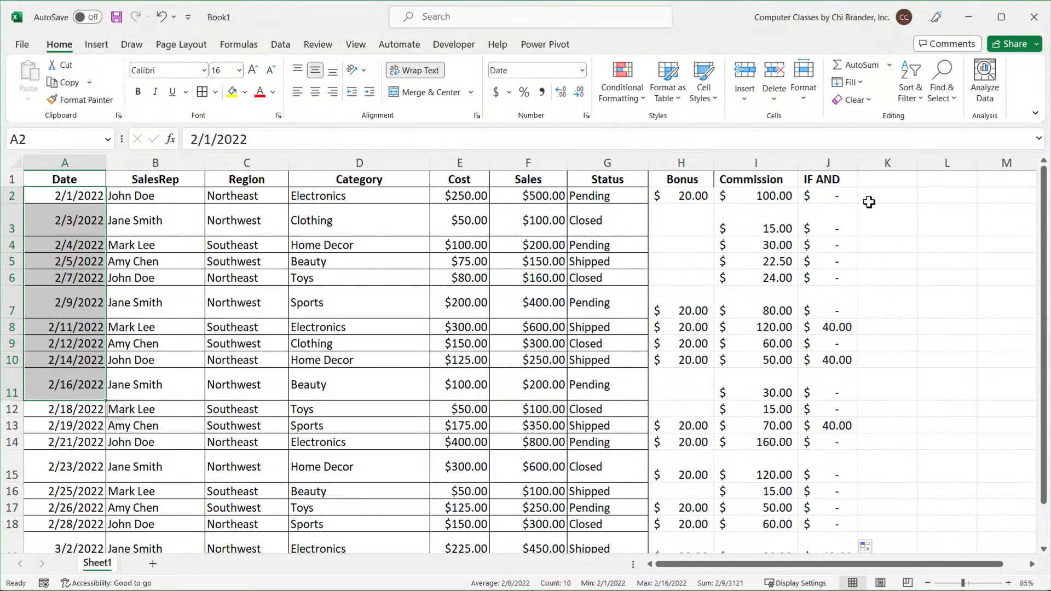
Hide columns C through J in the worksheet so Date, SalesRep and column K sit together.
click(869, 195)
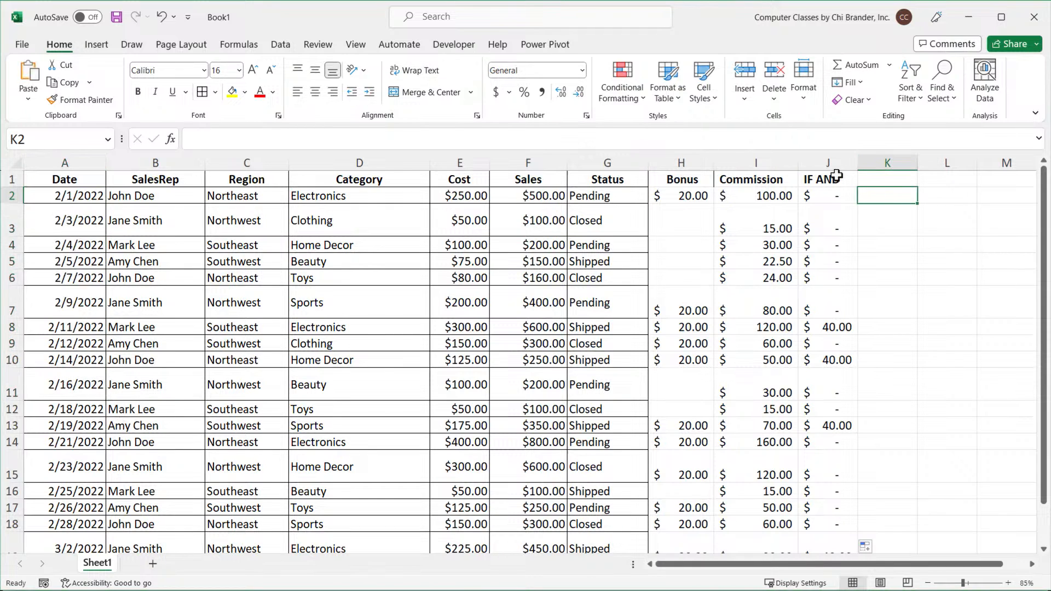
drag(828, 162, 253, 161)
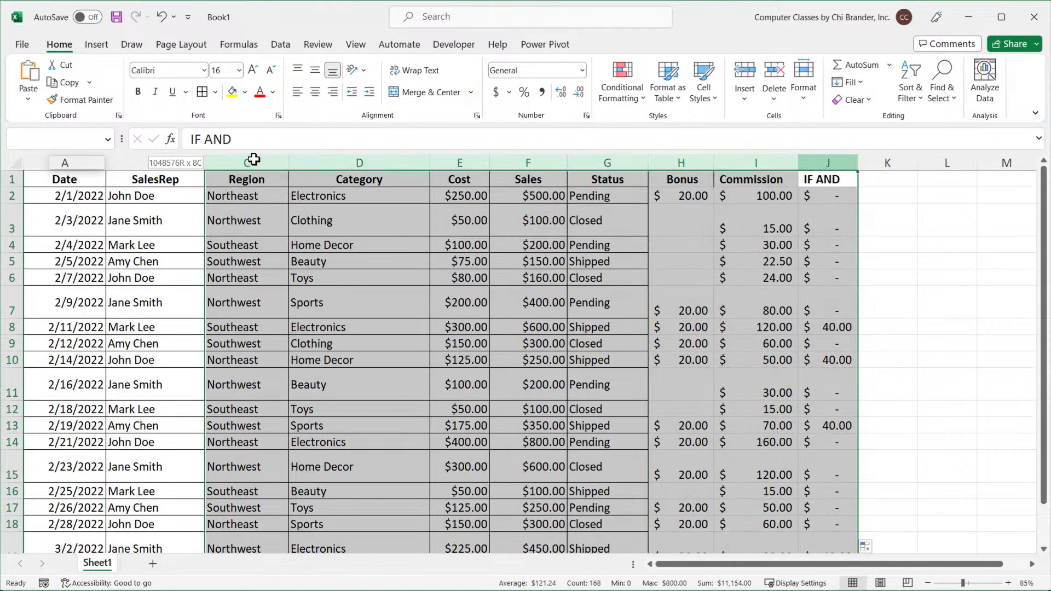
right_click(255, 161)
click(316, 400)
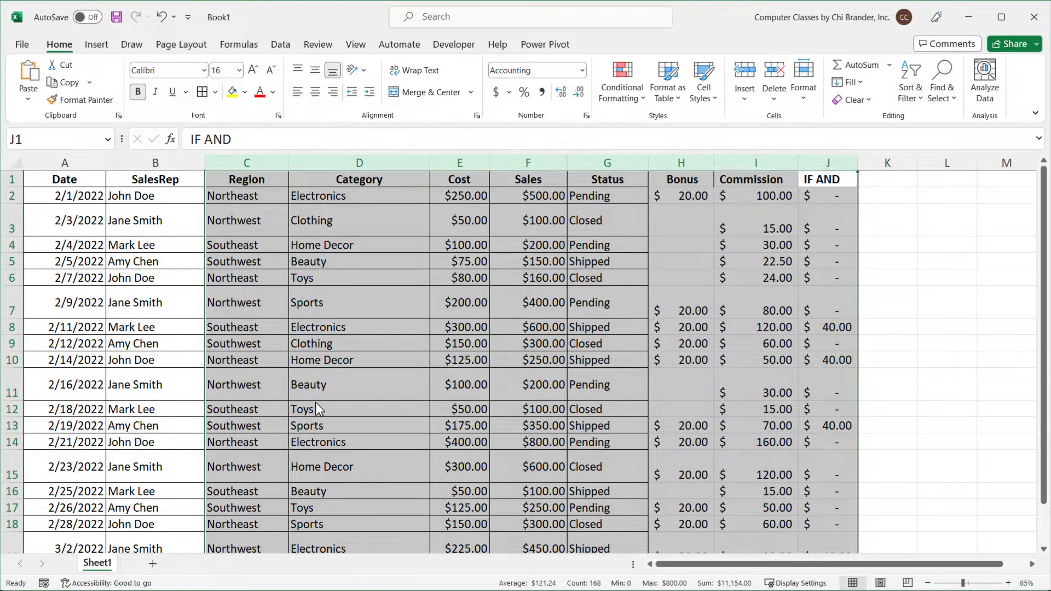
click(69, 181)
ctrl+scroll(69, 181, up, 7)
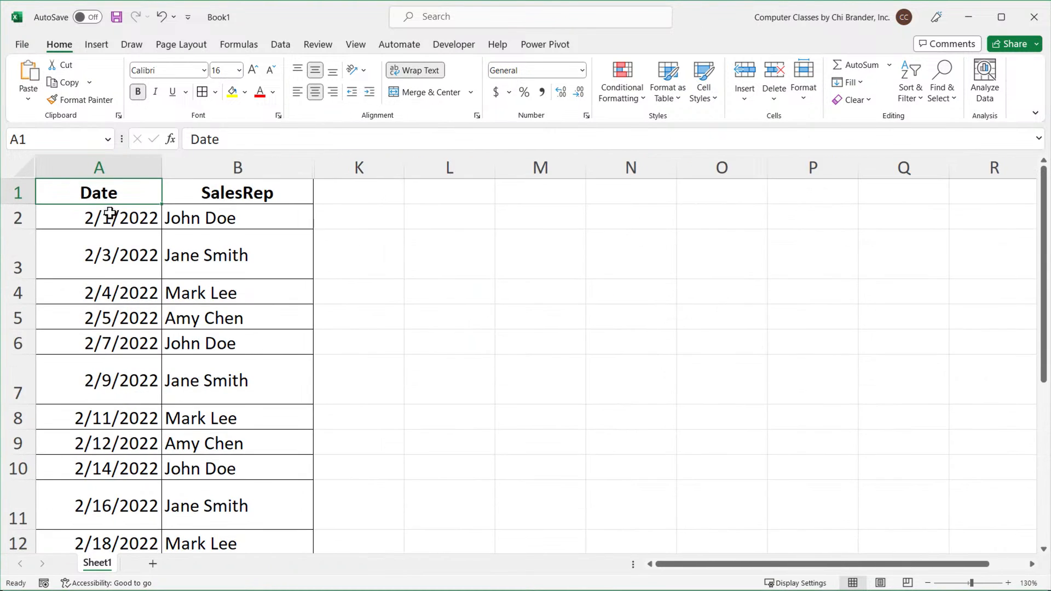
Paste the copied Current Period formula into cell K2 and enter it.
double_click(526, 250)
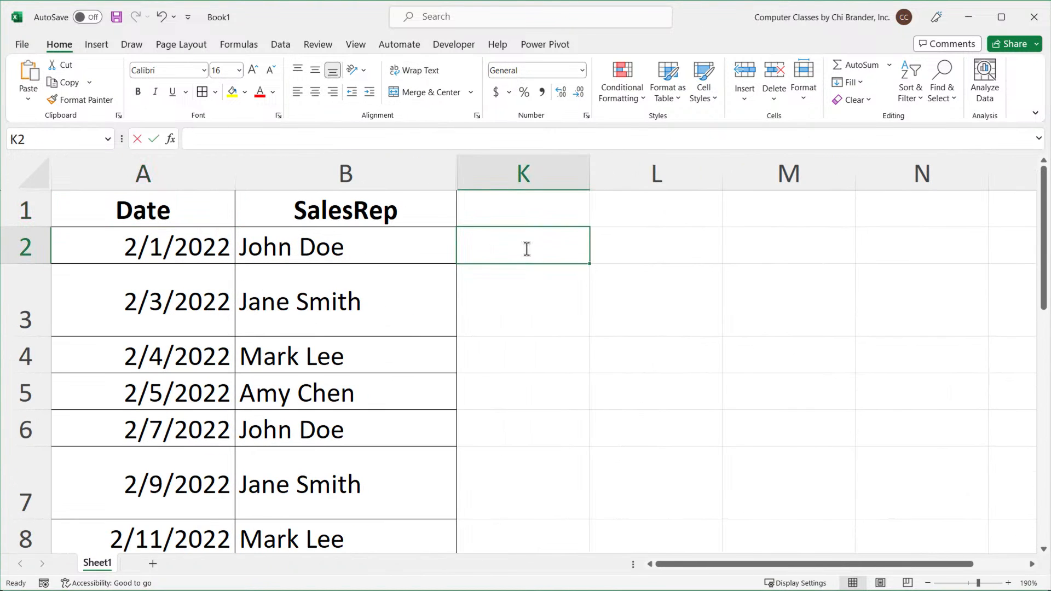
key(ctrl+v)
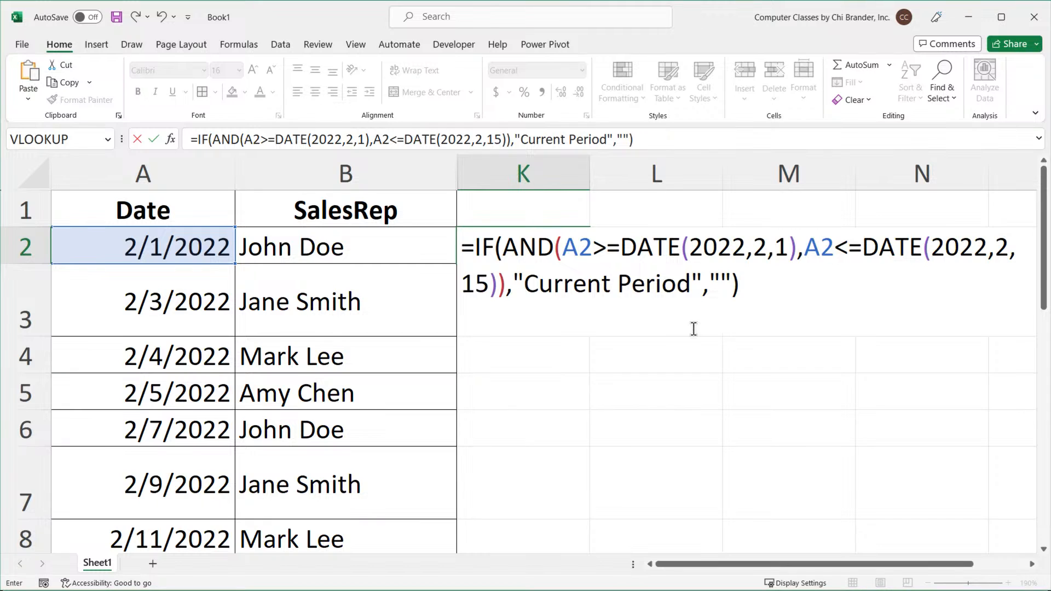
key(Return)
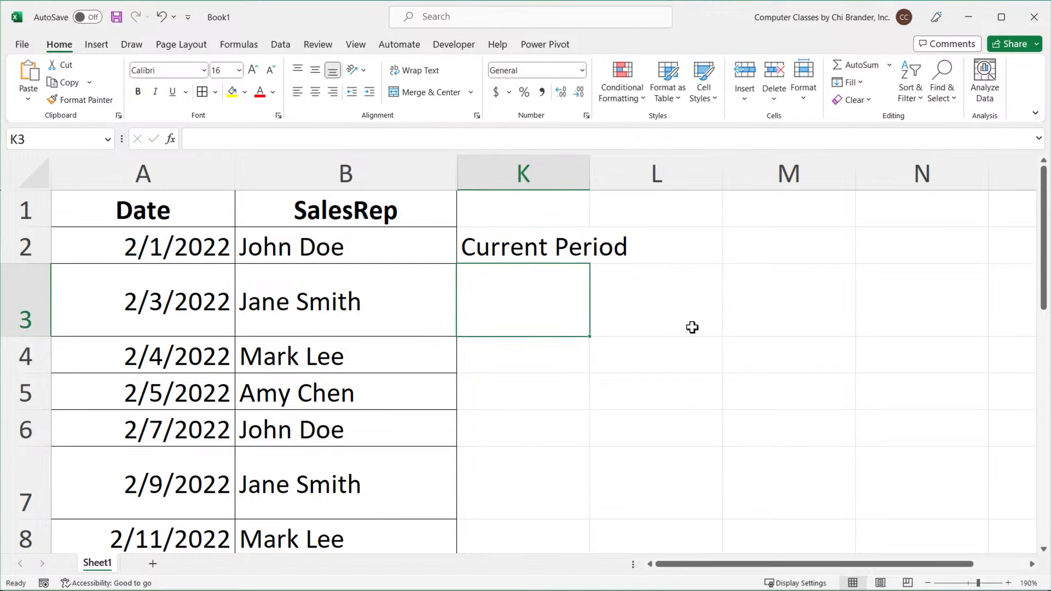
Fill the K2 formula down column K and autofit column K's width.
click(511, 245)
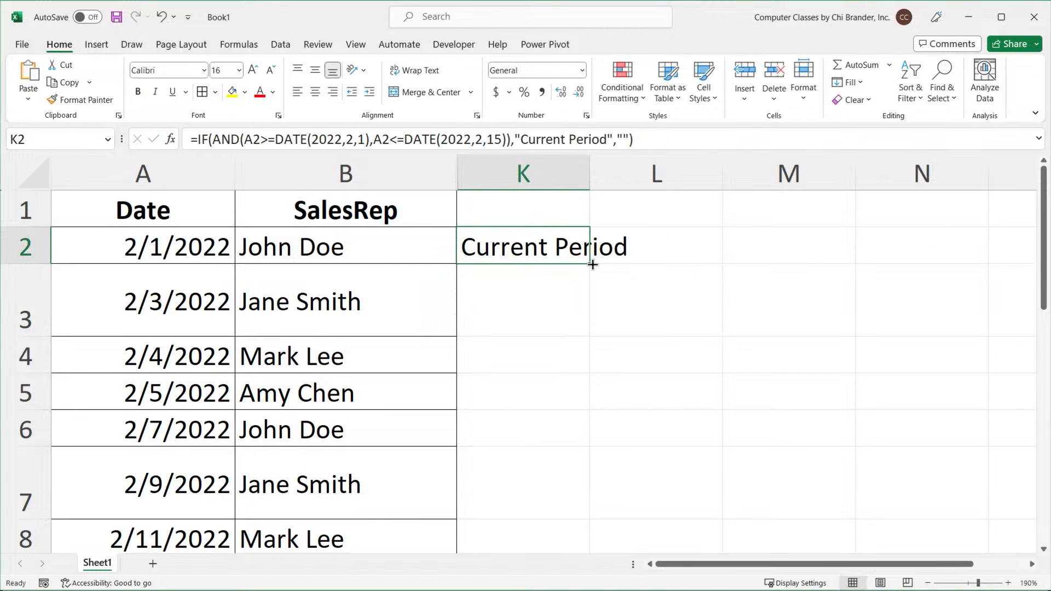
double_click(600, 265)
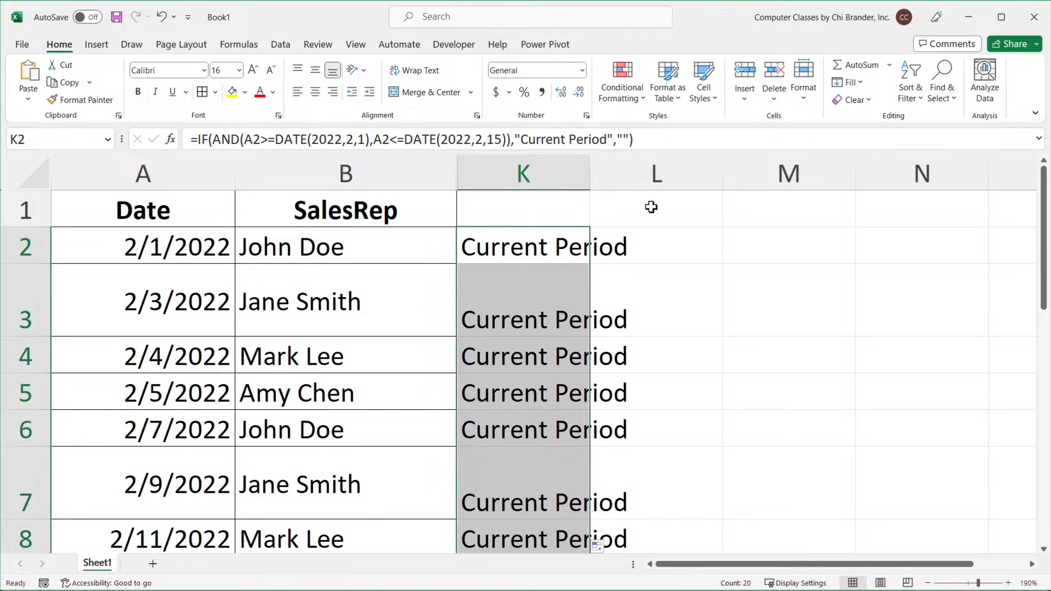
double_click(590, 169)
Review the Current Period results in column K against the dates in column A.
click(145, 215)
scroll(179, 252, down, 5)
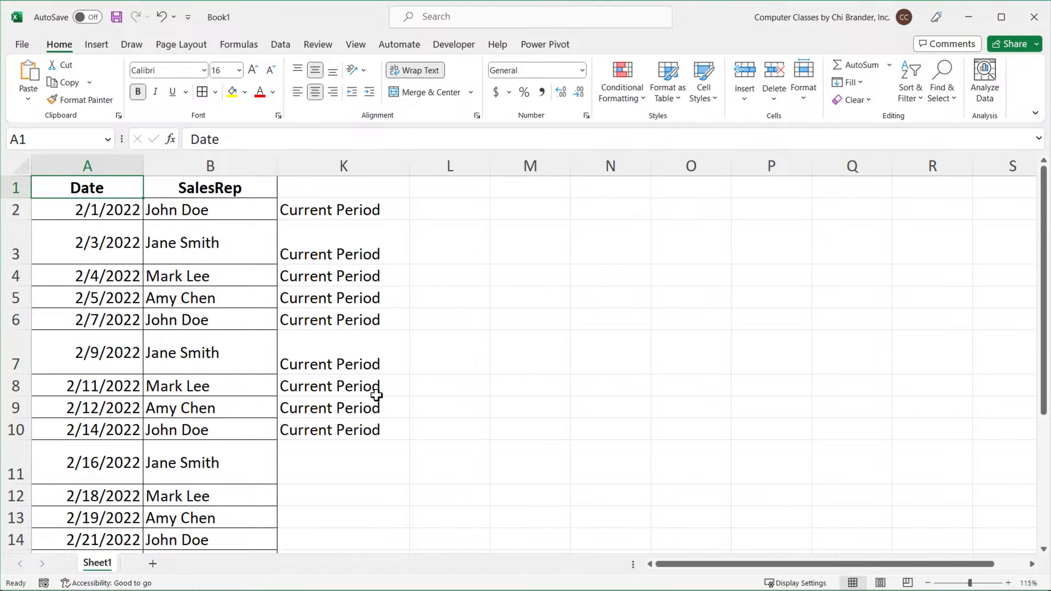
scroll(375, 400, down, 3)
scroll(356, 434, down, 5)
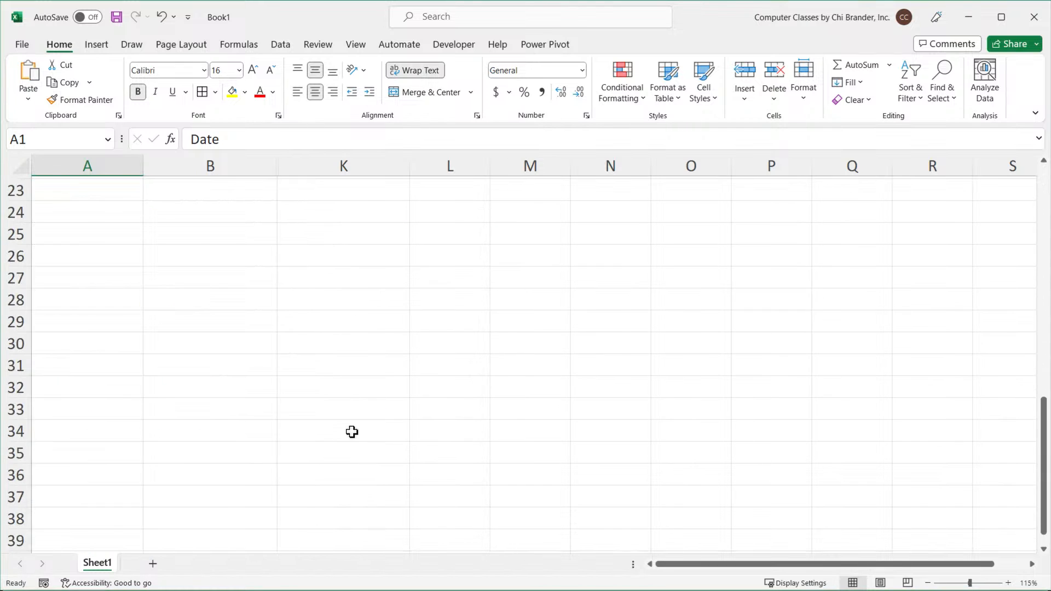
scroll(349, 419, up, 3)
scroll(322, 354, up, 4)
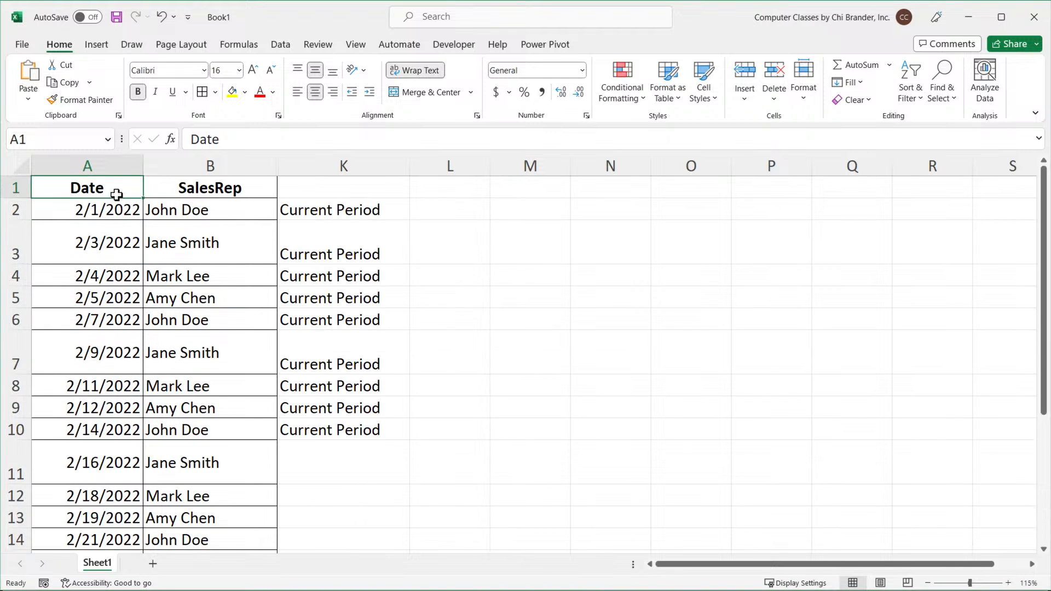
ctrl+scroll(142, 210, up, 5)
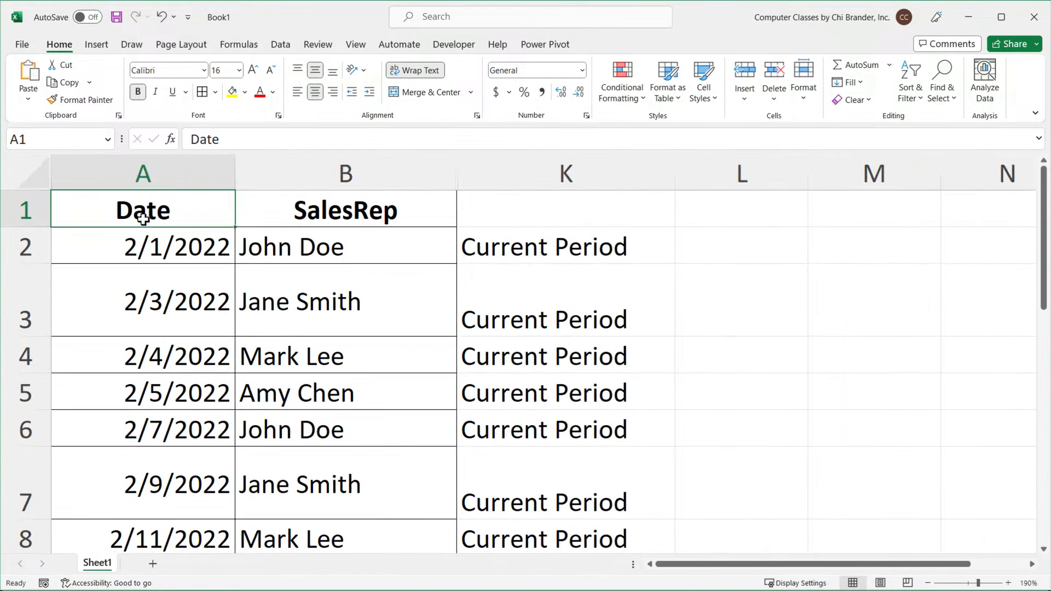
Open the K2 formula and evaluate its DATE(2022,2,1) part to inspect the underlying date value.
double_click(518, 249)
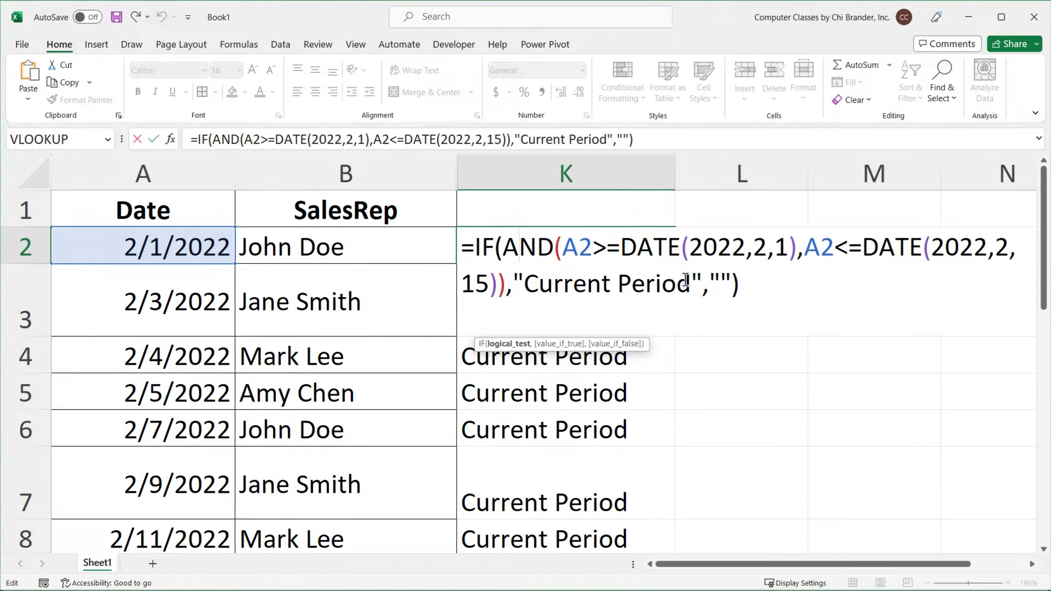
drag(628, 245, 798, 249)
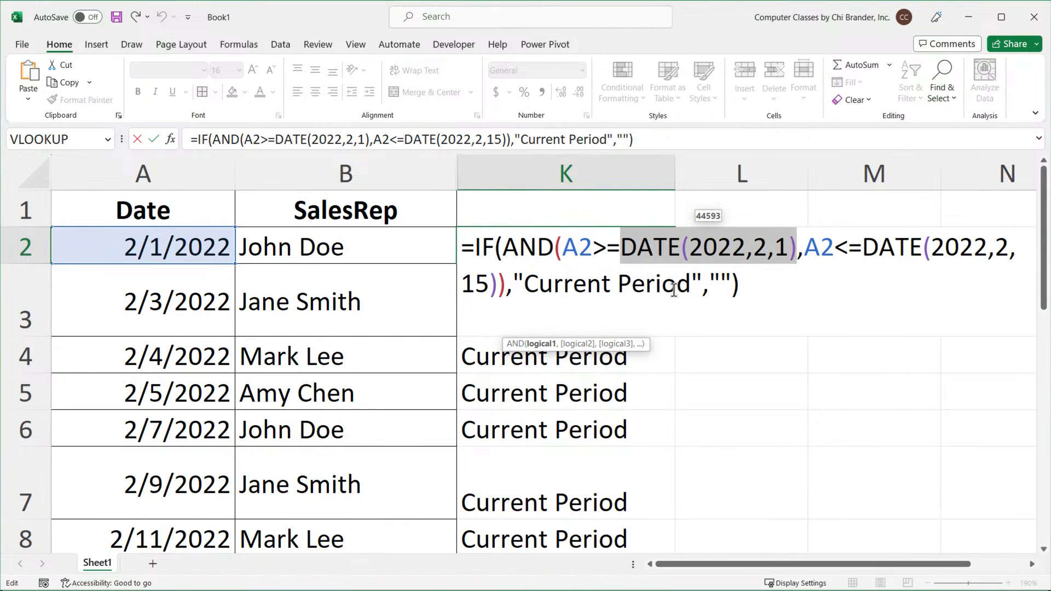
key(Escape)
Enter the test formula =A2=2/1/2022 in cell L2.
click(724, 241)
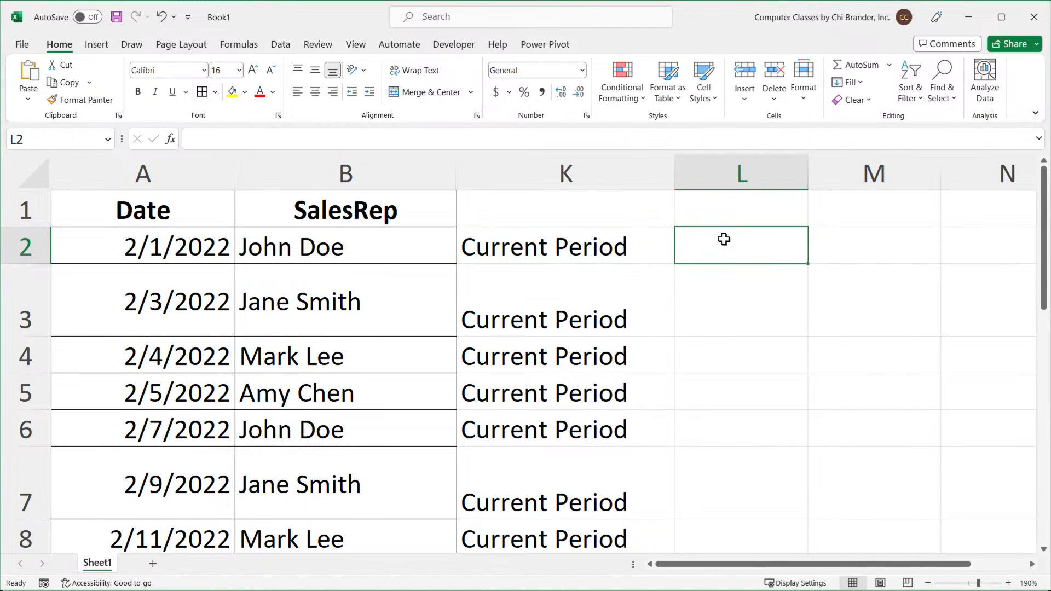
text(=)
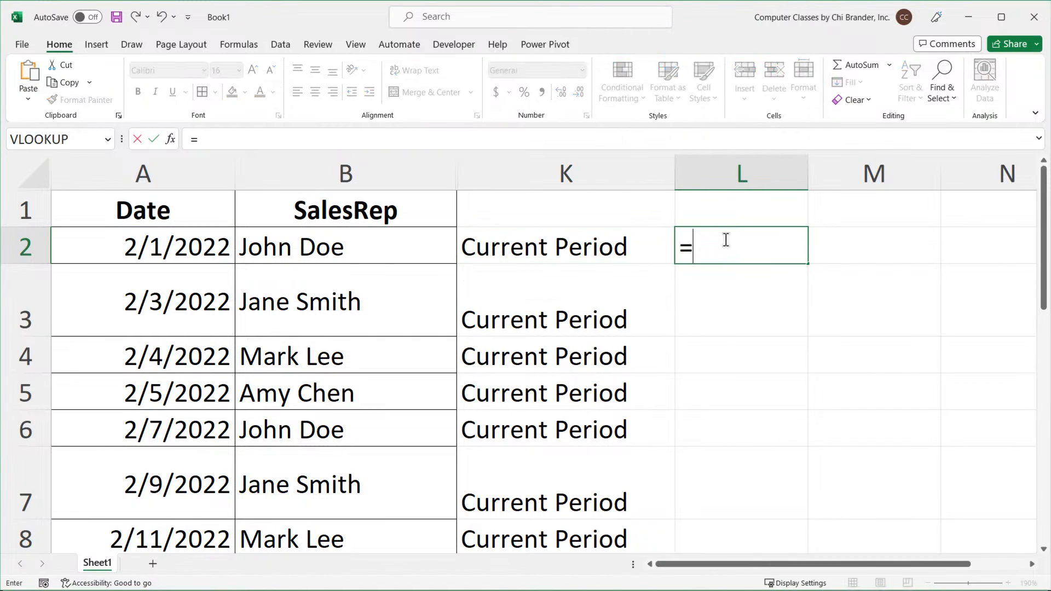
click(158, 256)
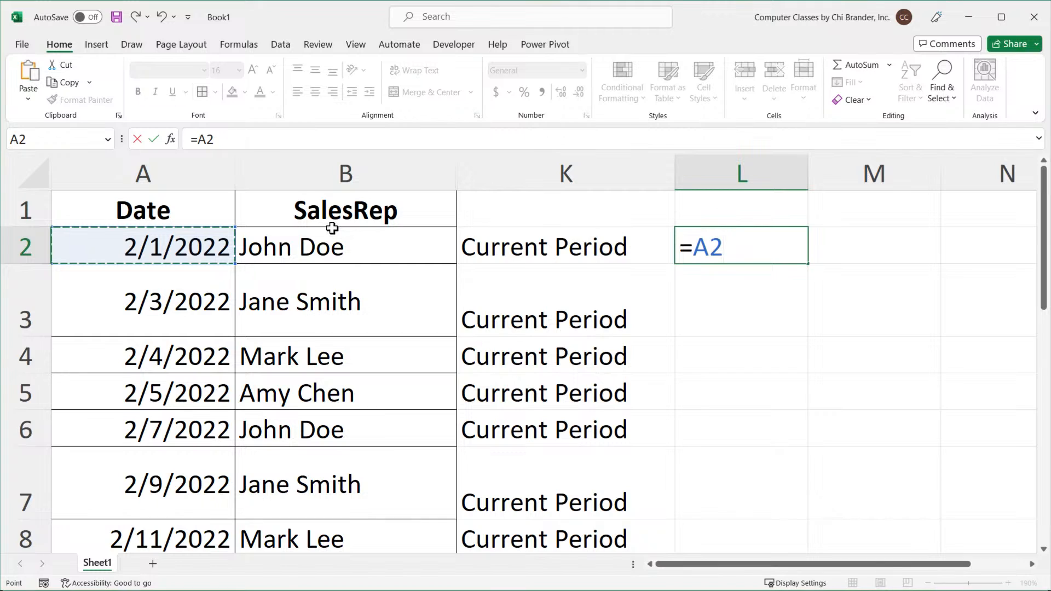
text(=)
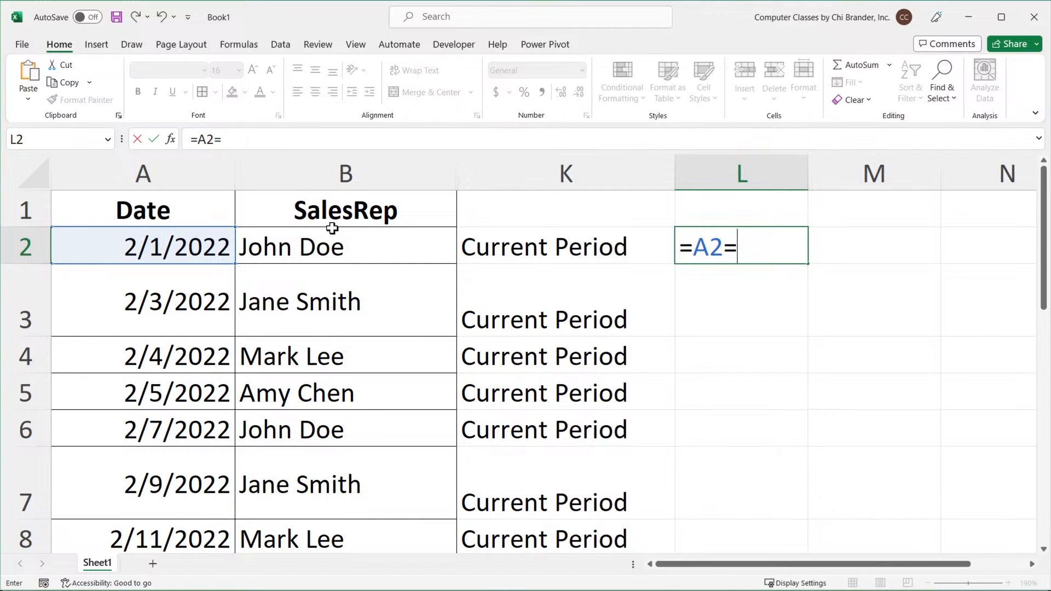
text(2/1/2022)
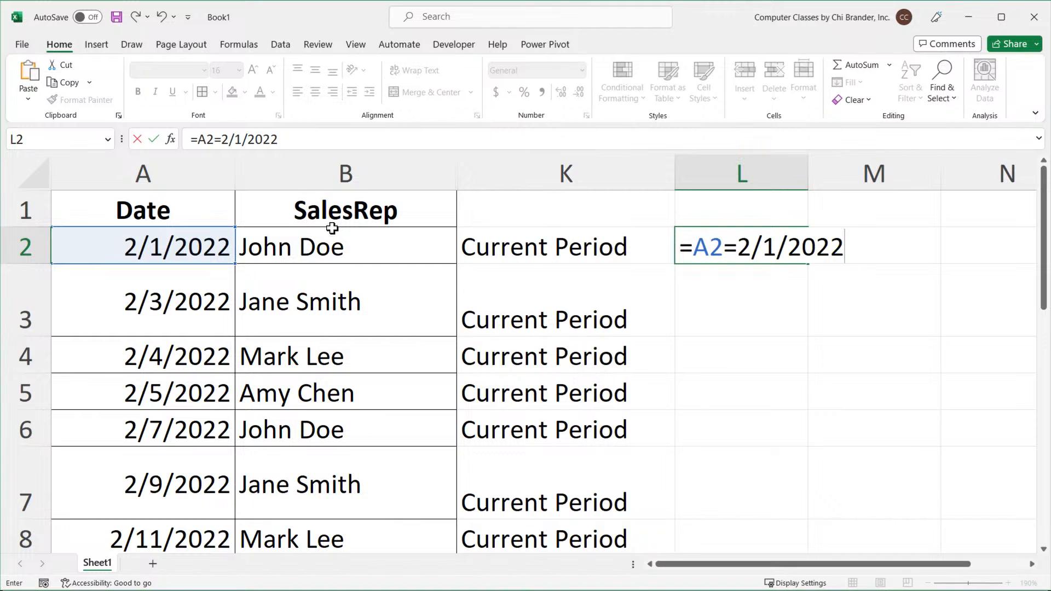
key(Return)
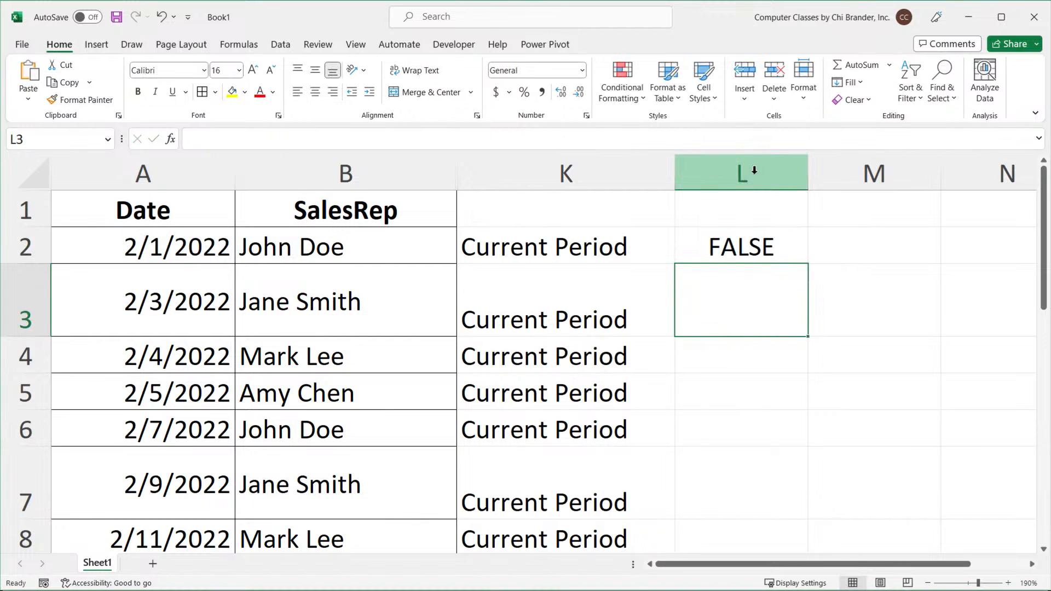
Widen column L and evaluate each side of the L2 comparison formula to inspect the underlying values, then leave the cell unchanged.
drag(807, 166, 841, 164)
double_click(794, 244)
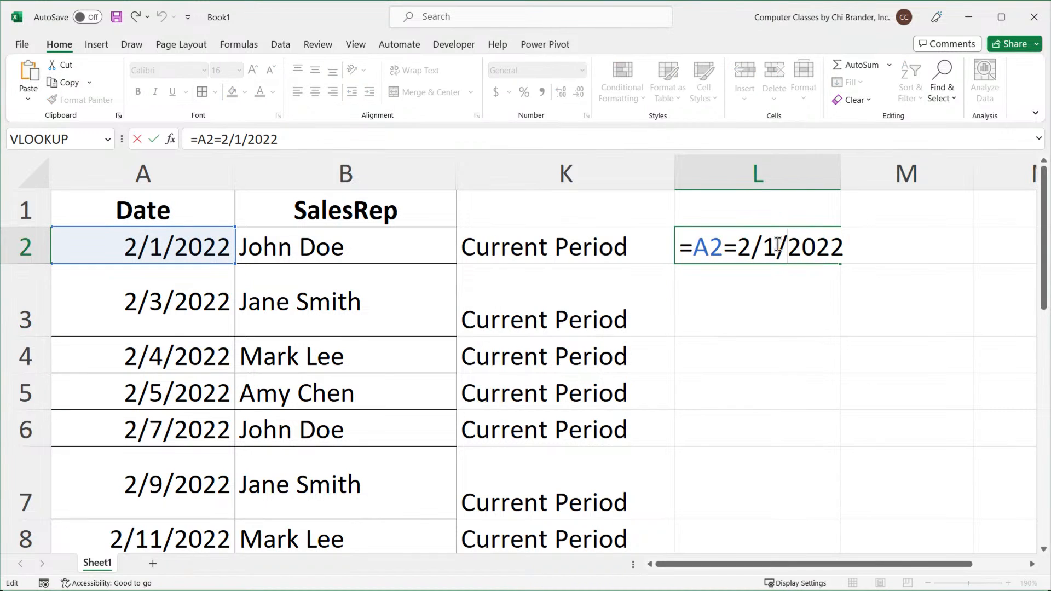
drag(737, 250, 878, 252)
click(745, 249)
drag(741, 246, 779, 249)
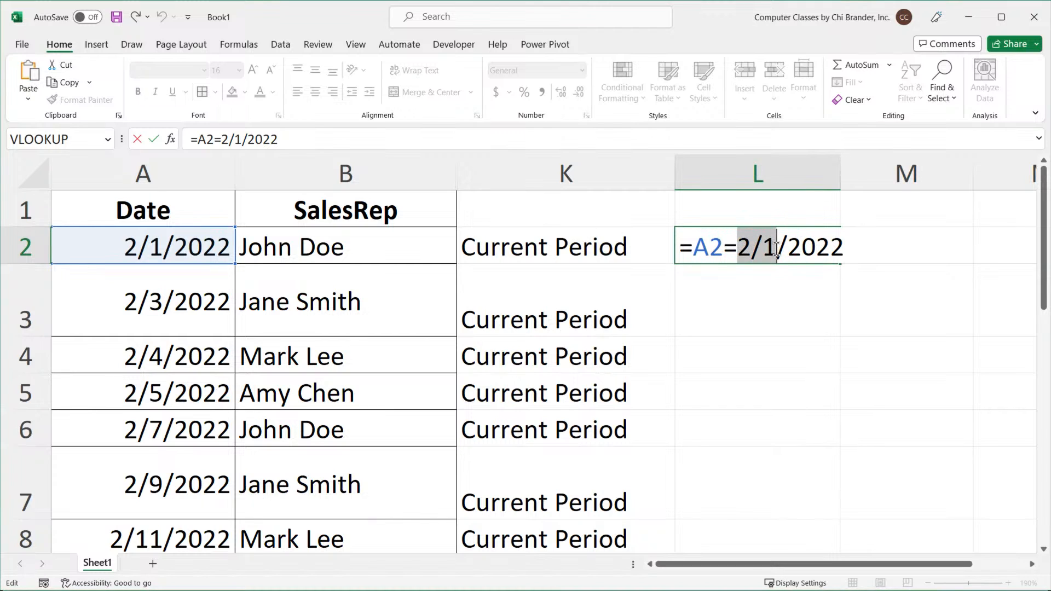
drag(777, 249, 858, 253)
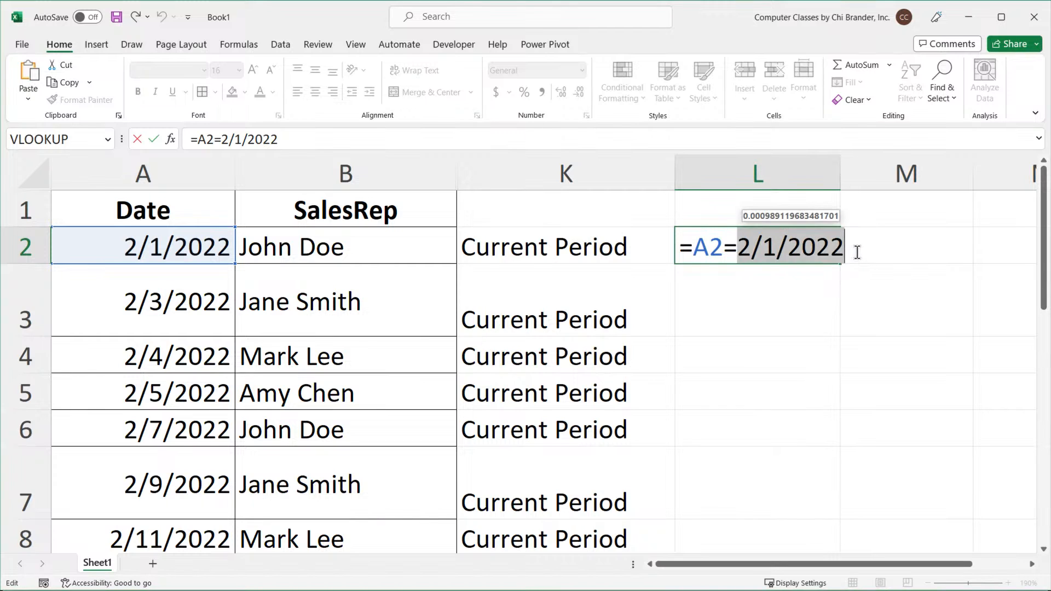
key(F9)
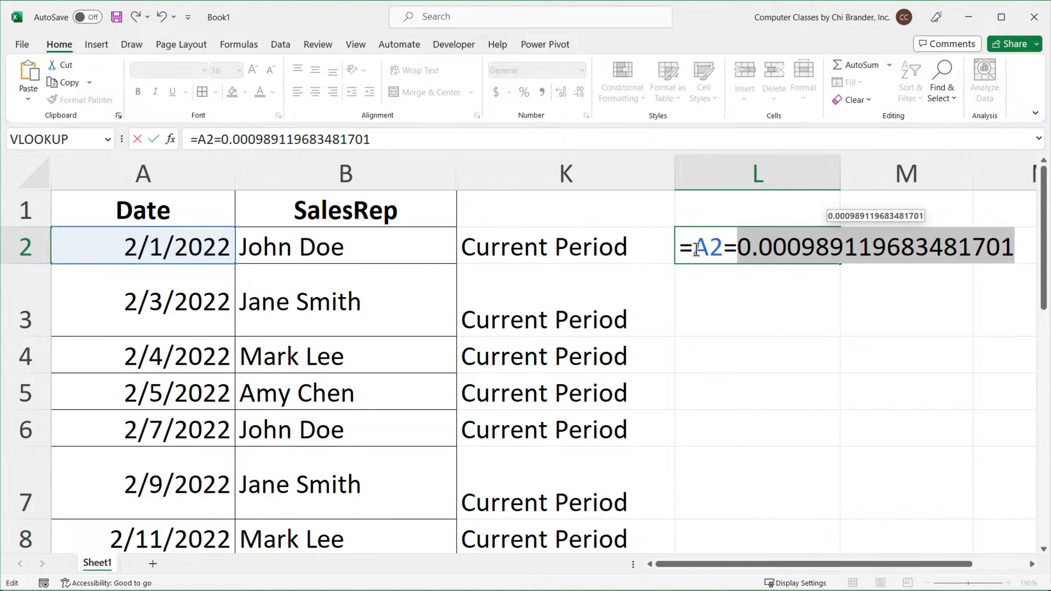
drag(696, 250, 723, 251)
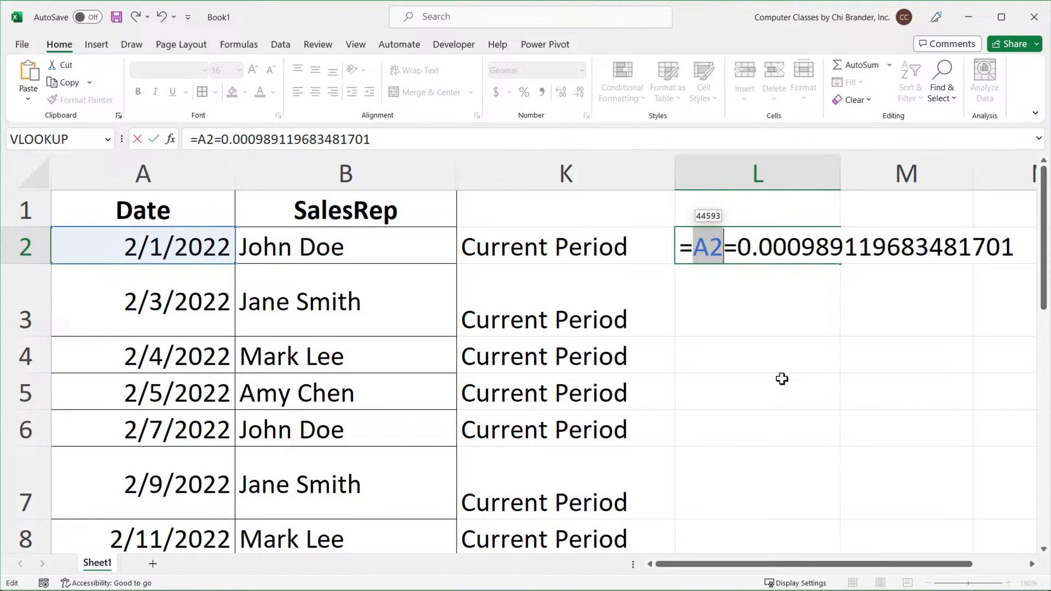
key(F9)
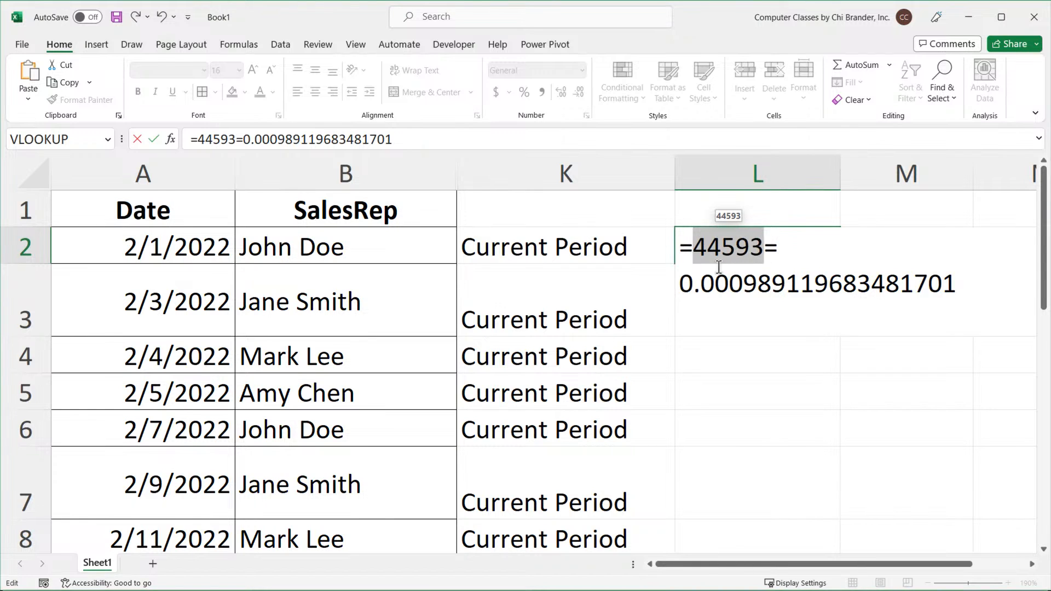
drag(684, 284, 962, 296)
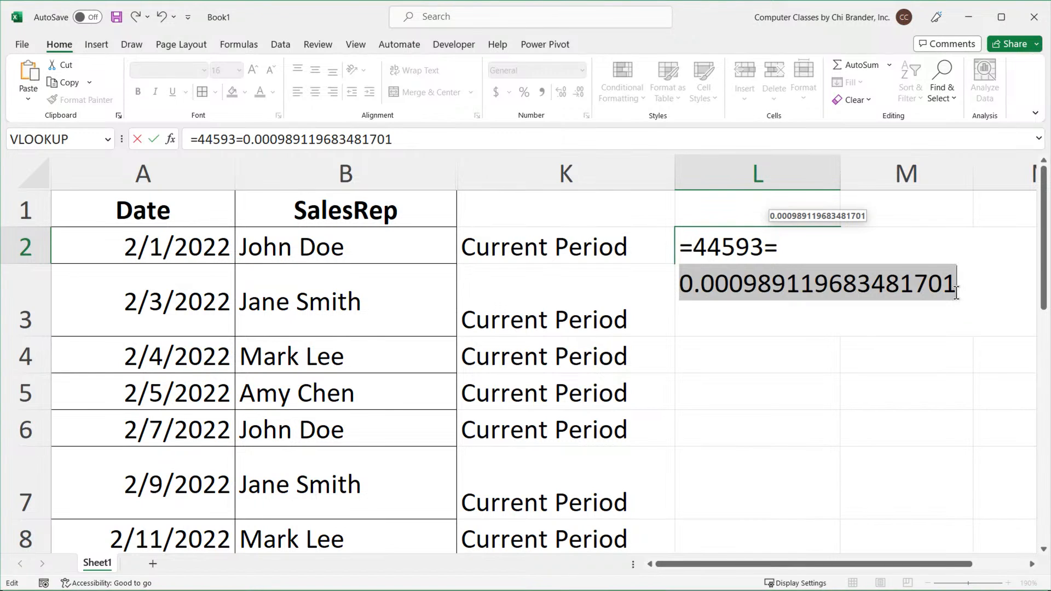
key(Escape)
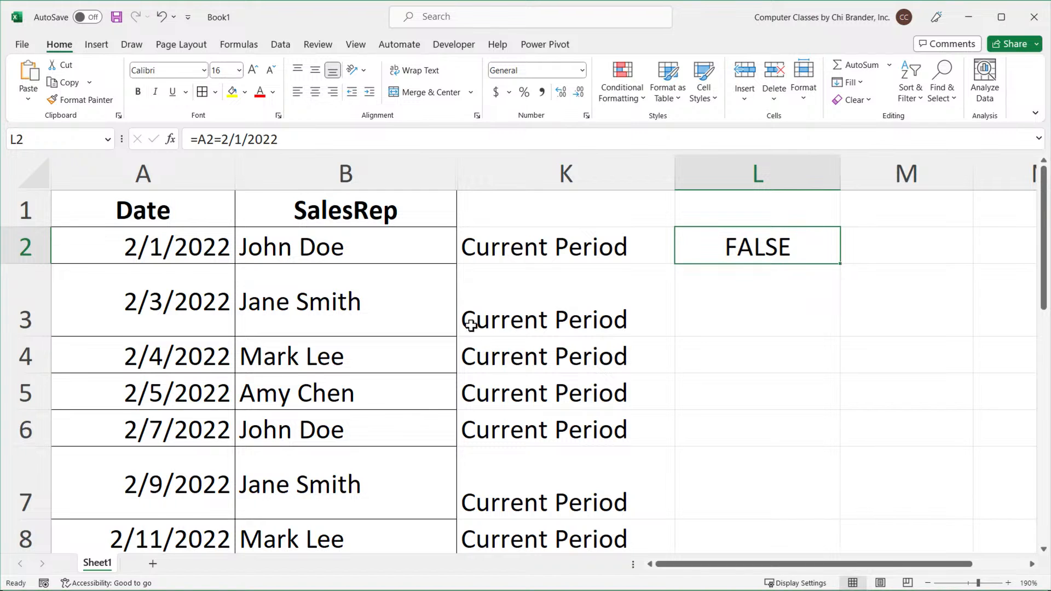
Copy the date from A2 into O2 and change O2's number format to General.
scroll(470, 308, down, 3)
scroll(470, 308, down, 2)
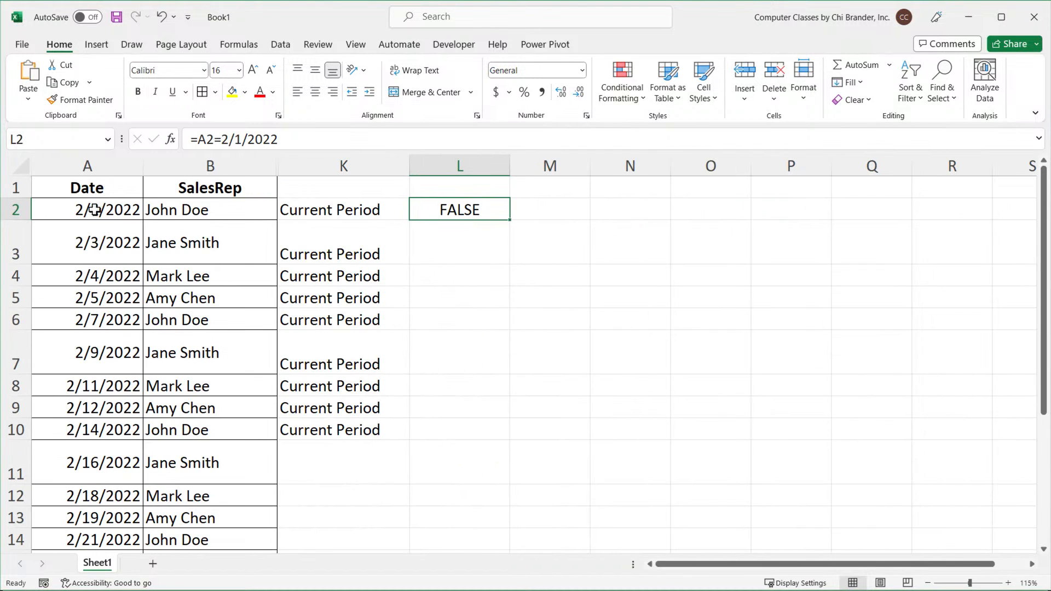
drag(102, 209, 111, 310)
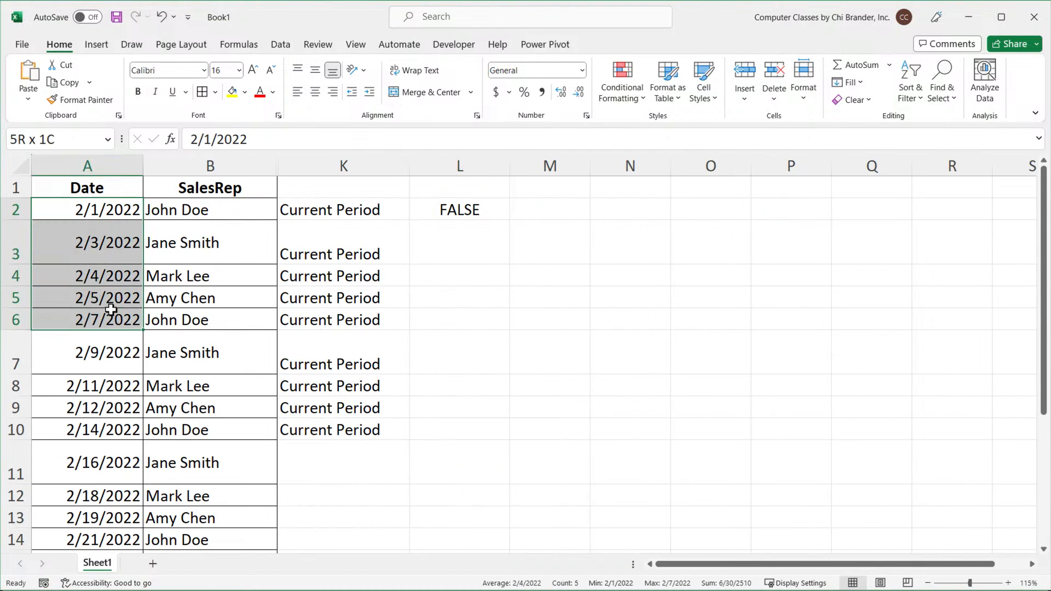
click(118, 207)
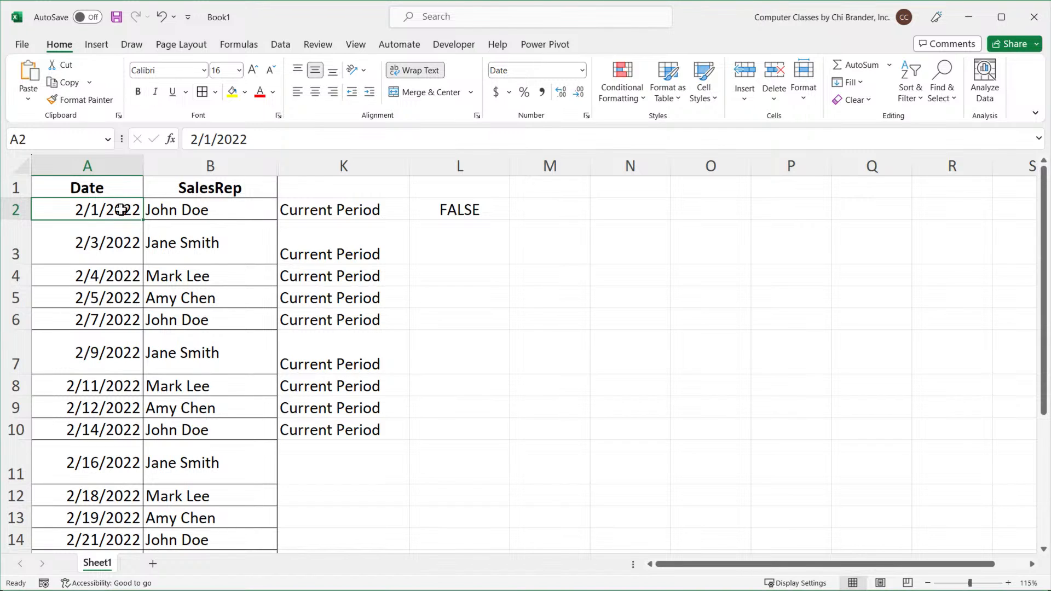
key(ctrl+c)
click(720, 218)
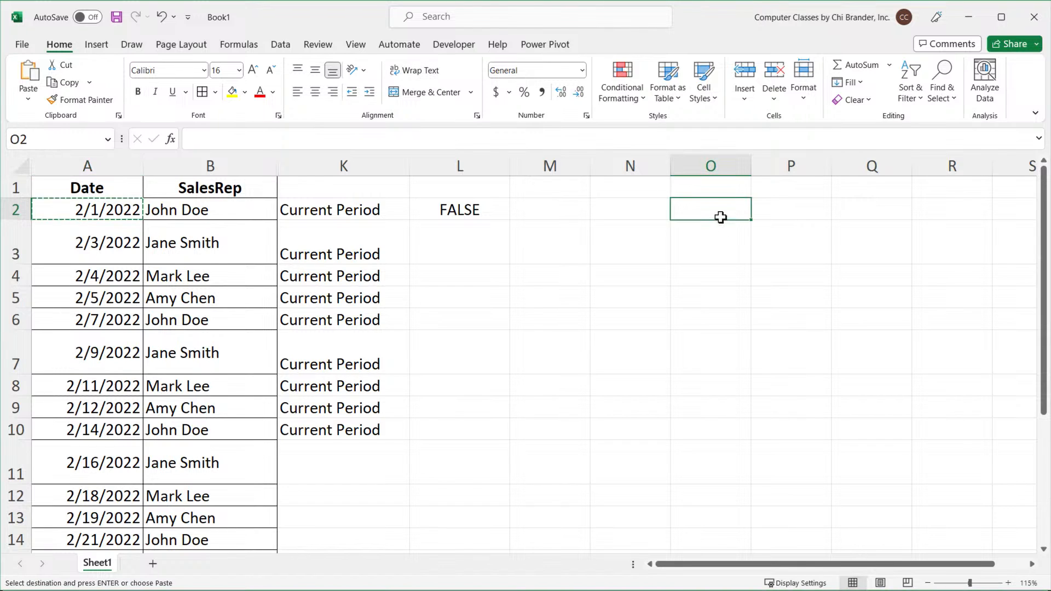
key(ctrl+v)
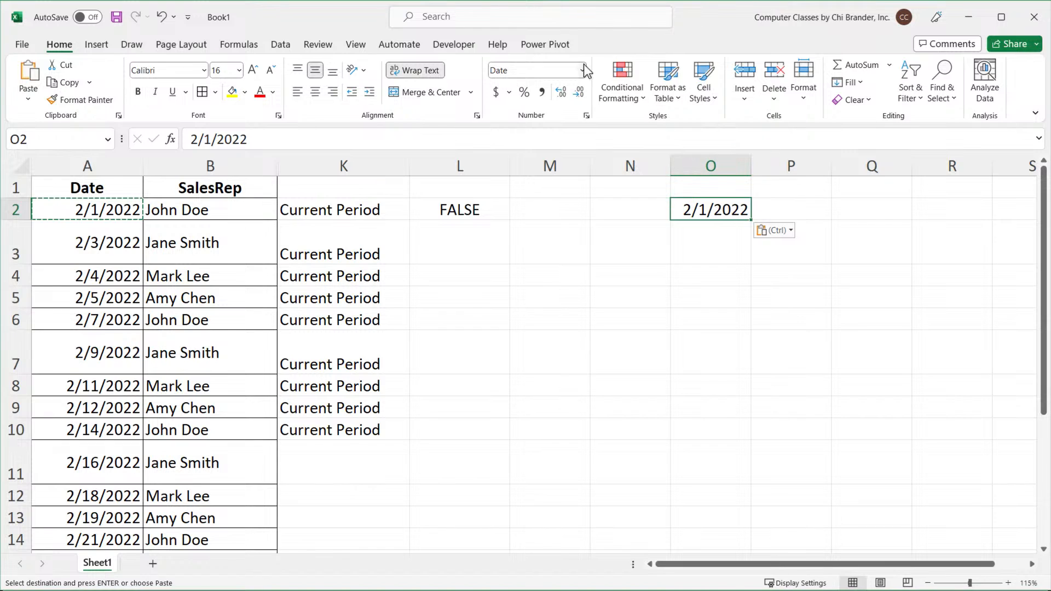
click(582, 70)
click(585, 101)
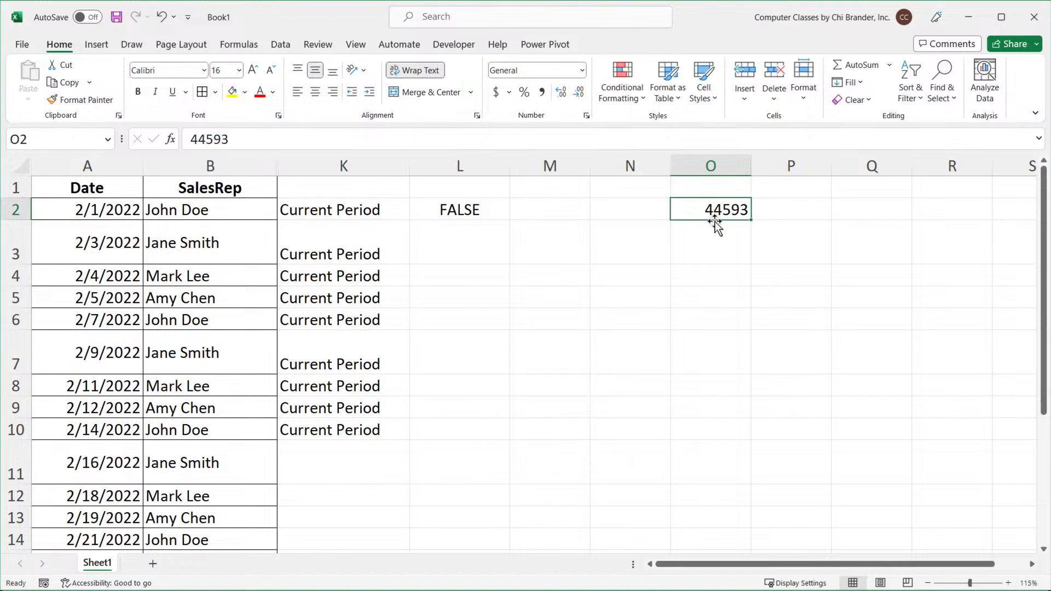
click(582, 70)
click(546, 100)
Enter the numbers 1, 2, 3 and 7 in cells Q2 through Q5.
click(846, 215)
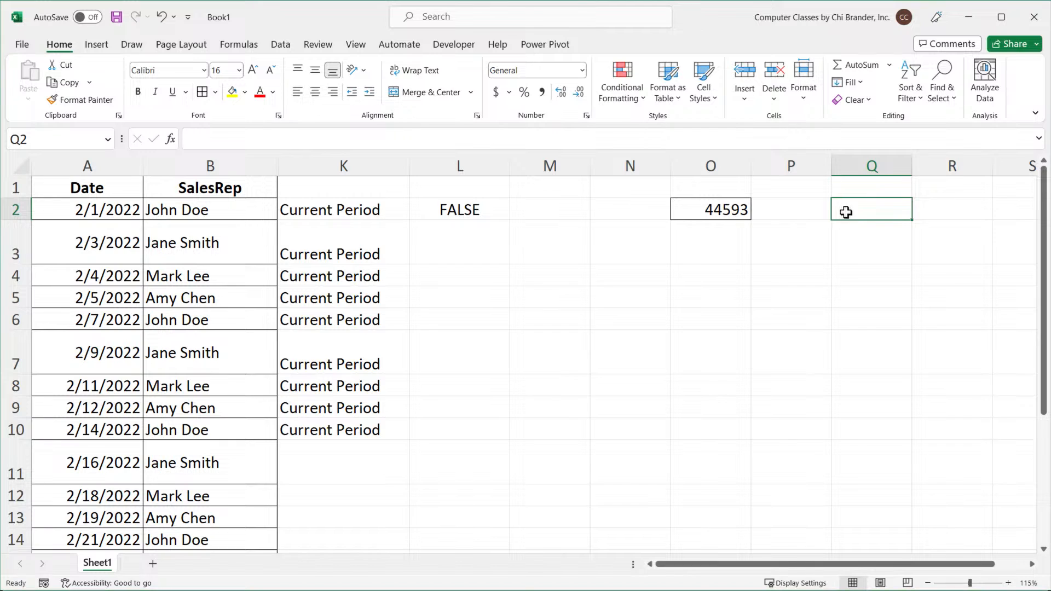
text(1)
key(Return)
text(2)
key(Return)
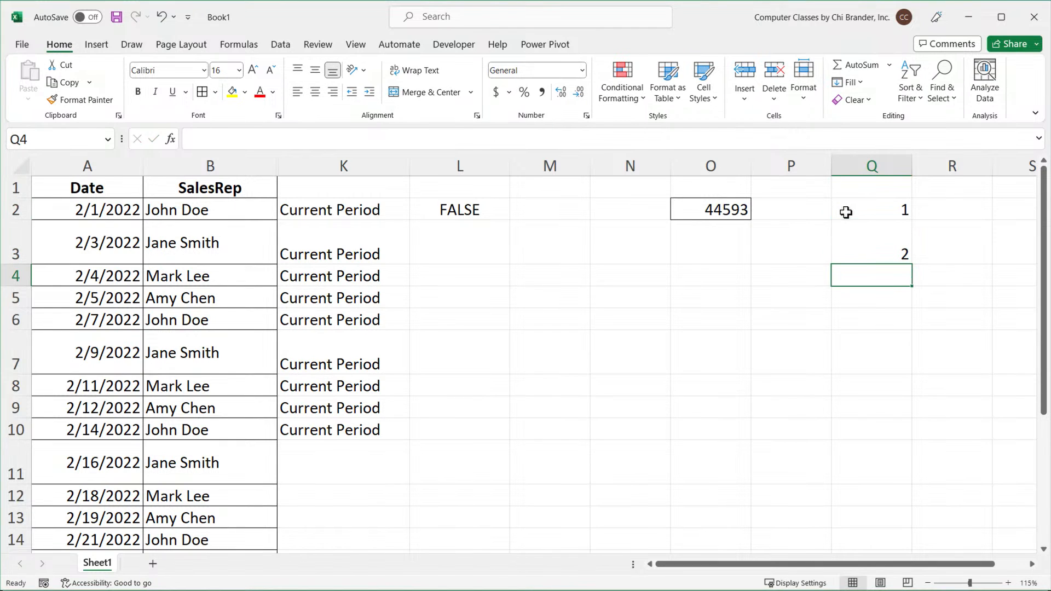
text(3)
key(Return)
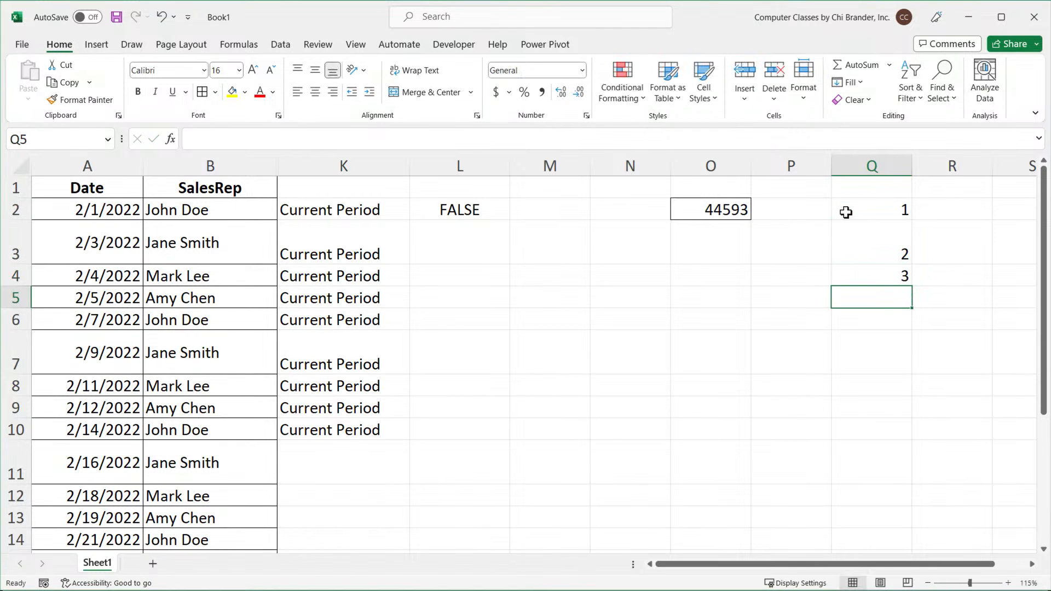
text(7)
key(Return)
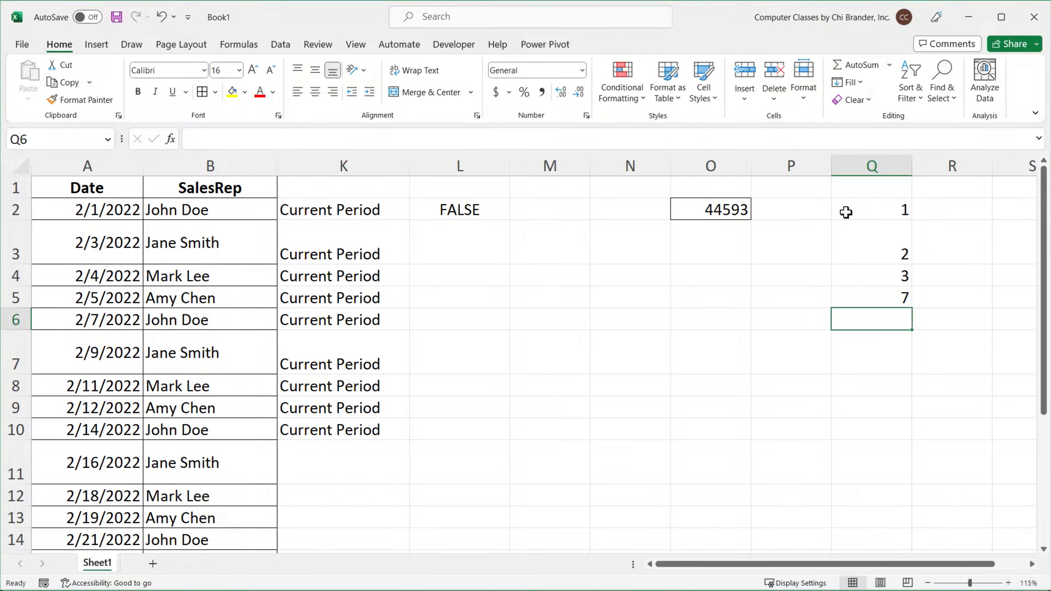
Continue the column Q list with 30, 31, 32, 365, 366 and 367 in cells Q6 through Q11.
drag(871, 208, 871, 297)
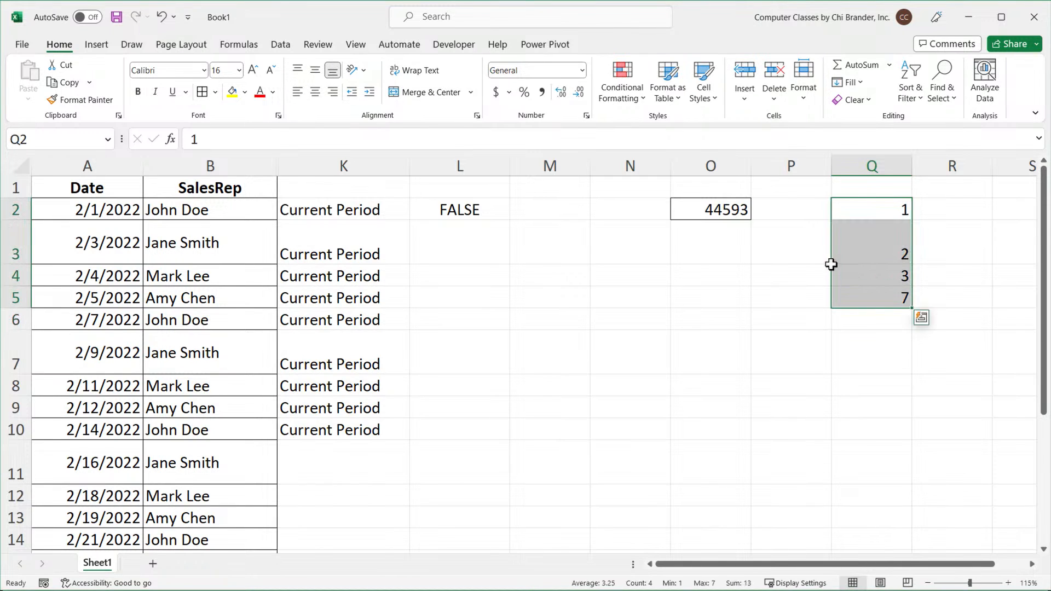
click(874, 322)
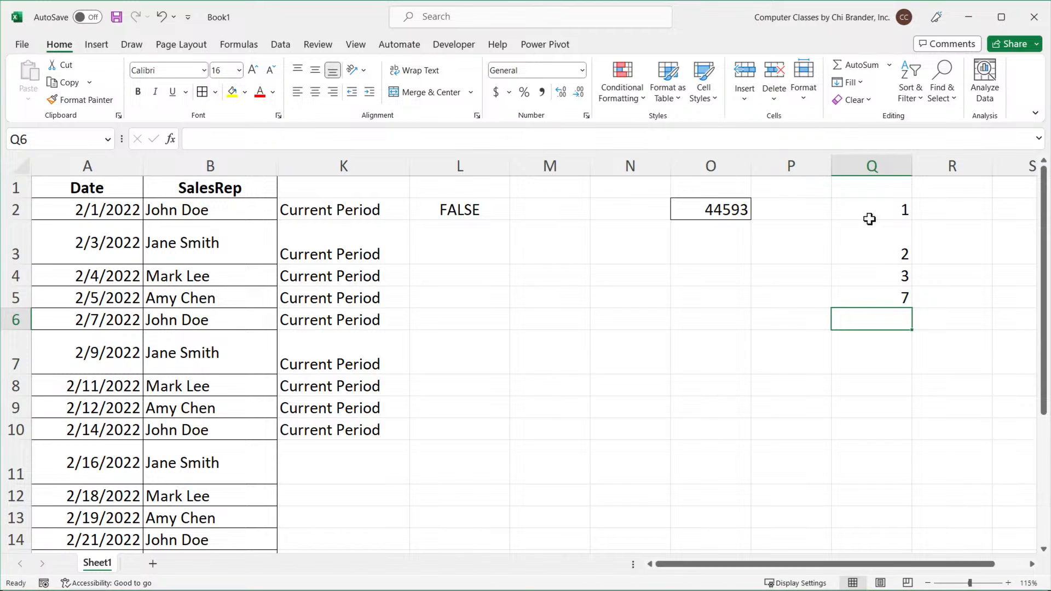
text(30)
key(Return)
text(31)
key(Return)
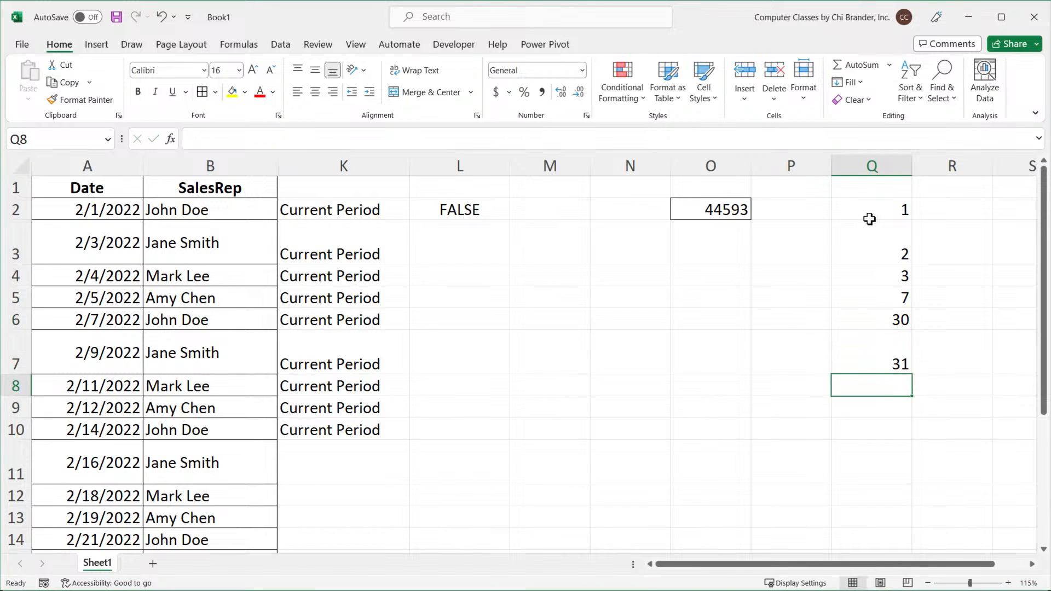
text(32)
key(Return)
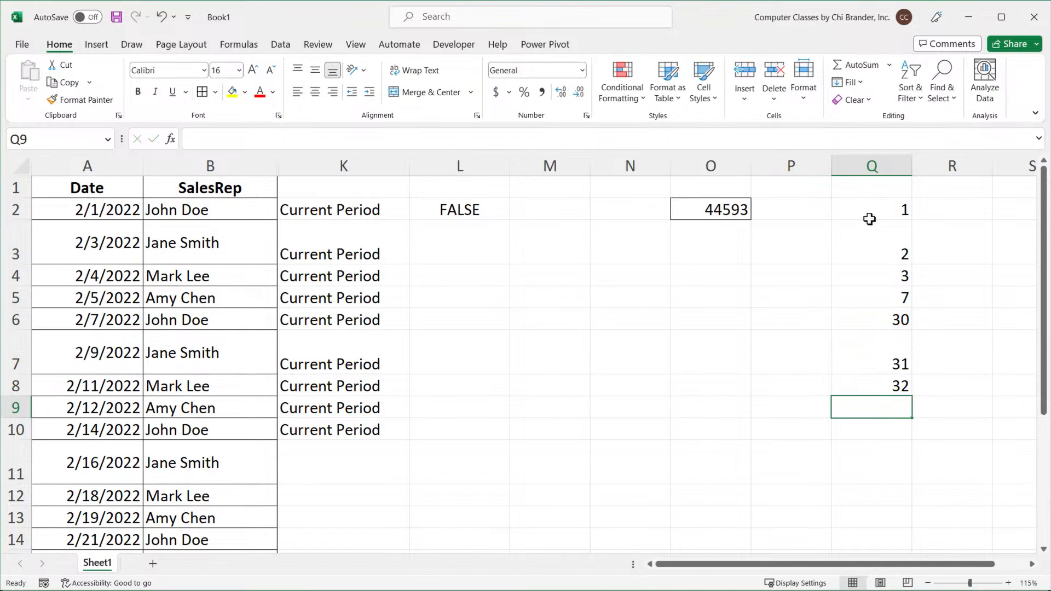
text(365)
key(Return)
text(366)
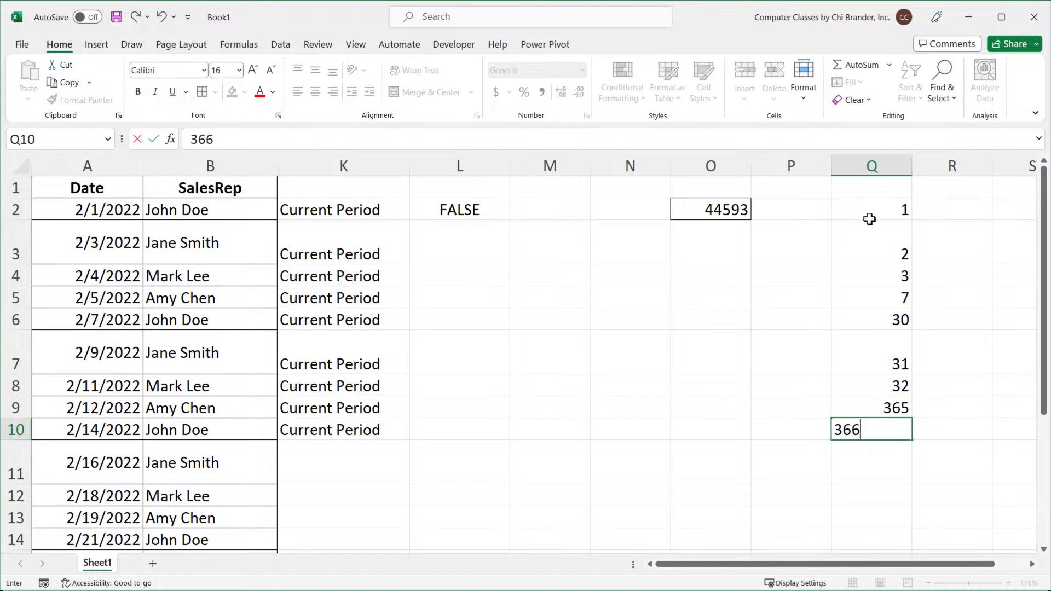
key(Return)
text(367)
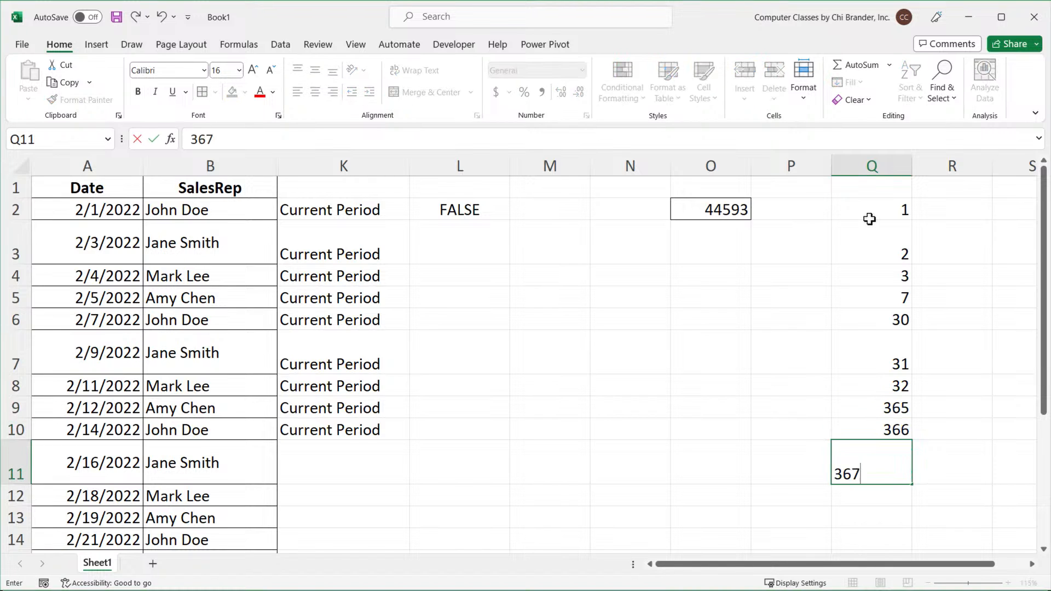
key(Return)
Copy the numbers in Q2:Q11 into column R starting at R2 and format them as Short Date.
drag(873, 211, 888, 457)
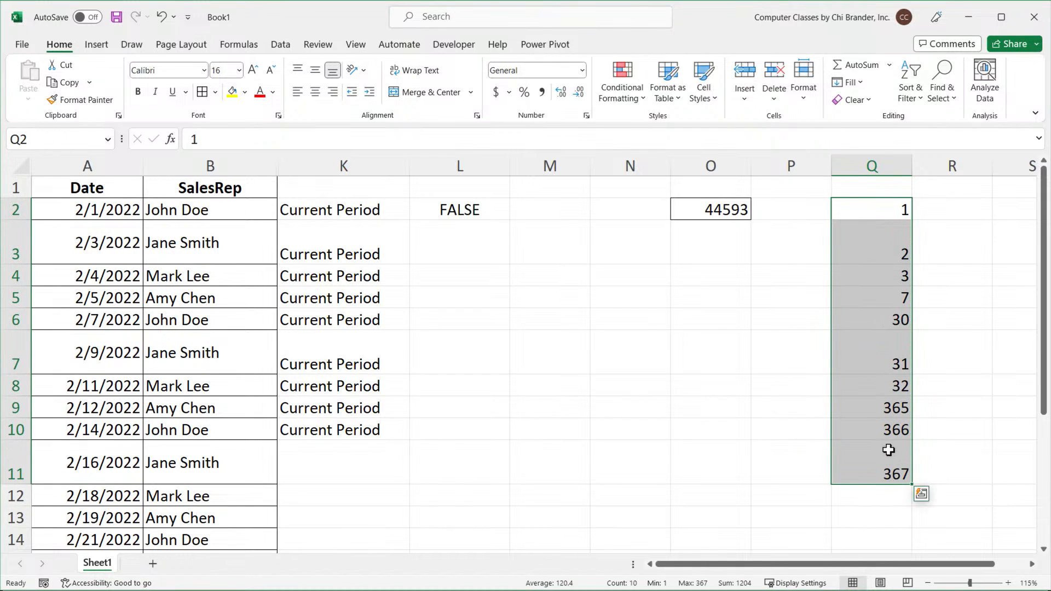
key(ctrl+c)
click(955, 209)
key(ctrl+v)
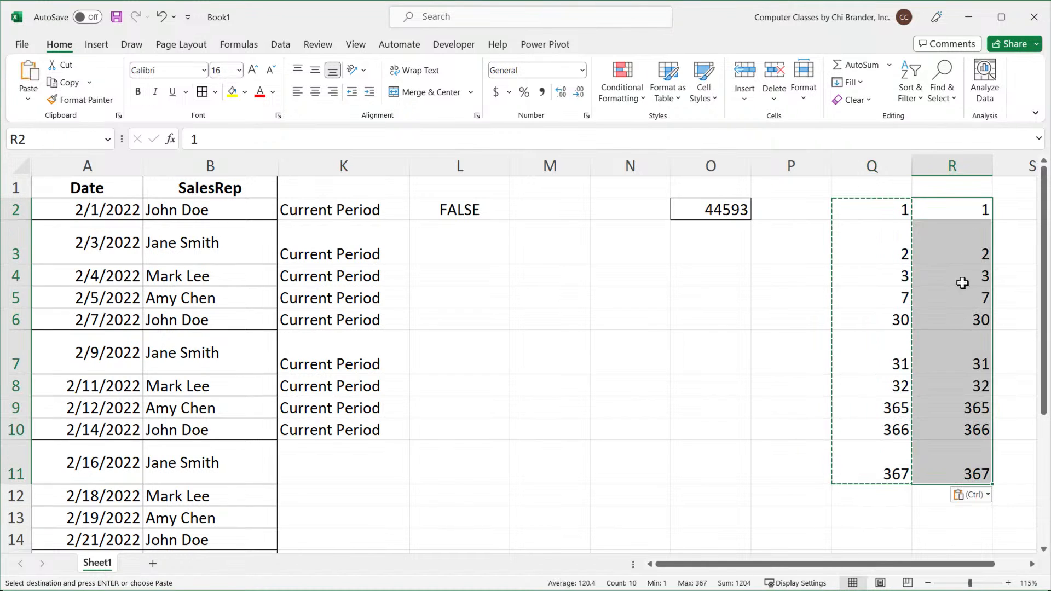
click(583, 70)
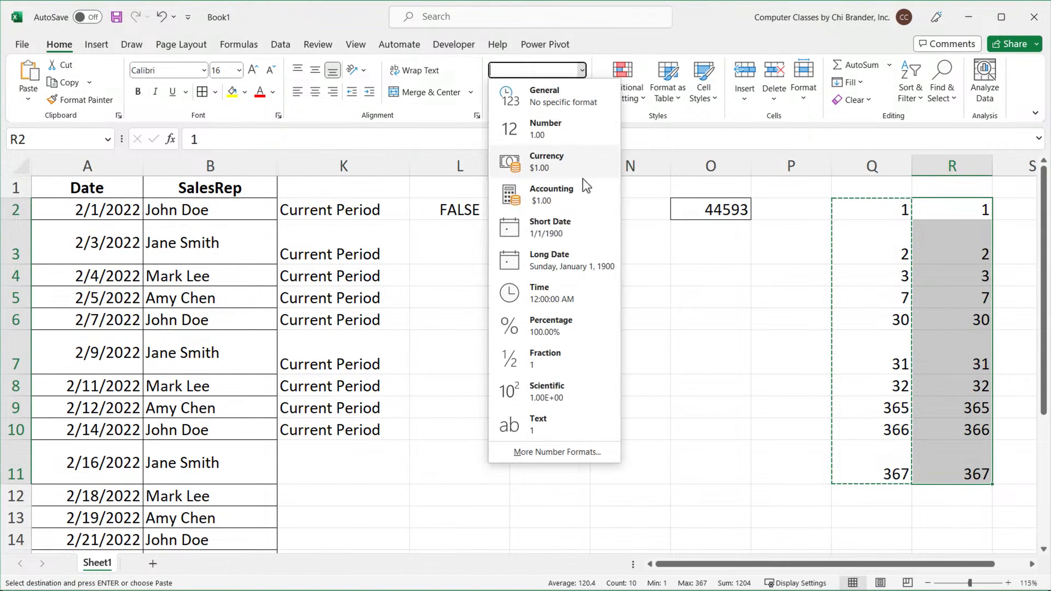
click(570, 226)
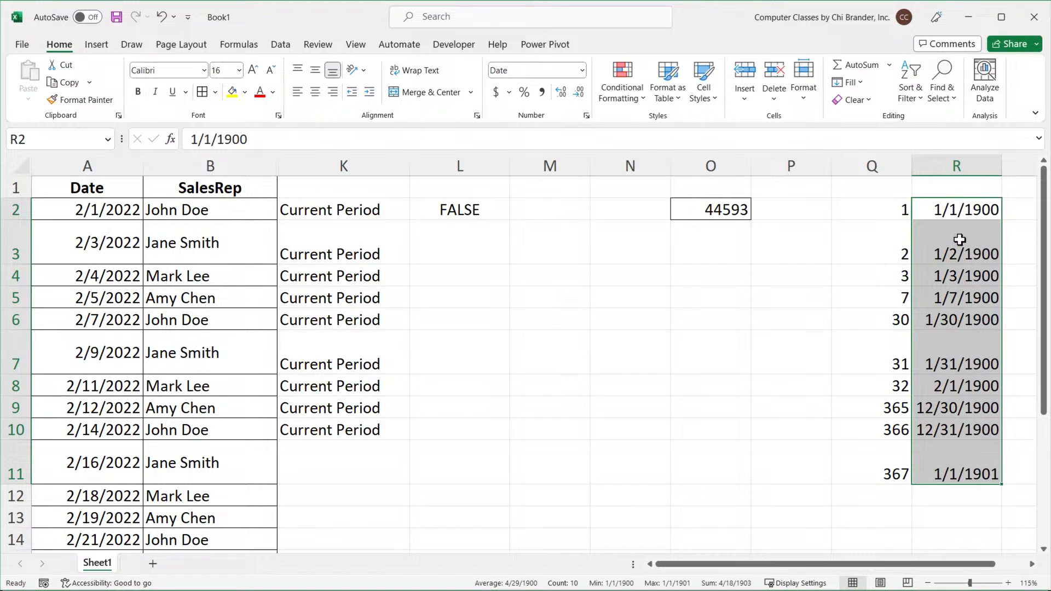
Compare each serial number in column Q with its date in column R, row by row.
click(884, 206)
click(948, 209)
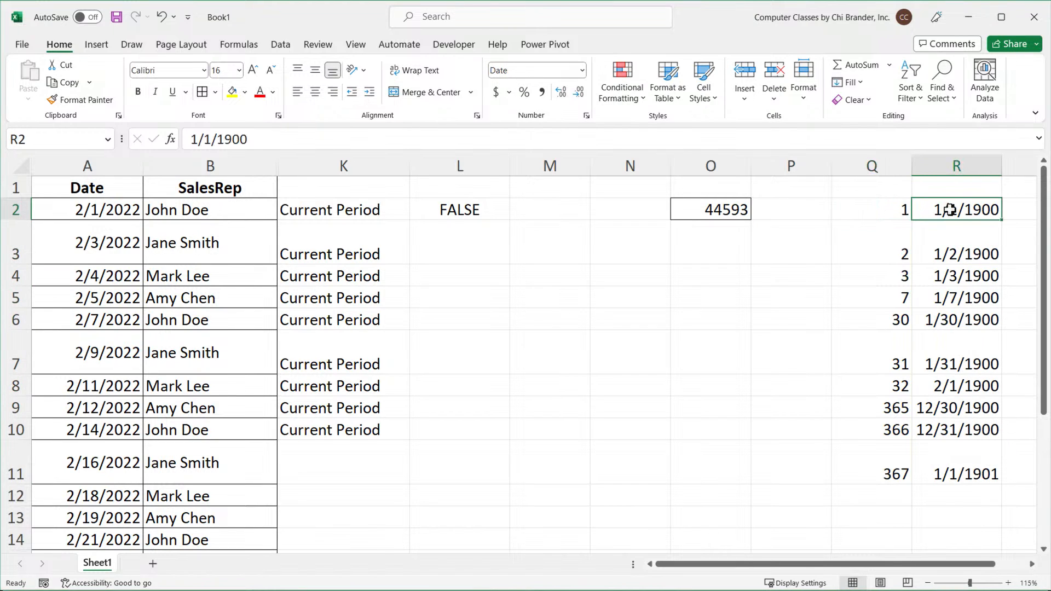
click(892, 255)
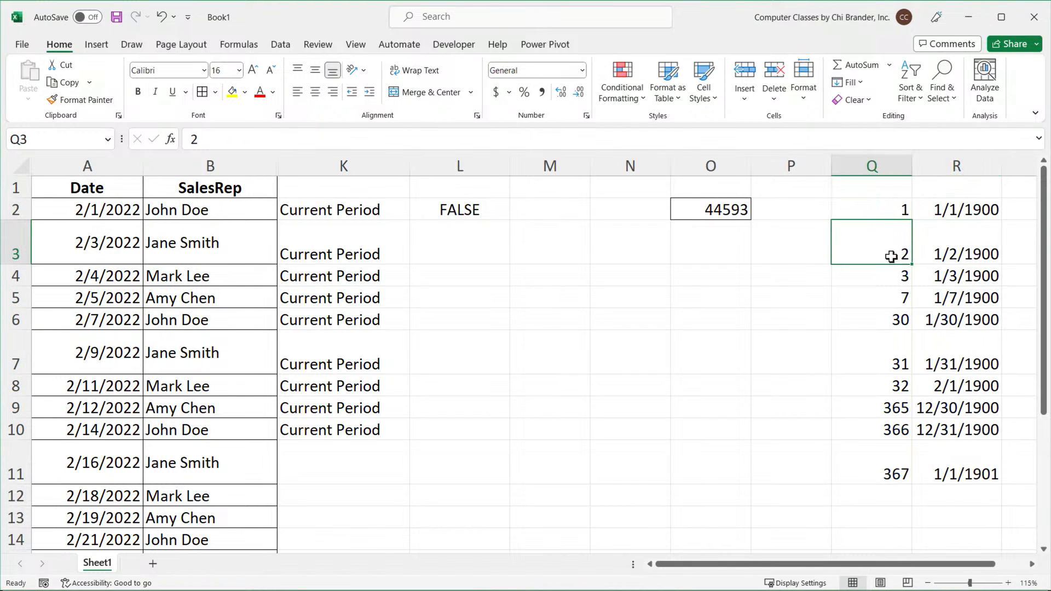
click(969, 255)
click(888, 278)
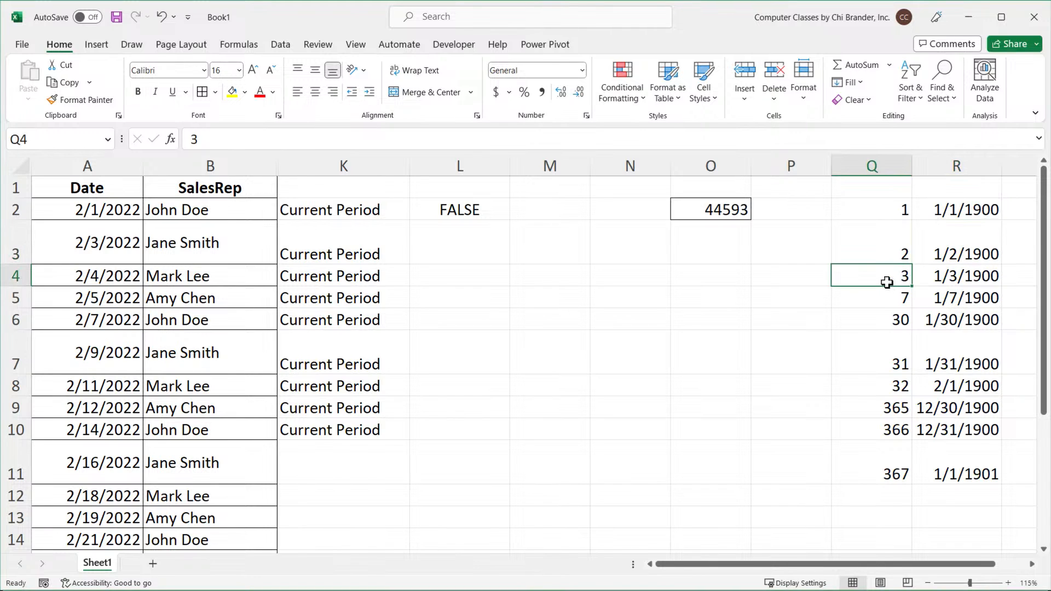
click(958, 279)
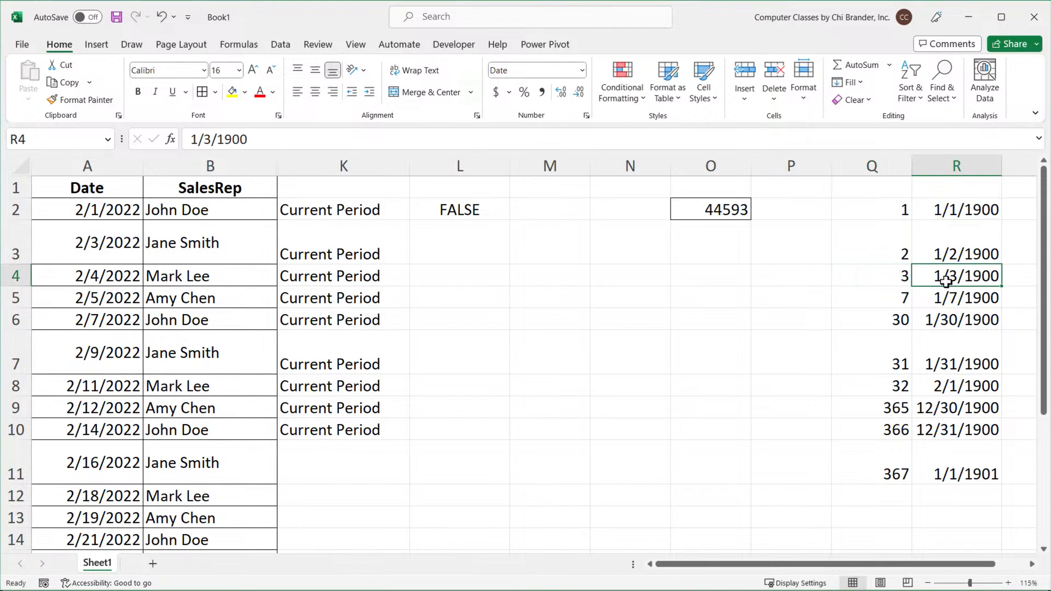
drag(898, 210, 891, 354)
click(892, 354)
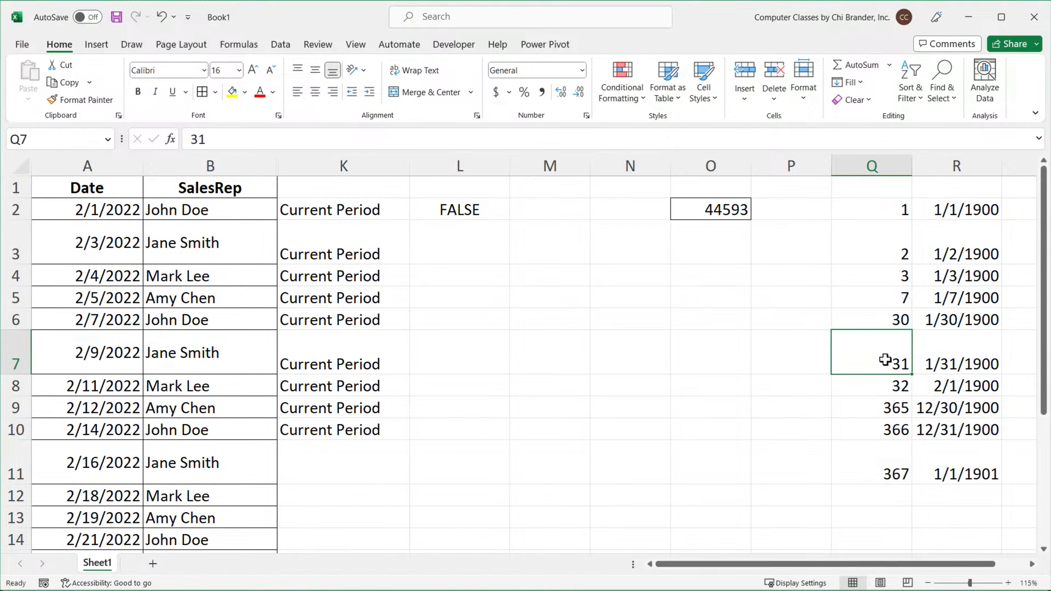
click(973, 363)
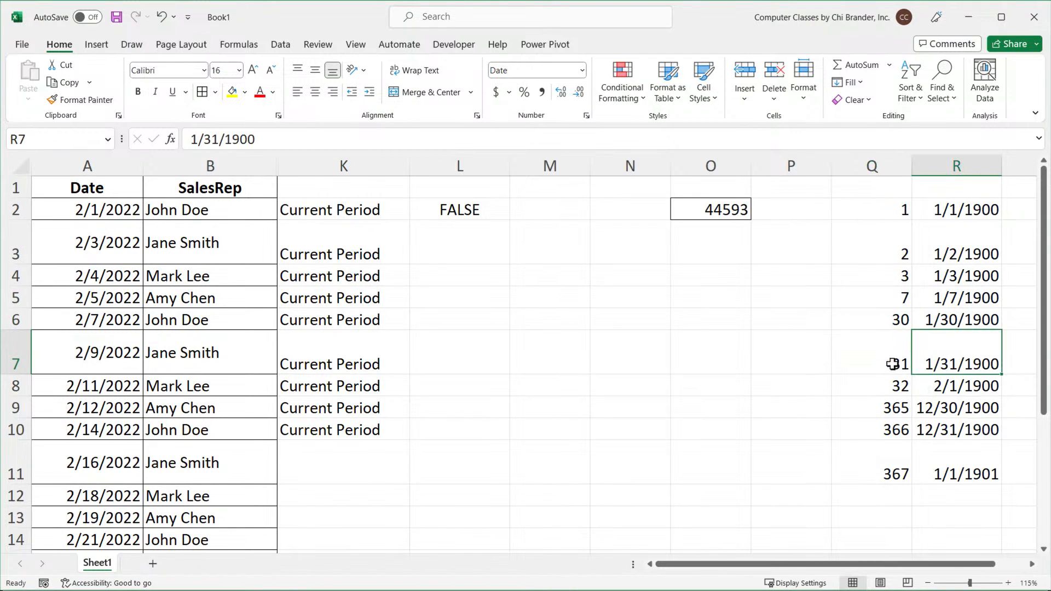
drag(895, 364, 967, 359)
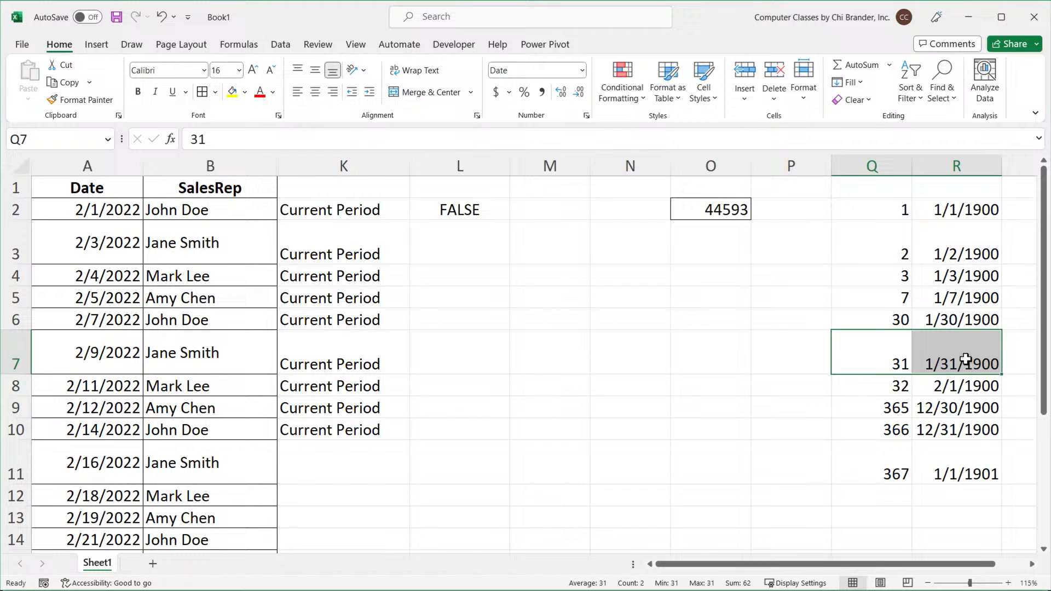
Compare the remaining serial numbers in column Q with their dates in column R, row by row.
click(898, 366)
click(894, 387)
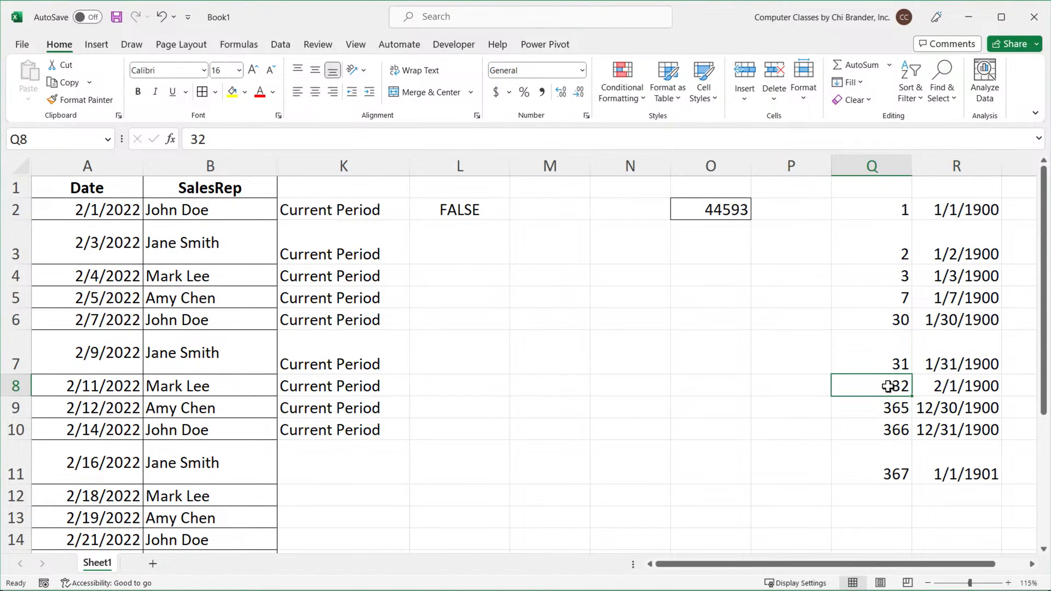
click(961, 387)
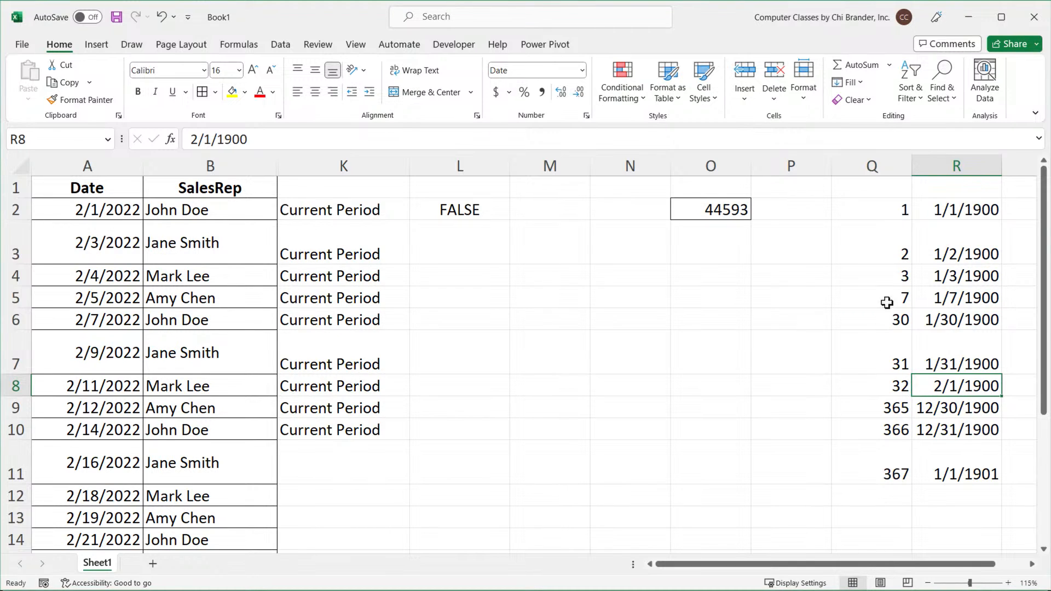
click(895, 406)
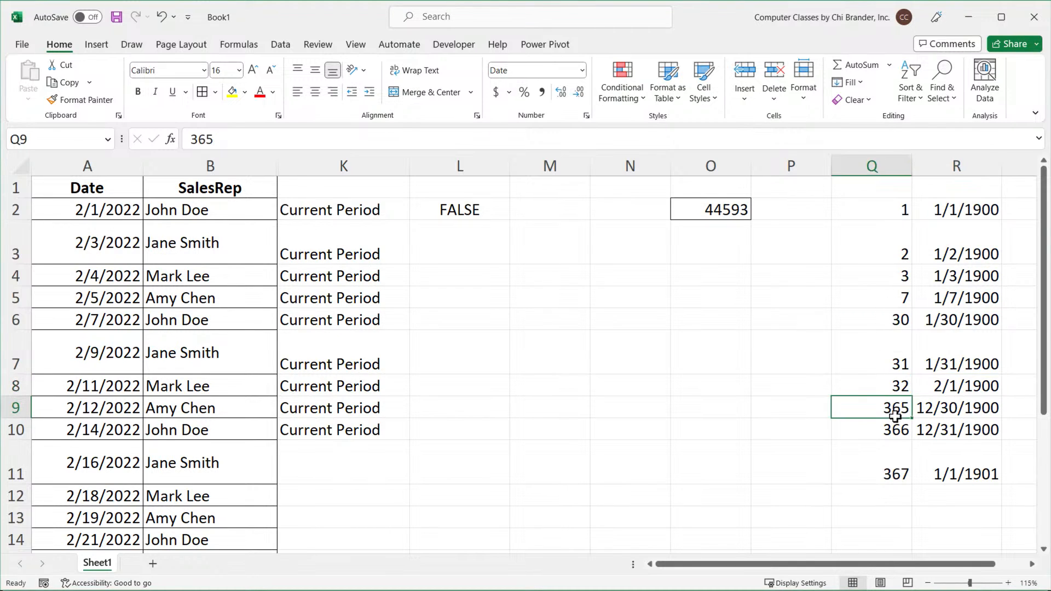
shift+click(941, 425)
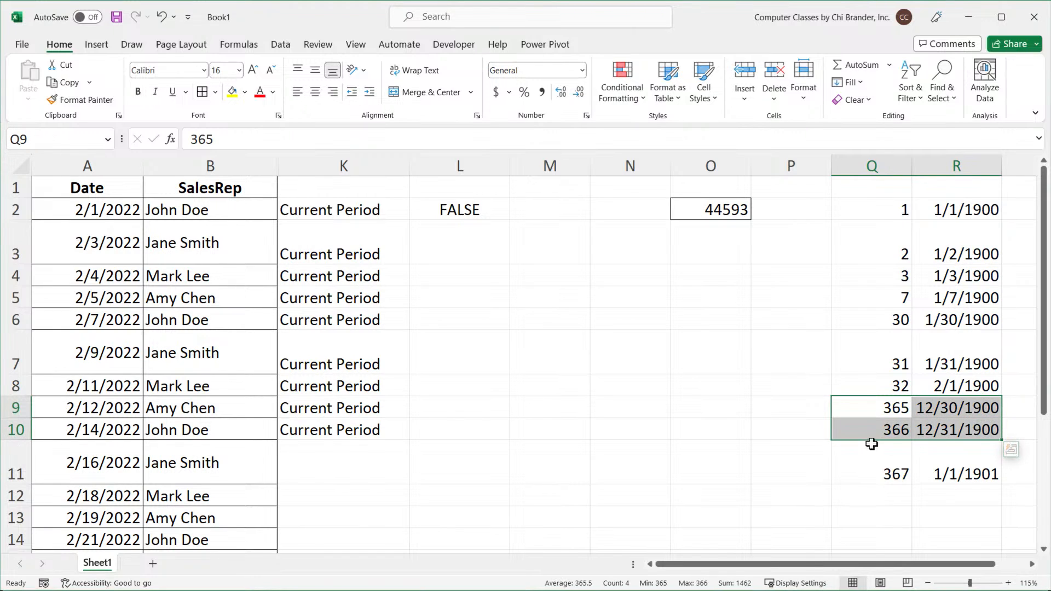
click(907, 434)
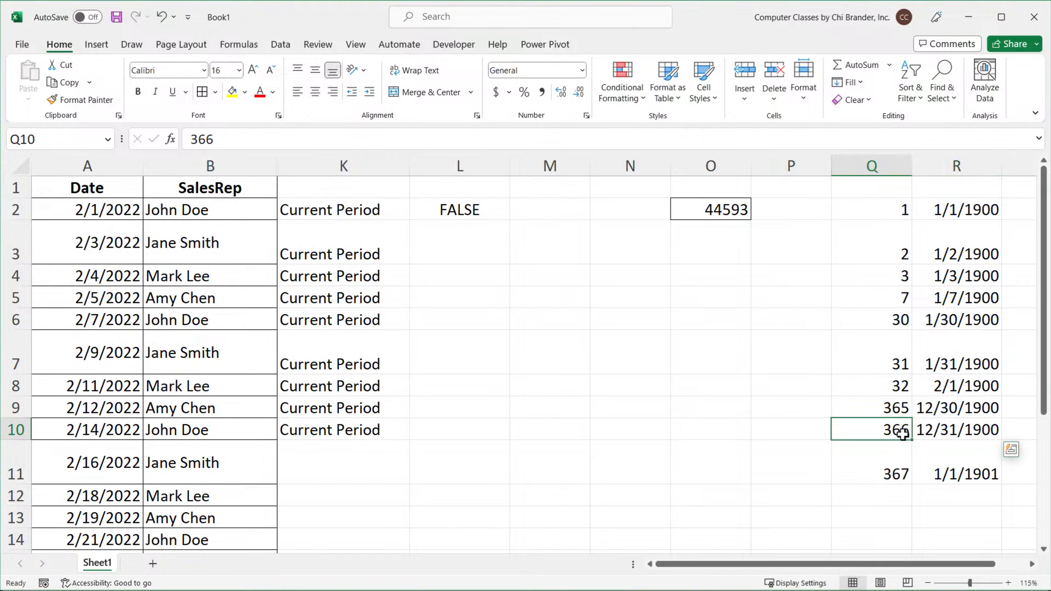
click(953, 434)
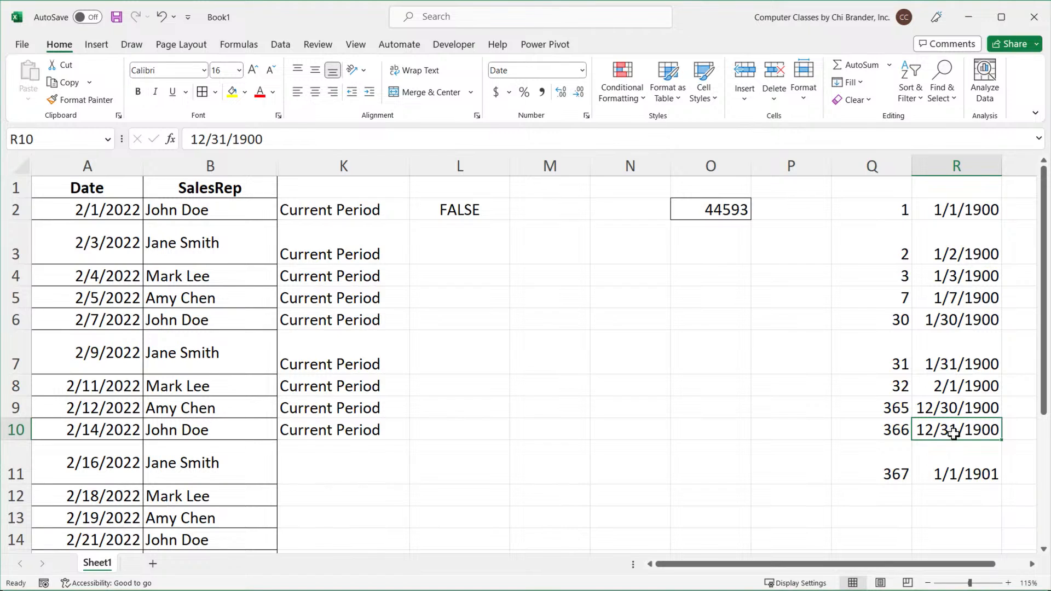
click(895, 474)
click(971, 469)
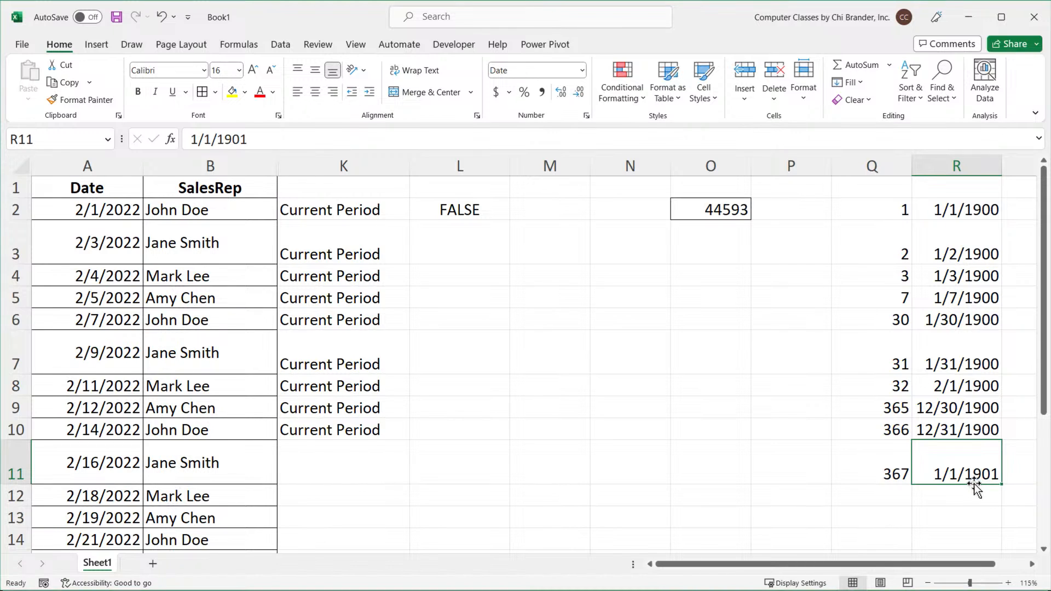
Compare the serial number in O2 with the date in A2 and the first serial and date in Q2 and R2.
click(731, 206)
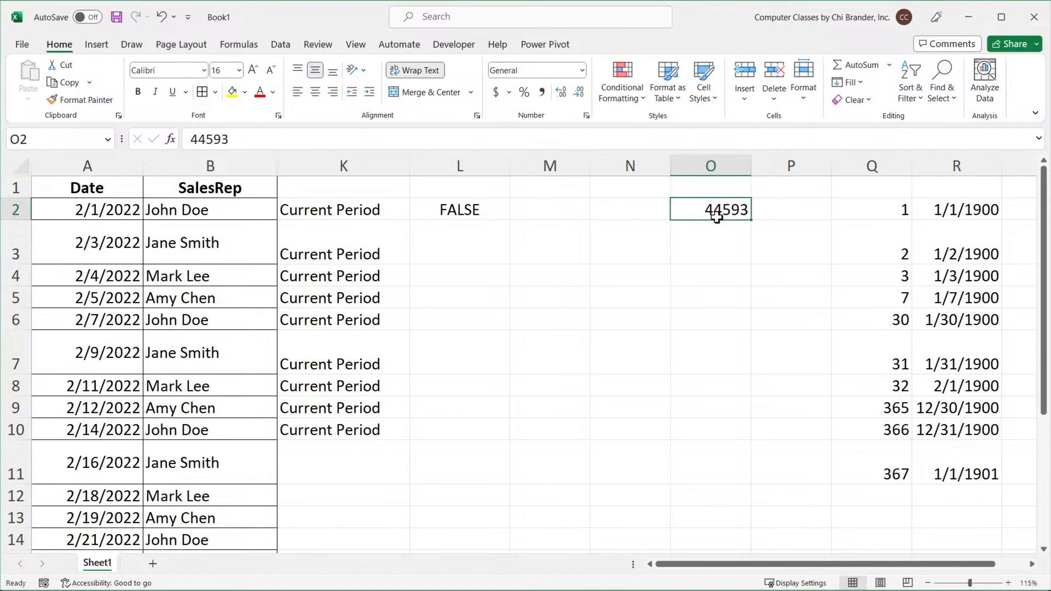
click(103, 213)
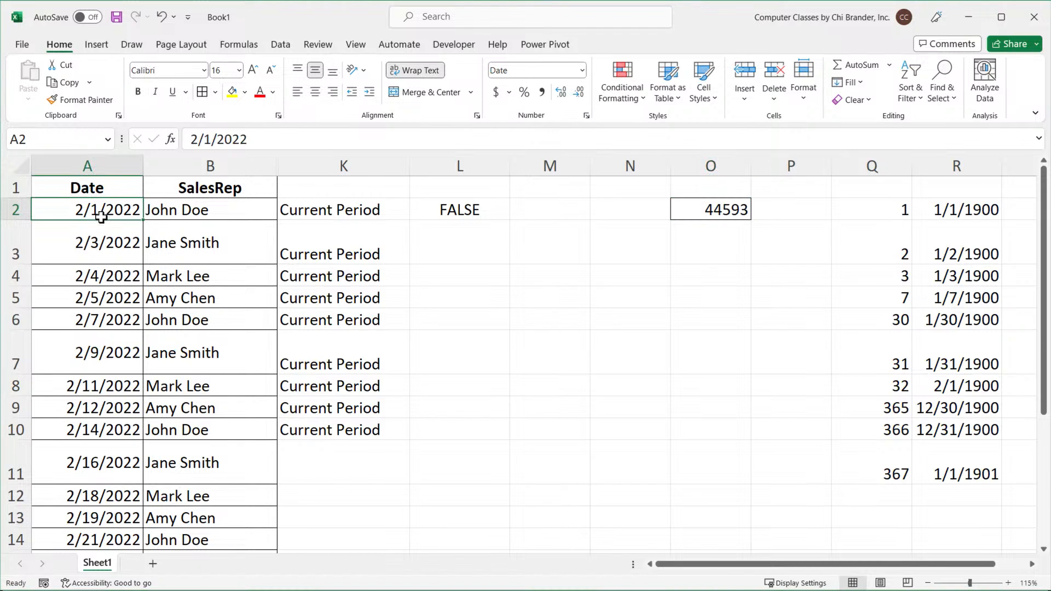
click(717, 210)
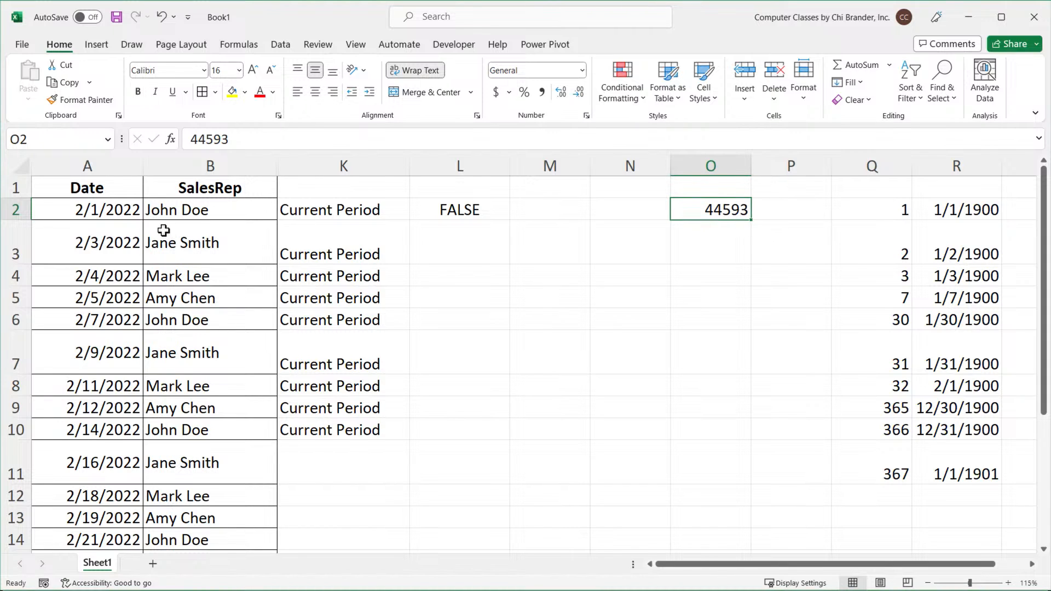
click(894, 209)
click(975, 214)
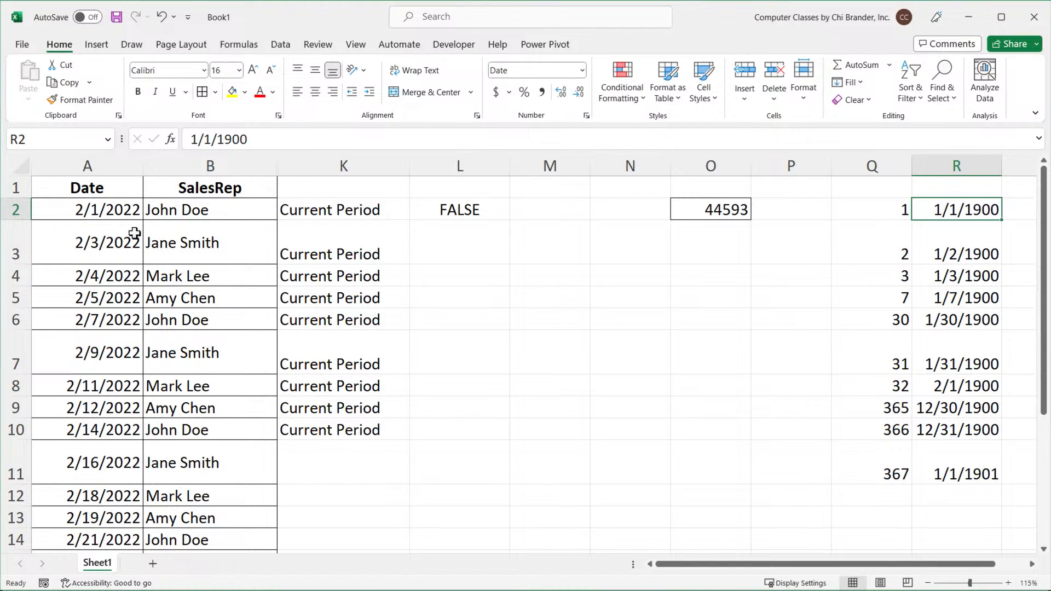
click(109, 211)
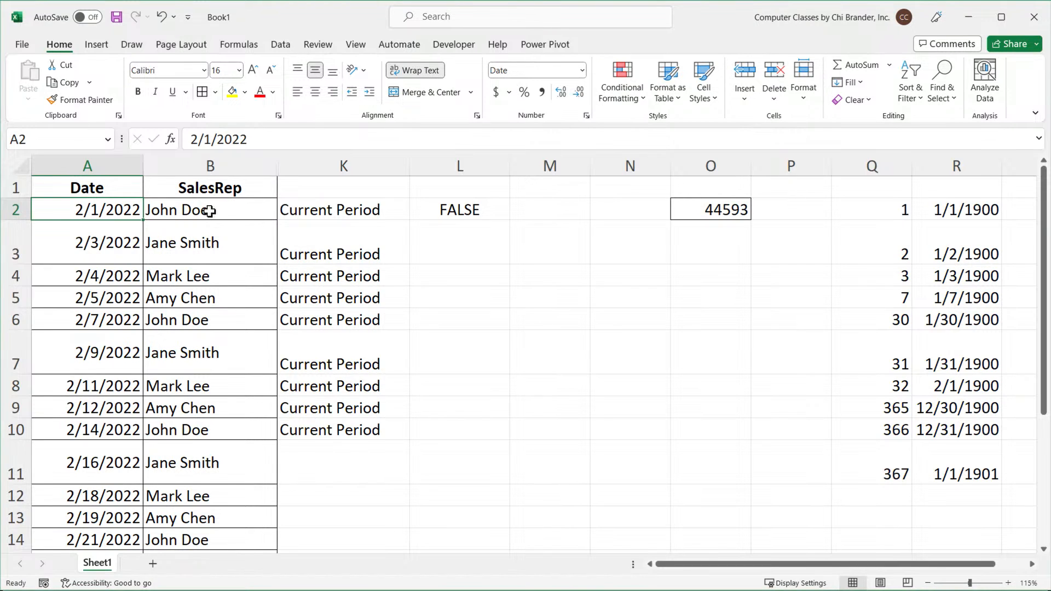
Clear the serial-number test values from Q2:R11.
drag(872, 219, 968, 443)
key(Delete)
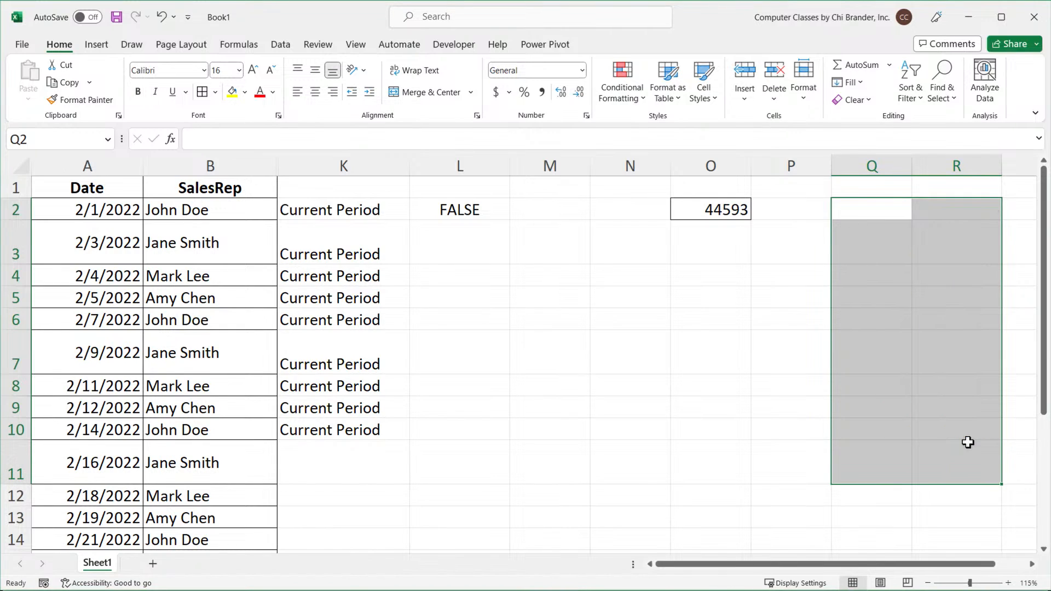
click(722, 218)
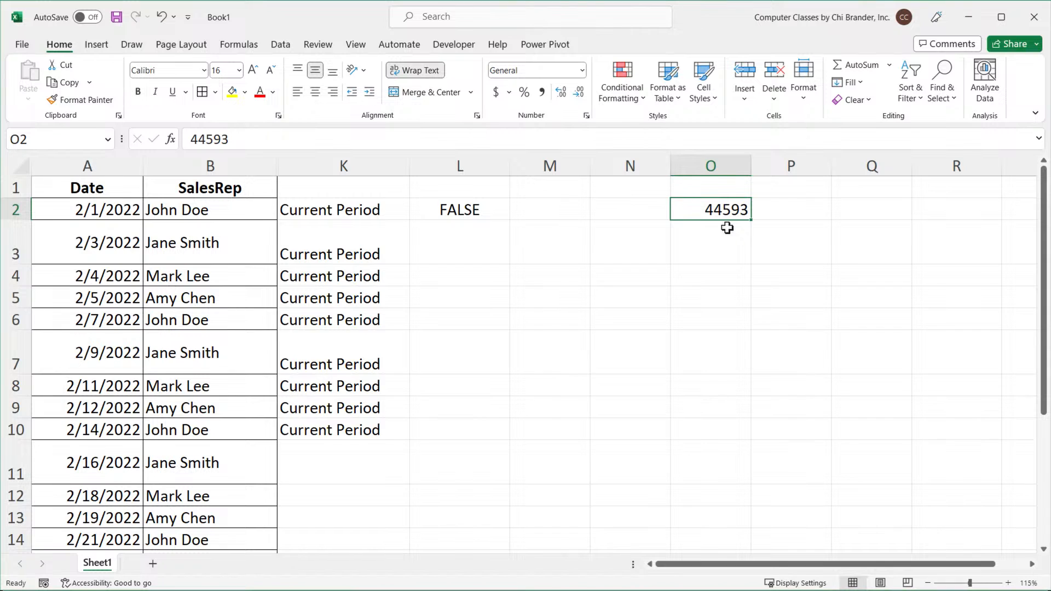
Enter the date 2/4/2022 in O7 and 3/17/2022 in P7.
click(717, 342)
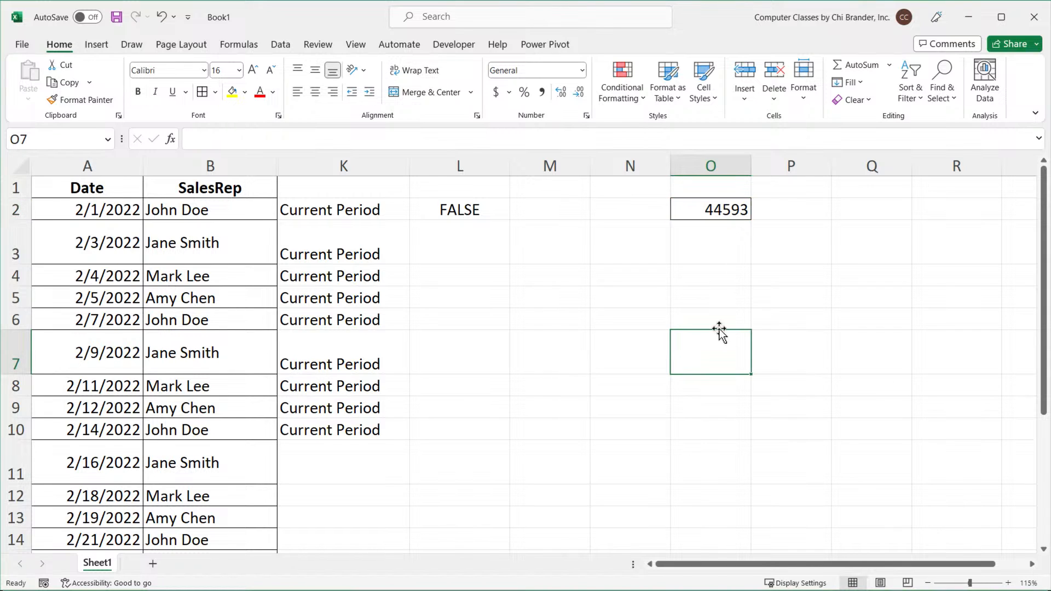
text(2/)
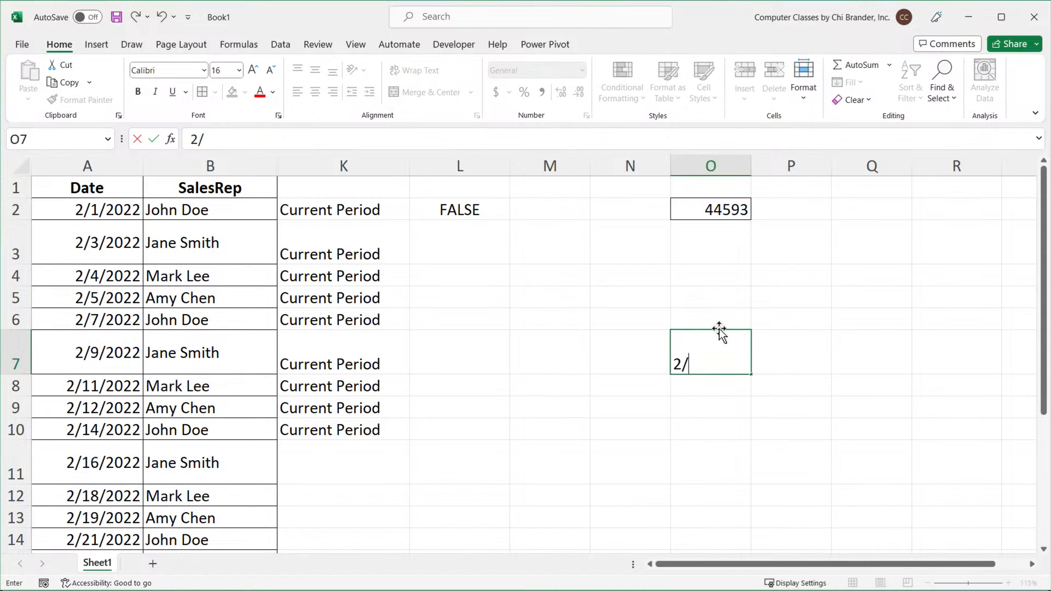
text(4/2022)
key(Tab)
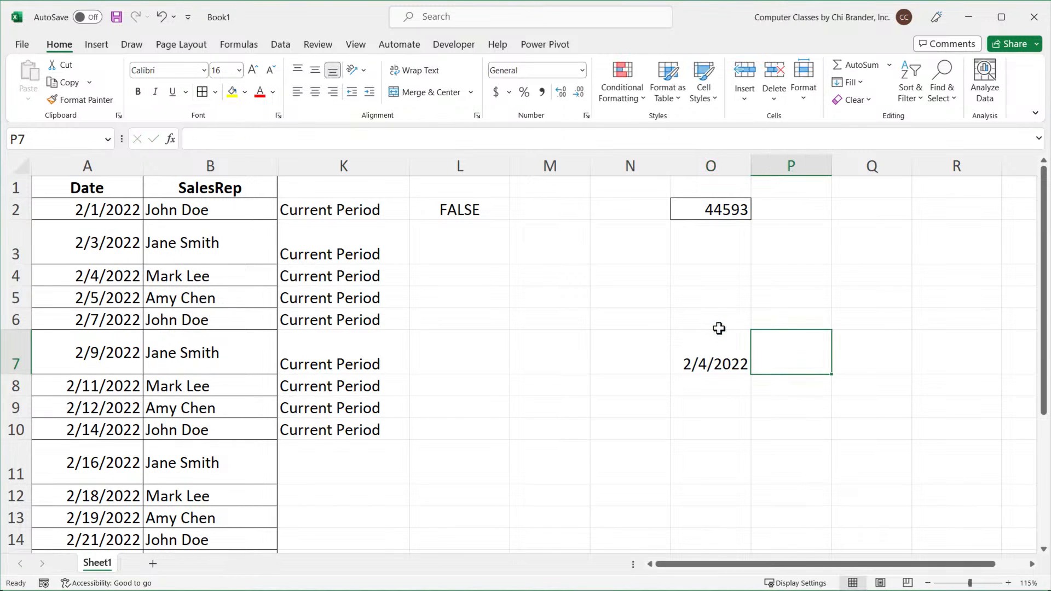
text(3)
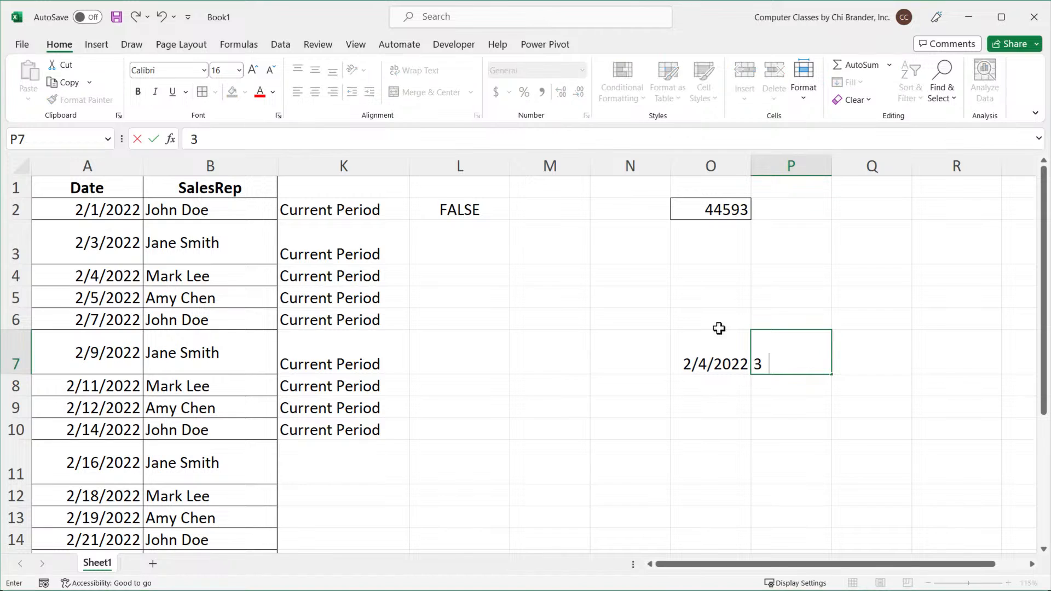
text(/17/2022)
key(Return)
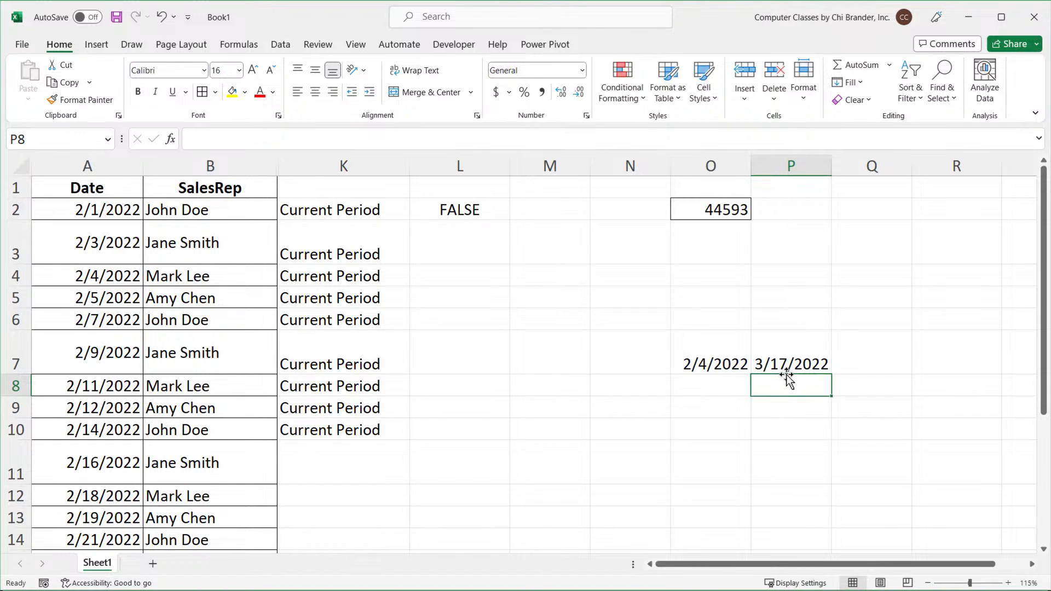
Format the two dates in O7:P7 as General to show their serial numbers.
click(723, 364)
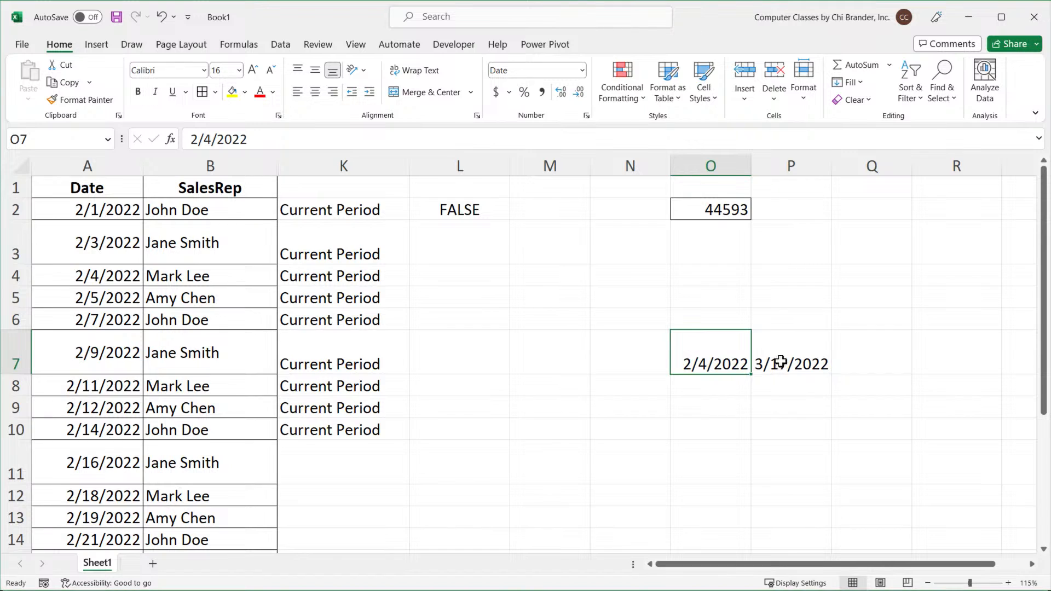
drag(790, 359, 715, 364)
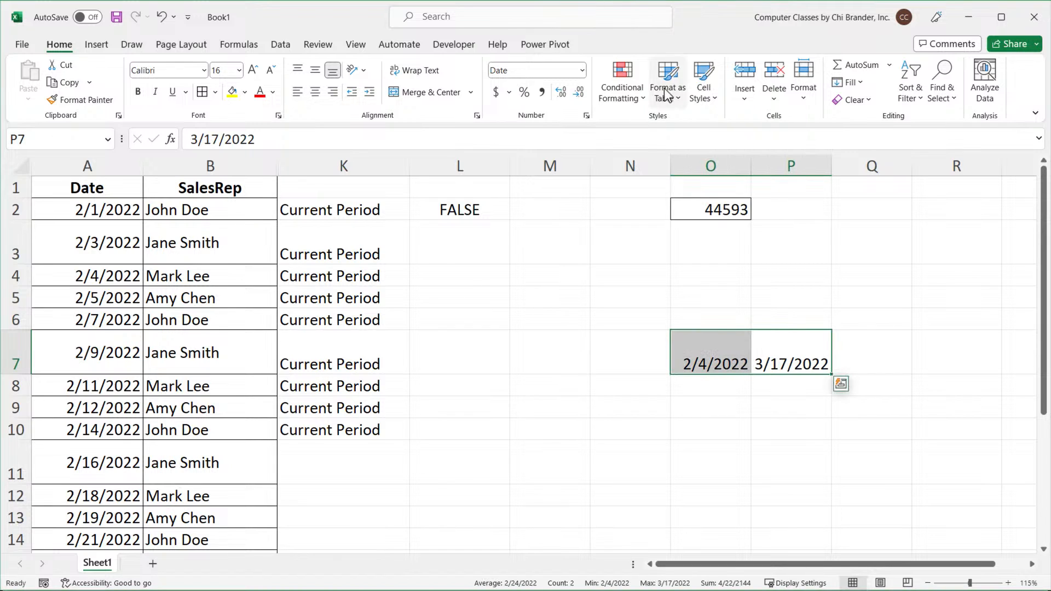
click(584, 73)
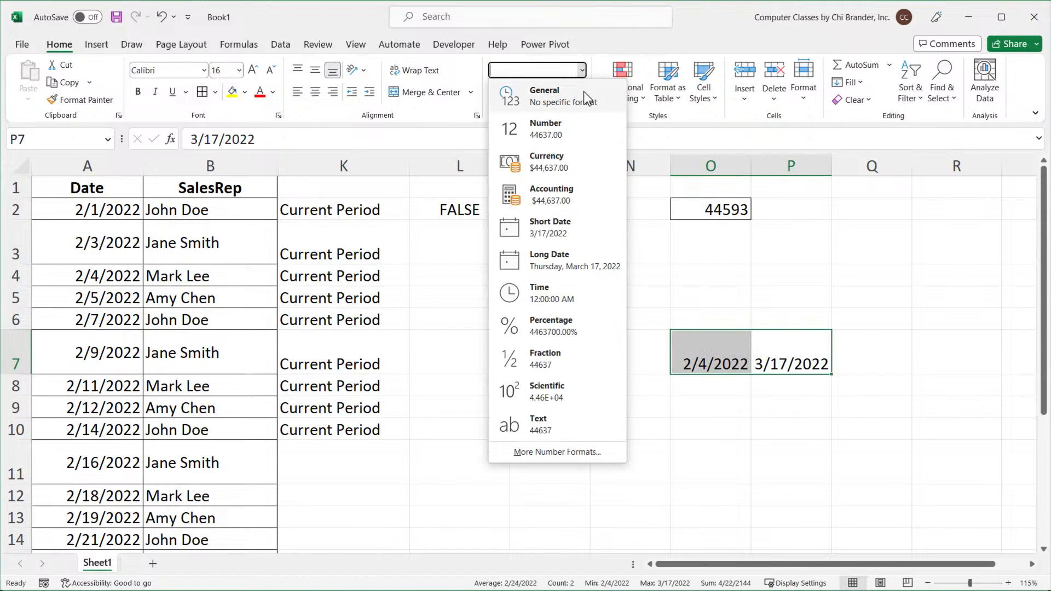
click(583, 99)
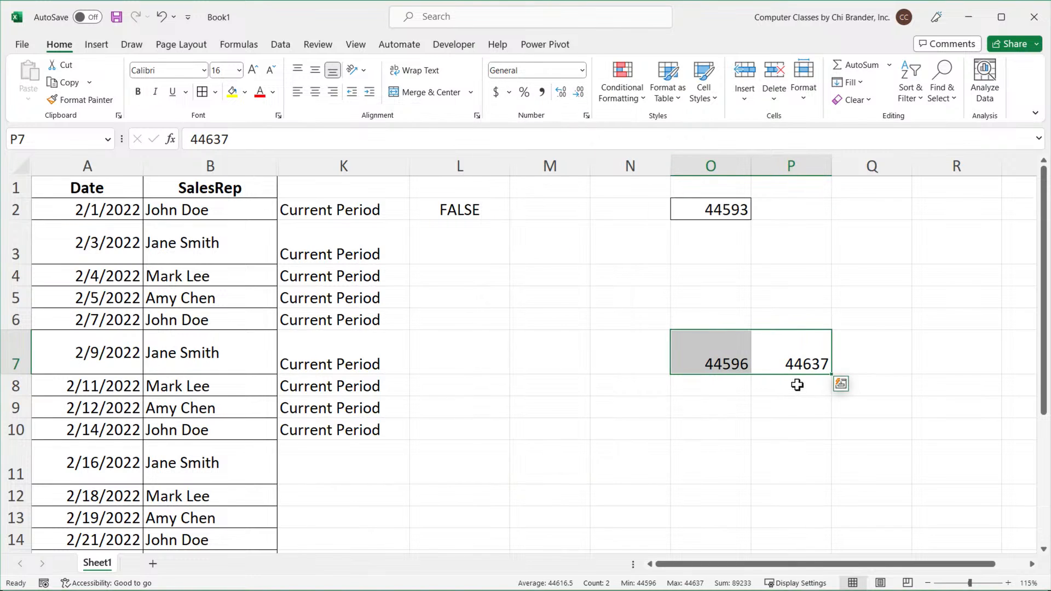
click(809, 363)
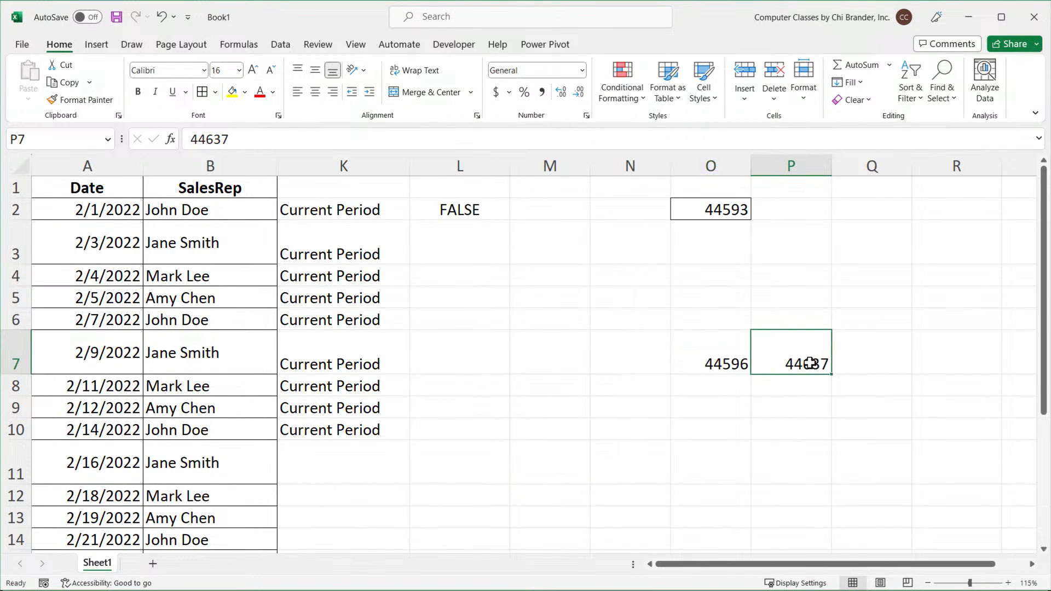
Enter a formula in R7 subtracting O7 from P7.
click(740, 363)
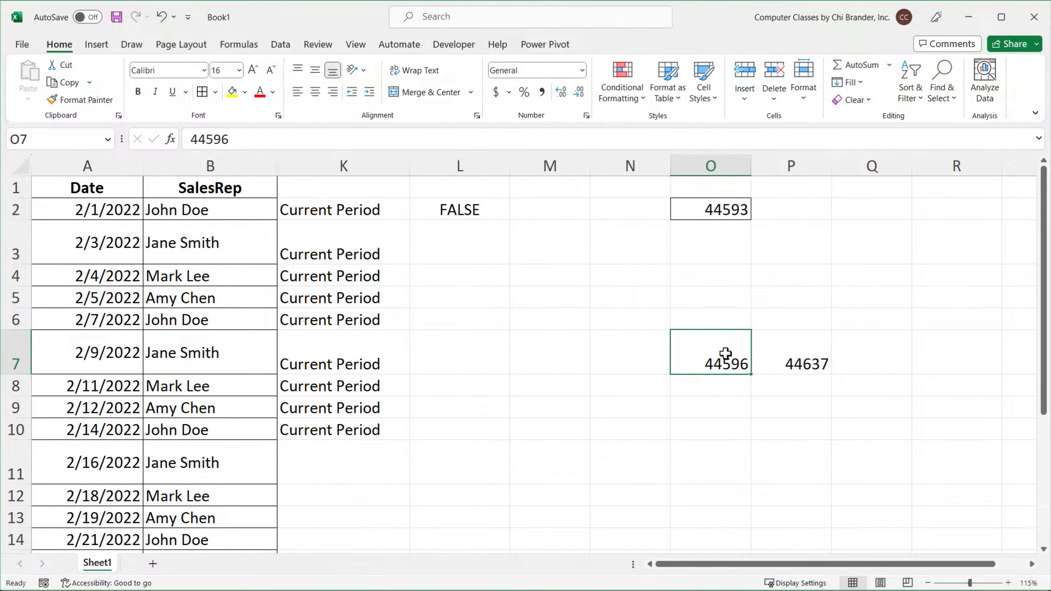
click(930, 362)
text(=)
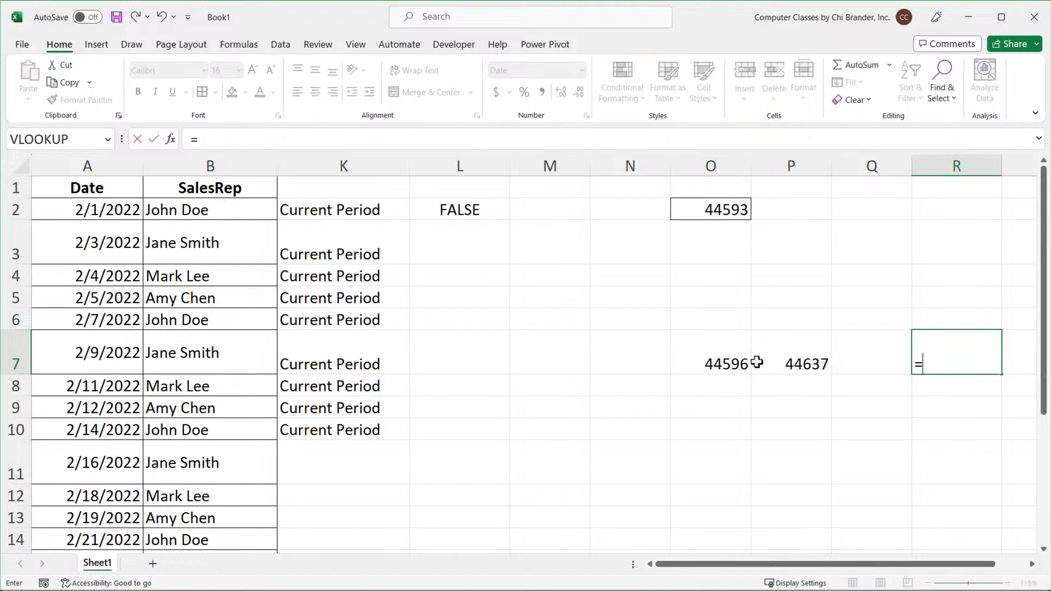
click(798, 362)
text(-)
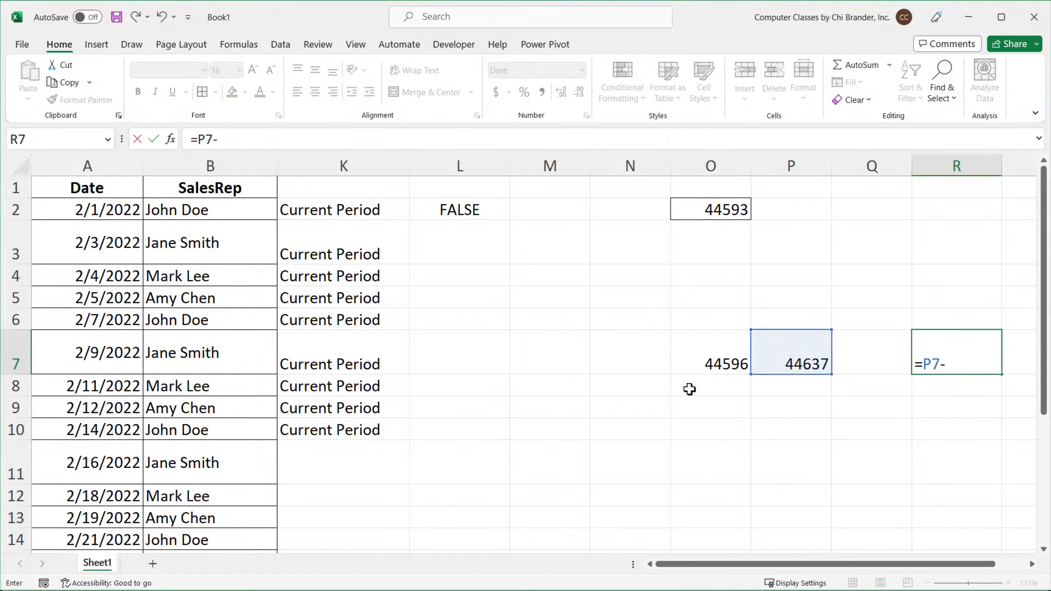
click(704, 359)
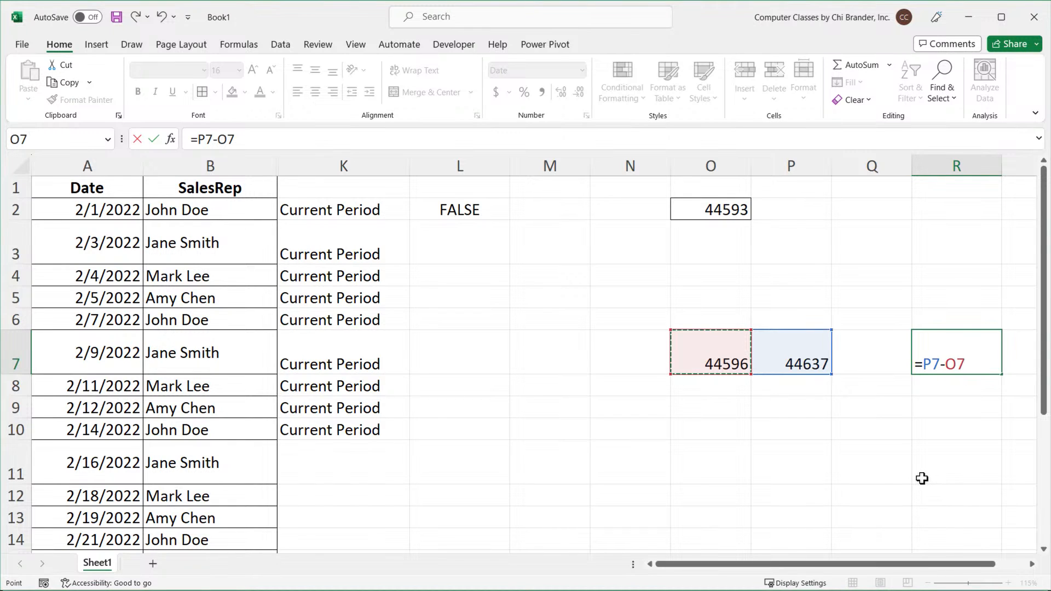
key(Return)
Format the result in R7 as General.
click(962, 360)
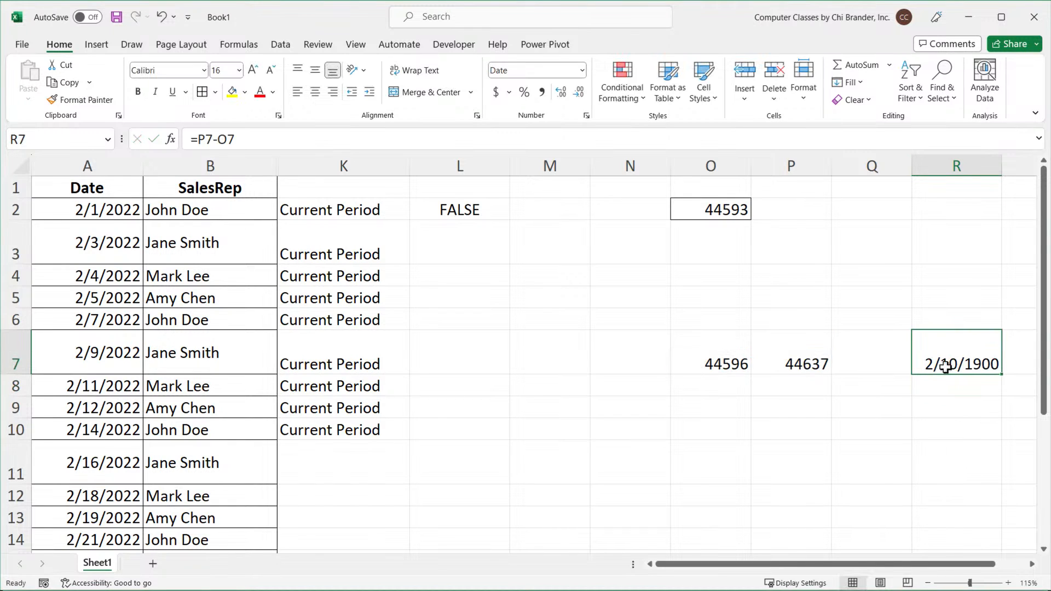
click(583, 70)
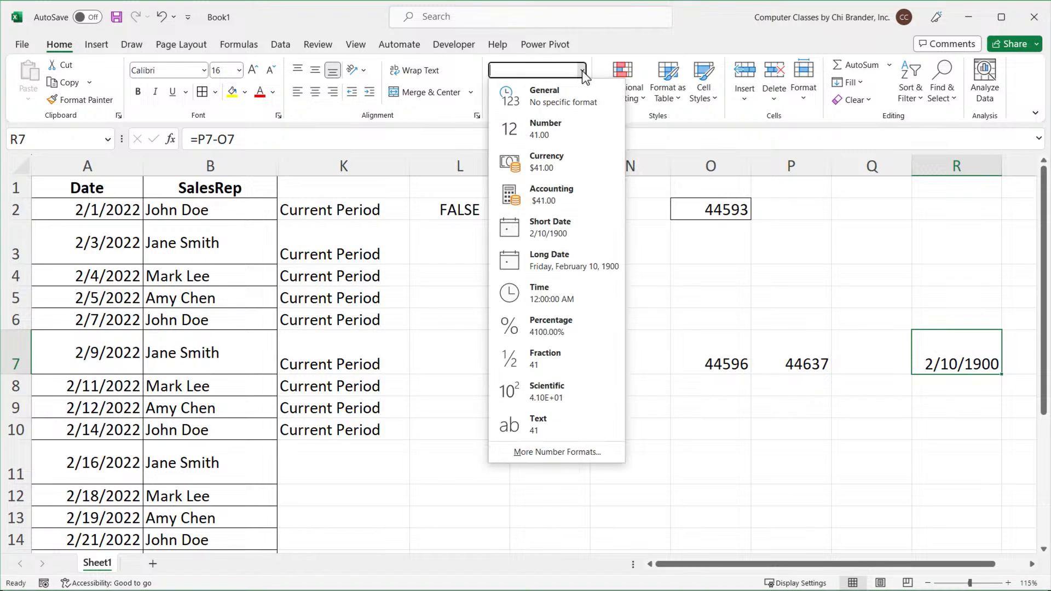
click(565, 102)
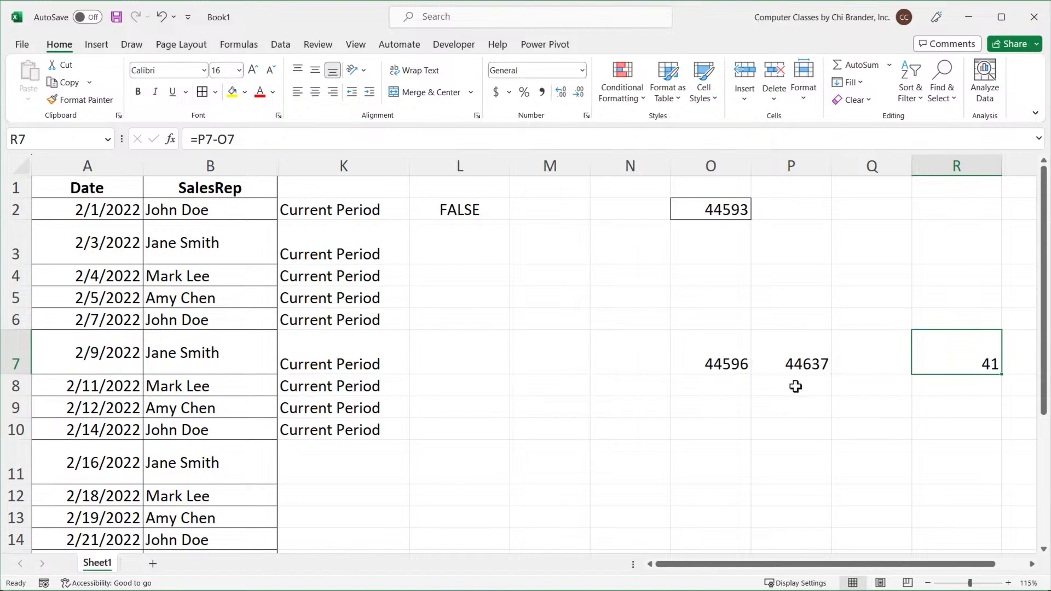
Clear the subtraction formula from R7.
click(794, 363)
click(718, 360)
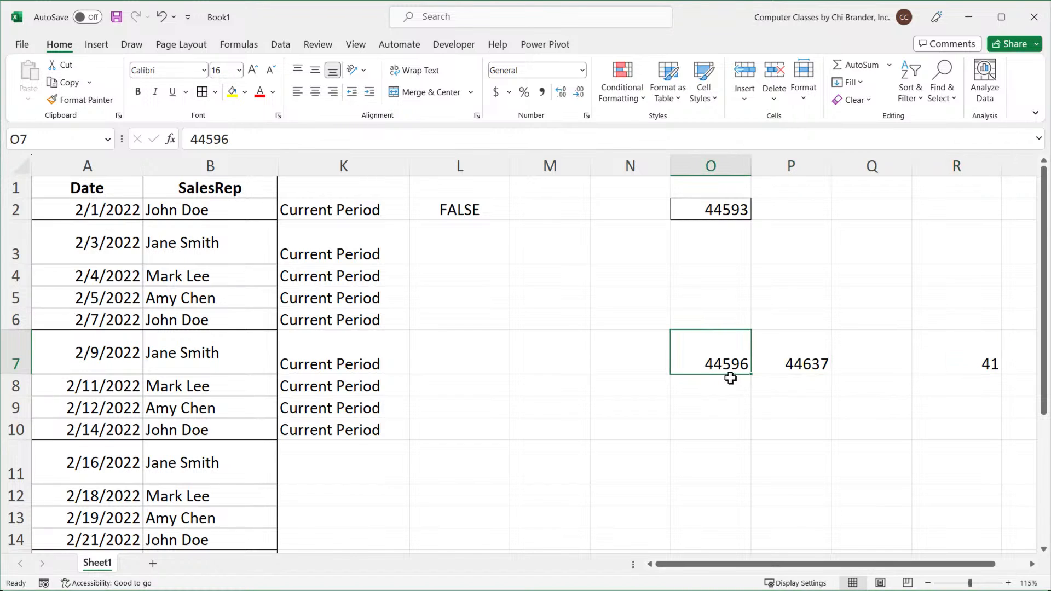
click(979, 360)
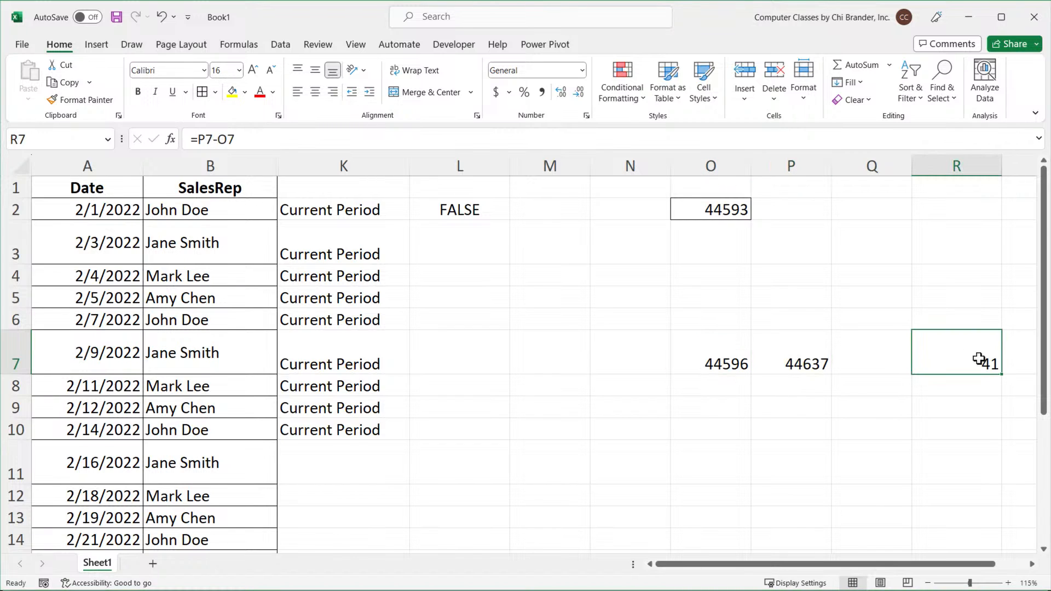
key(BackSpace)
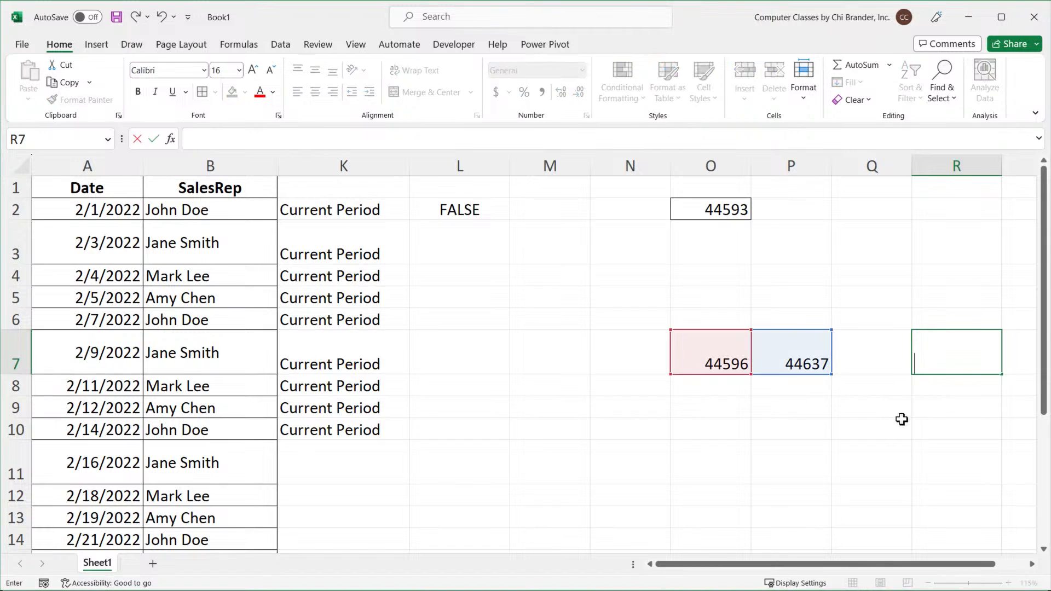
click(901, 423)
Format the two dates in O7:P7 as Date again.
drag(722, 358, 766, 356)
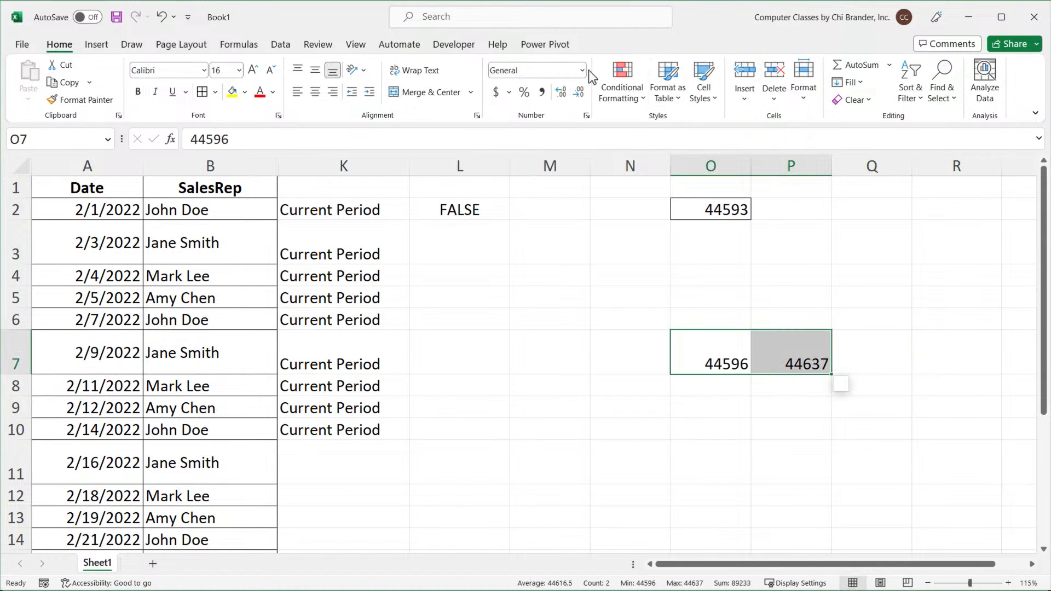
click(582, 70)
click(575, 219)
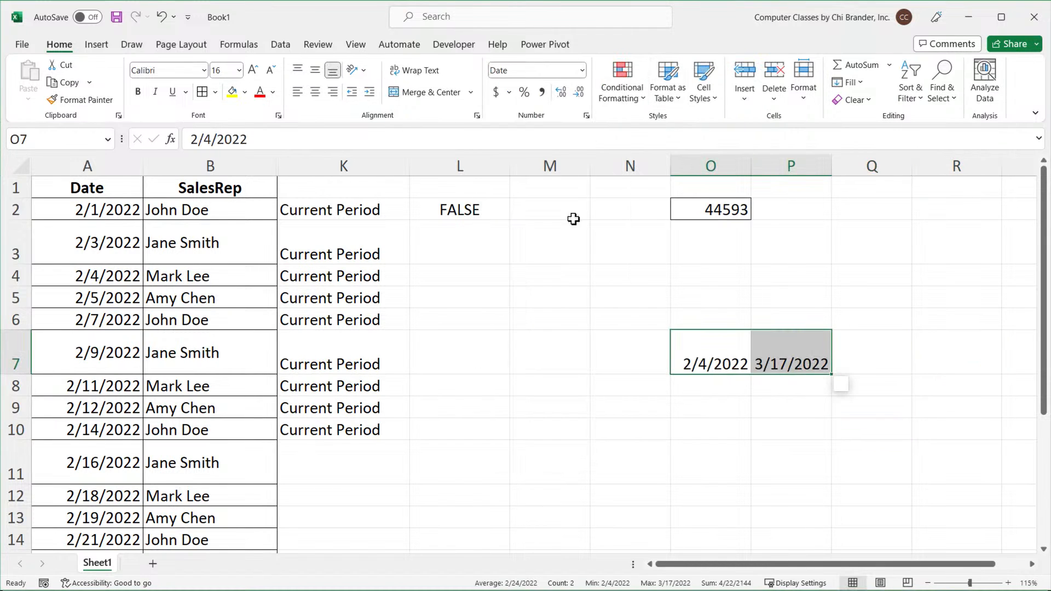
Enter a formula in R7 subtracting O7 from P7.
click(925, 370)
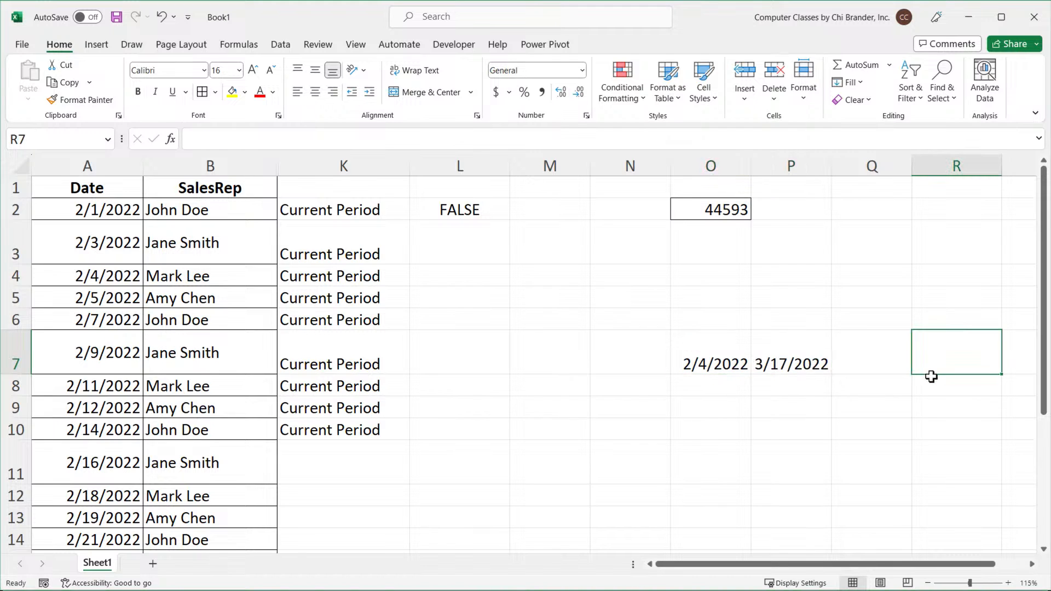
text(=)
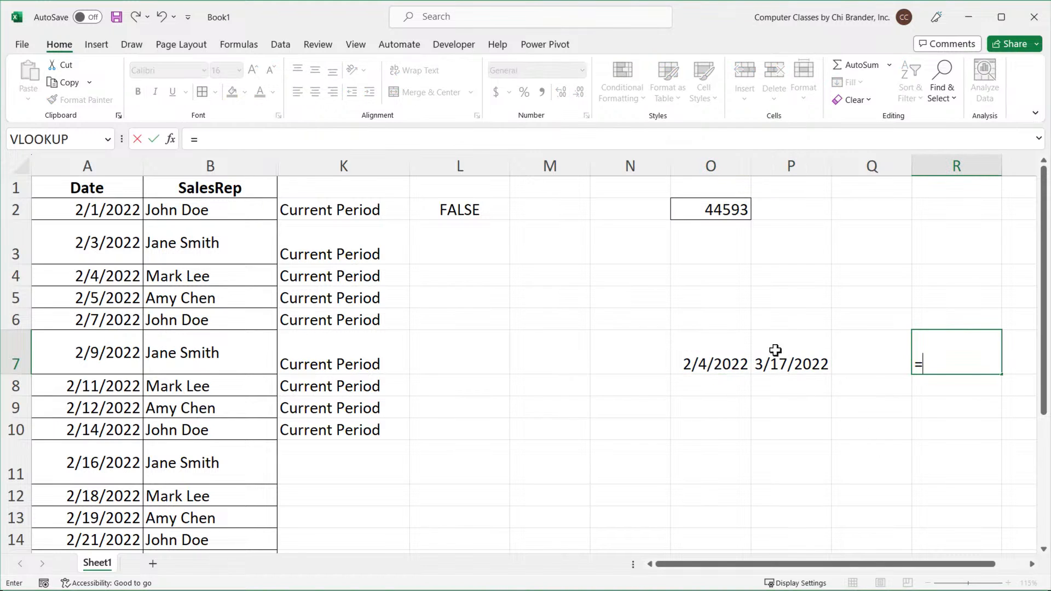
click(794, 362)
text(-)
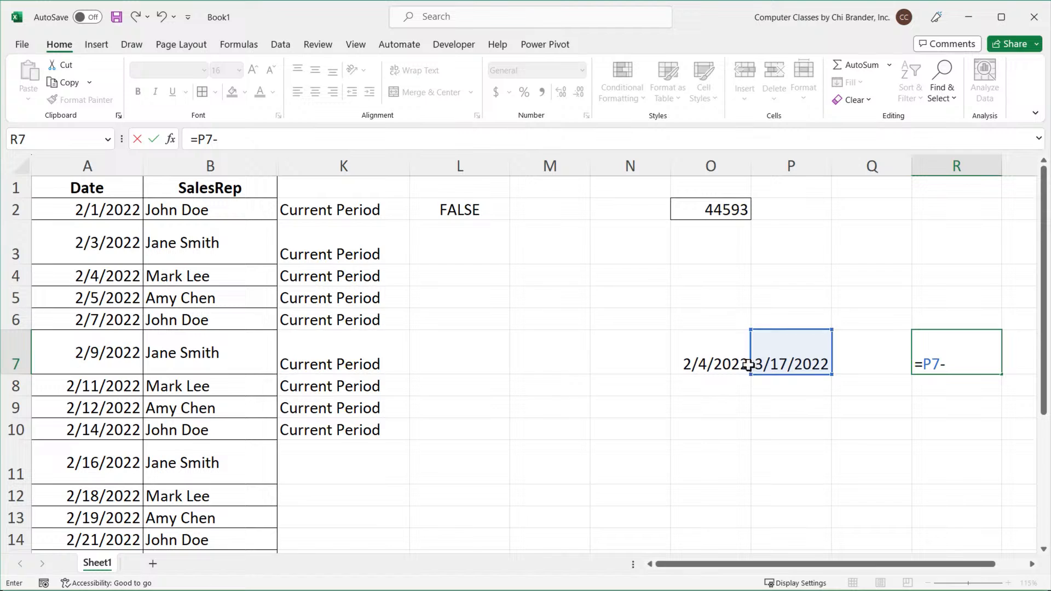
click(700, 360)
key(Return)
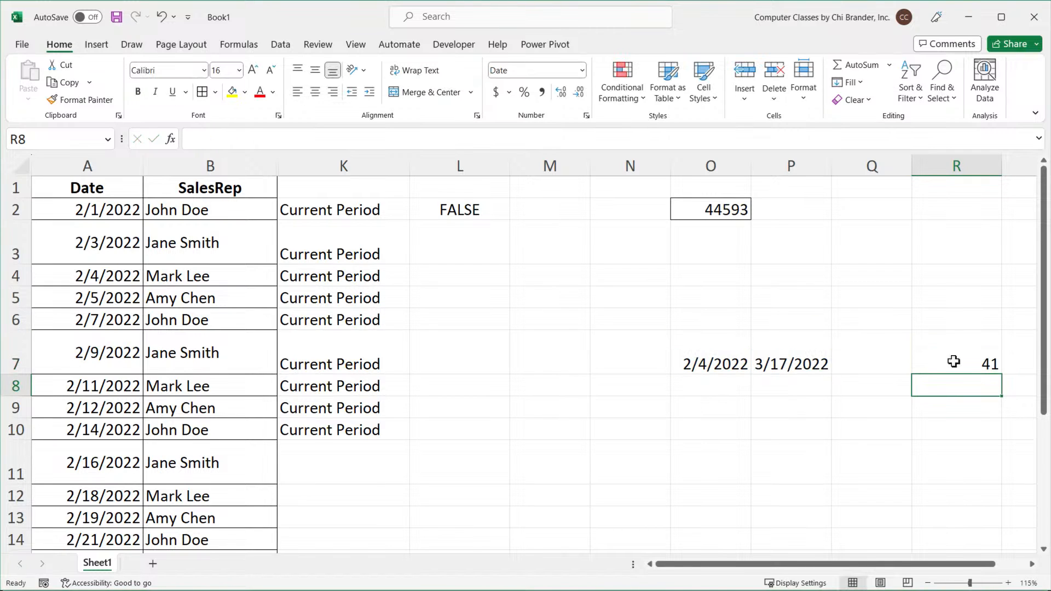
Evaluate each cell reference inside R7's subtraction formula to inspect the underlying serial numbers, then leave the cell without changes.
drag(734, 369, 778, 366)
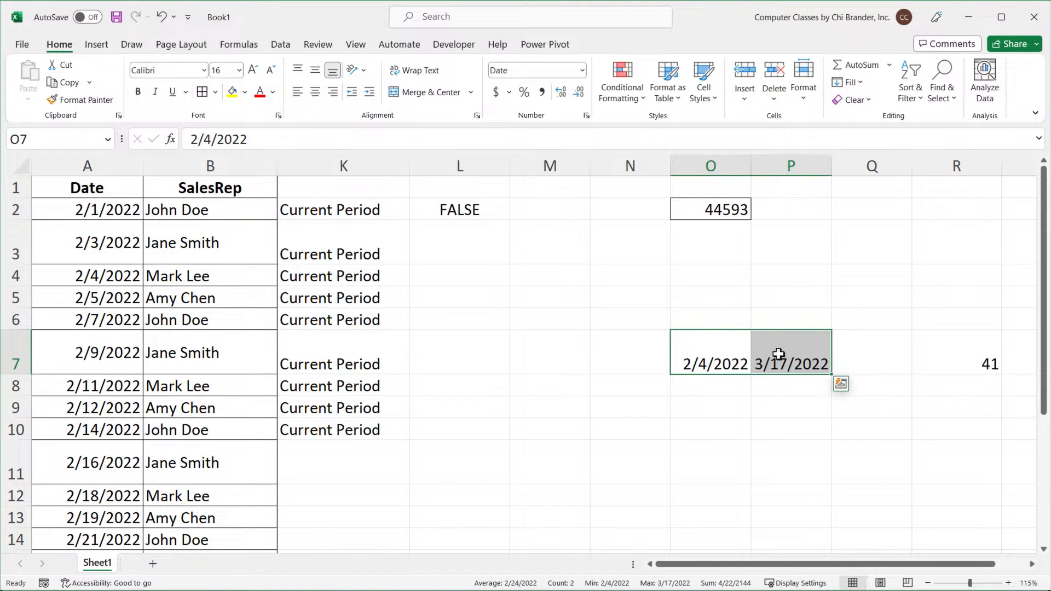
click(977, 353)
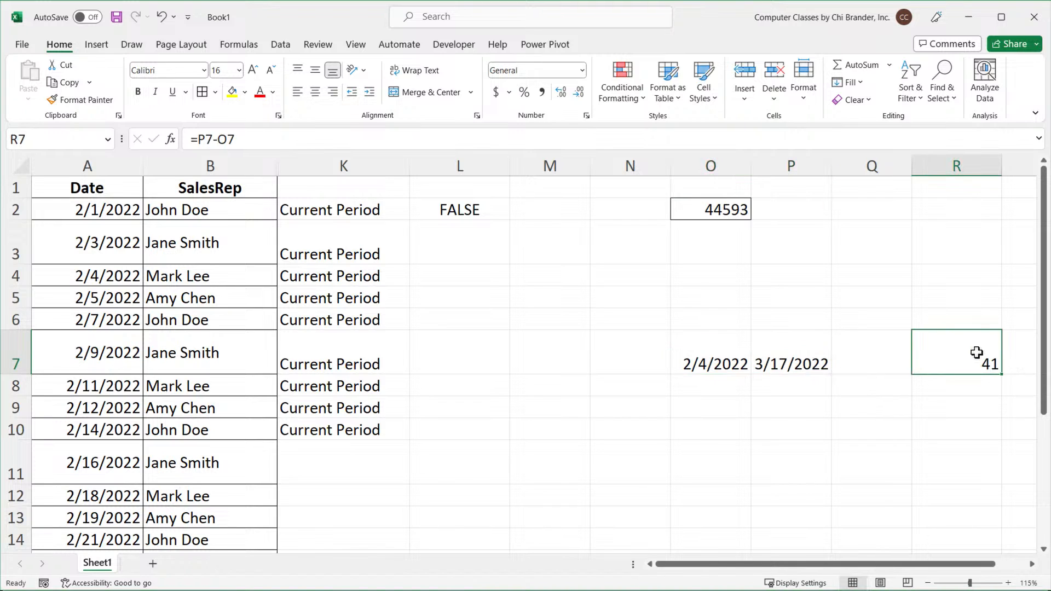
double_click(965, 365)
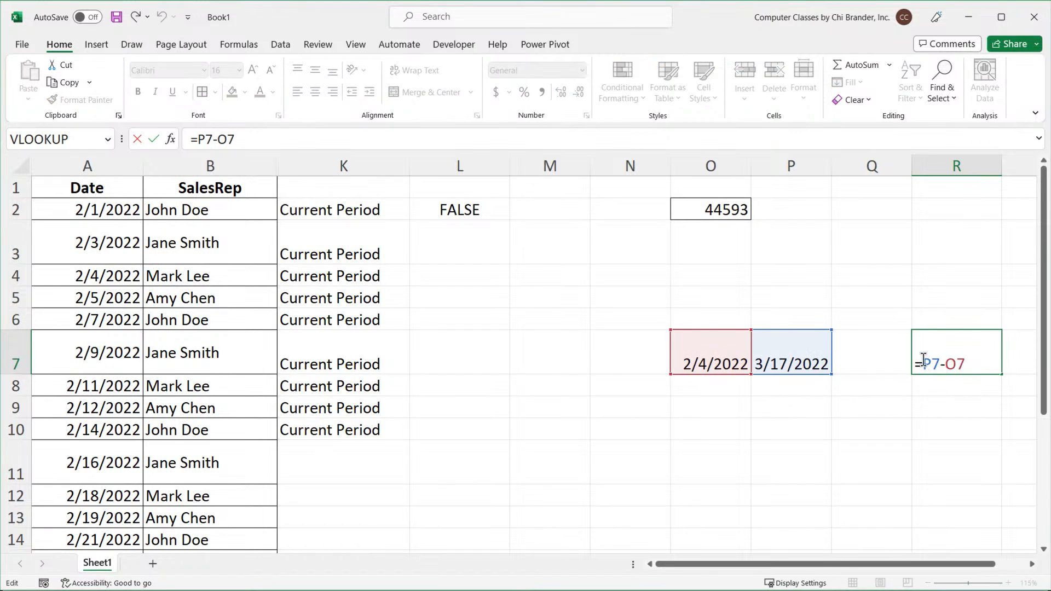
drag(924, 361, 941, 363)
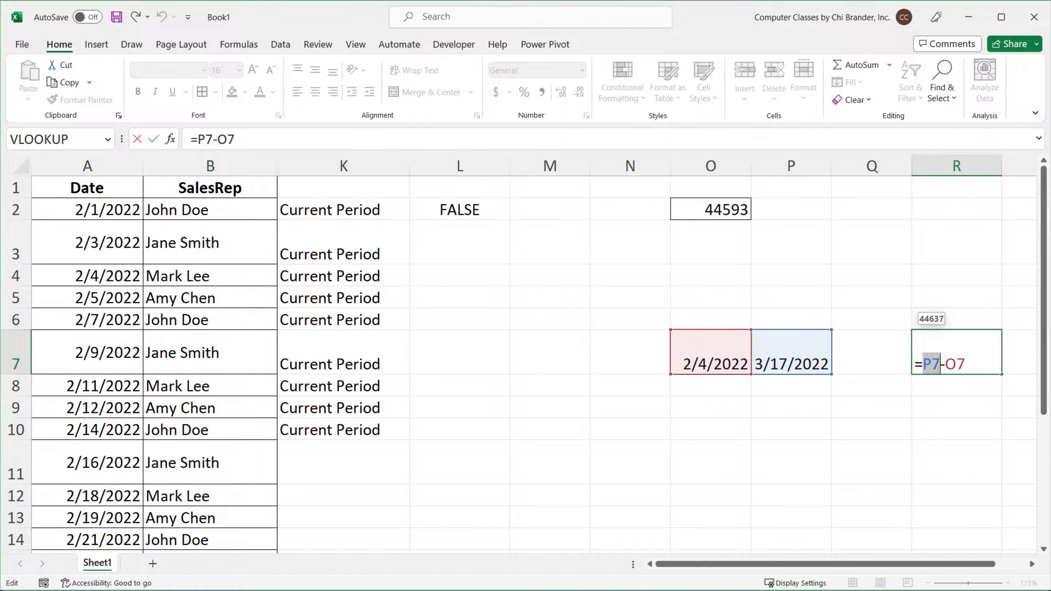
key(F9)
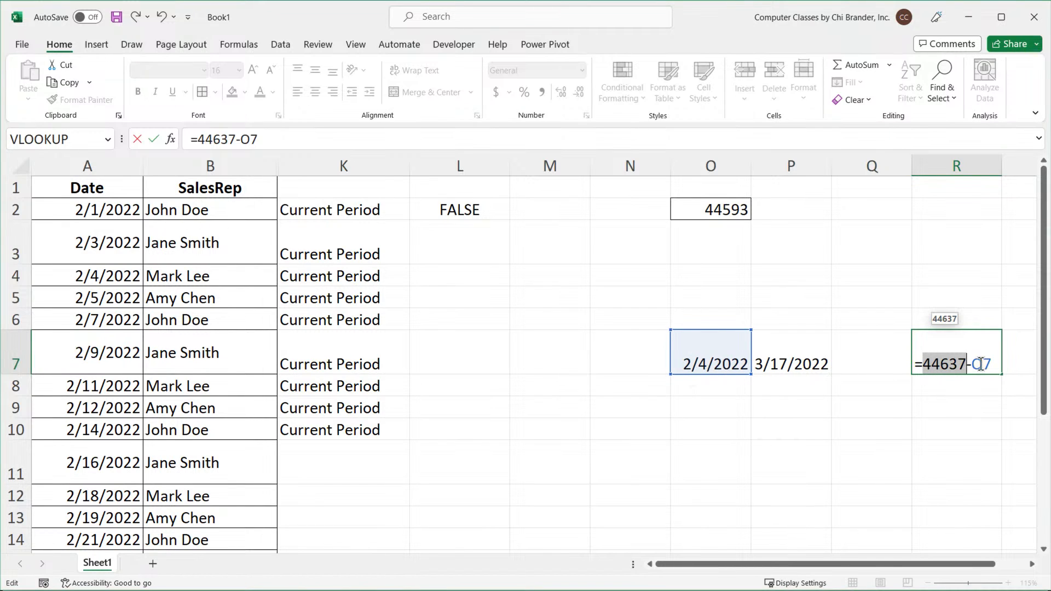
drag(971, 363, 1002, 363)
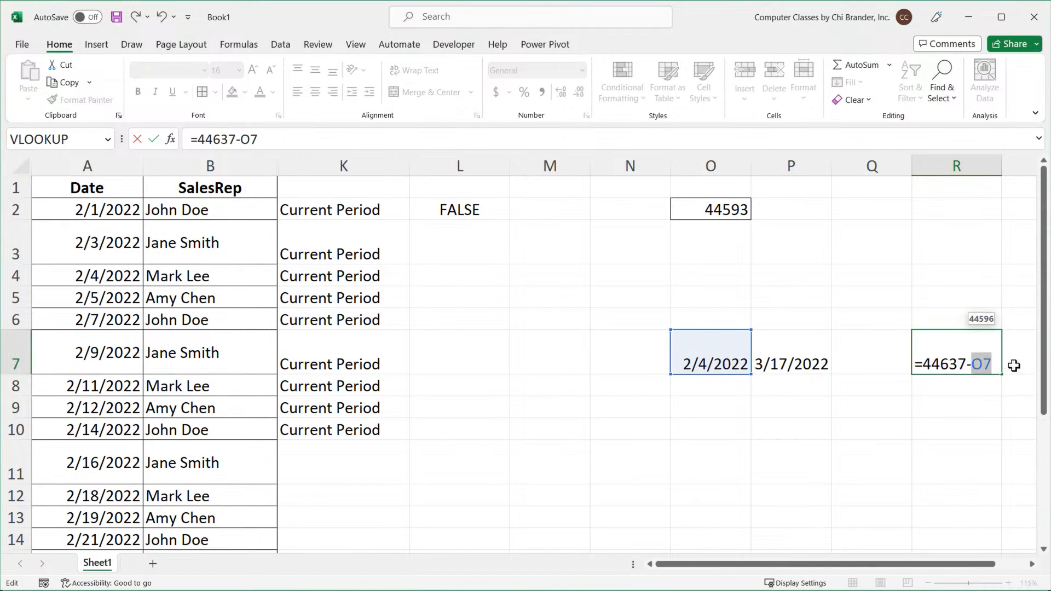
key(F8)
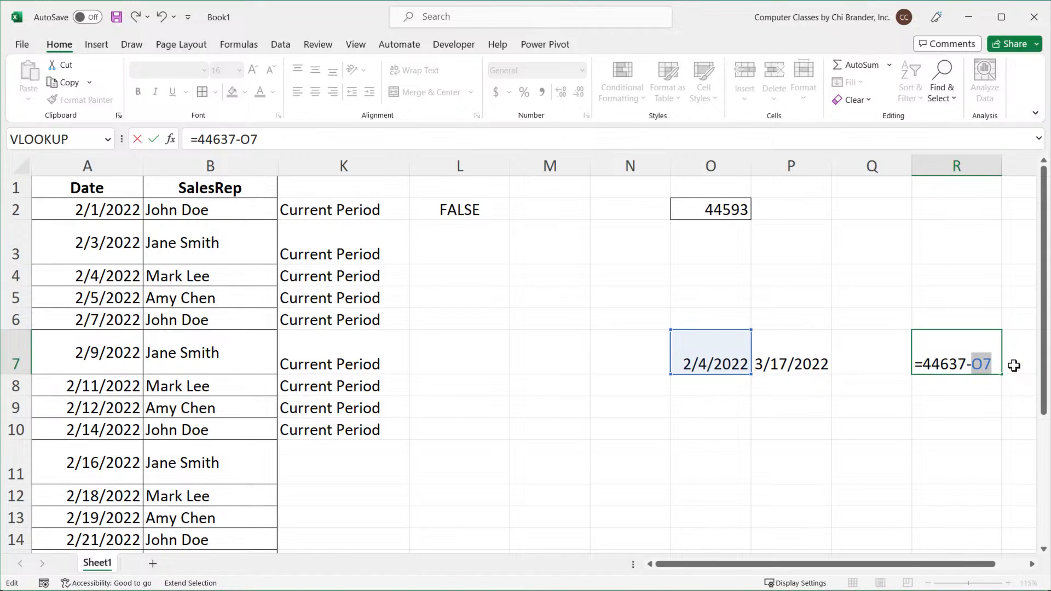
key(F9)
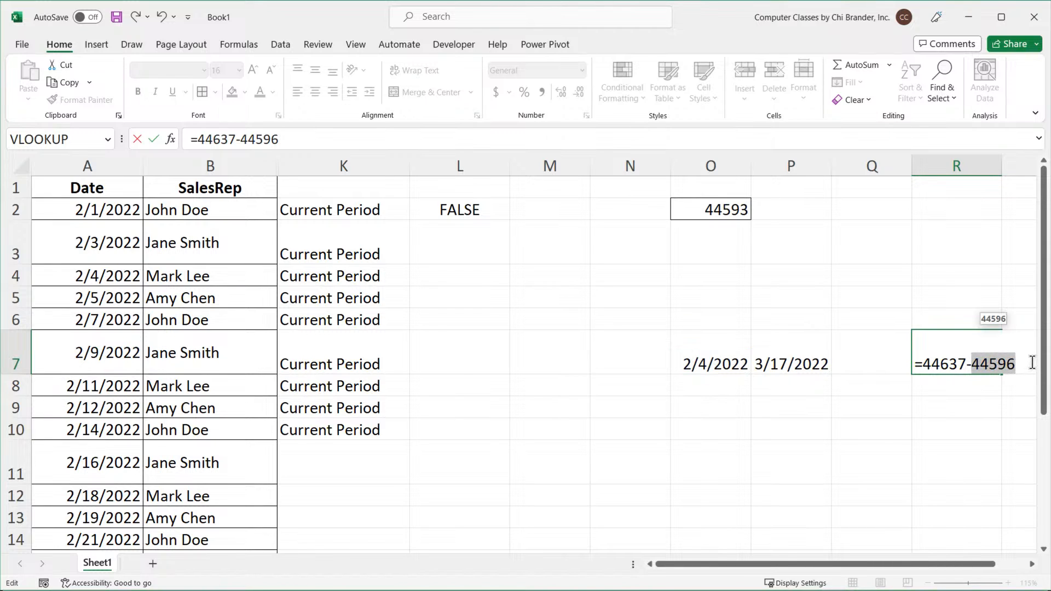
key(End)
key(Escape)
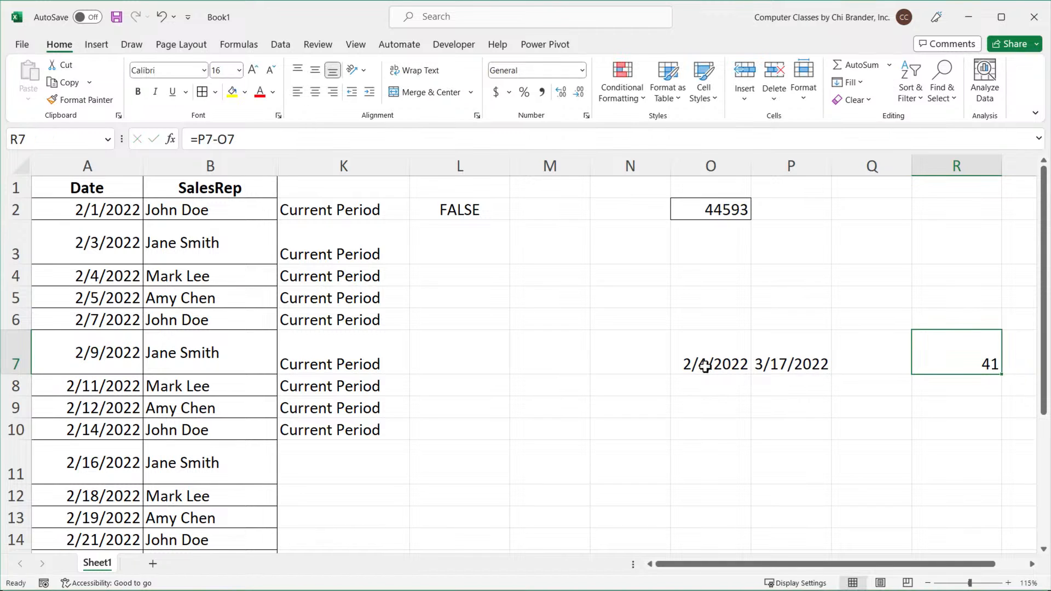
Clear the contents of columns O through R.
drag(705, 366, 946, 190)
drag(741, 168, 956, 154)
key(Delete)
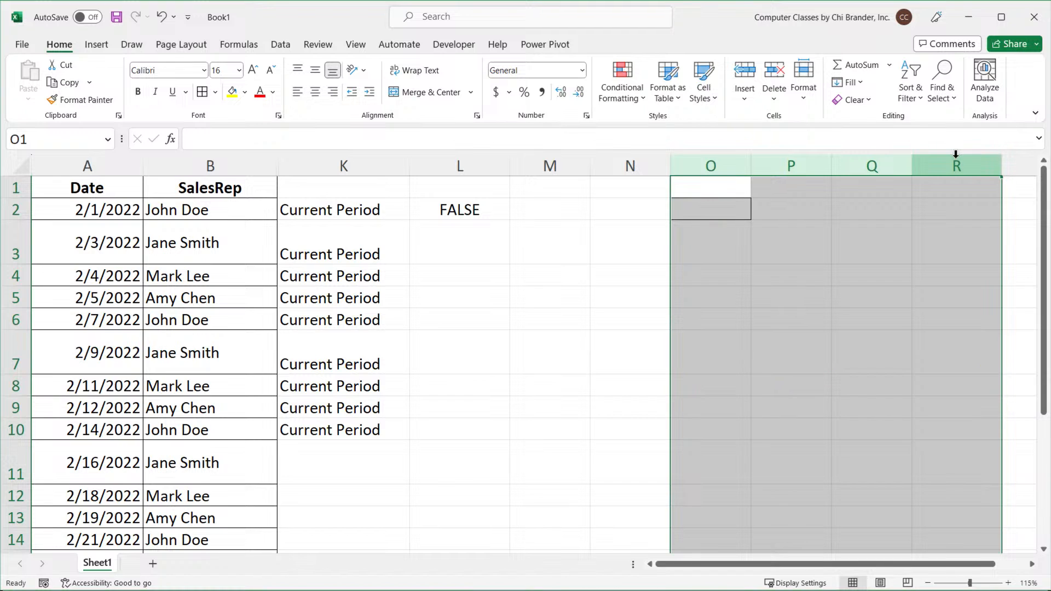
Change L2's formula to compare A2 with the serial number 44593 instead of the typed date.
click(97, 193)
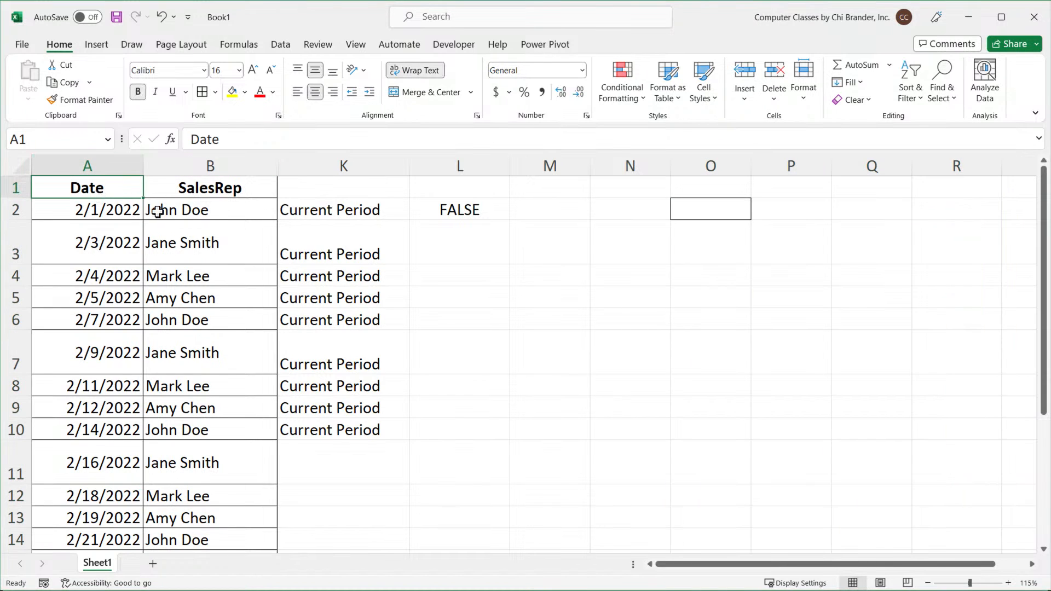
scroll(160, 207, up, 2)
double_click(551, 224)
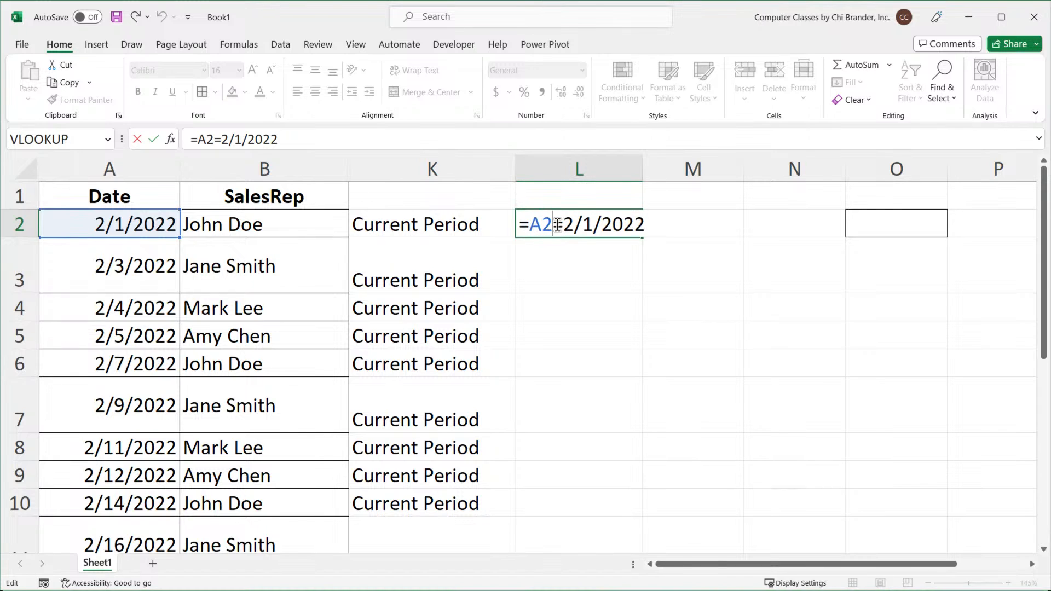
drag(531, 225, 554, 225)
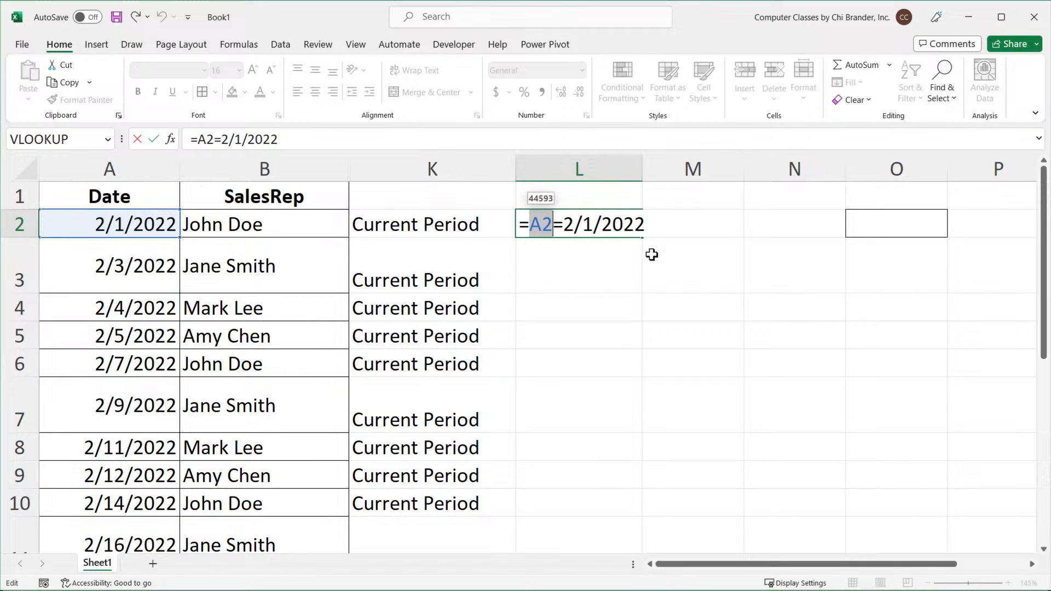
key(F9)
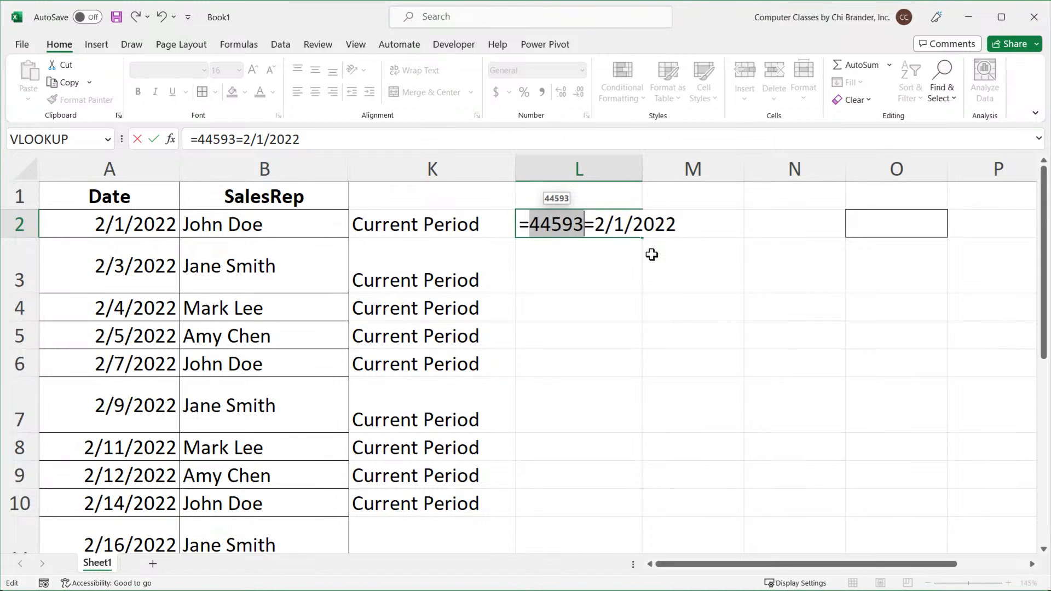
key(ctrl+z)
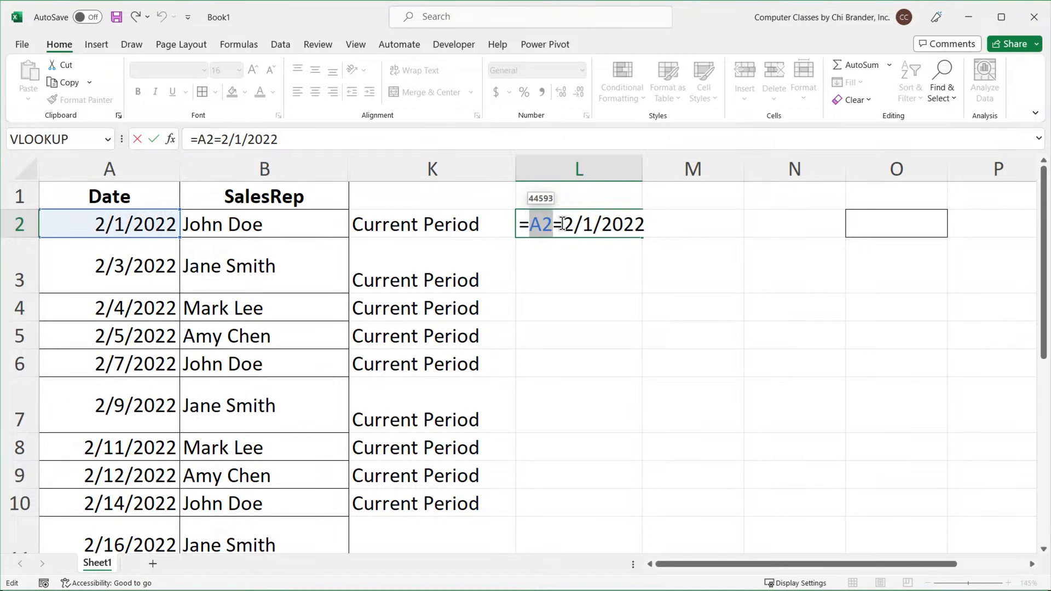
drag(564, 225, 675, 227)
text(44)
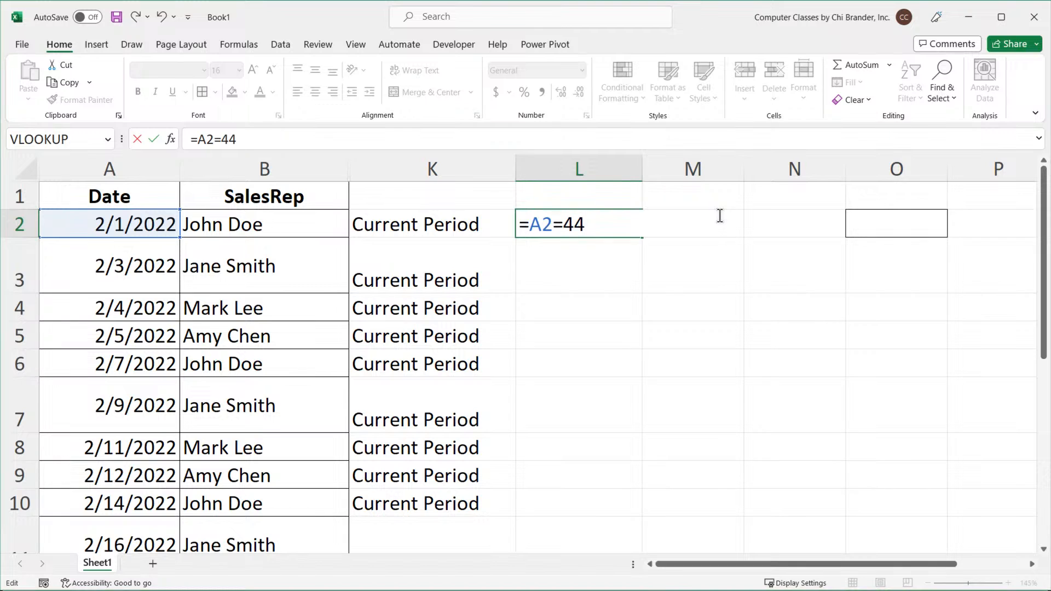
text(593)
key(Return)
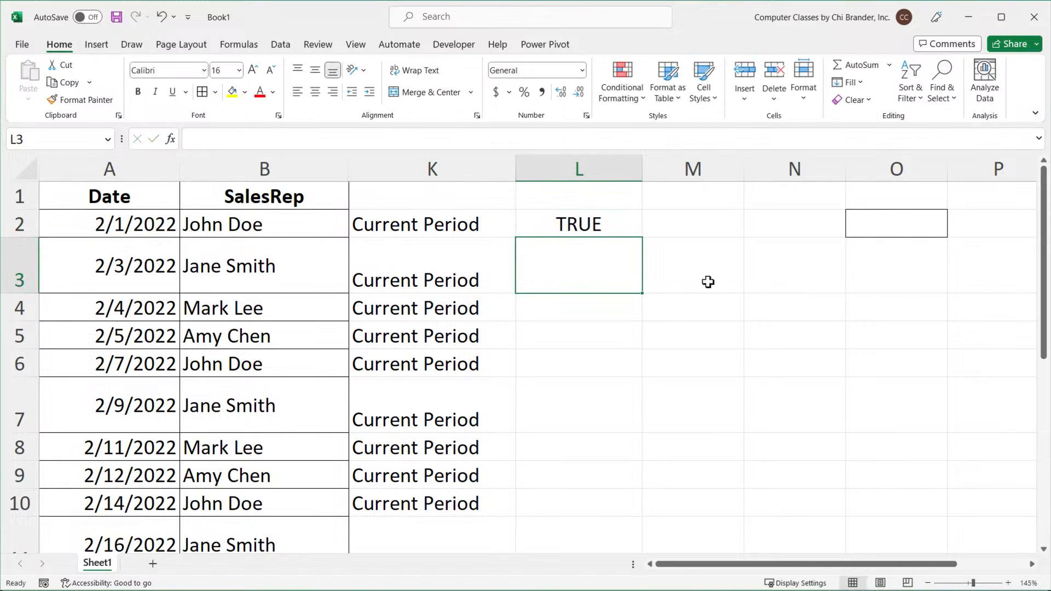
Rewrite L2's formula as =A2=DATEVALUE("2/1/2022") to compare A2 with a converted date.
double_click(612, 226)
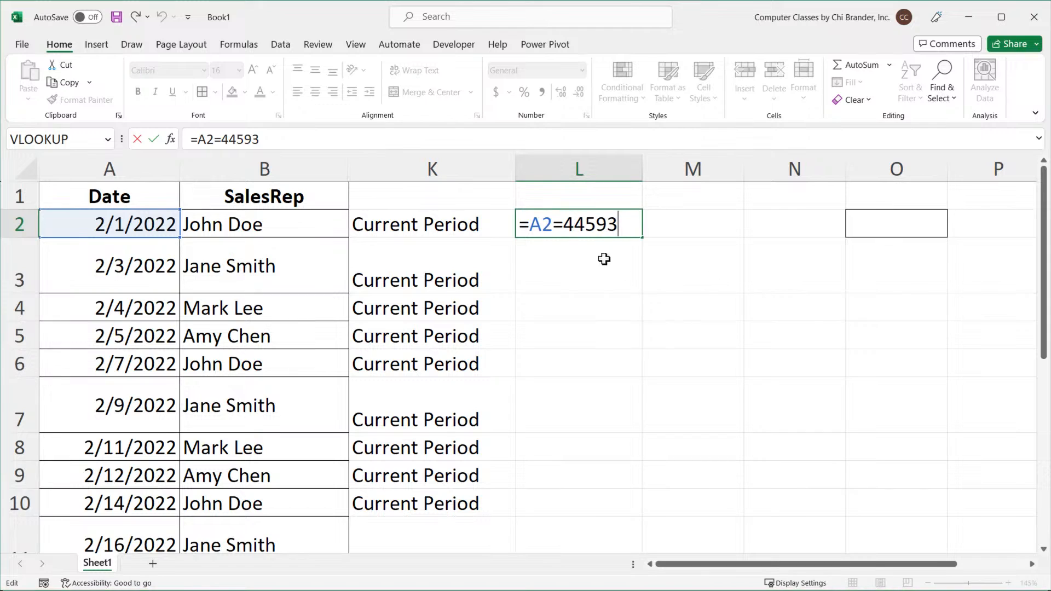
drag(566, 226, 640, 227)
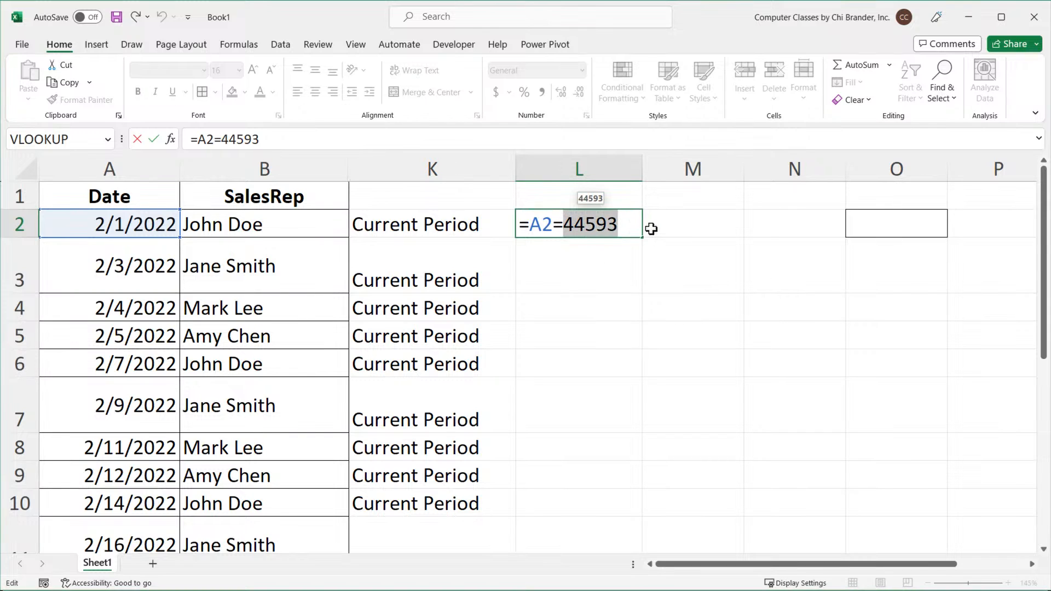
key(BackSpace)
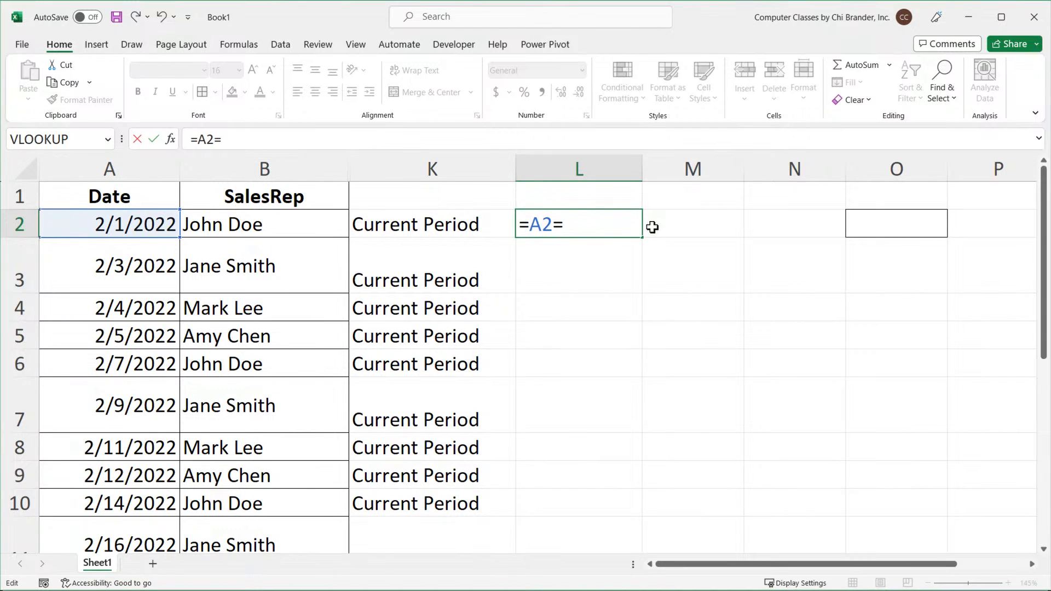
text(DATE()
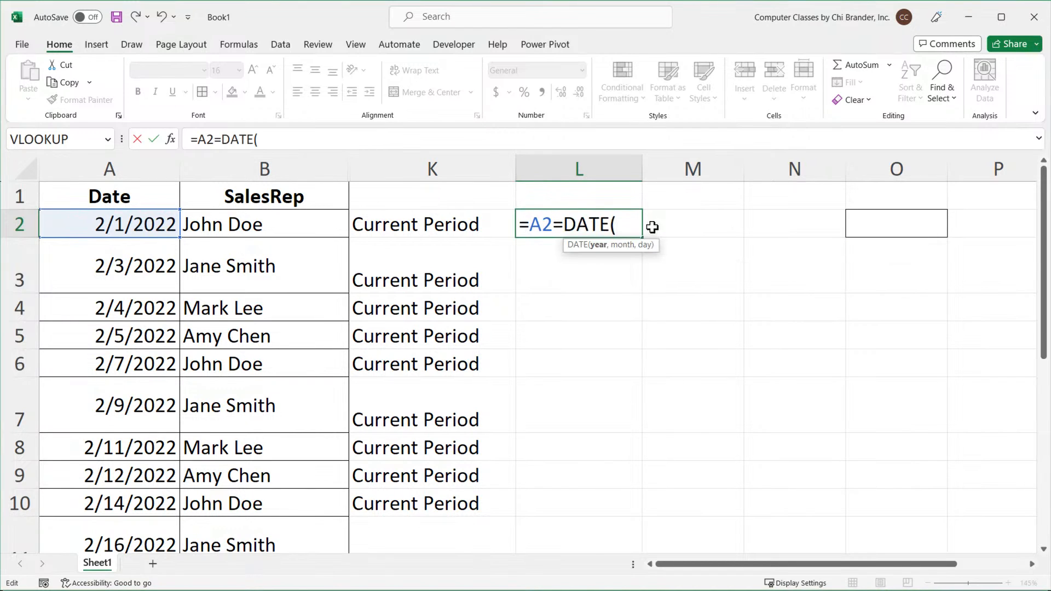
key(BackSpace)
text(VALUE)
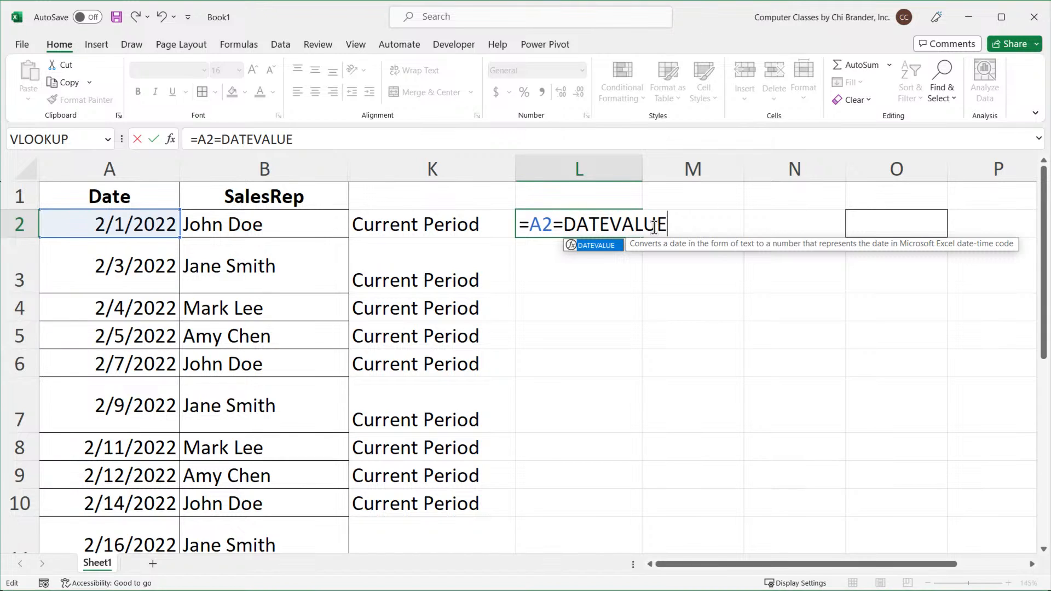
text(()
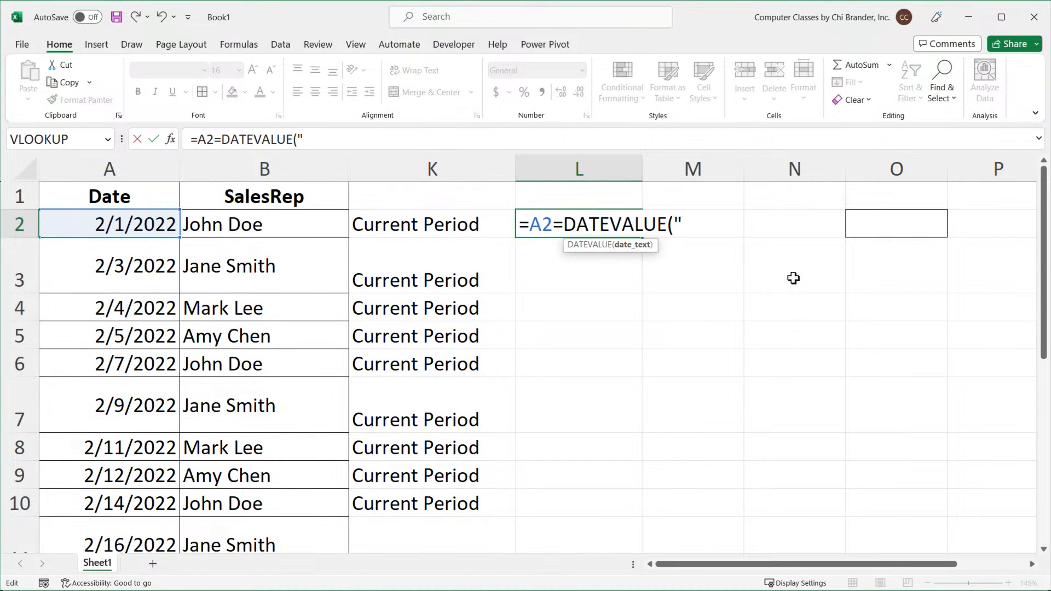
text(2/1/202)
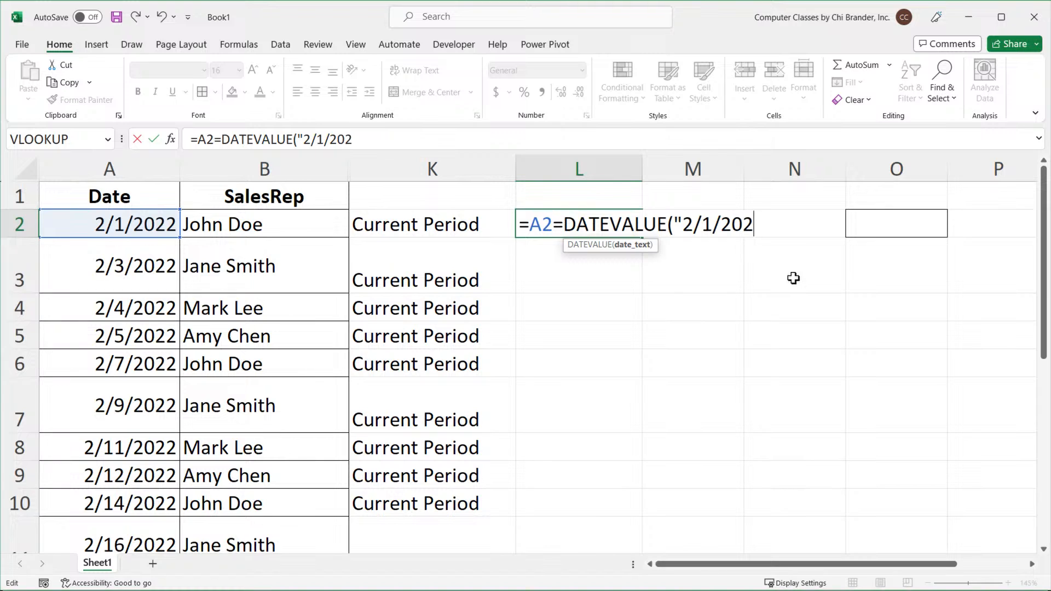
text(2"))
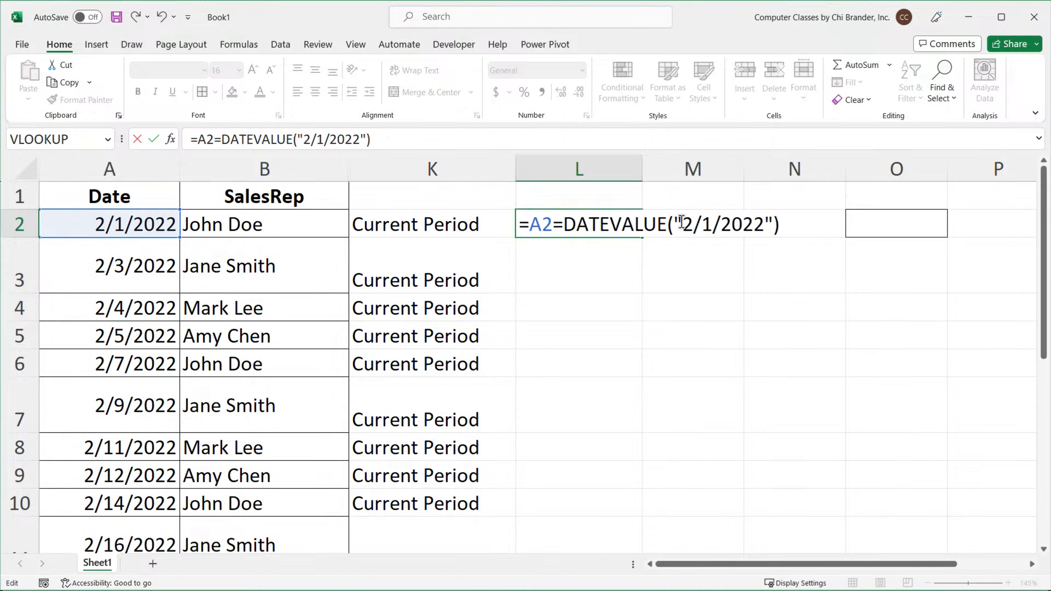
drag(681, 221, 765, 220)
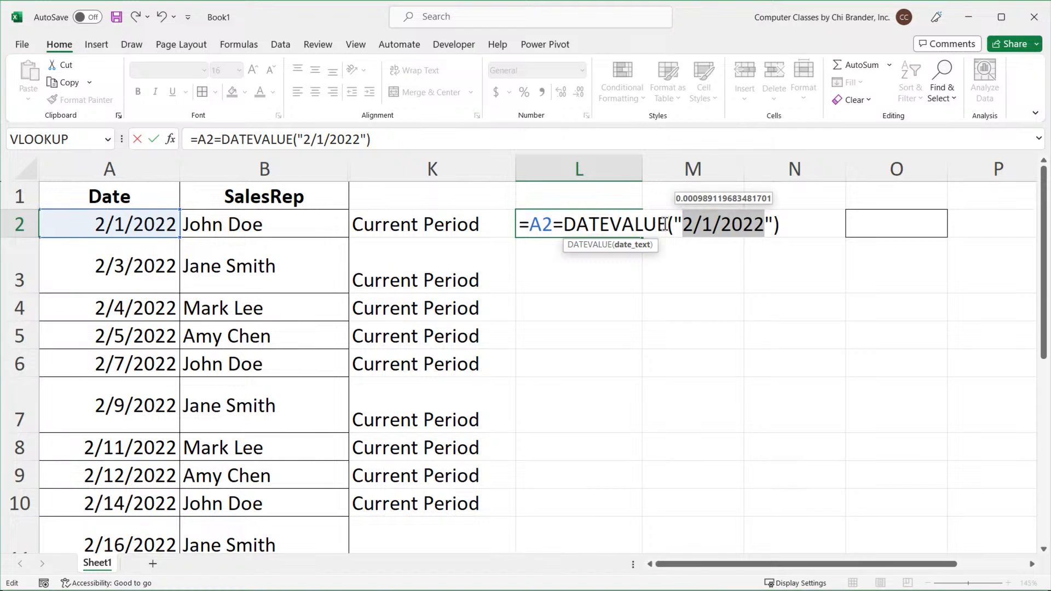
click(786, 226)
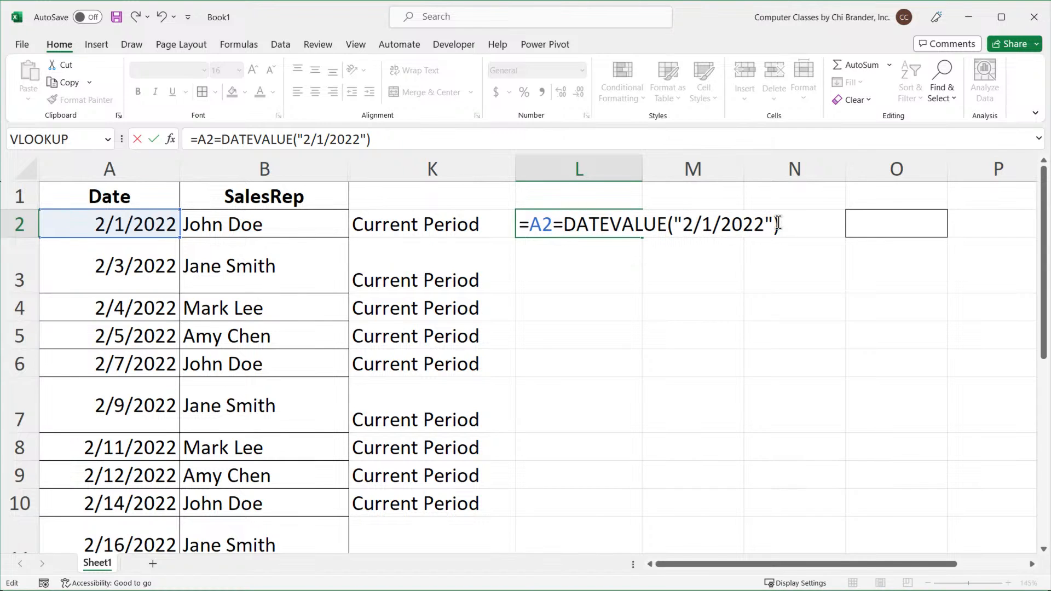
key(Return)
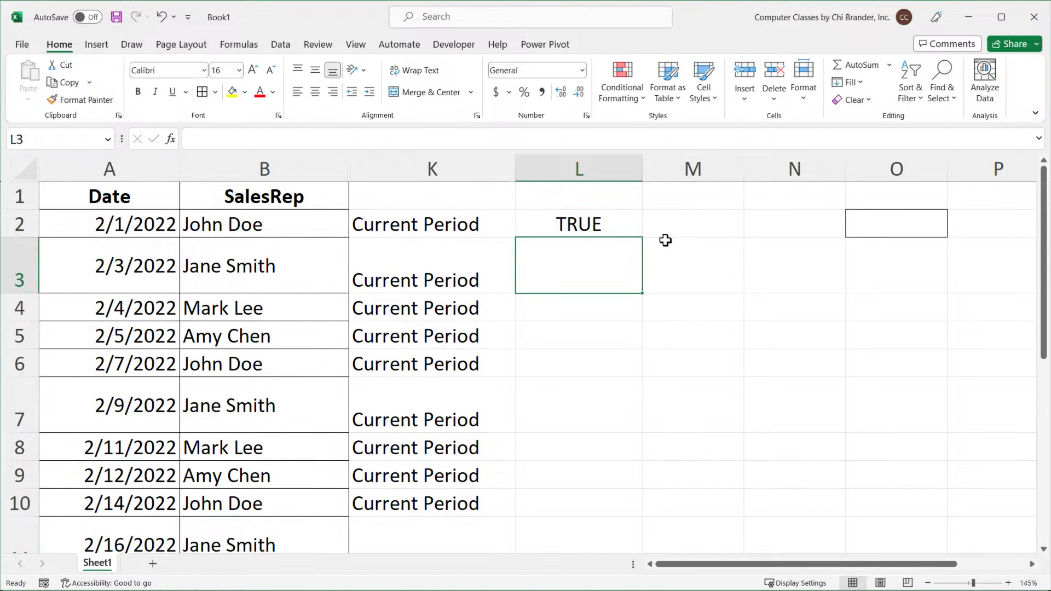
click(570, 225)
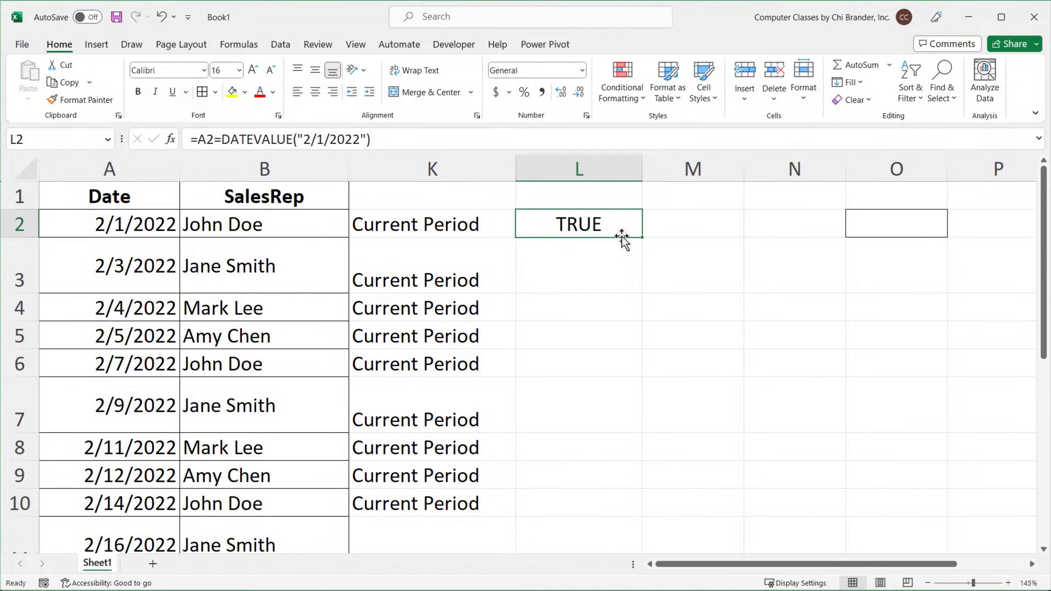
Replace the DATEVALUE part of L2's formula with DATE(2022,2,1) after evaluating the date text inside it.
double_click(612, 229)
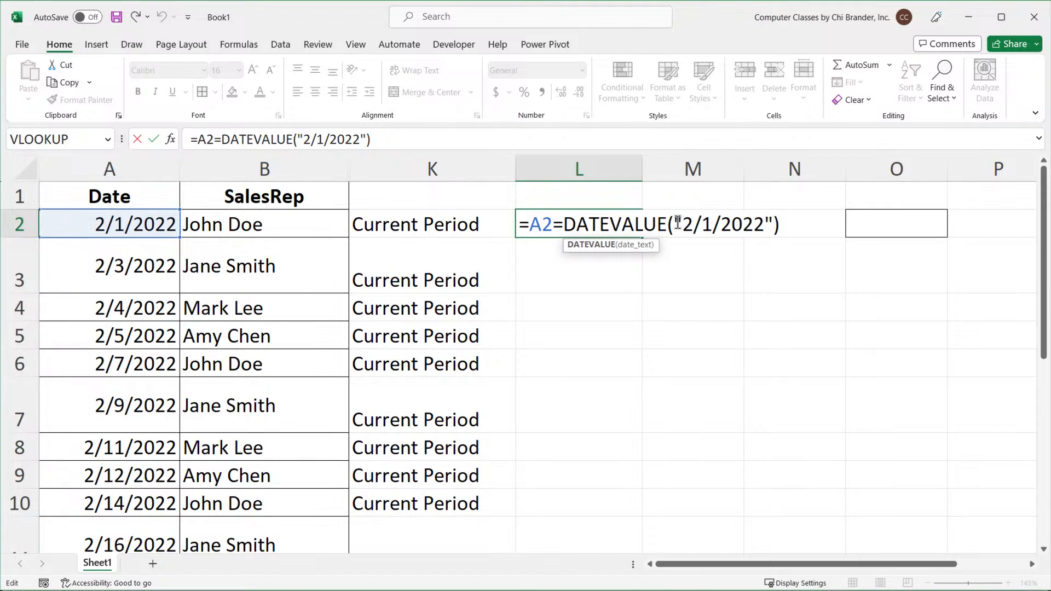
drag(674, 225, 765, 240)
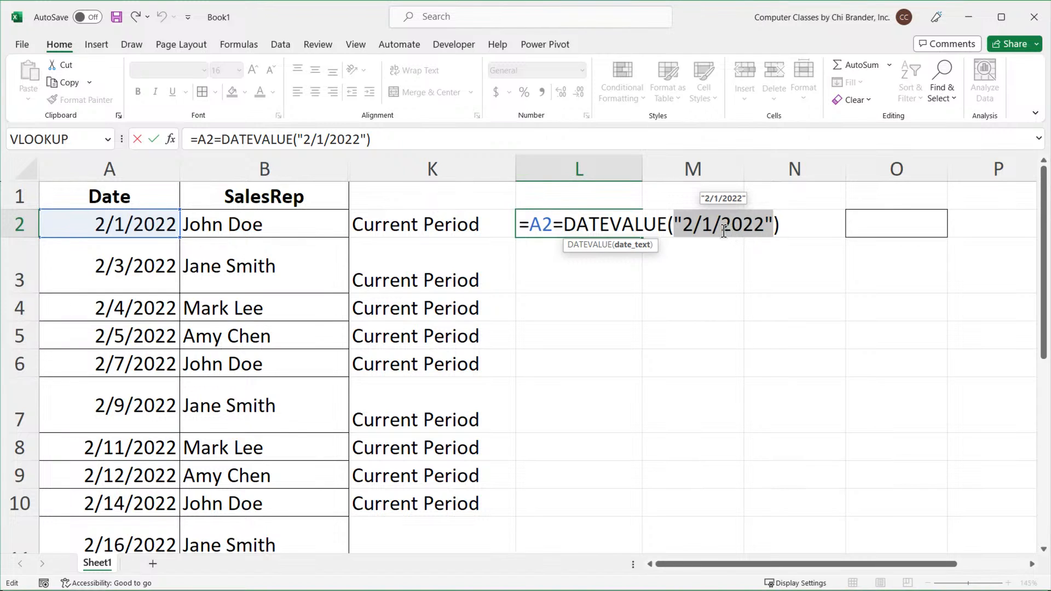
click(688, 225)
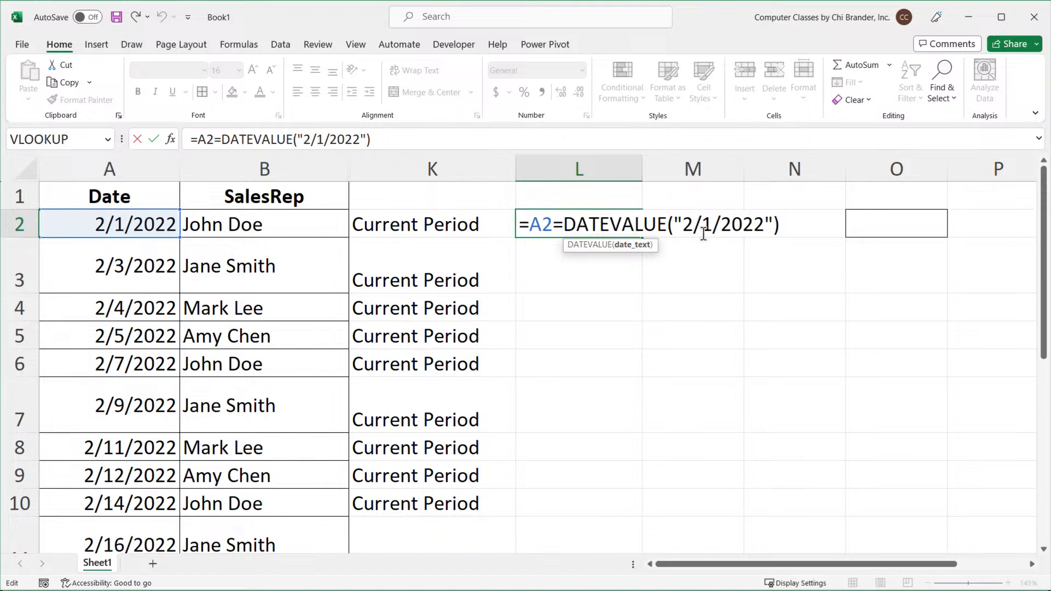
drag(682, 227, 769, 233)
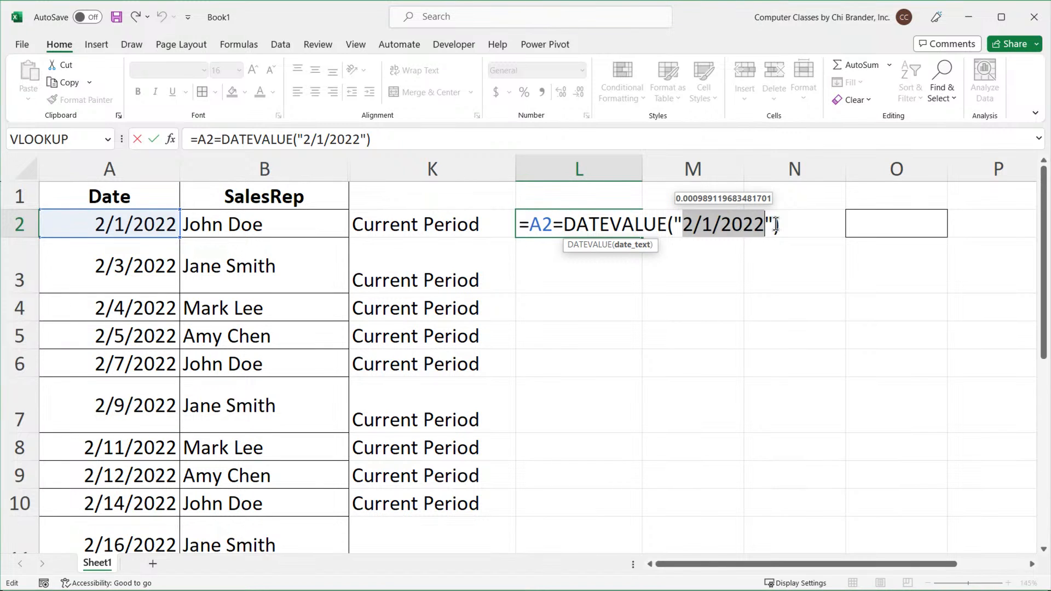
drag(779, 226, 568, 229)
text(DATE()
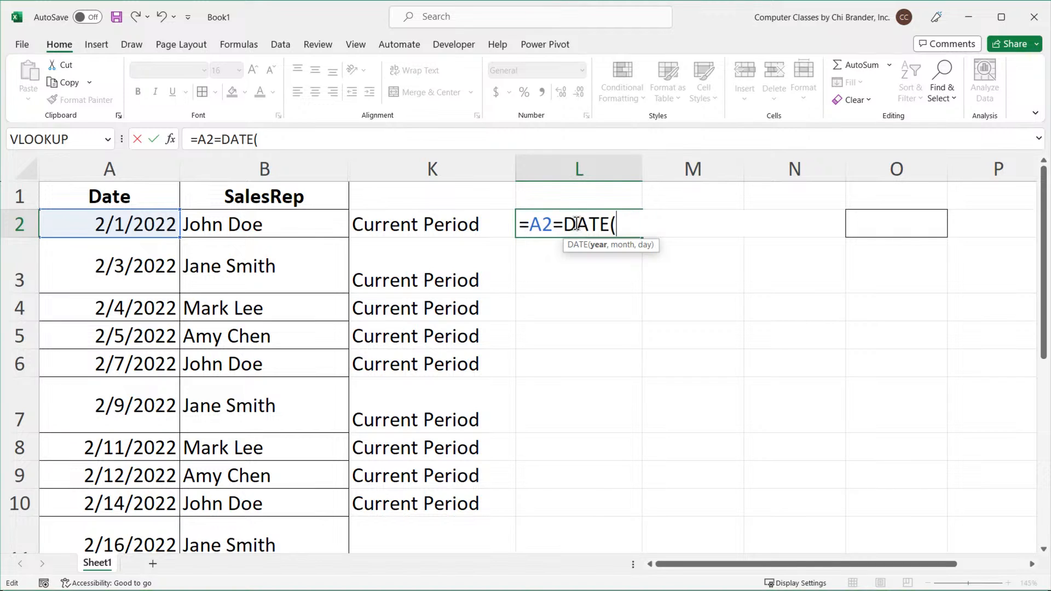
text(2022)
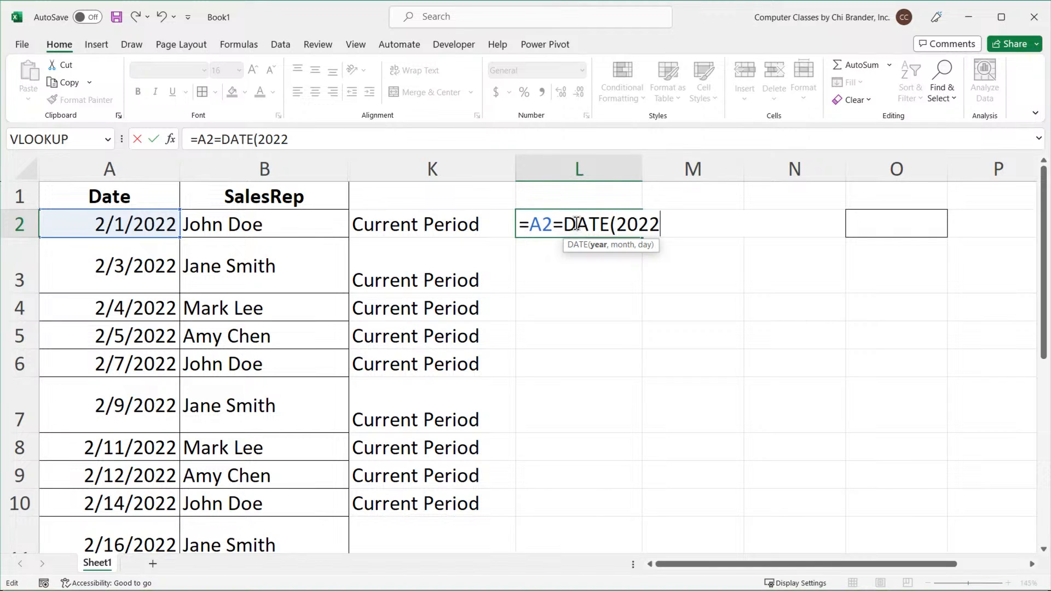
text(,)
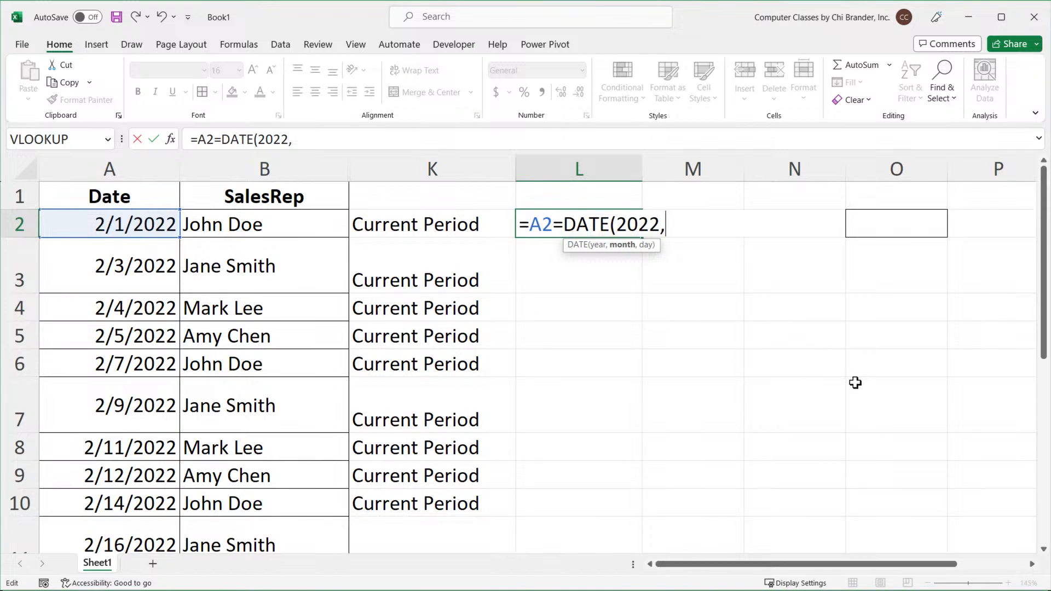
text(2,1)
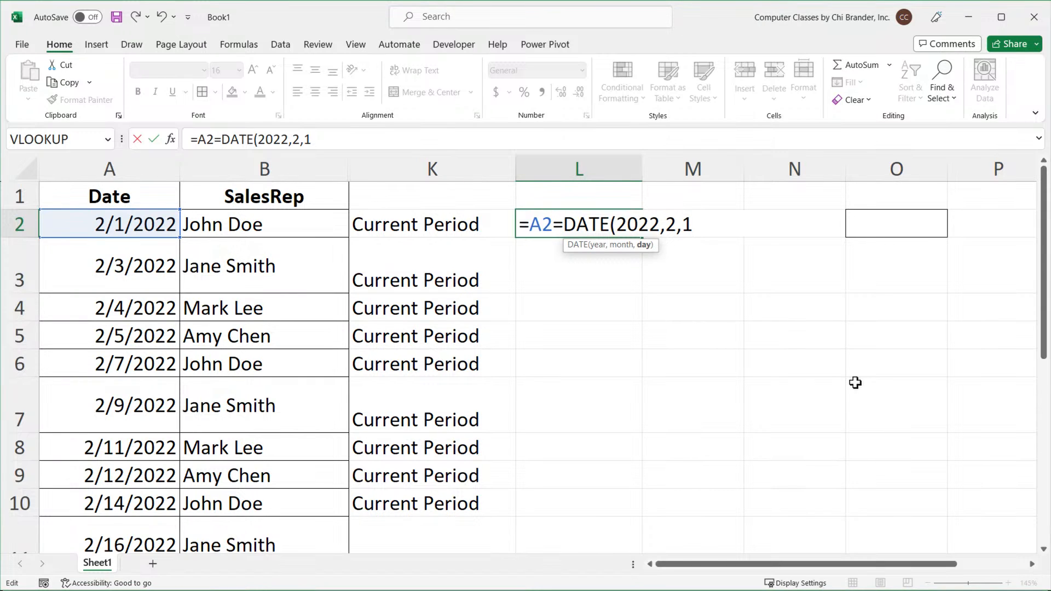
text())
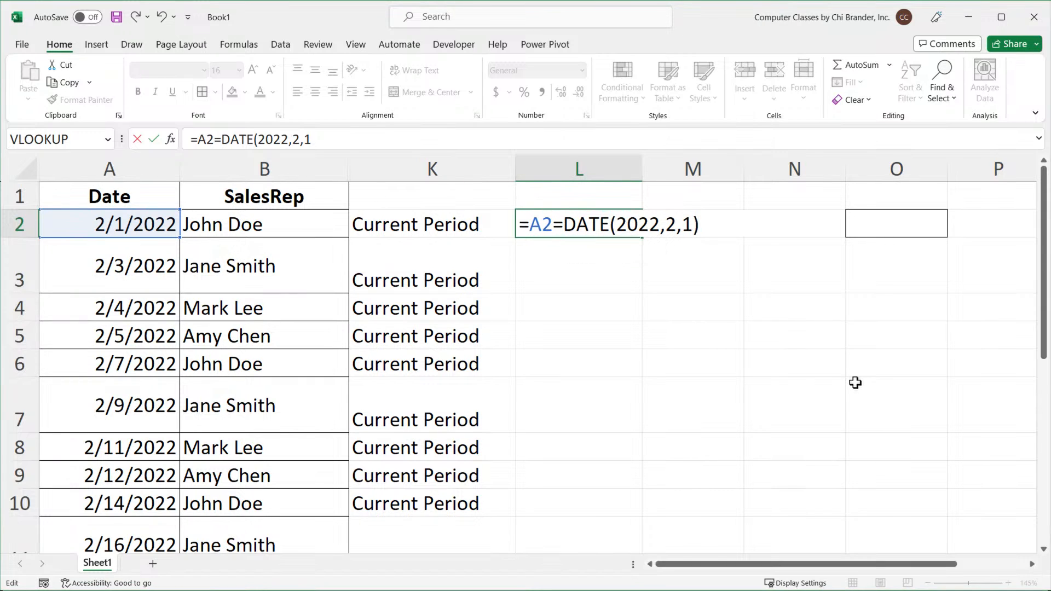
key(Return)
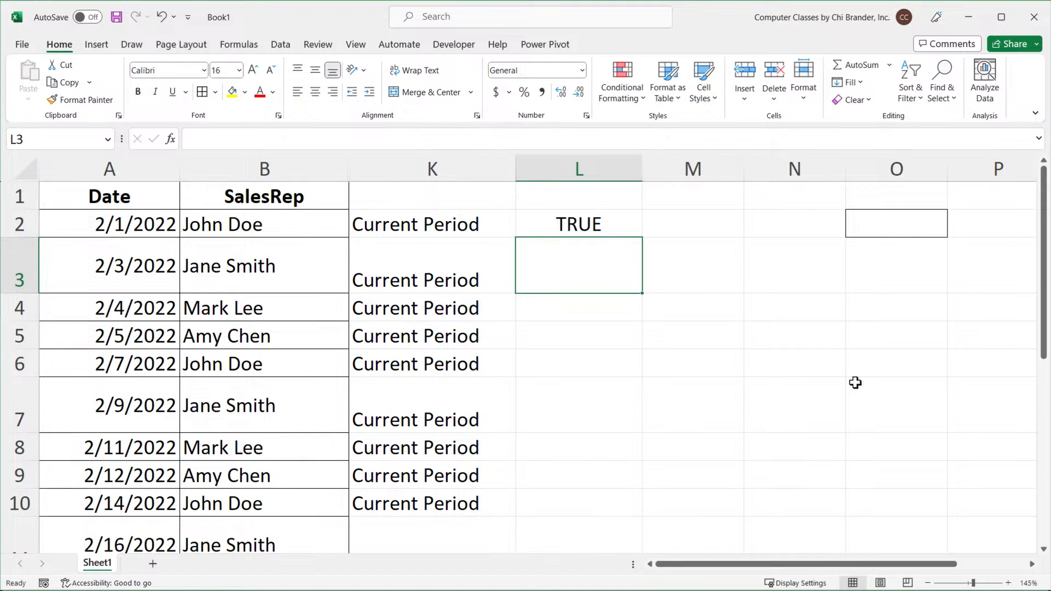
Wrap L2's date comparison in an IF formula returning "Yes" when true and "No" otherwise.
click(572, 229)
double_click(560, 225)
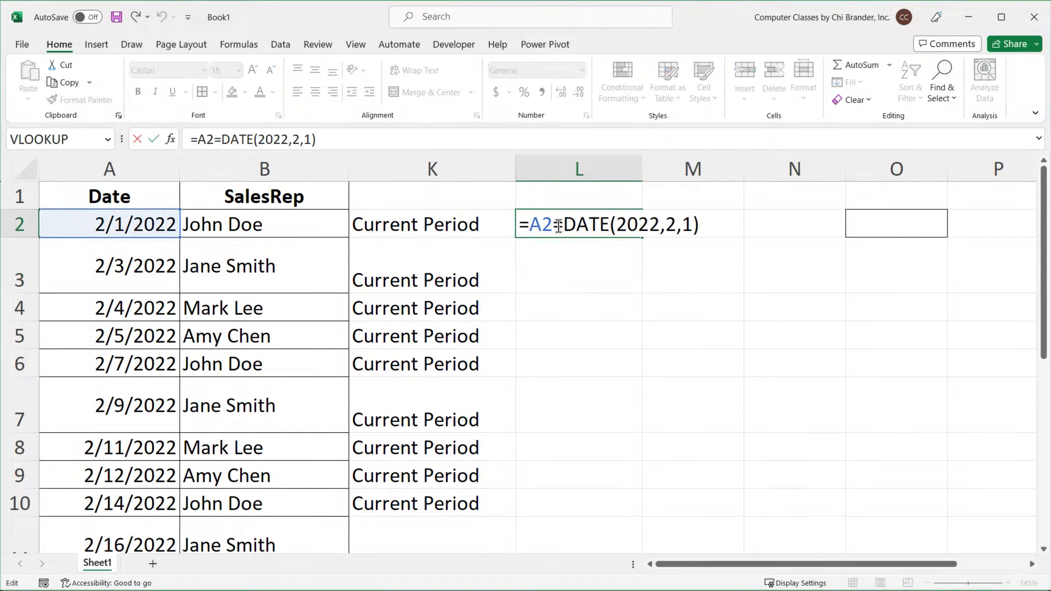
drag(559, 226, 535, 224)
text(IF()
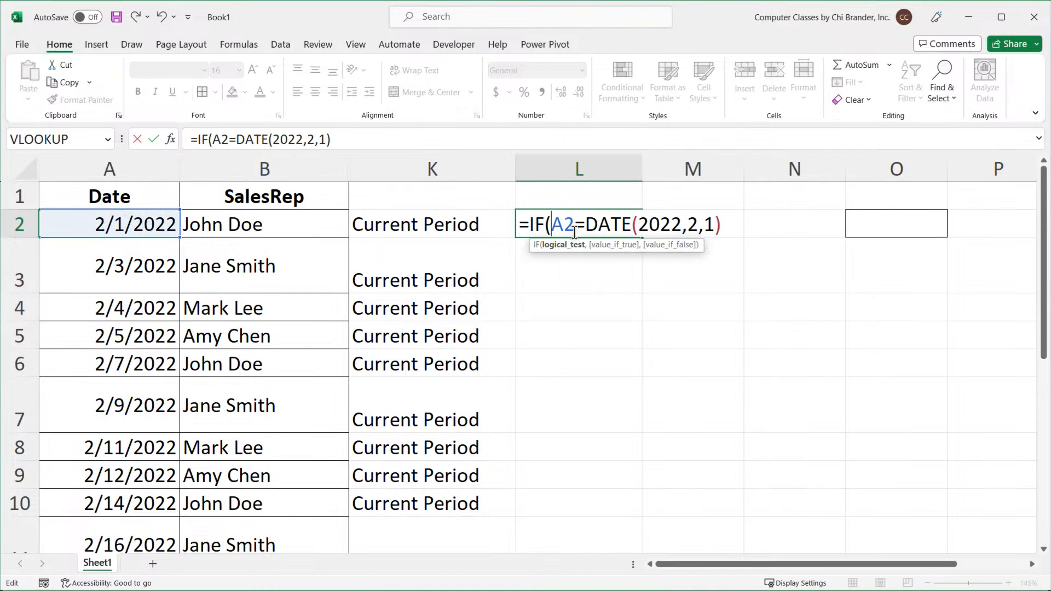
click(741, 224)
text(,)
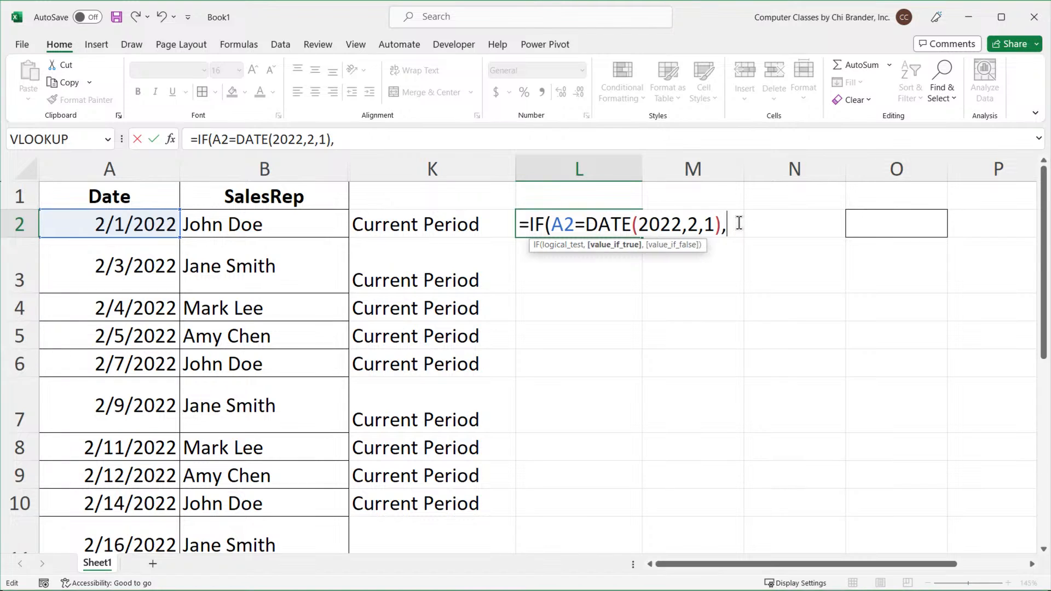
text("Yes", )
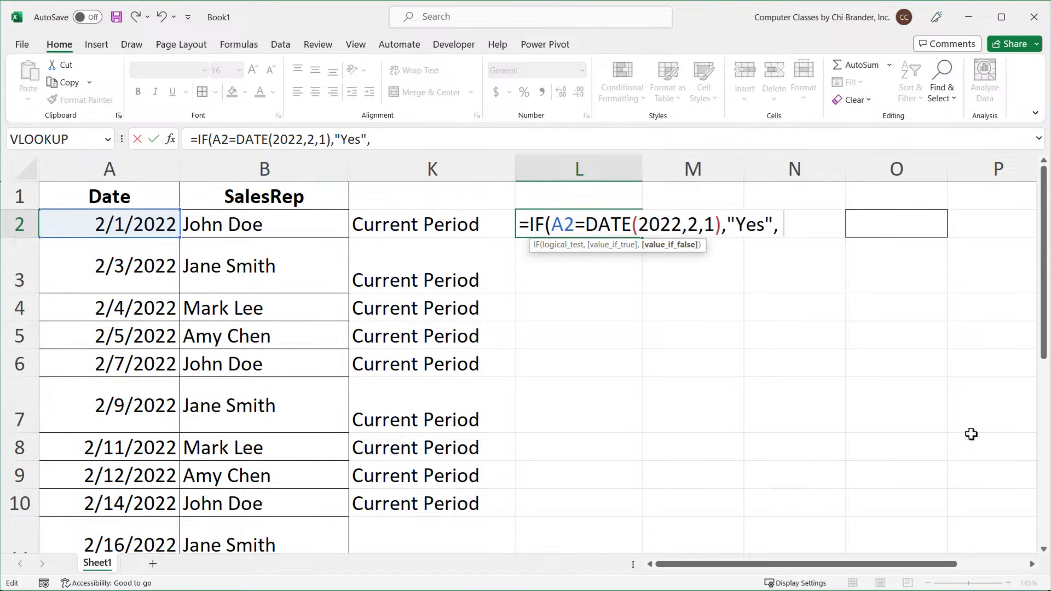
text("nmo)
key(BackSpace)
key(BackSpace)
key(BackSpace)
text(No"))
key(Return)
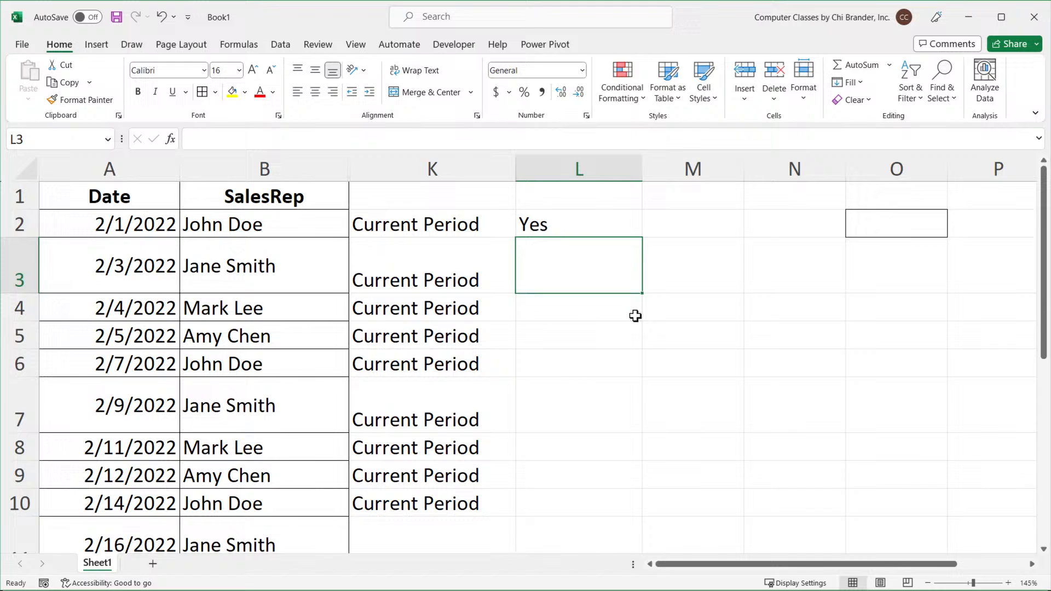
Evaluate the DATE(2022,2,1) part of L2's formula, leave the edit, and clear cell L2.
double_click(559, 214)
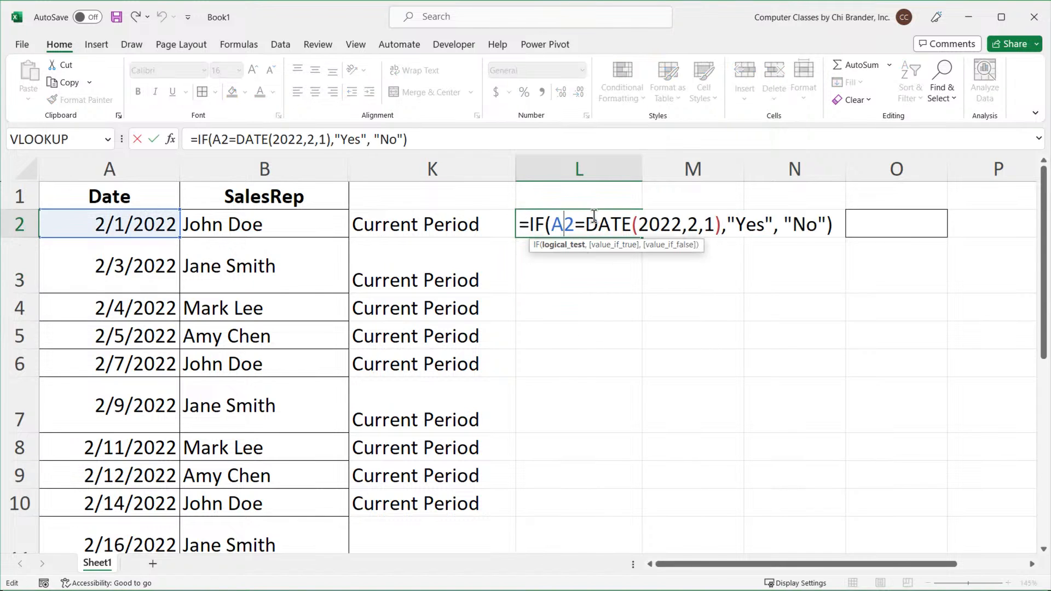
drag(585, 225, 723, 224)
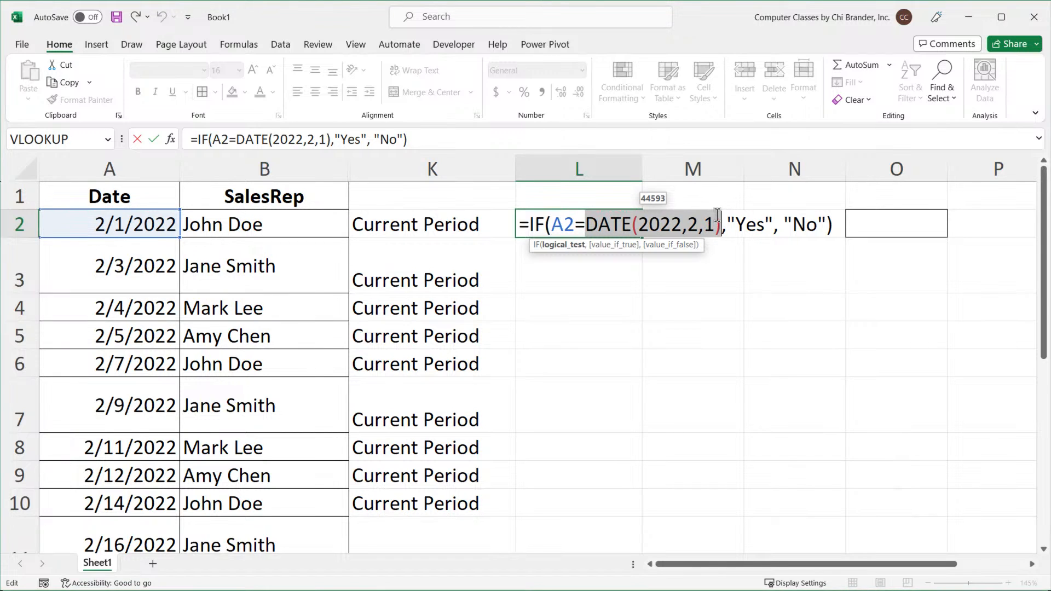
key(Escape)
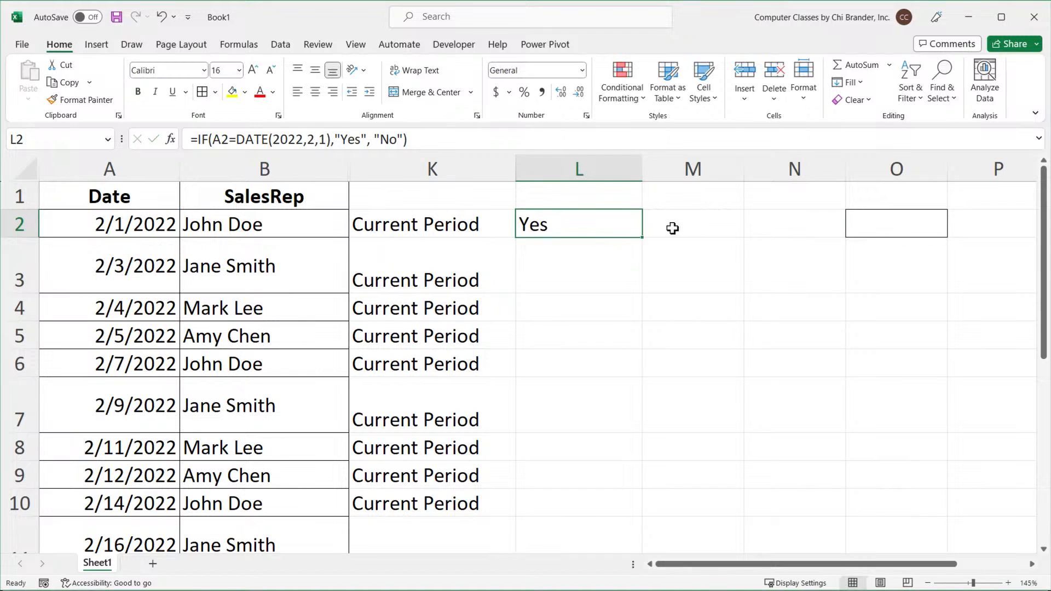
key(Delete)
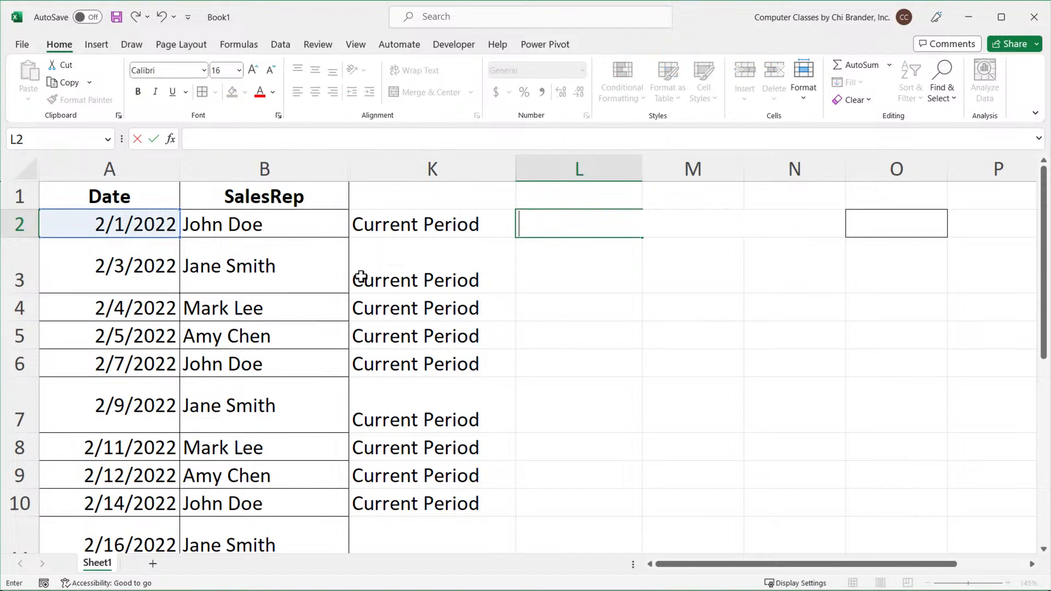
Add a space after IF( in K2's formula while evaluating each AND condition and the "Current Period" argument, then re-enter it.
double_click(428, 228)
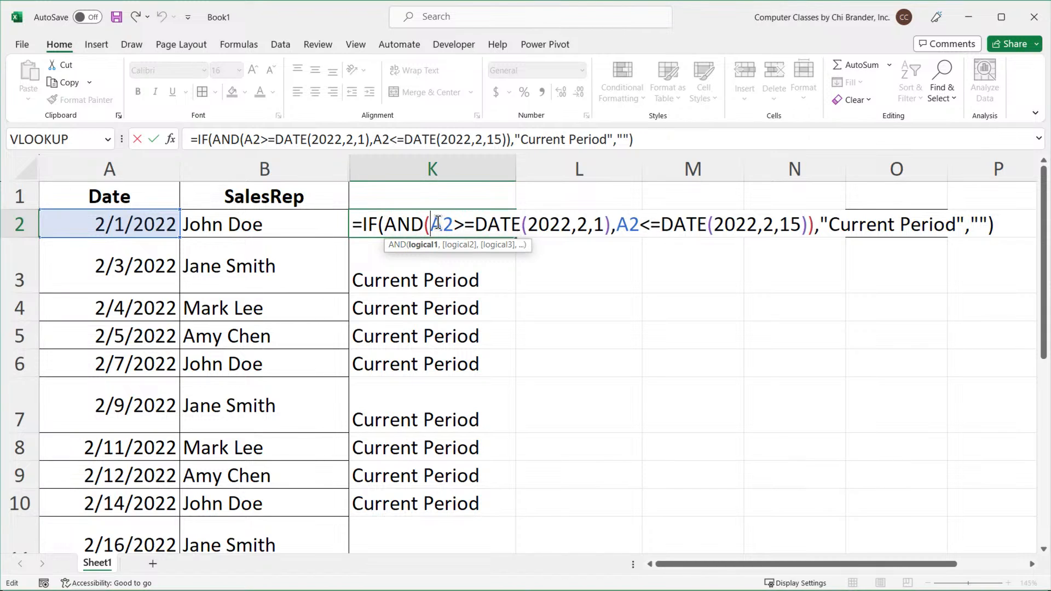
drag(432, 224, 613, 224)
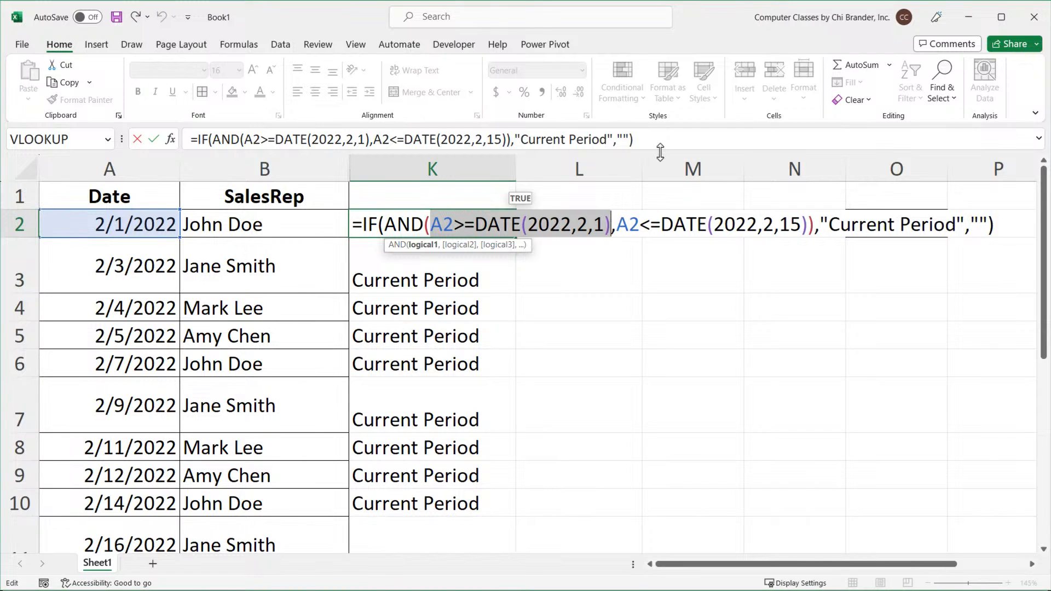
drag(763, 224, 803, 224)
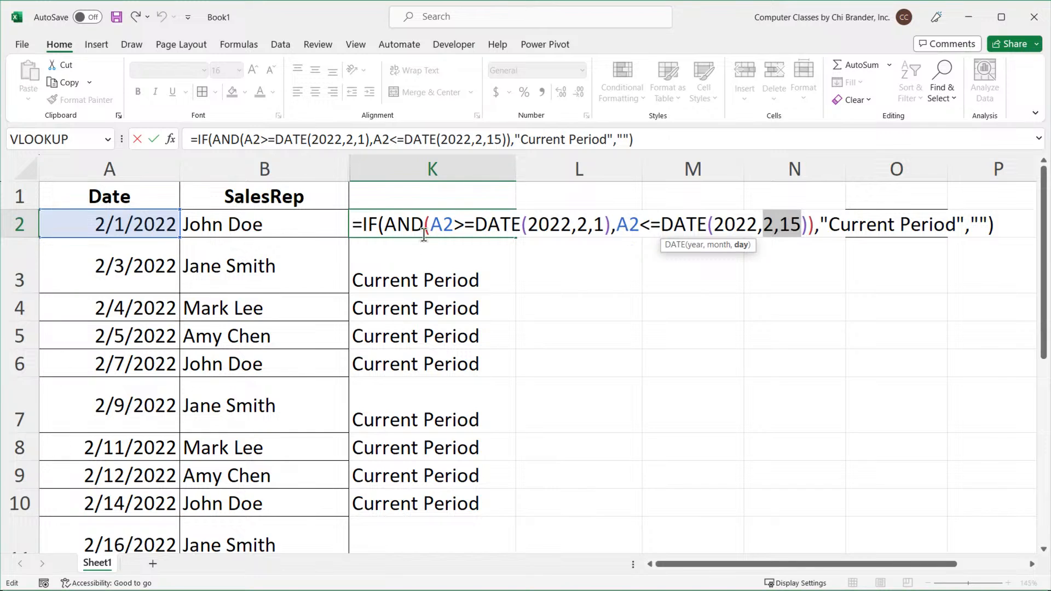
click(390, 222)
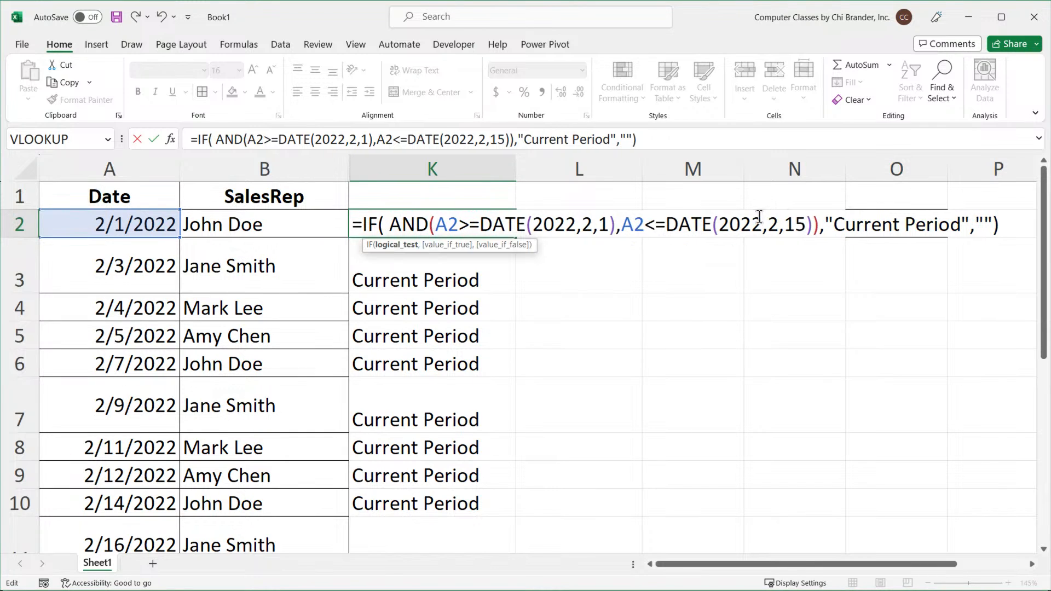
click(816, 225)
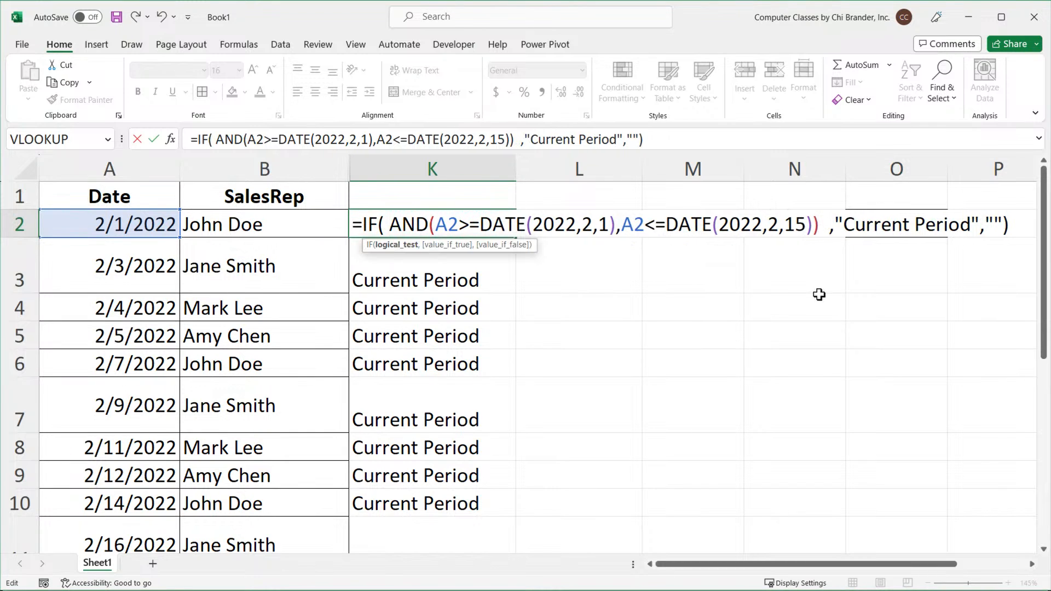
click(434, 224)
click(816, 223)
drag(437, 226, 618, 226)
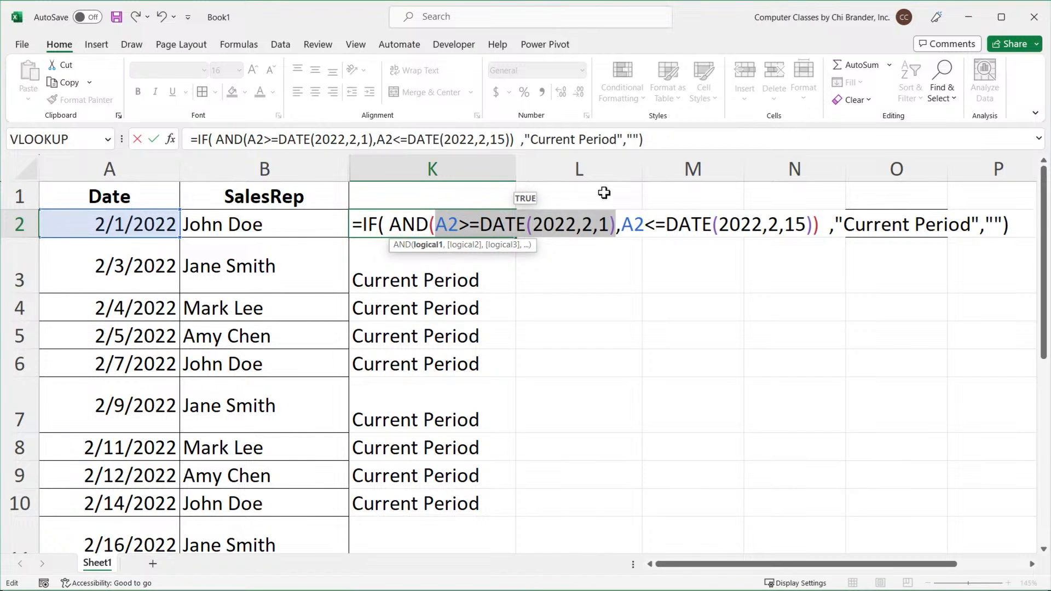
drag(622, 226, 808, 228)
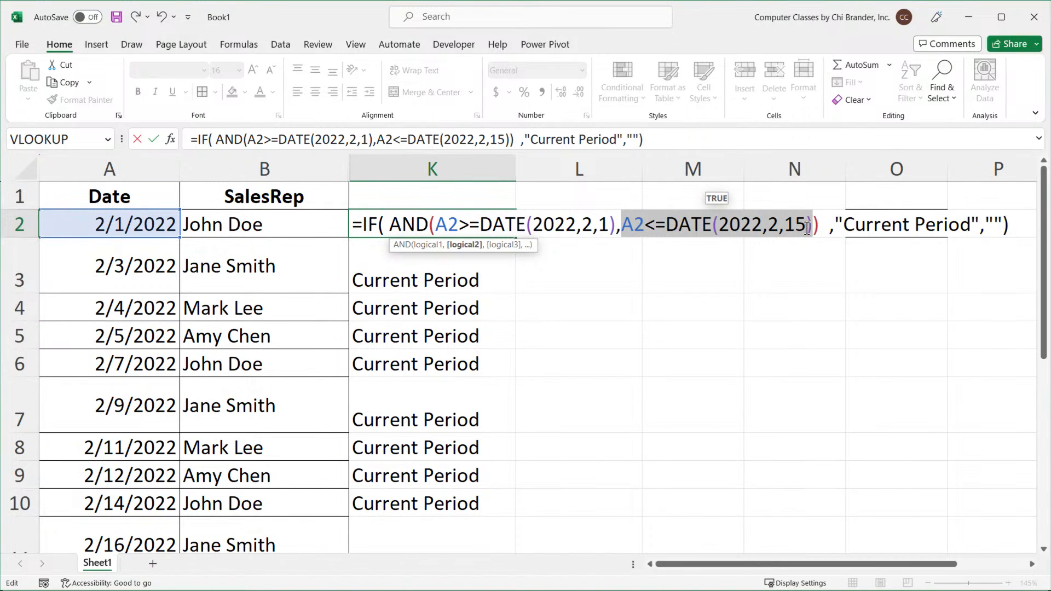
click(853, 226)
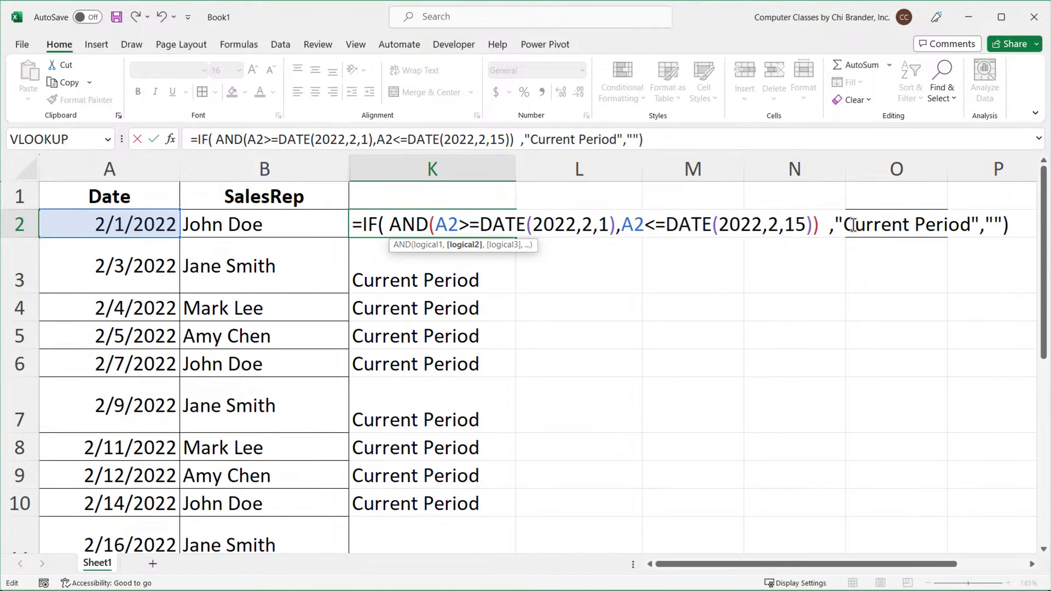
drag(835, 225, 973, 287)
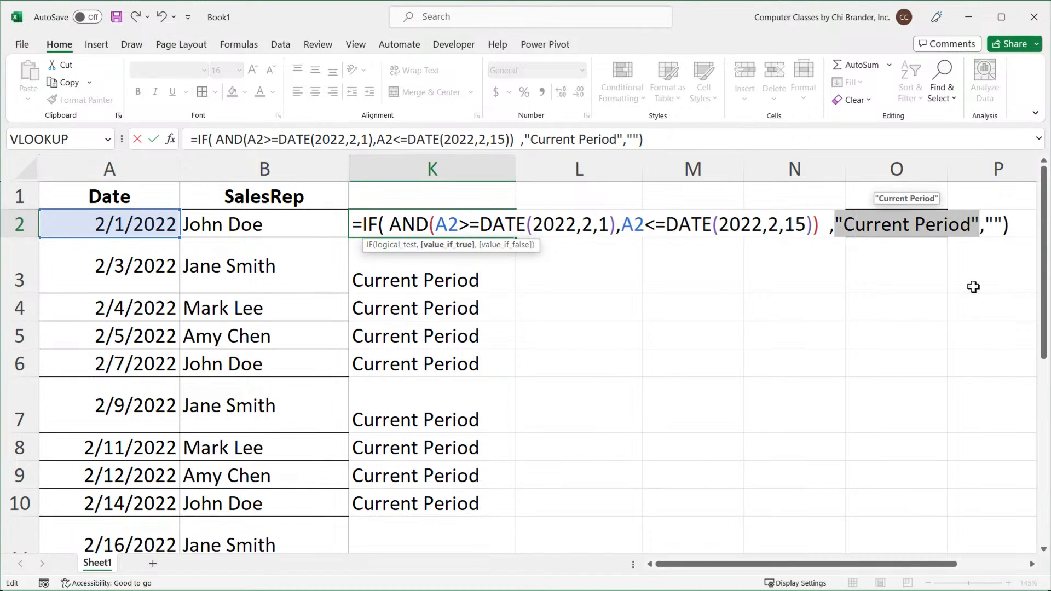
click(1015, 227)
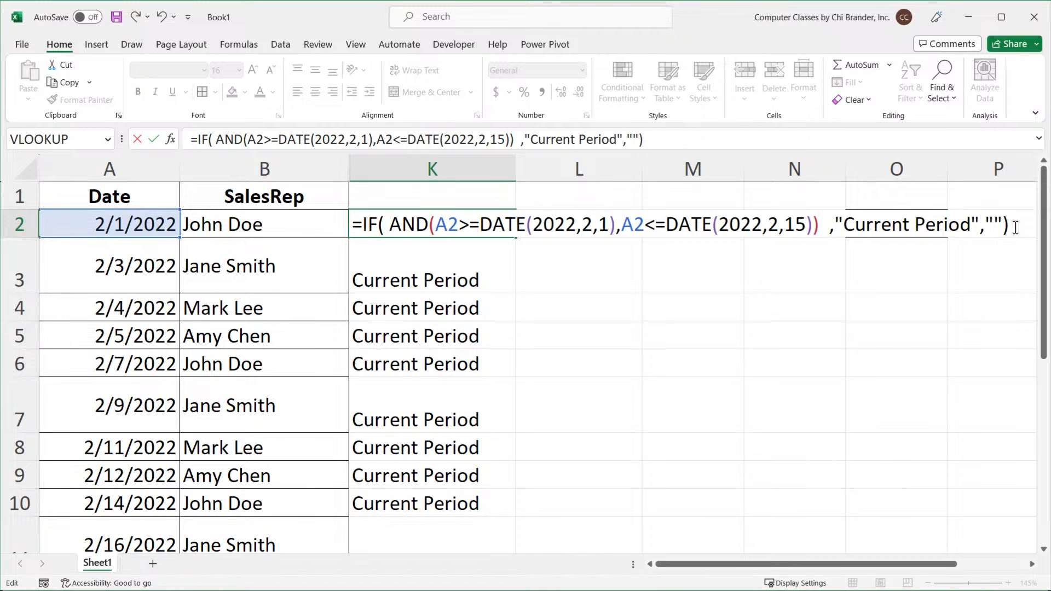
key(Return)
Fill K2's formula down column K and reopen K2's formula to check it without changes.
click(498, 221)
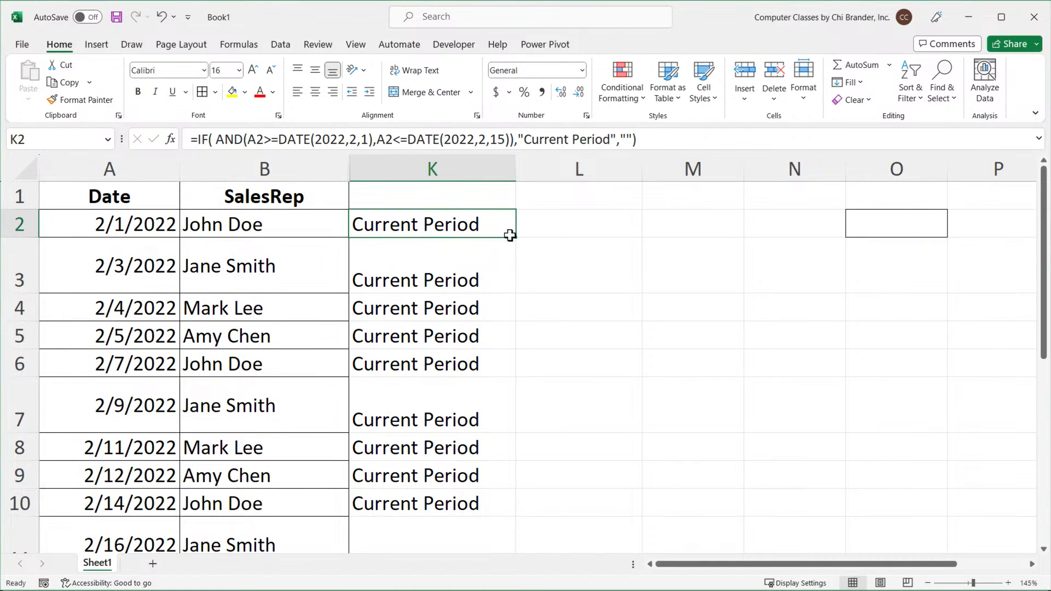
double_click(510, 235)
double_click(410, 233)
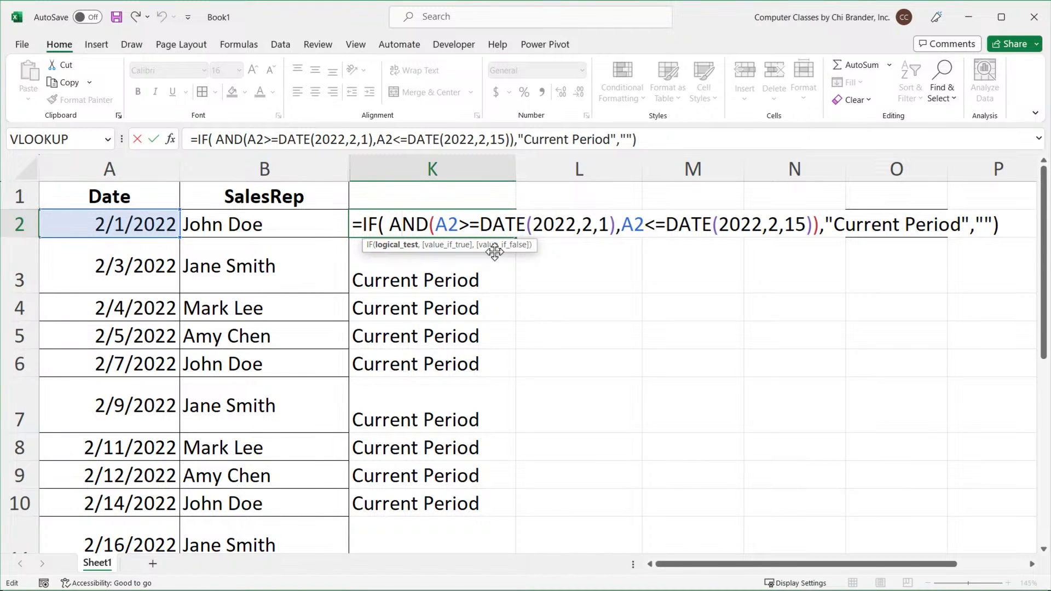
key(Escape)
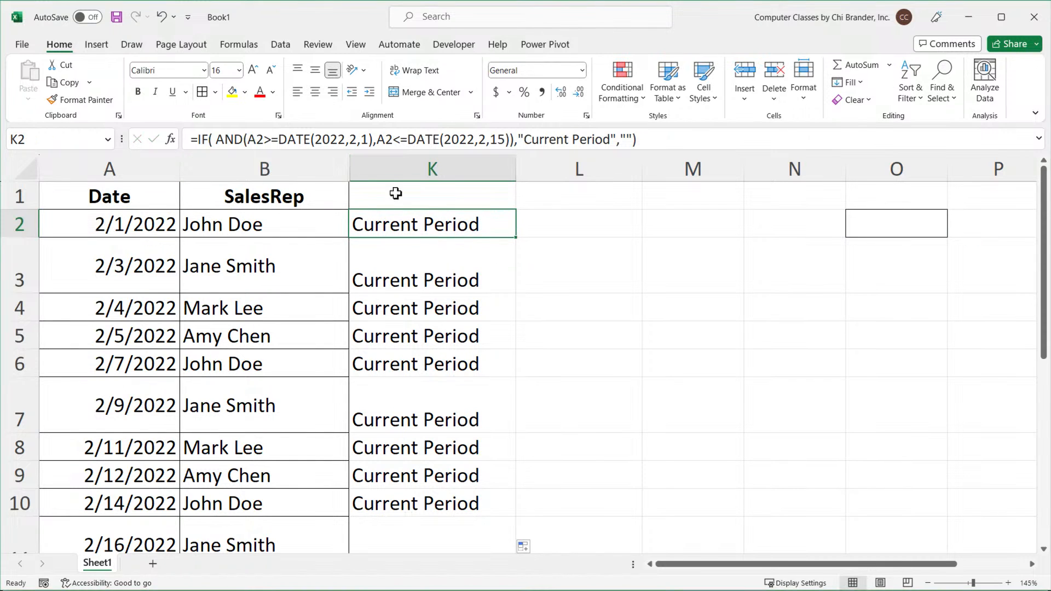
Unhide the hidden columns between SalesRep and the Current Period column, then select A1 and zoom out.
drag(343, 167, 390, 167)
right_click(388, 170)
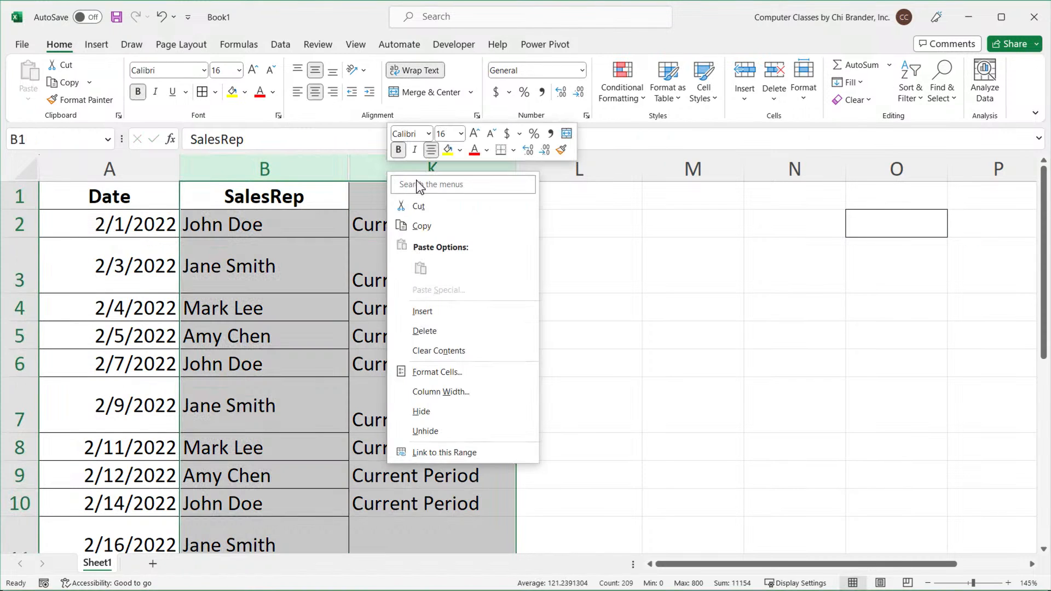
click(433, 431)
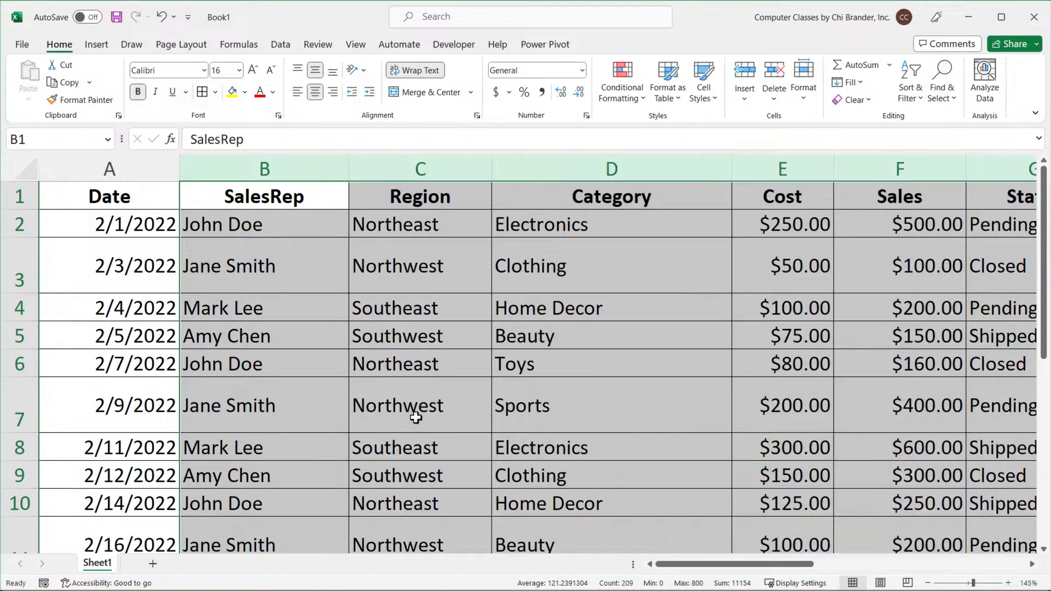
click(160, 200)
ctrl+scroll(166, 206, down, 3)
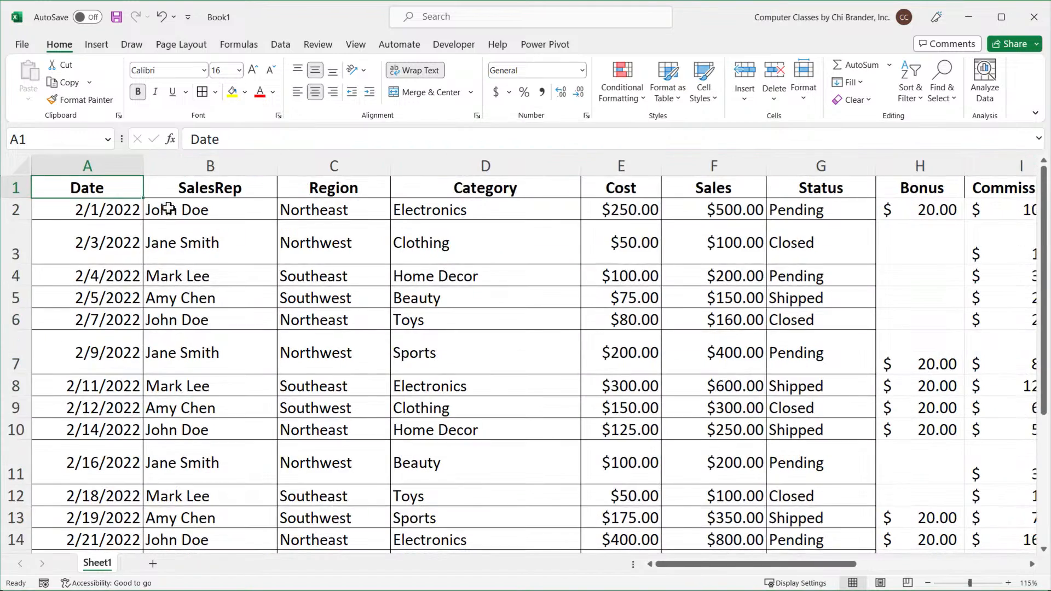
Label K1 as IF AND DATES in bold.
ctrl+scroll(454, 263, down, 2)
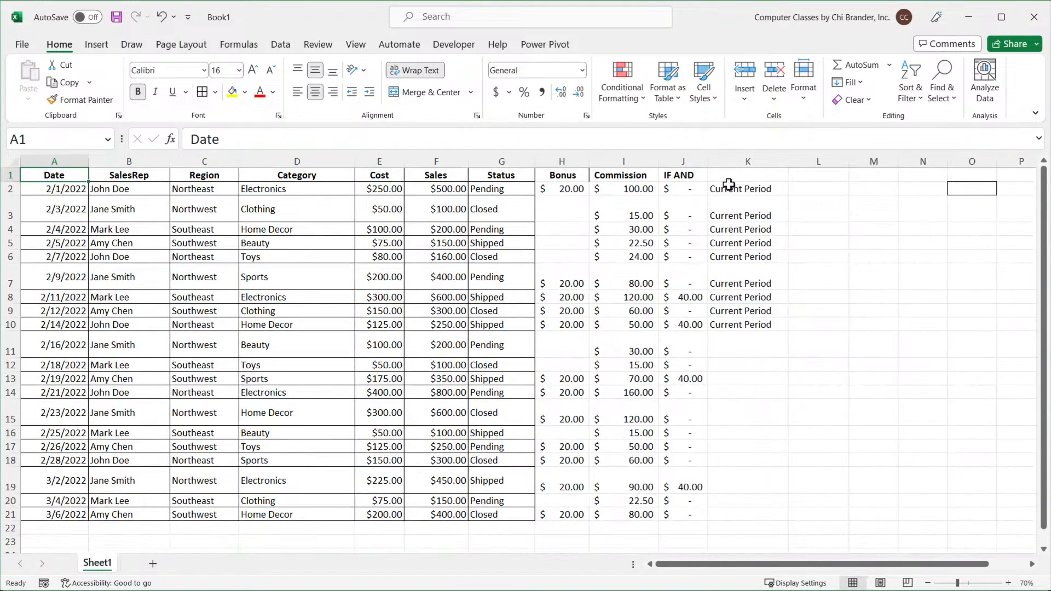
click(740, 179)
text(IF )
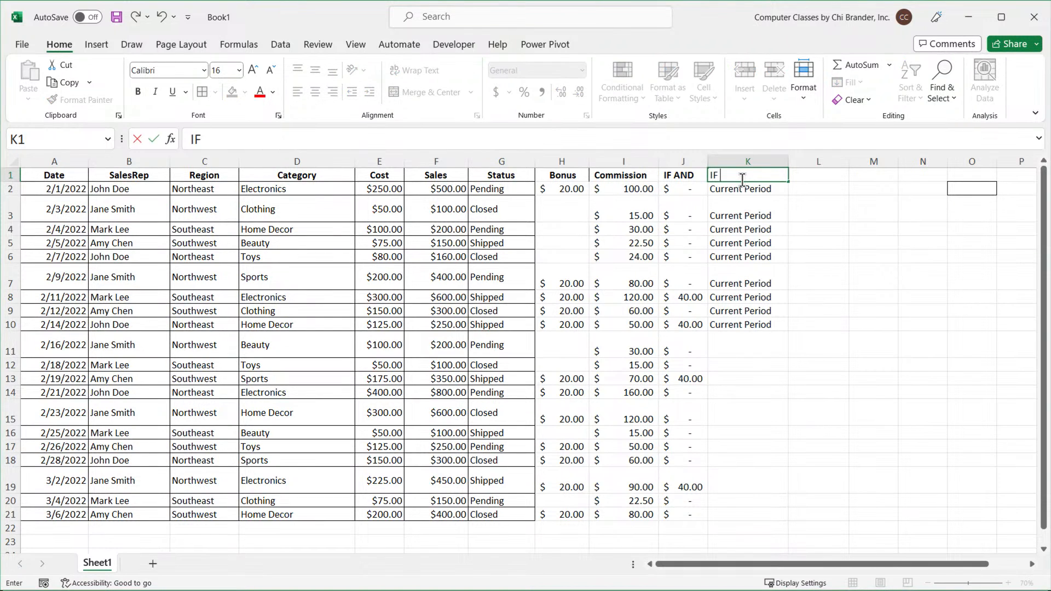
text(AND DATES)
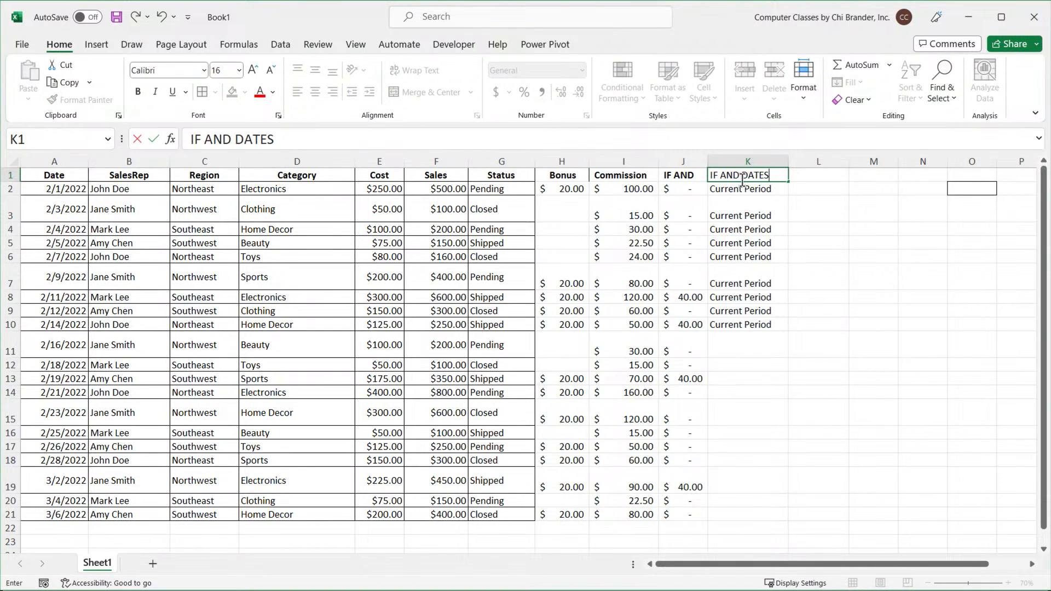
key(Return)
click(741, 178)
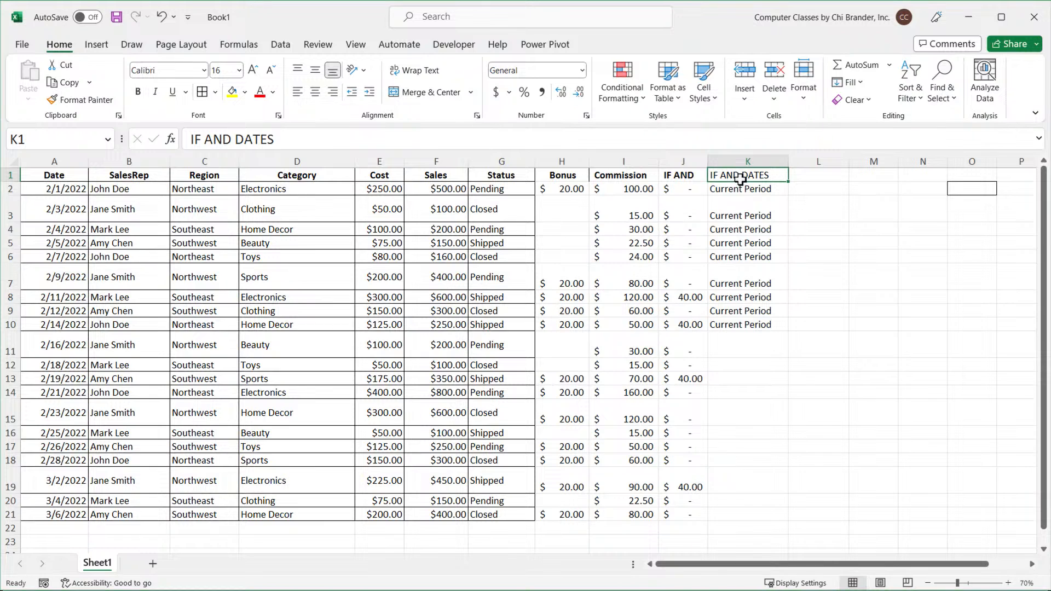
key(ctrl+b)
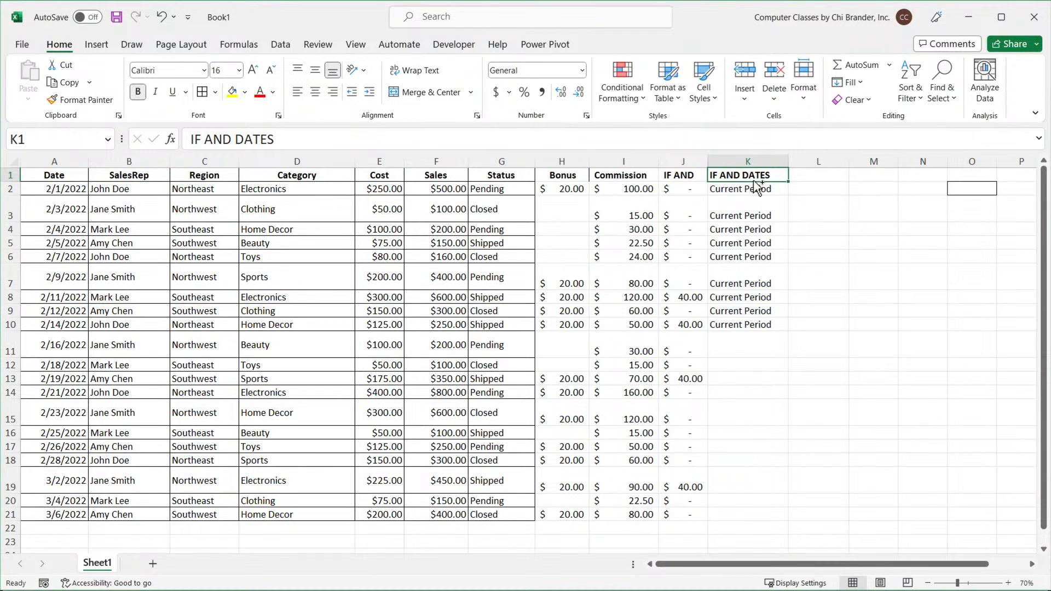
Select the Bonus values in column H to examine which ones are blank.
click(806, 174)
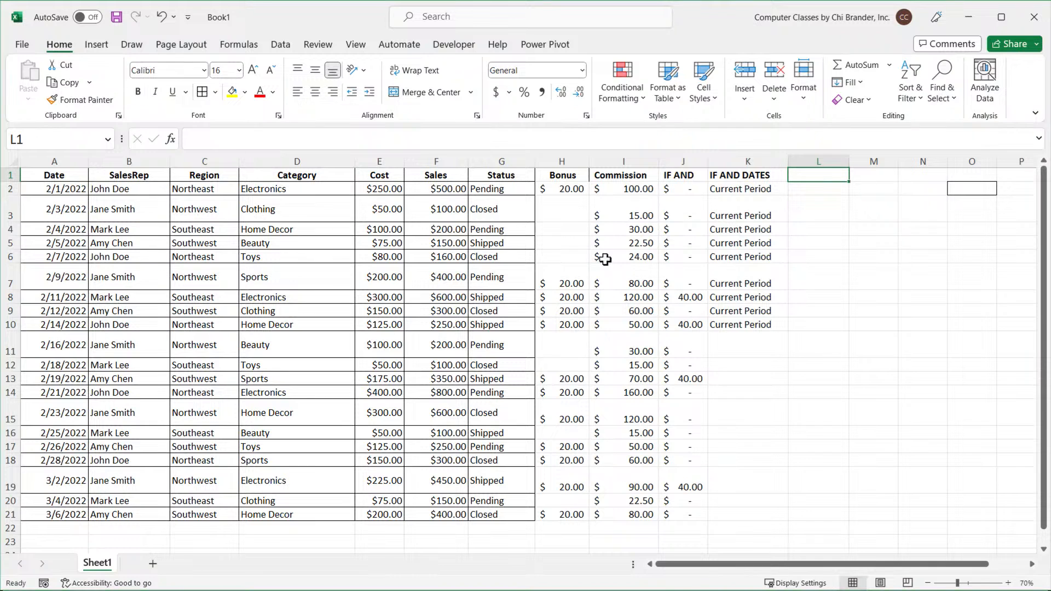
drag(564, 178, 572, 510)
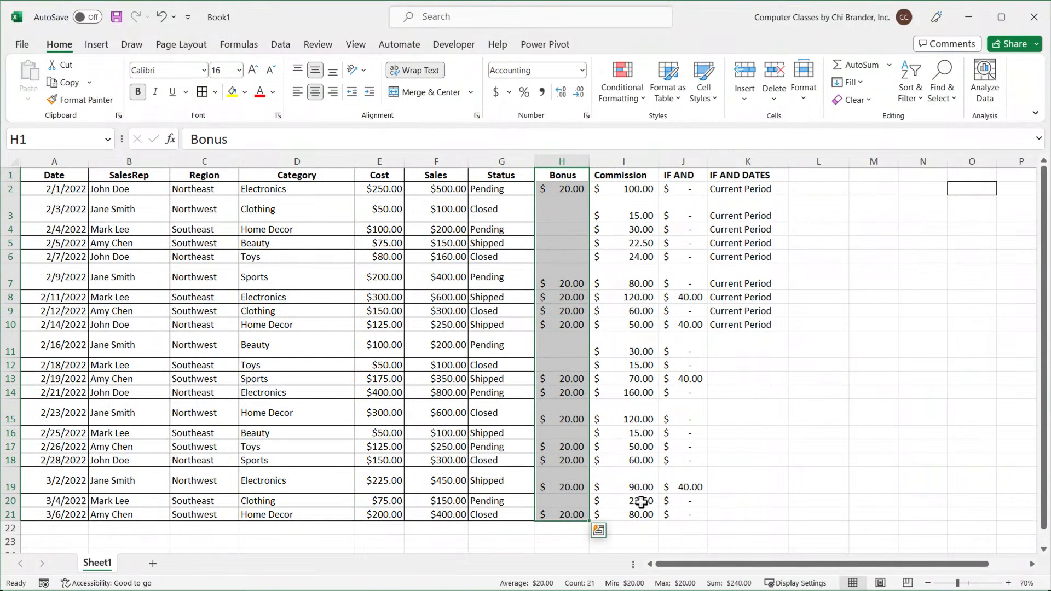
click(810, 177)
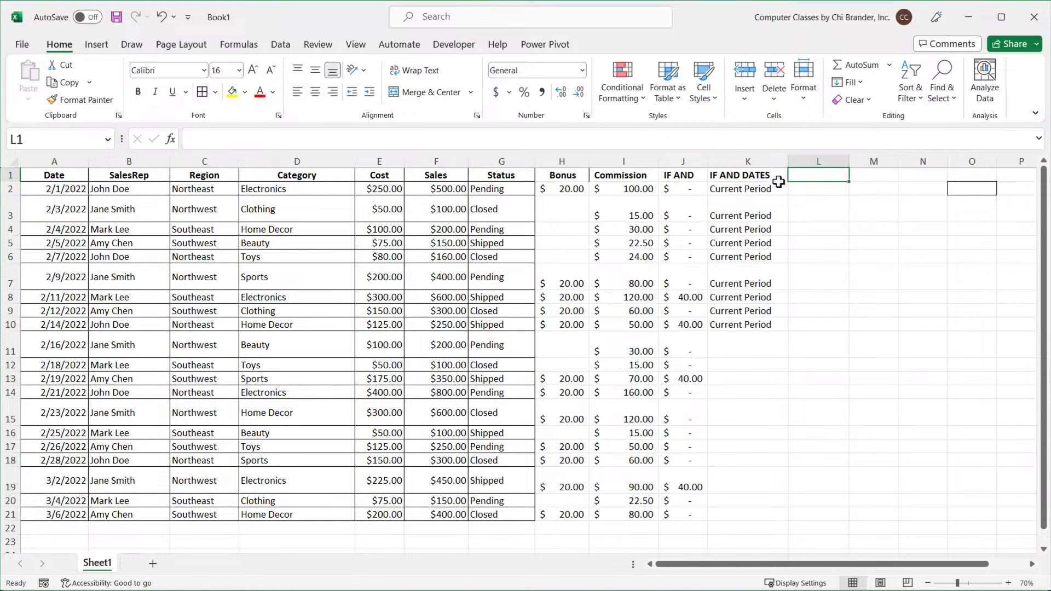
click(572, 176)
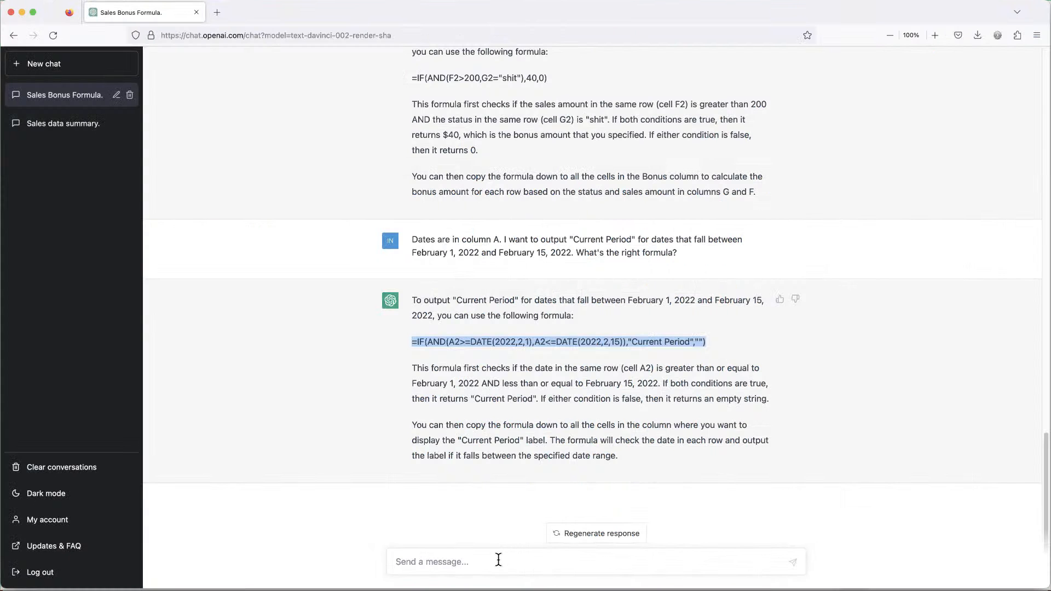
Switch to ChatGPT and ask for a formula that outputs yes when the column H bonus is blank, otherwise no.
click(499, 559)
text(I have bonus in H column)
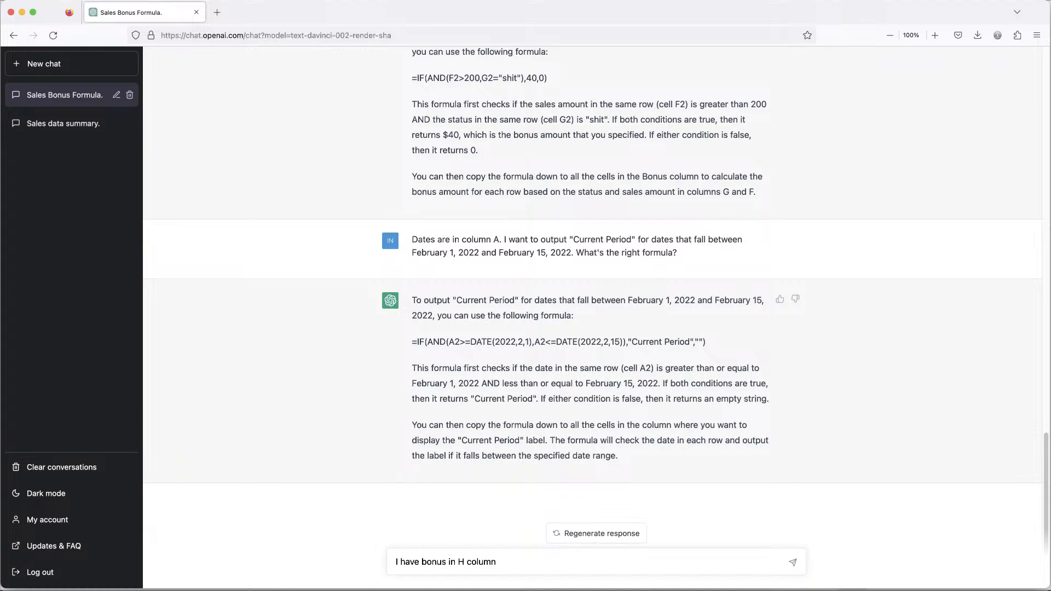
text(. Some of them are blank.)
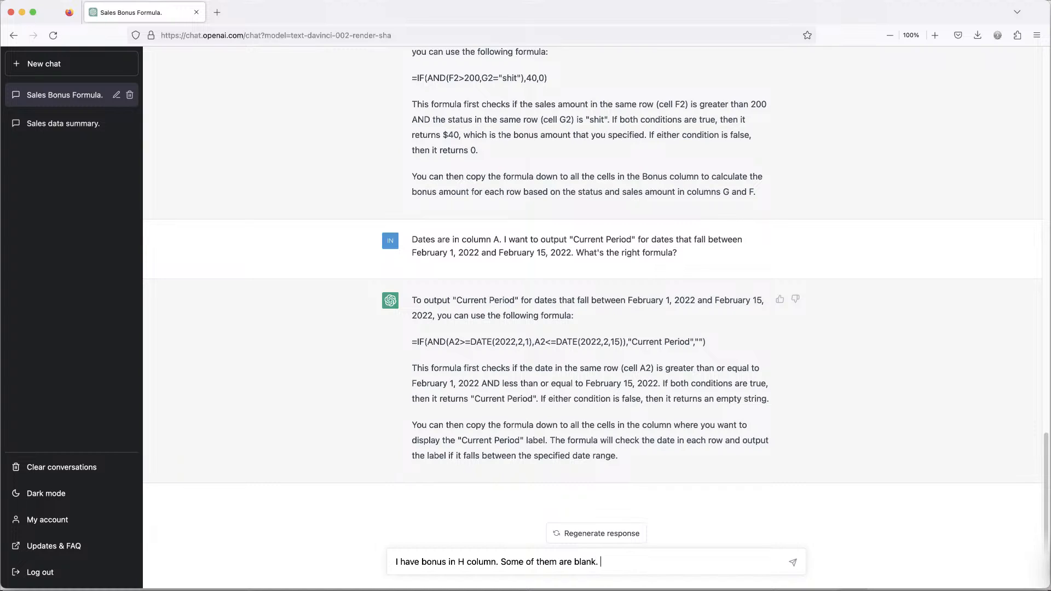
text(I want to do a formula F)
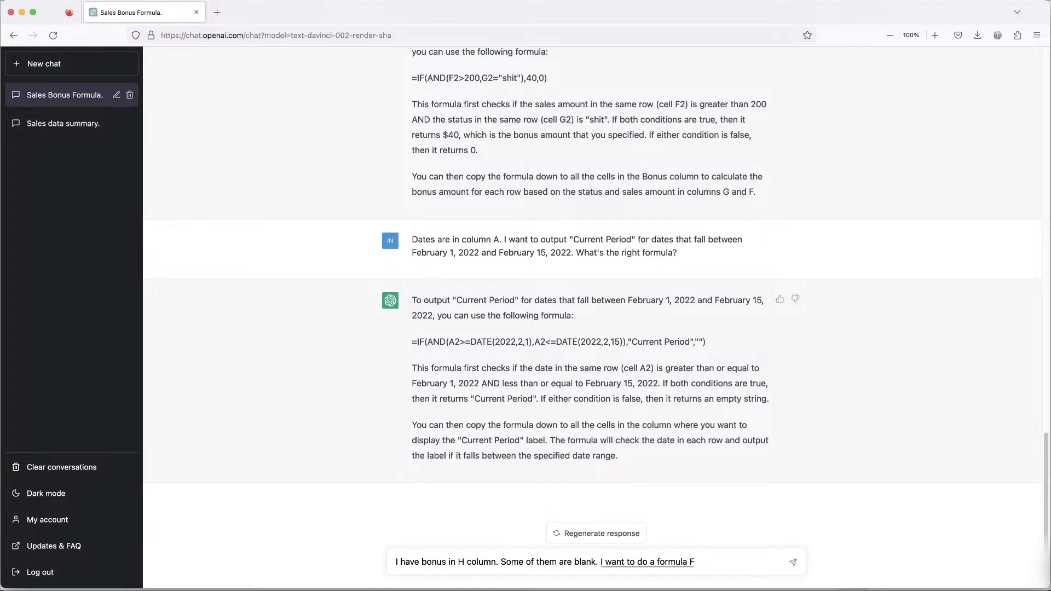
key(BackSpace)
text(if the bonus is blank then I)
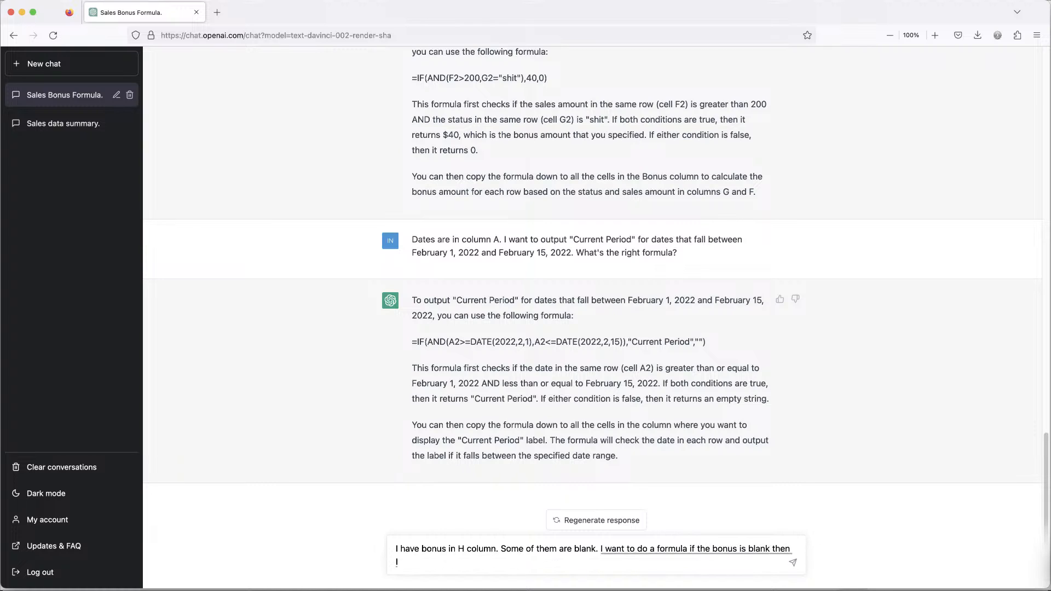
text( wanna output yes)
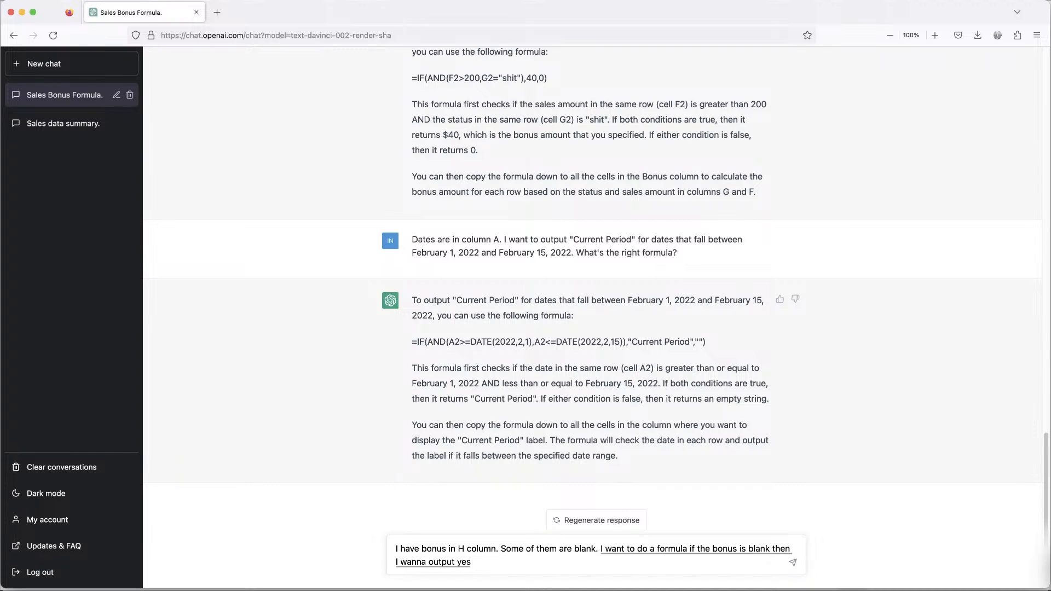
text( otherwise I want to Altoona)
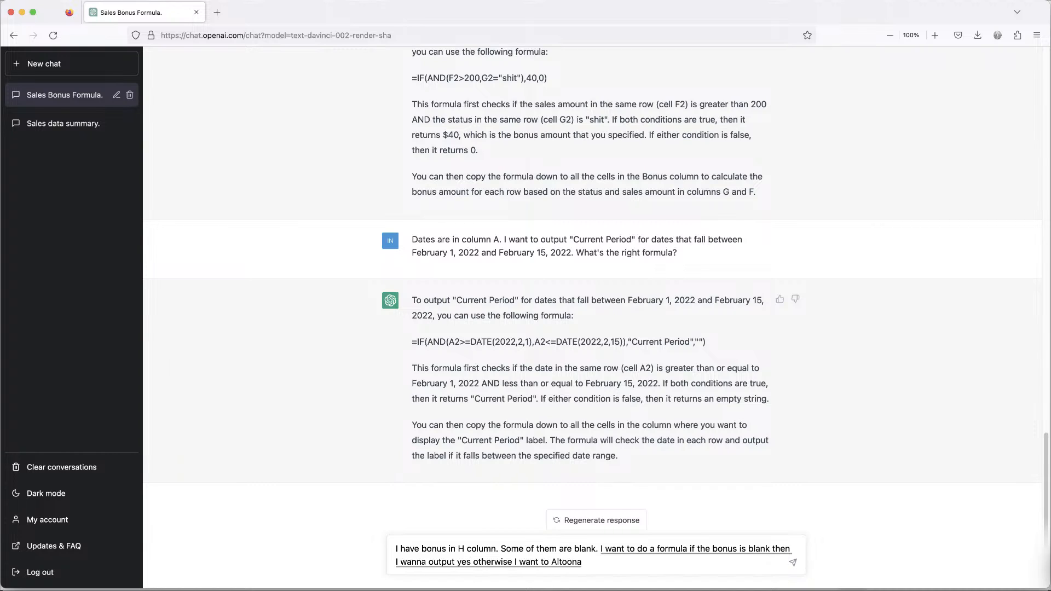
key(BackSpace)
key(BackSpace)
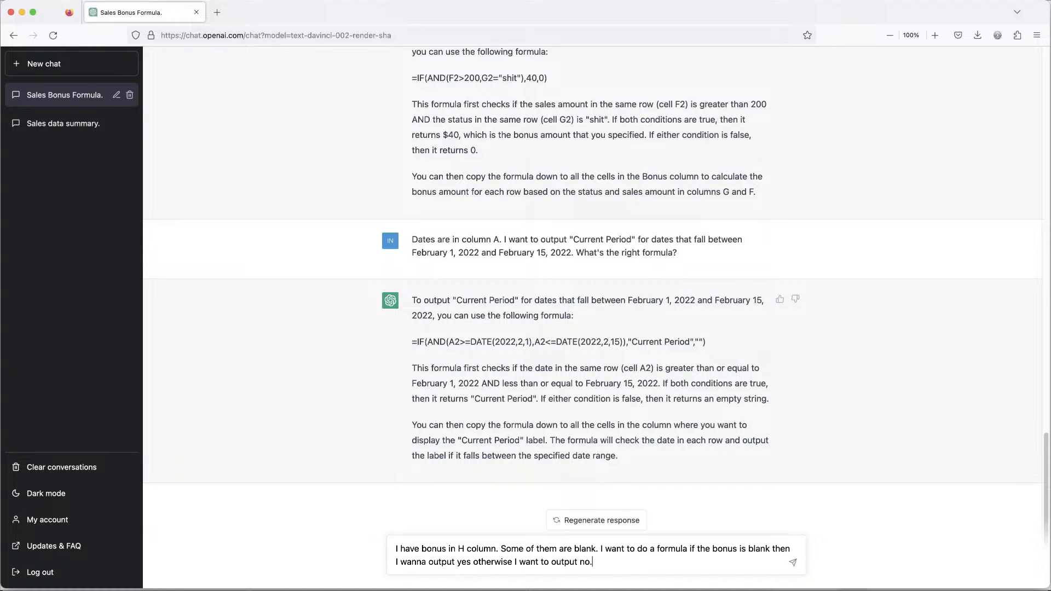
click(792, 571)
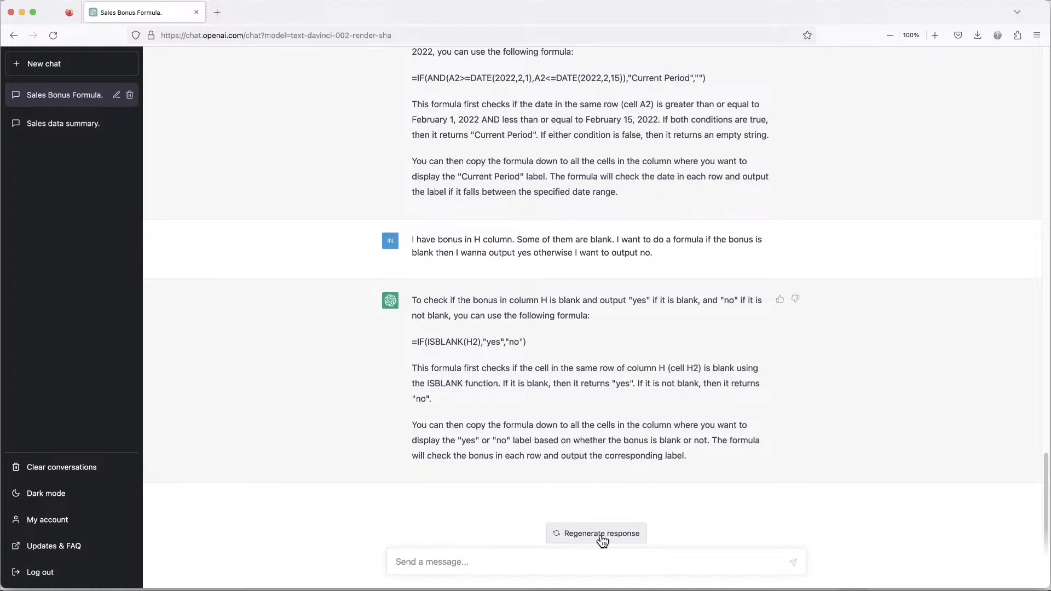
Copy ChatGPT's =IF(ISBLANK(H2),"yes","no") formula and paste it into cell L2 in Excel.
triple_click(488, 342)
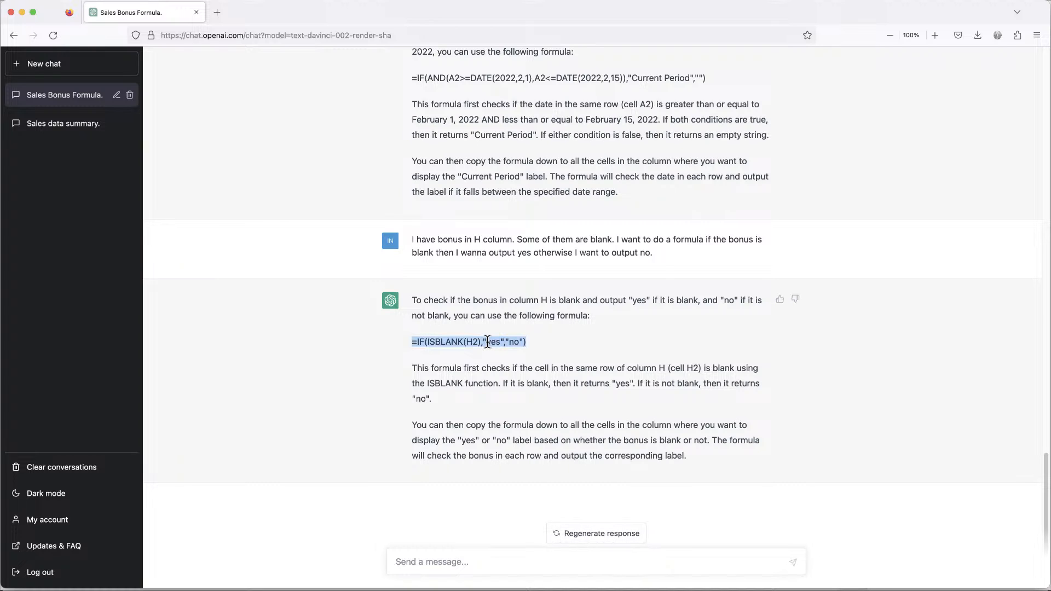
right_click(484, 339)
click(493, 348)
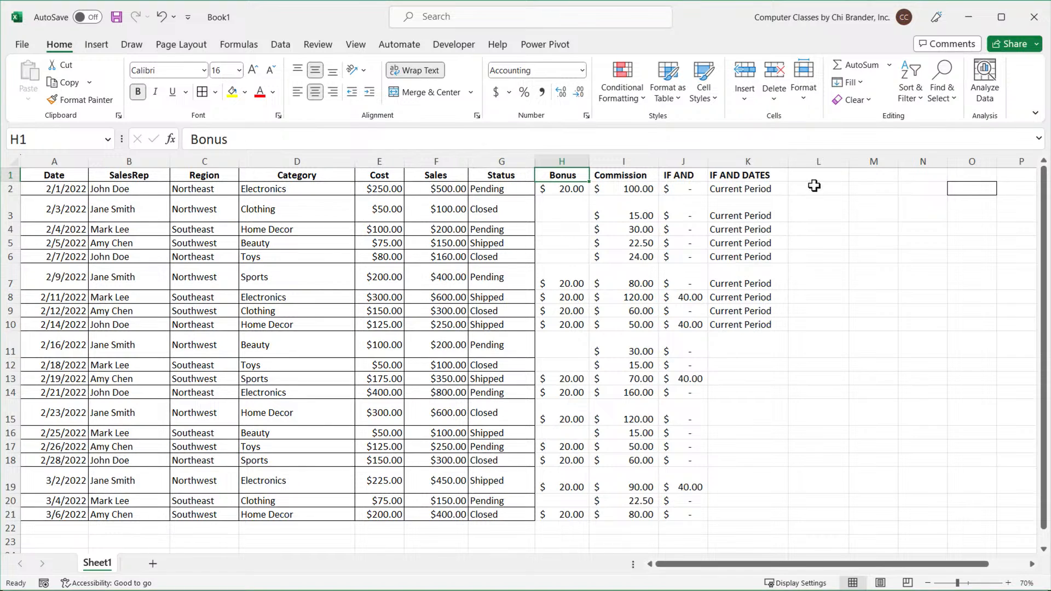
double_click(816, 188)
key(ctrl+v)
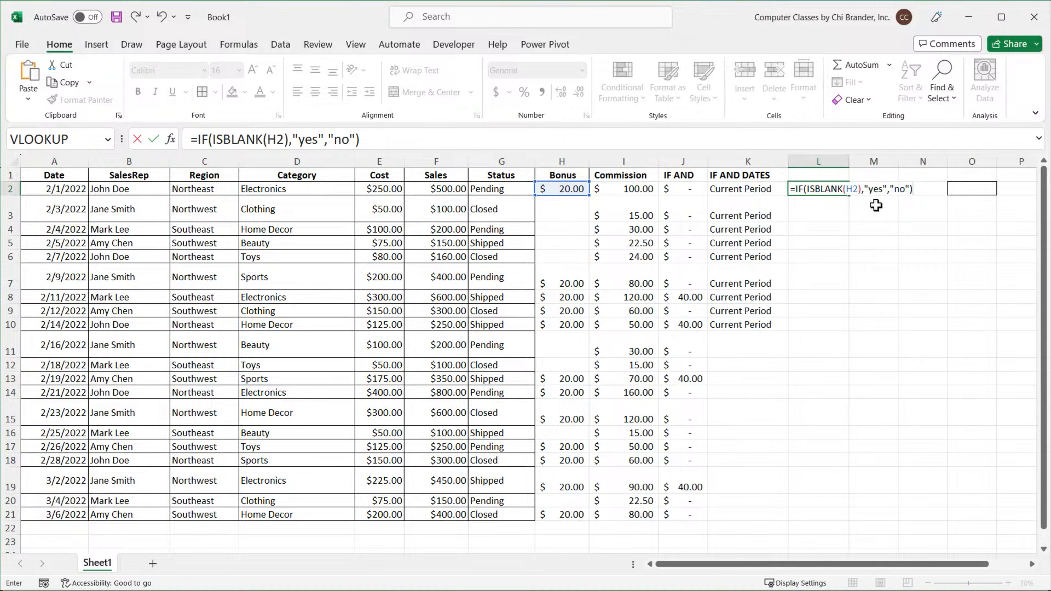
key(Return)
Fill L2's ISBLANK formula down column L.
click(803, 189)
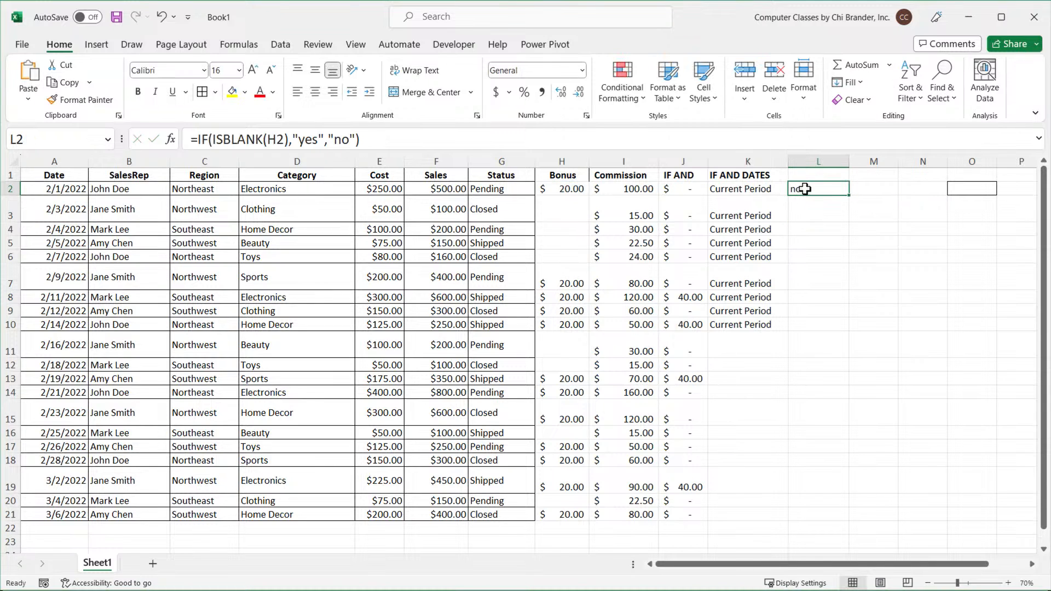
double_click(851, 196)
click(801, 190)
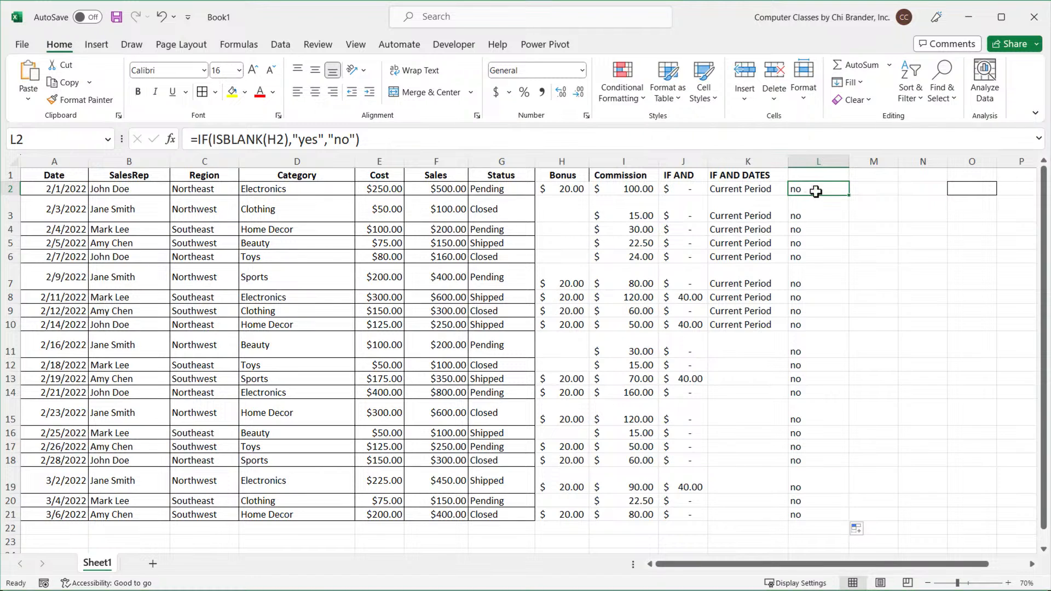
Hide columns I through K to put the Bonus column next to column L.
ctrl+scroll(816, 191, up, 8)
scroll(822, 219, up, 1)
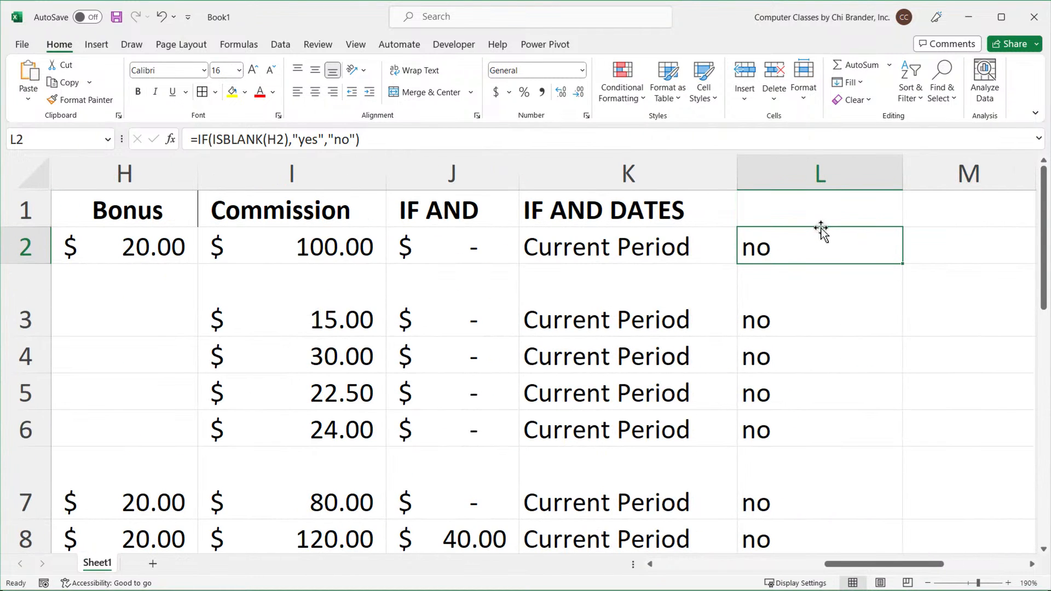
drag(630, 173, 344, 188)
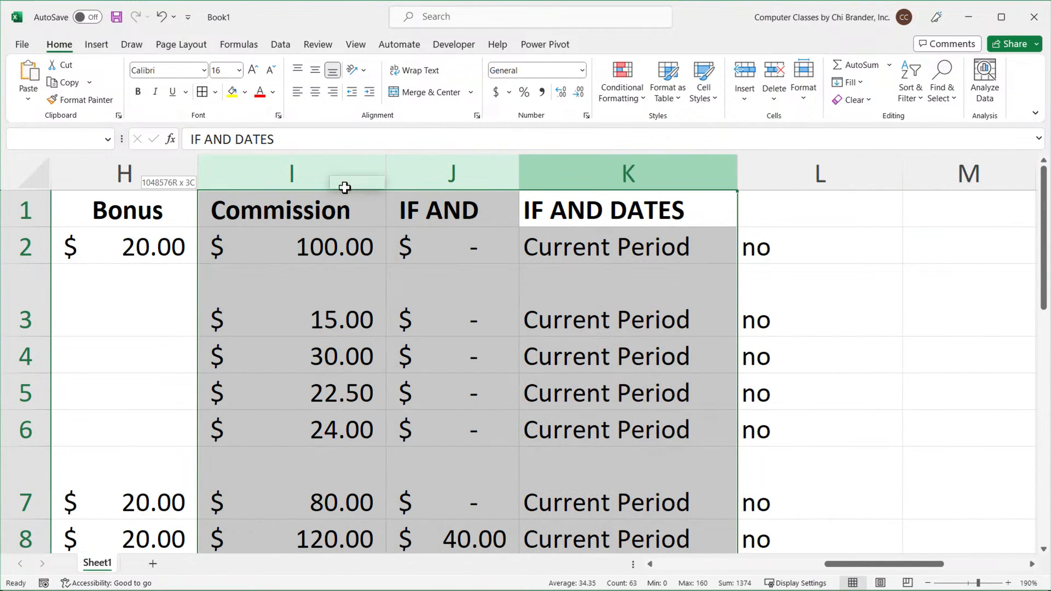
right_click(344, 188)
click(406, 415)
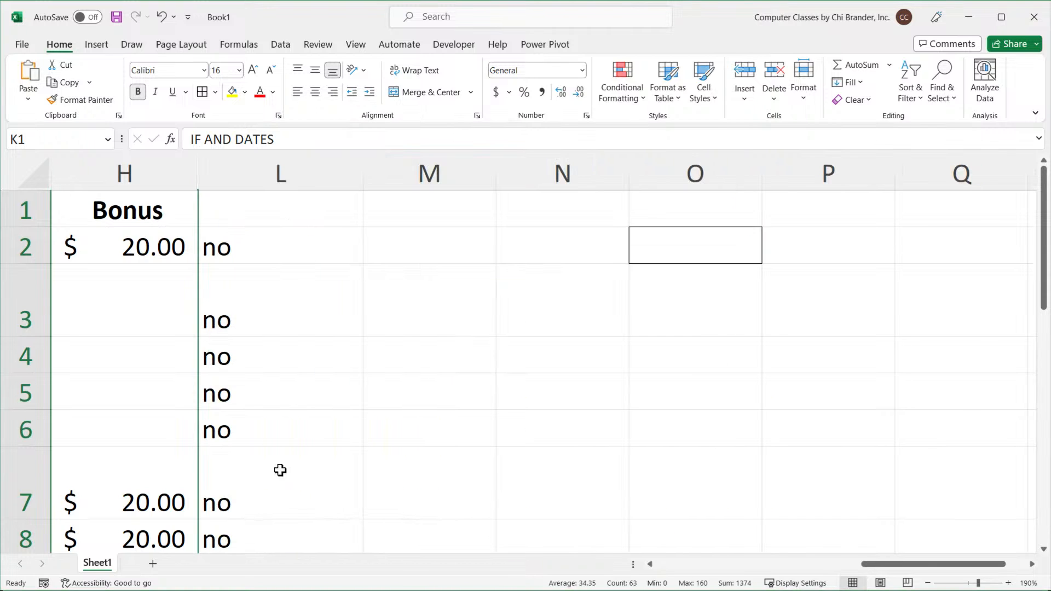
Inspect the formulas in L2 and H2 and the blank-looking bonus cells in H3:H6 without changing them.
drag(862, 564, 814, 572)
double_click(617, 236)
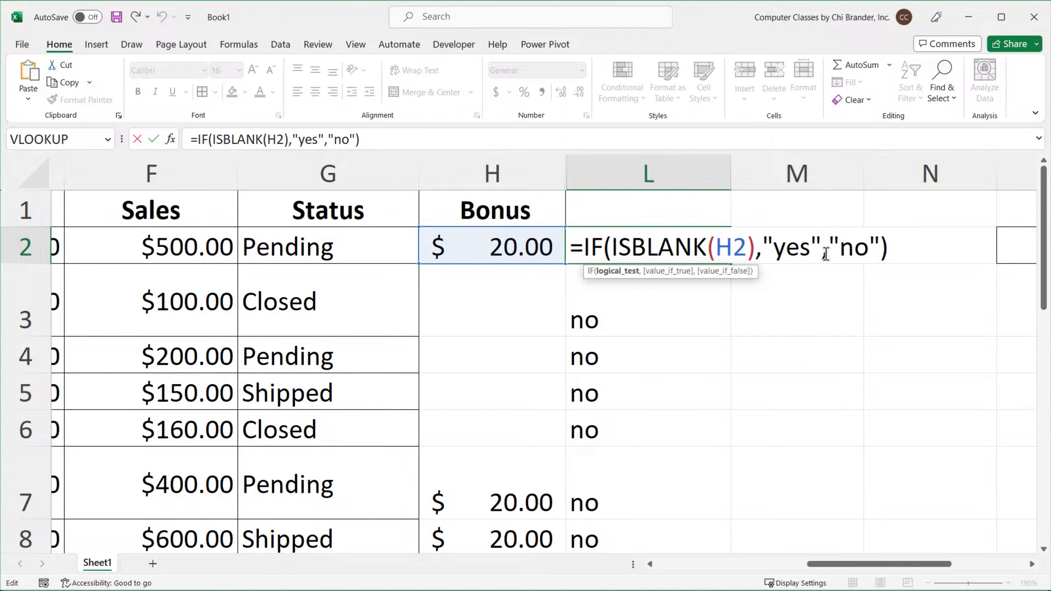
key(Escape)
double_click(505, 243)
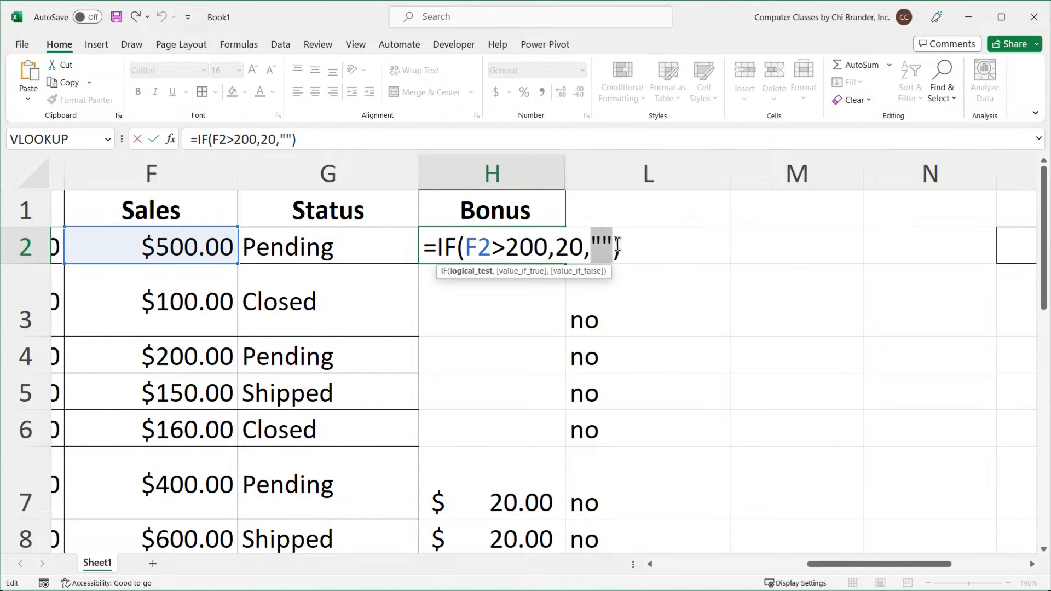
key(Escape)
drag(530, 322, 514, 445)
drag(511, 303, 504, 438)
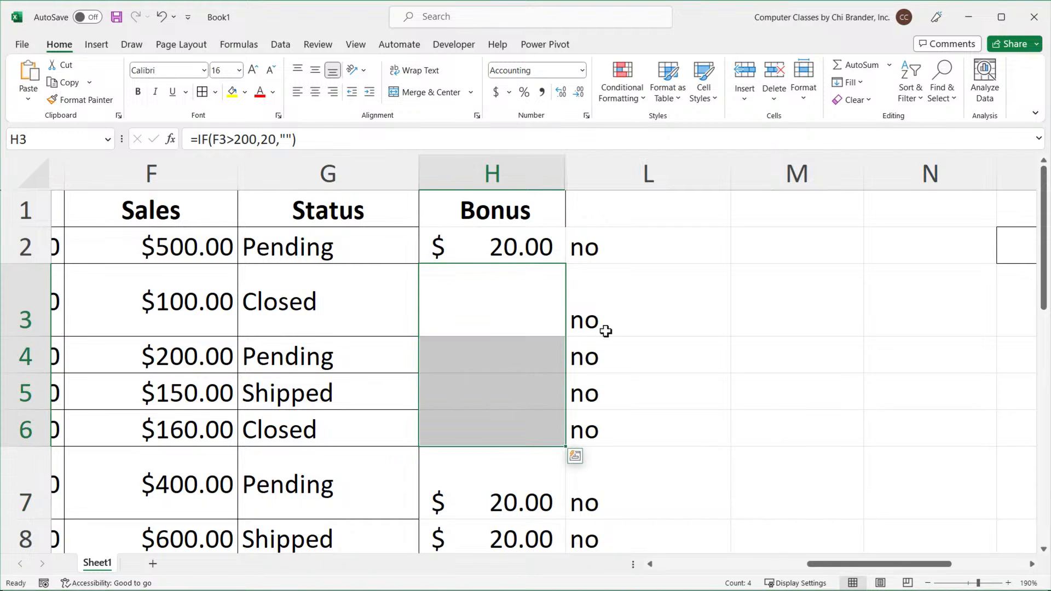
click(650, 246)
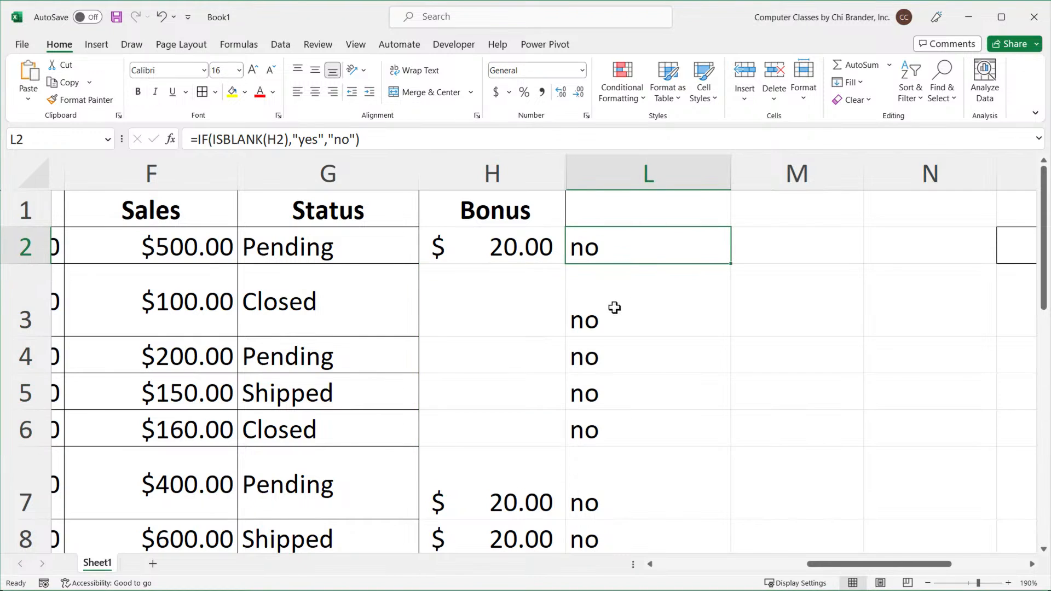
double_click(627, 254)
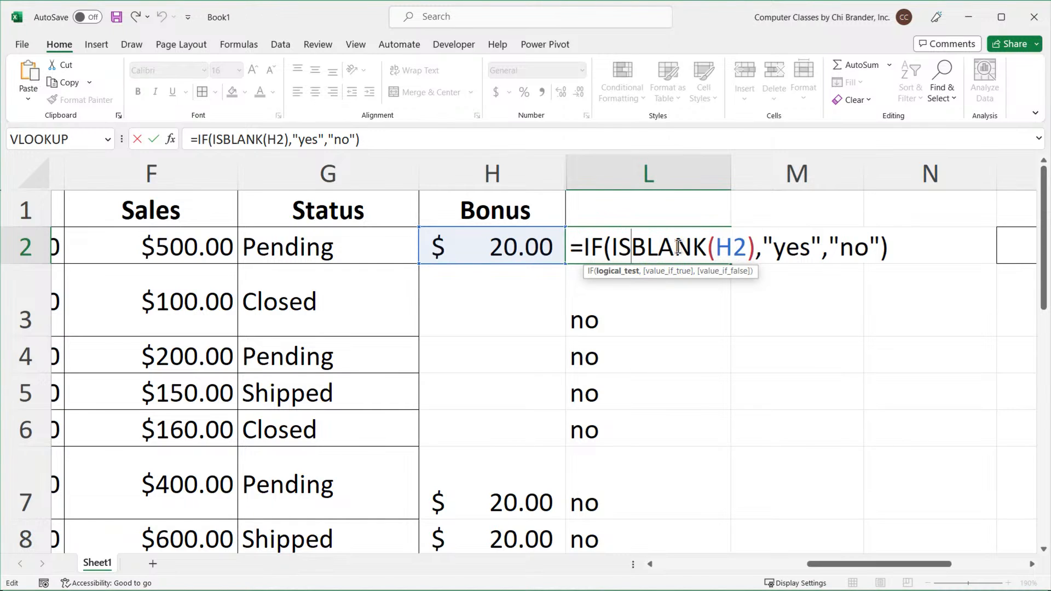
key(Escape)
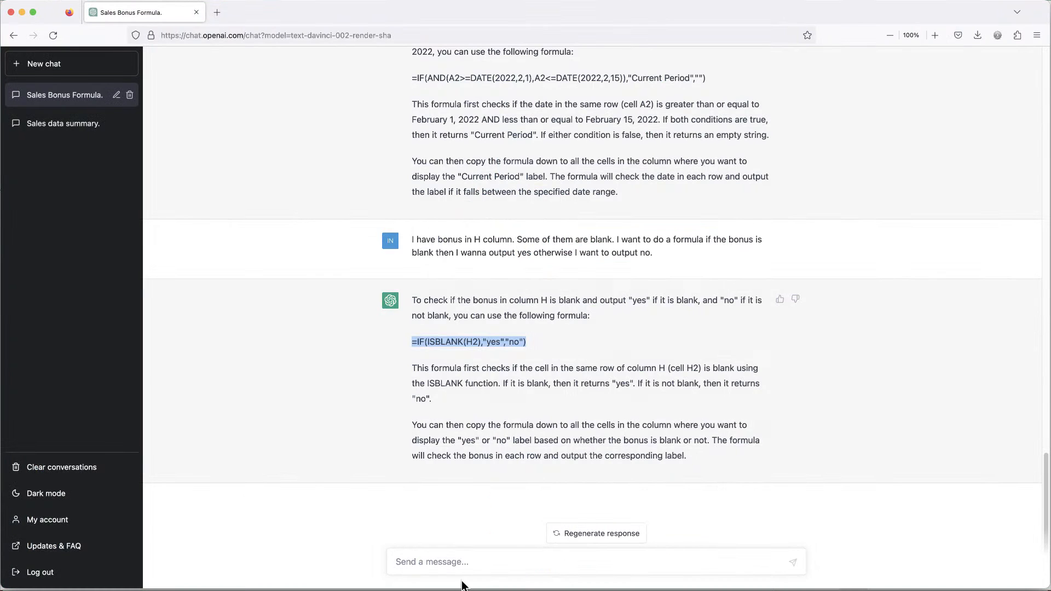
Tell ChatGPT the formula didn't work and ask for an alternative.
click(462, 573)
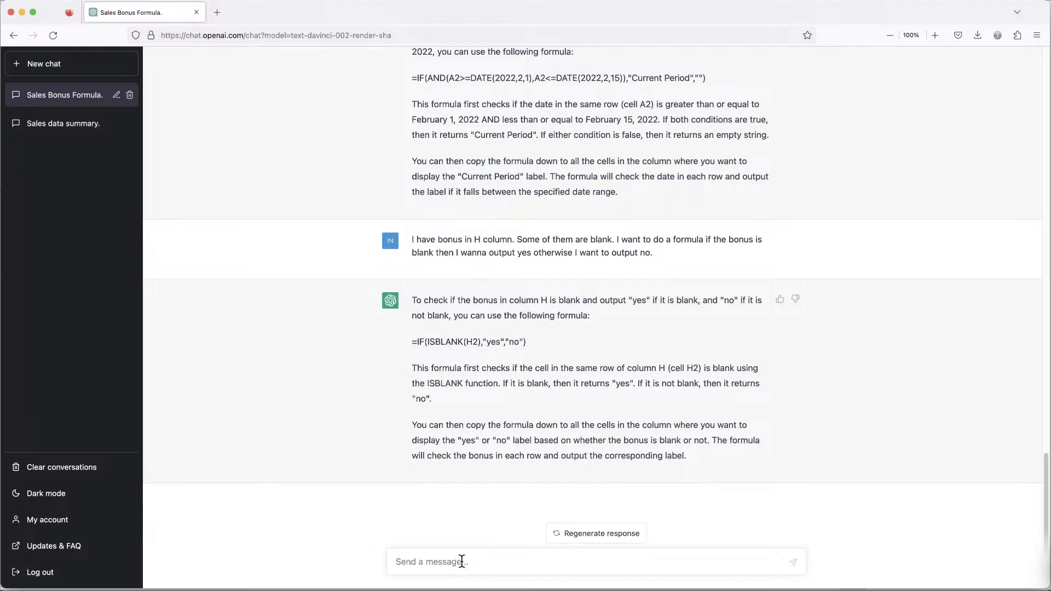
text(Just didn't)
text( work. Is there an alternative)
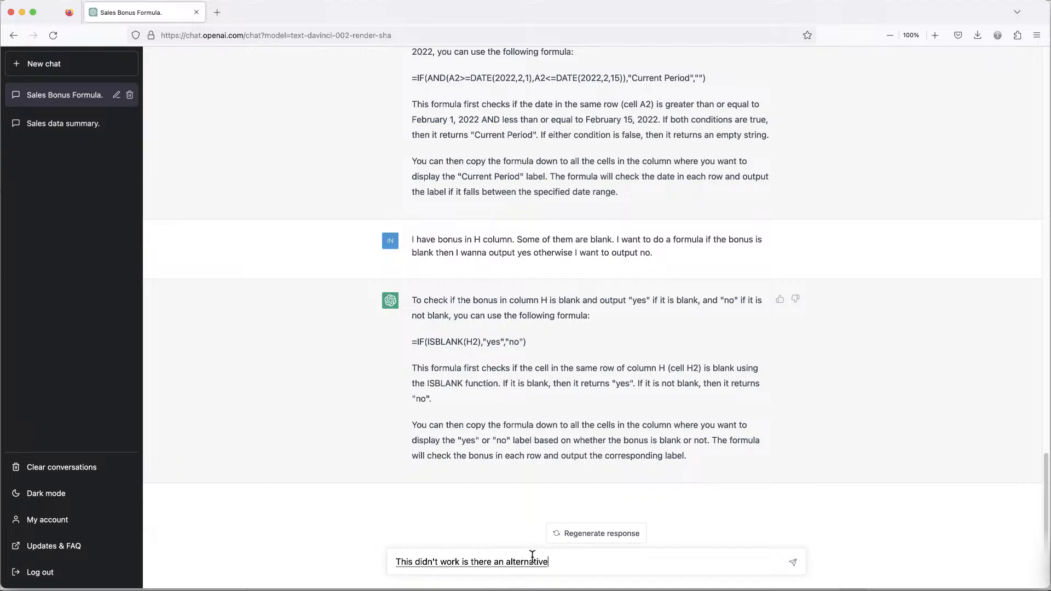
text(?)
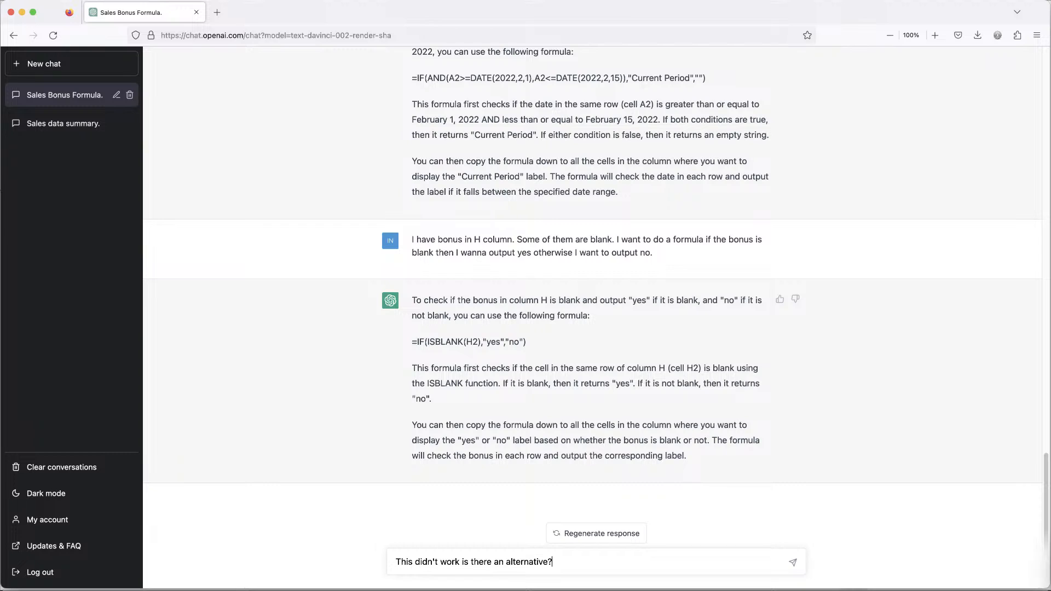
click(793, 563)
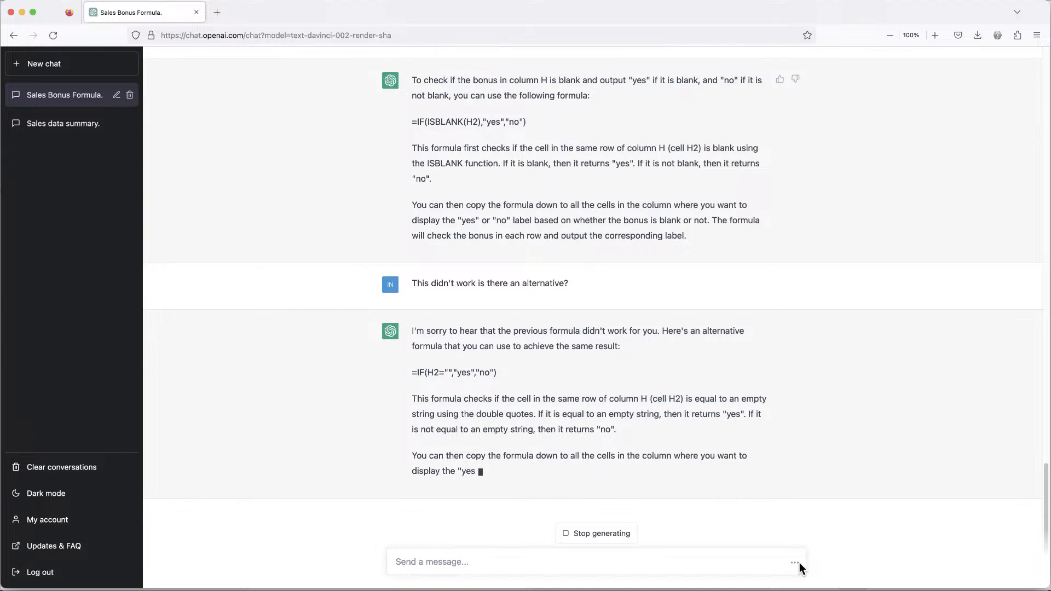
Regenerate ChatGPT's alternative answer and copy its =IF(H2="","yes","no") formula.
click(615, 538)
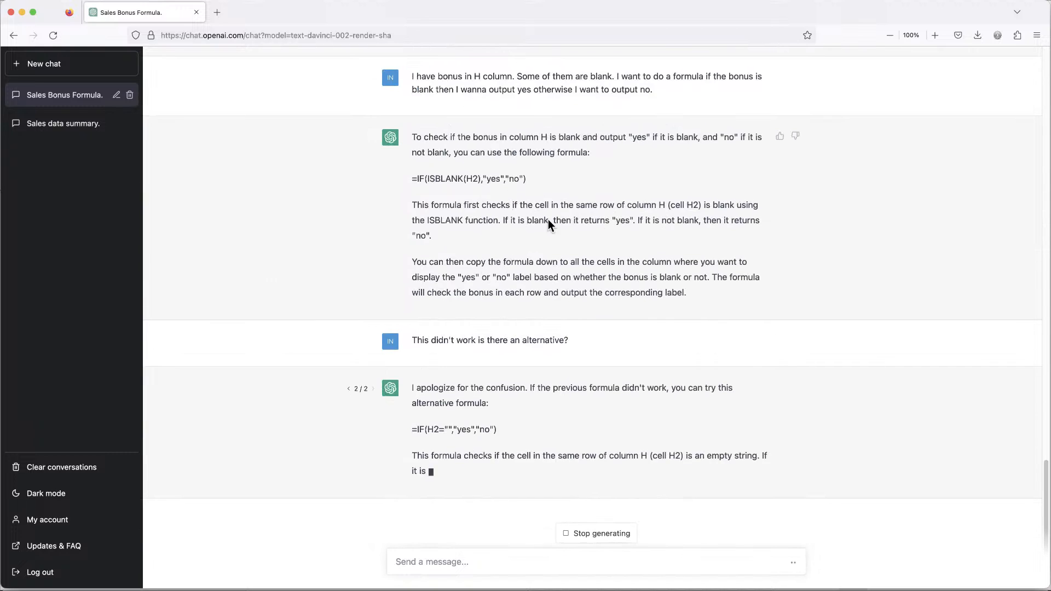
click(624, 536)
scroll(554, 365, up, 5)
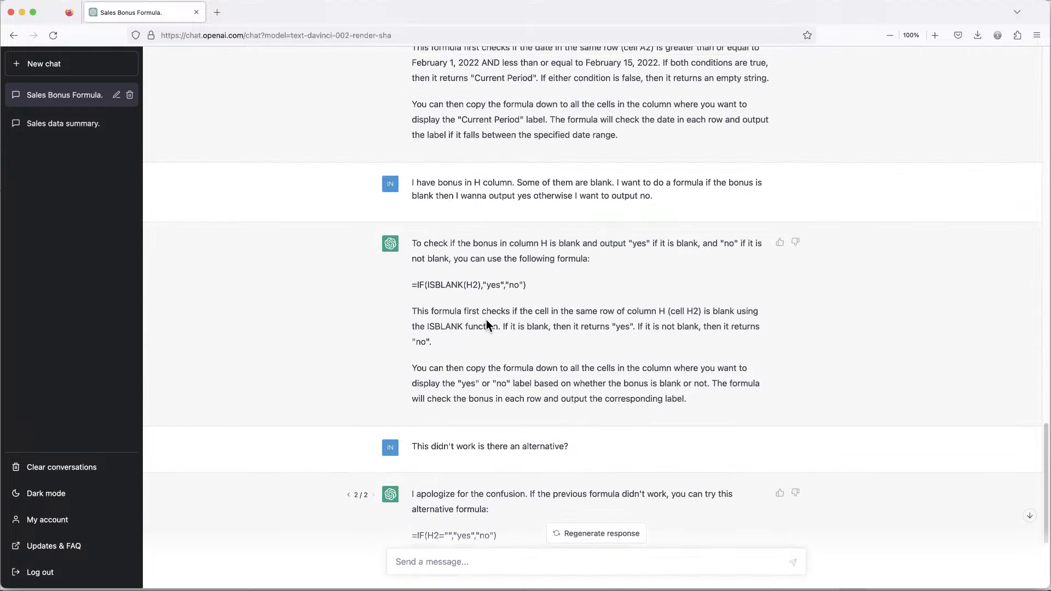
scroll(521, 451, down, 5)
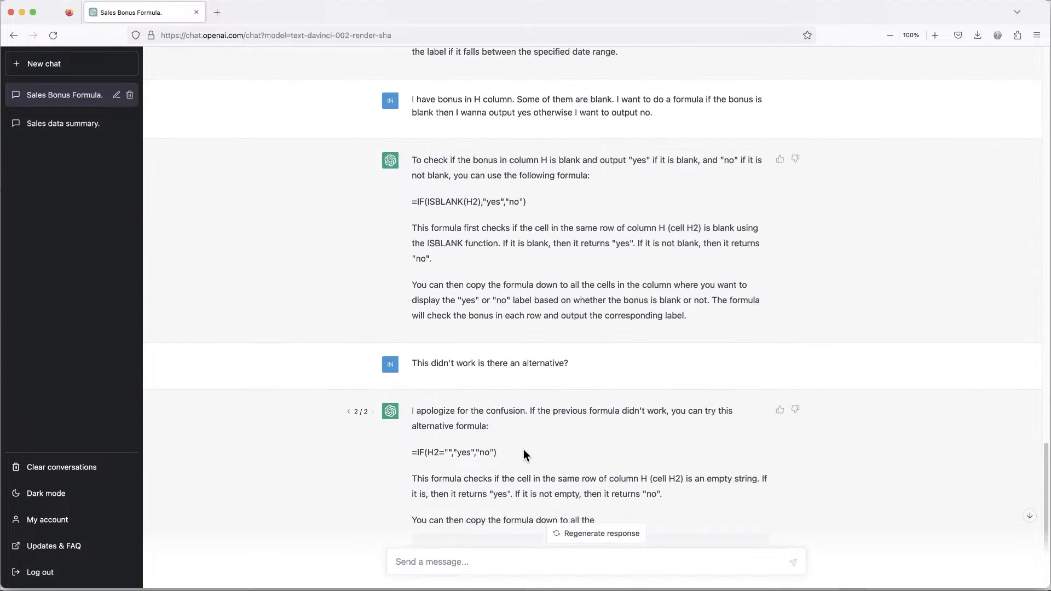
triple_click(476, 347)
right_click(476, 347)
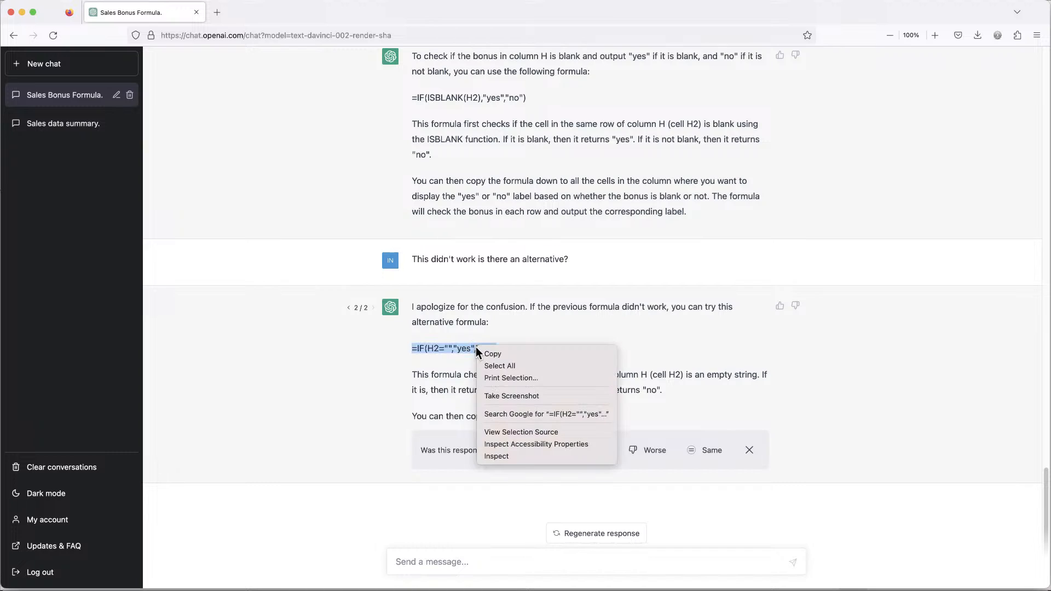
click(515, 355)
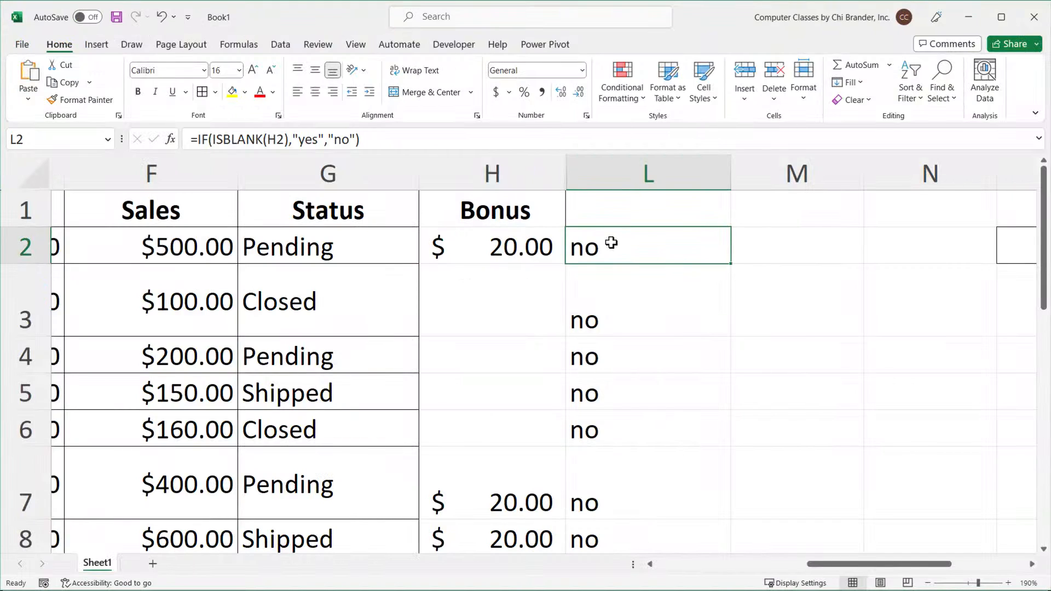
Replace L2's formula with the pasted =IF(H2="","yes","no") and fill it down column L.
double_click(610, 240)
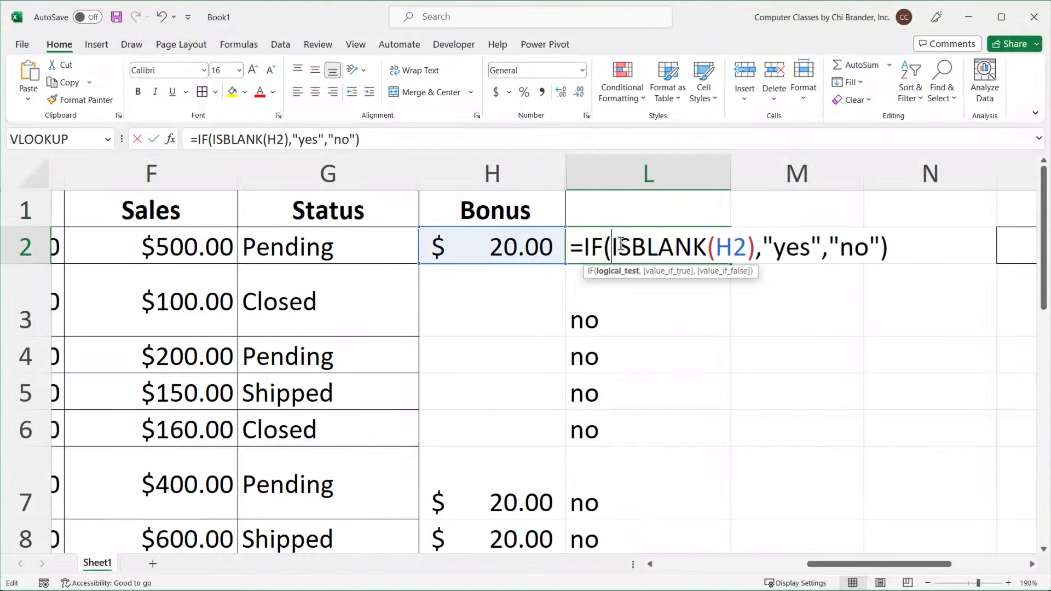
double_click(646, 242)
shift+click(755, 246)
key(ctrl+v)
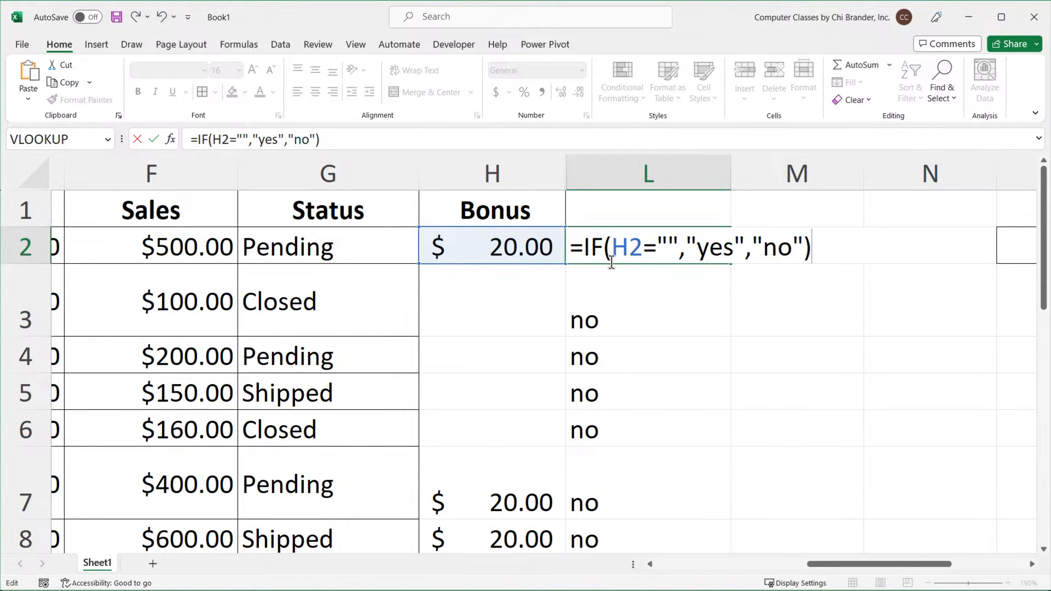
key(Return)
click(722, 247)
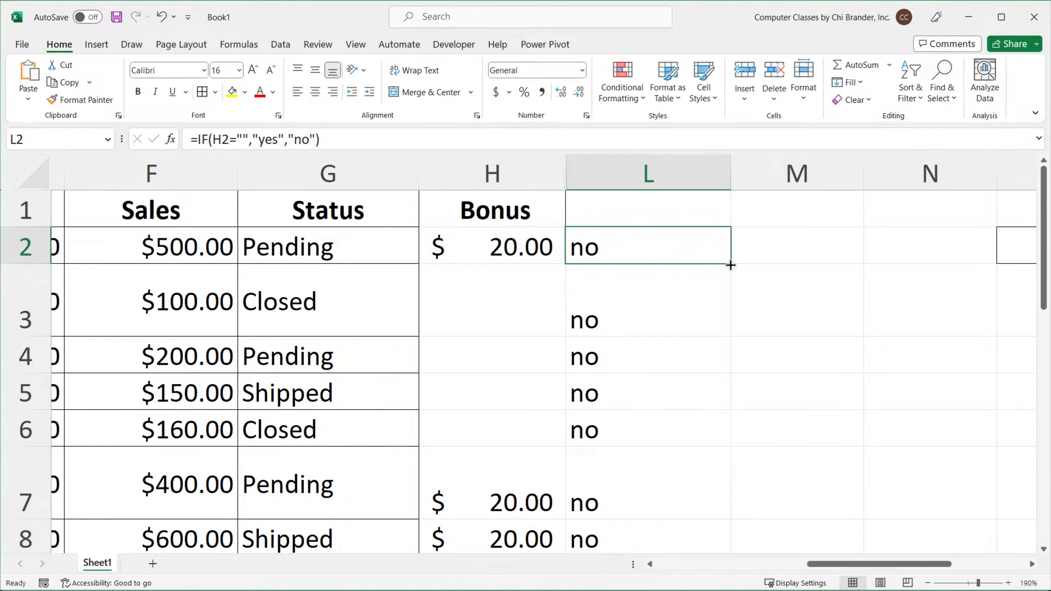
double_click(730, 265)
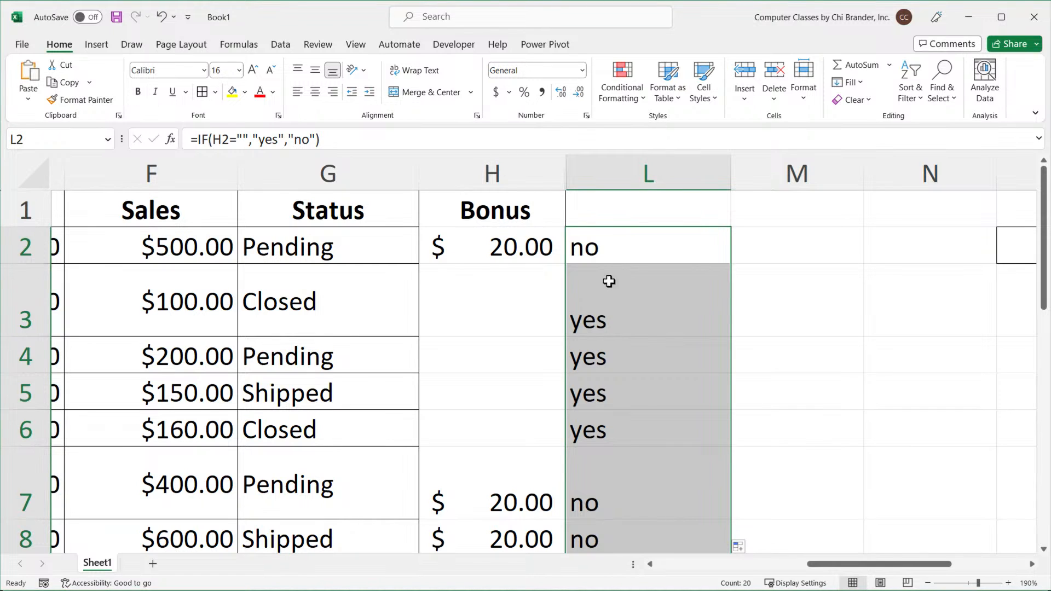
Change L2's formula to =IF(H2="","No","Yes") and fill it down column L.
double_click(600, 241)
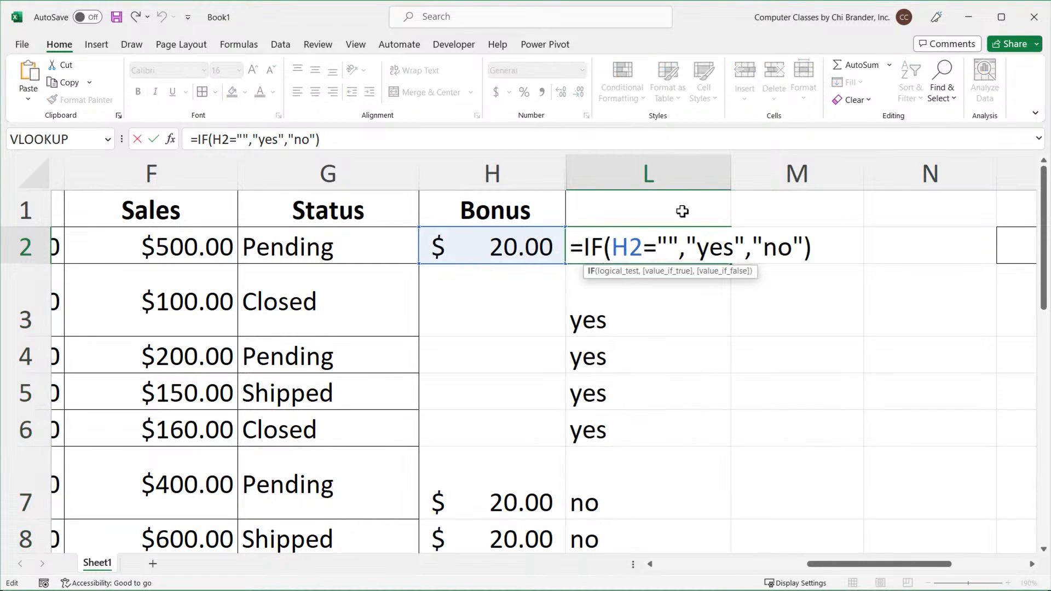
drag(728, 263, 735, 261)
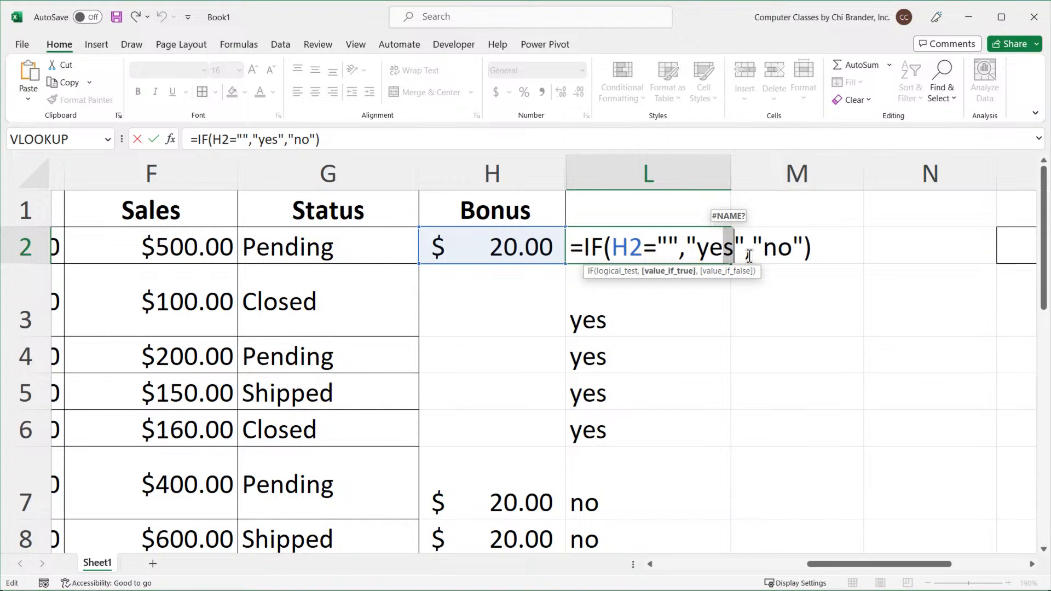
key(BackSpace)
key(BackSpace)
key(BackSpace)
text(No)
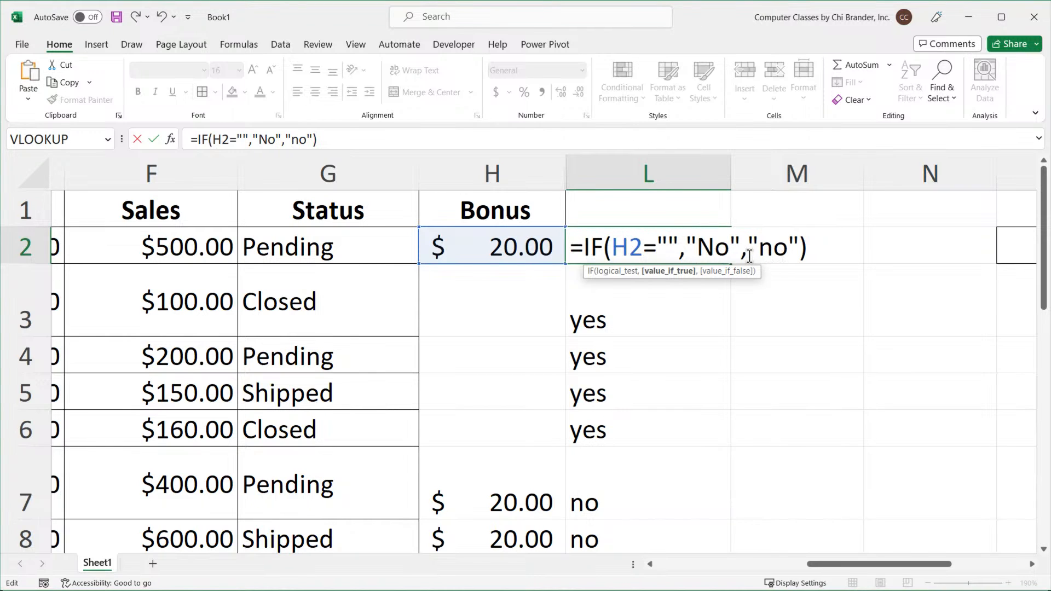
click(749, 256)
key(BackSpace)
key(BackSpace)
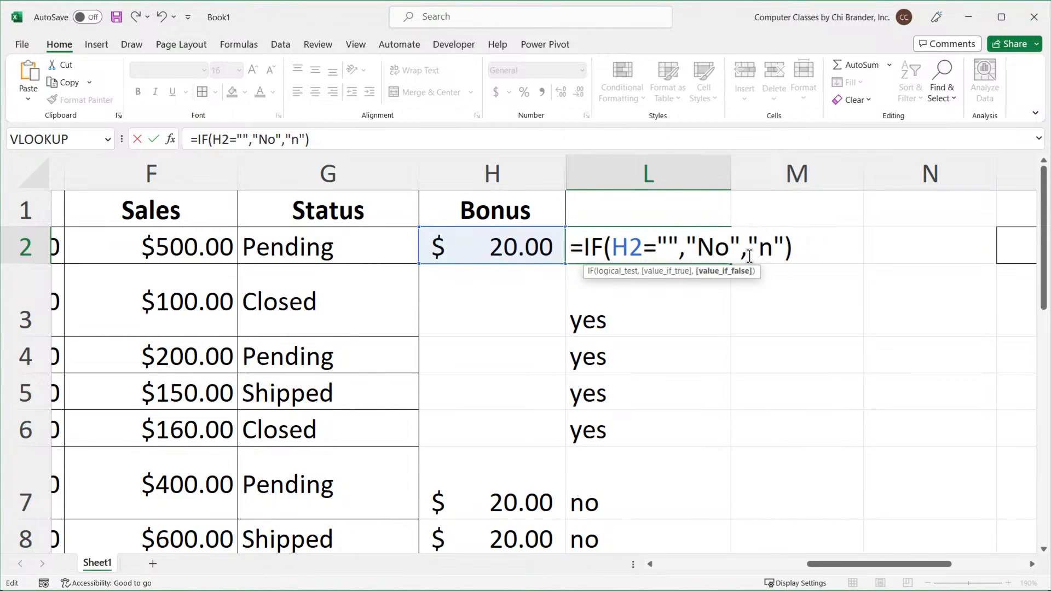
text(Yes)
key(ctrl+Return)
key(Return)
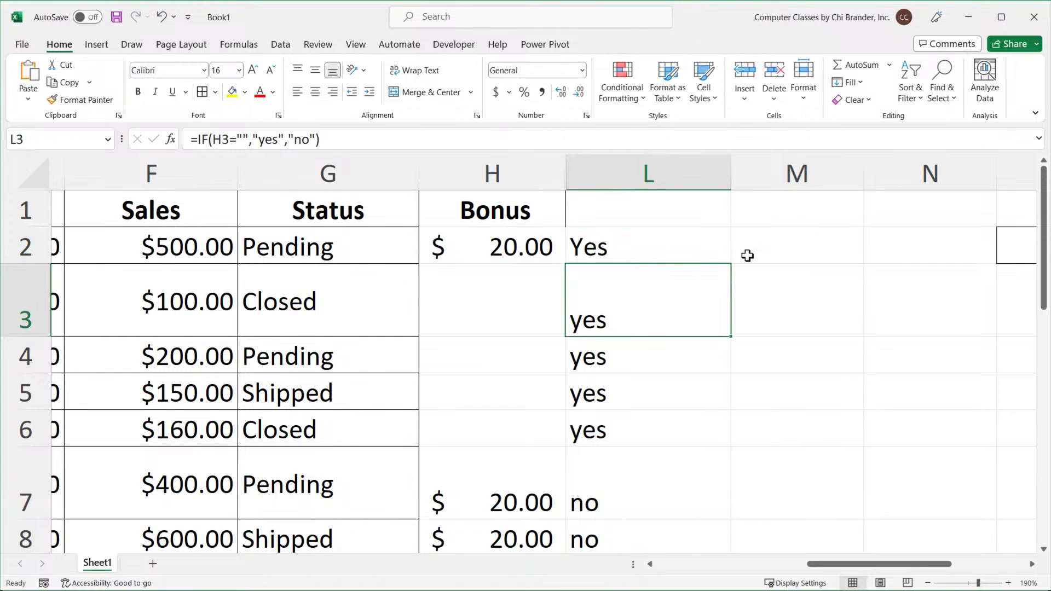
click(697, 244)
double_click(732, 266)
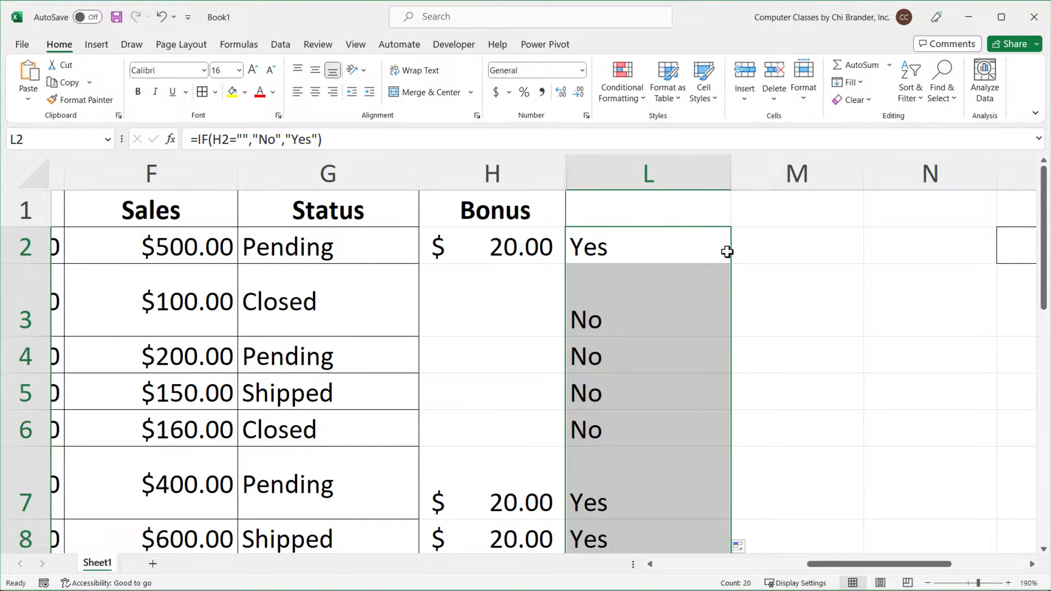
Enter the heading Gets bonus? in L1 and make it bold.
click(674, 201)
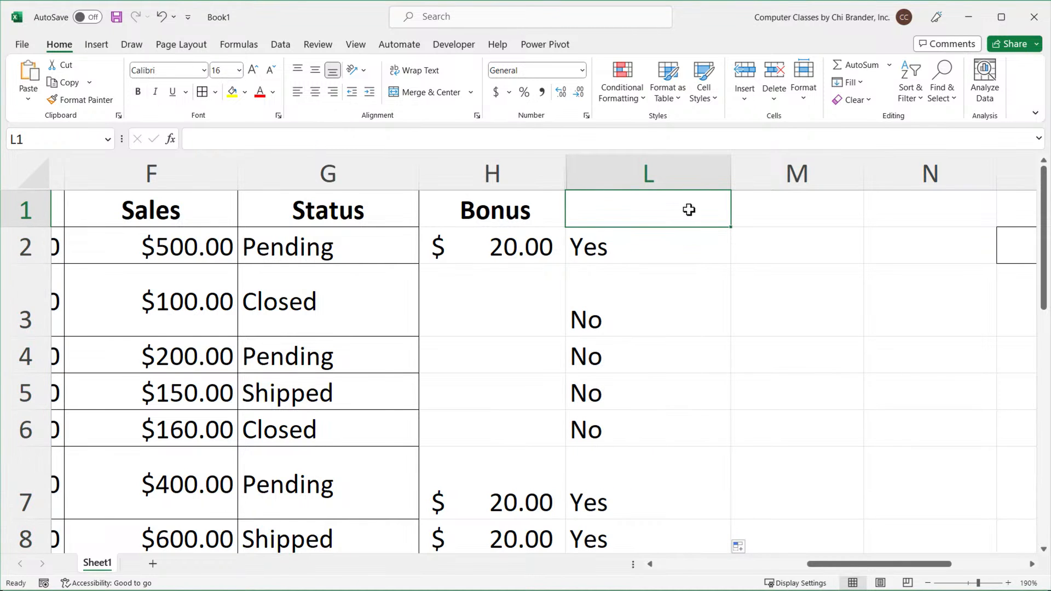
text(Gets bunus)
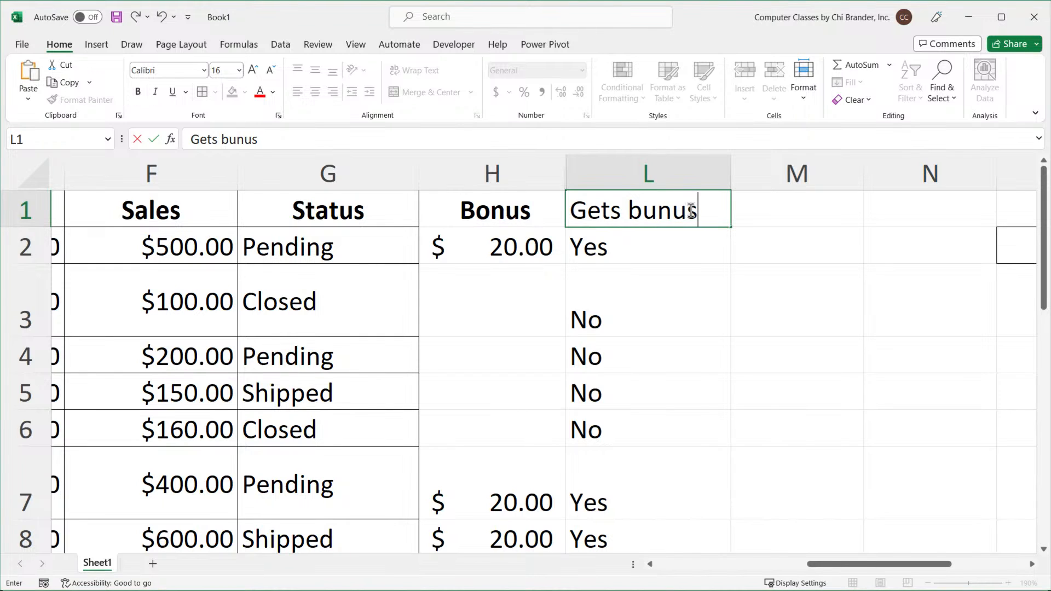
text(?)
click(655, 208)
key(BackSpace)
text(o)
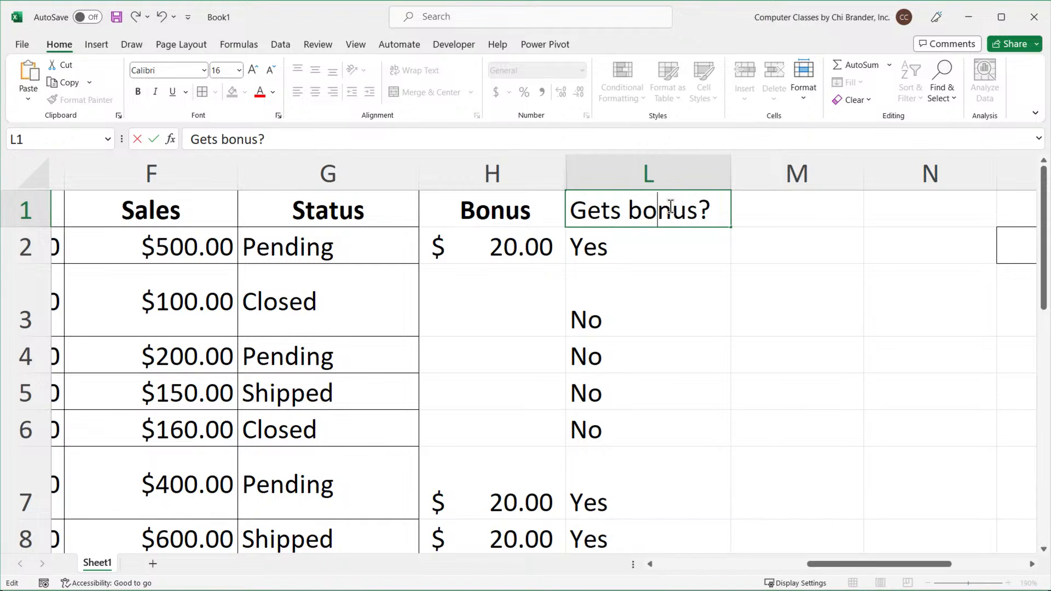
key(Return)
click(681, 212)
key(ctrl+b)
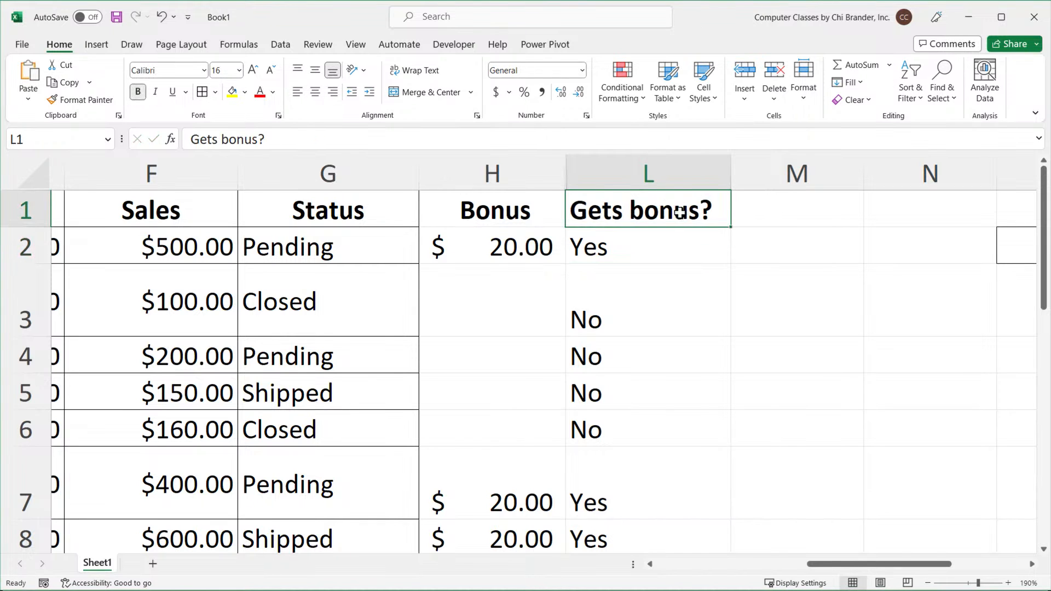
Open L2's formula for editing.
double_click(655, 244)
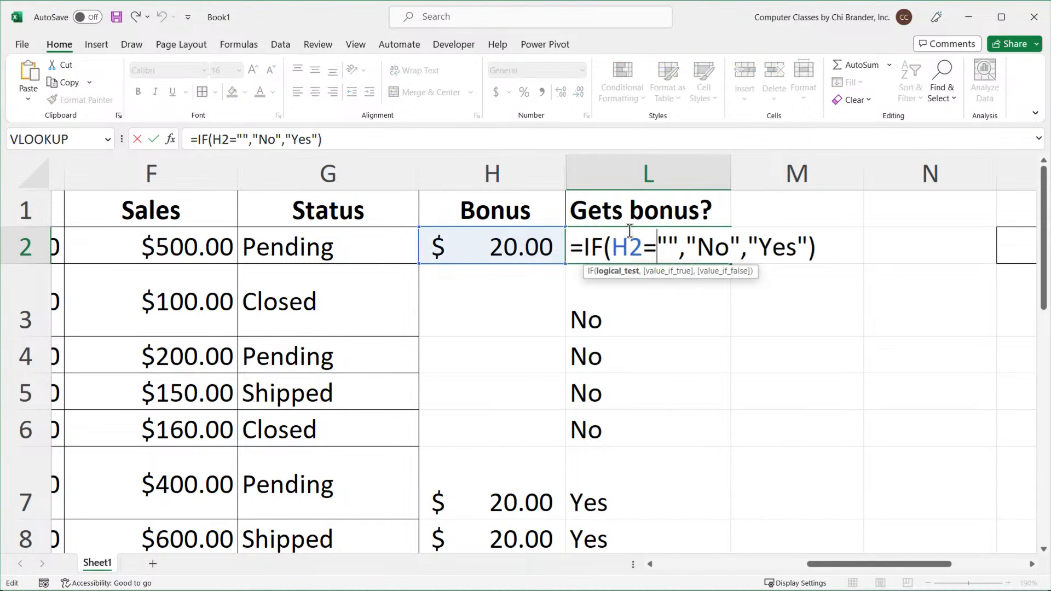
click(657, 247)
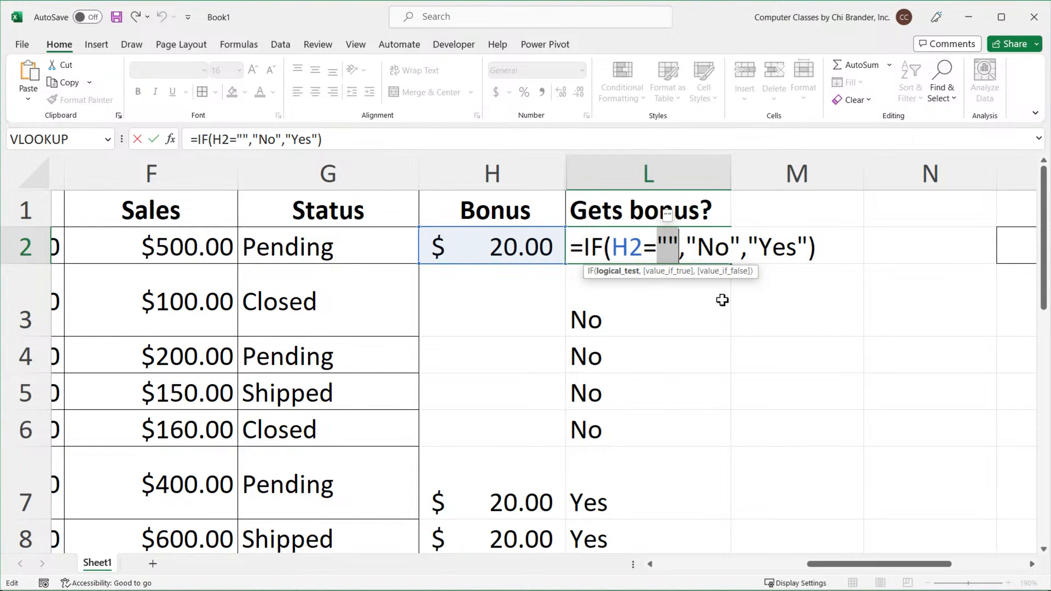
Change L2's formula to =IF(H2<>"","Yes","No").
click(696, 248)
click(679, 248)
click(657, 249)
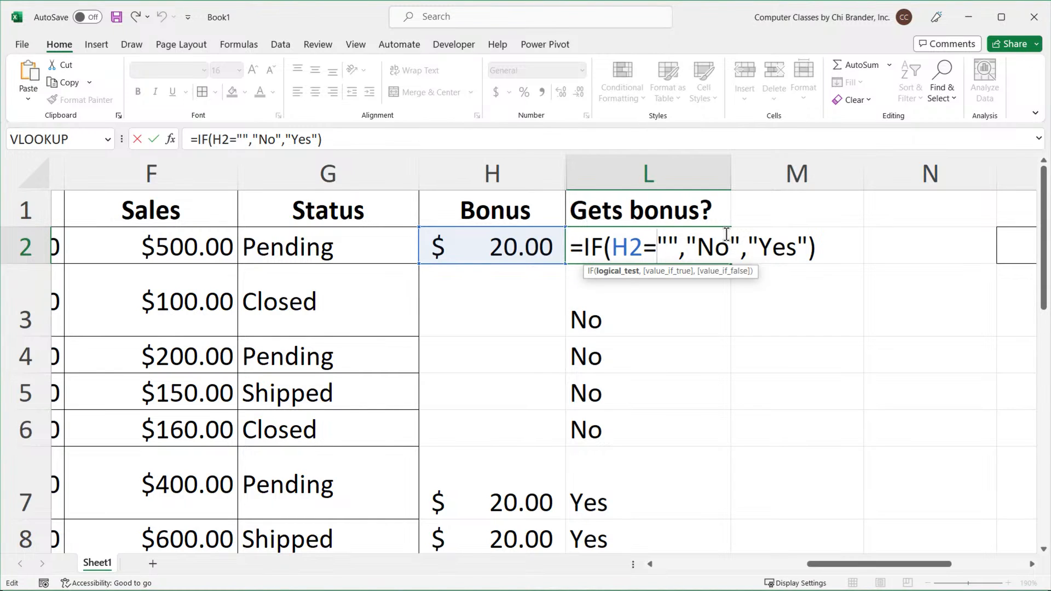
key(BackSpace)
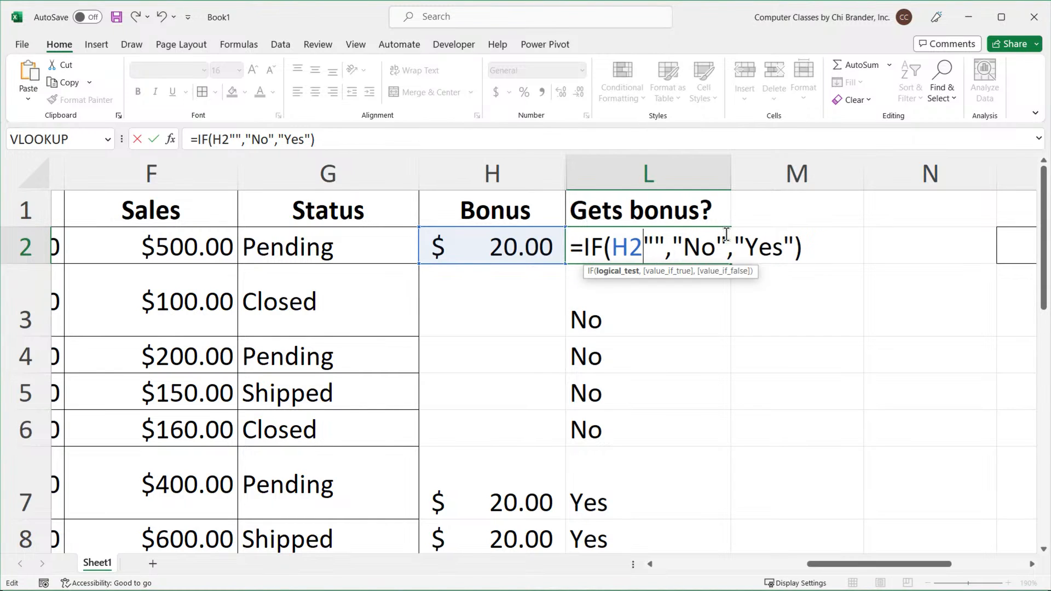
text(<>)
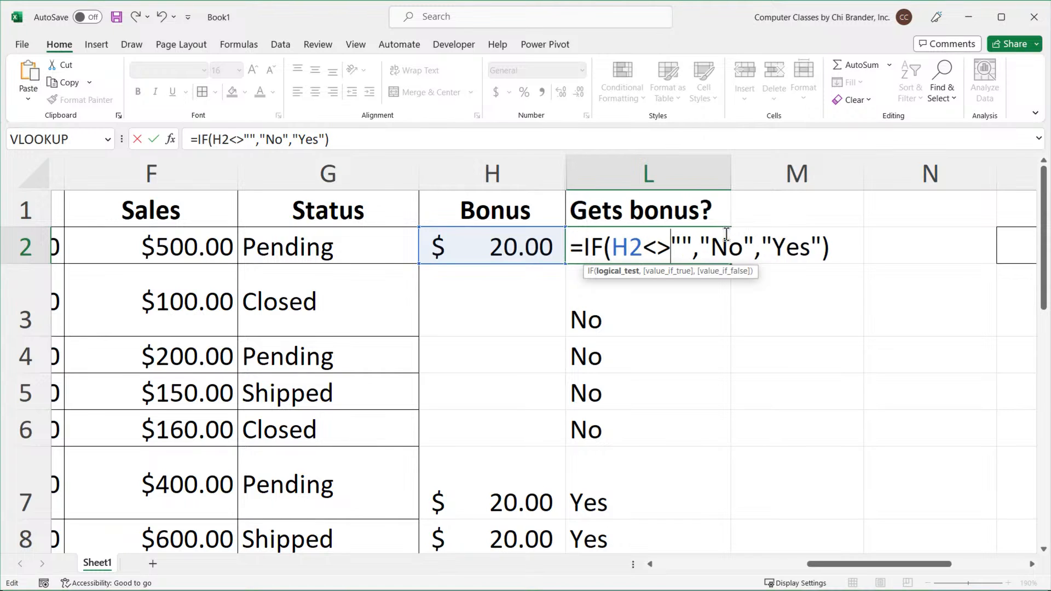
key(Right)
key(Right)
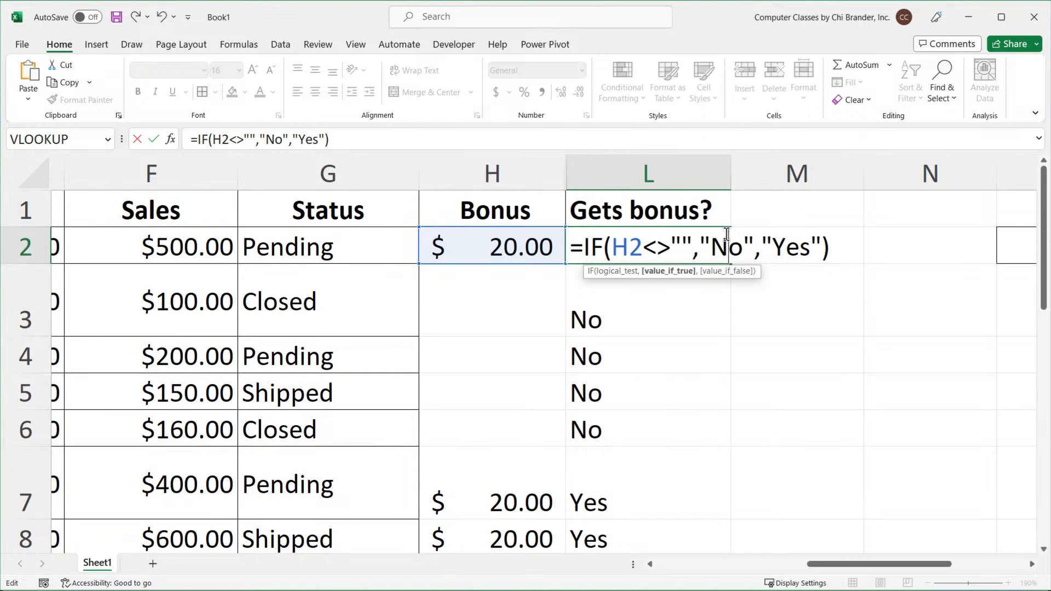
key(Delete)
key(Delete)
text(Yes)
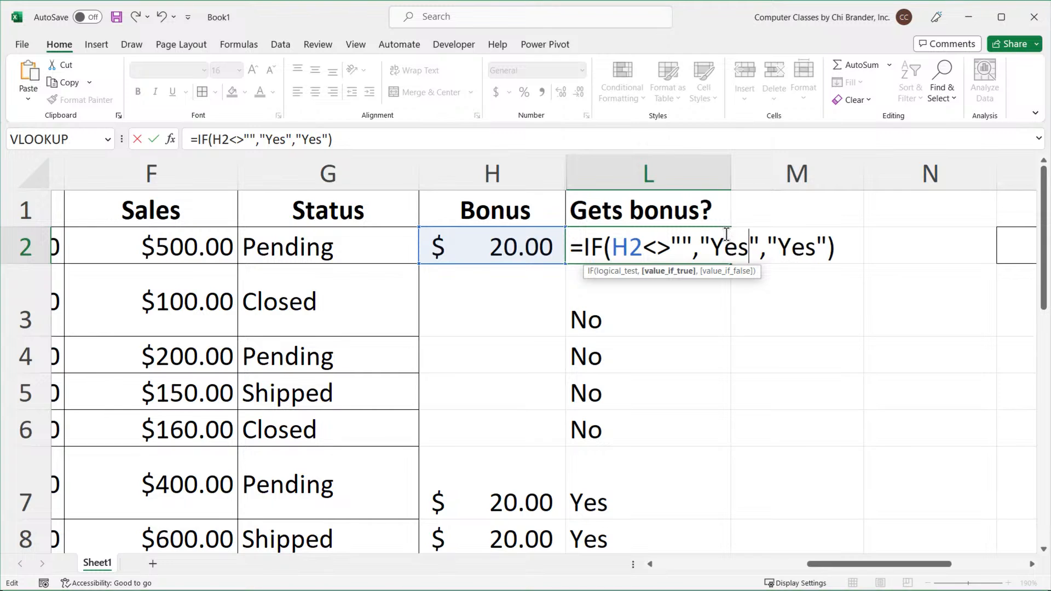
key(BackSpace)
key(BackSpace)
key(BackSpace)
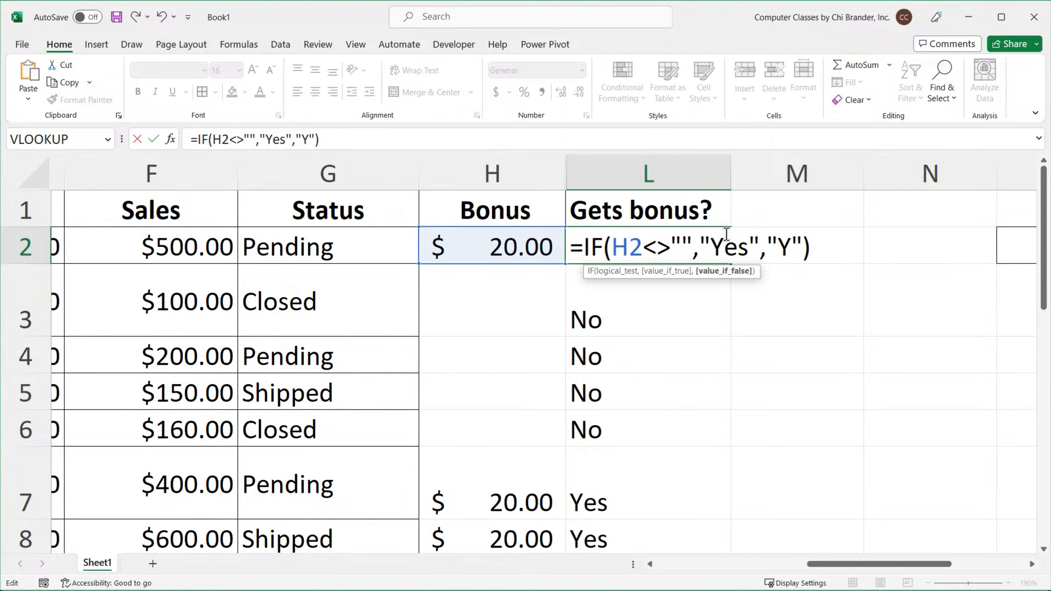
text(No)
key(Return)
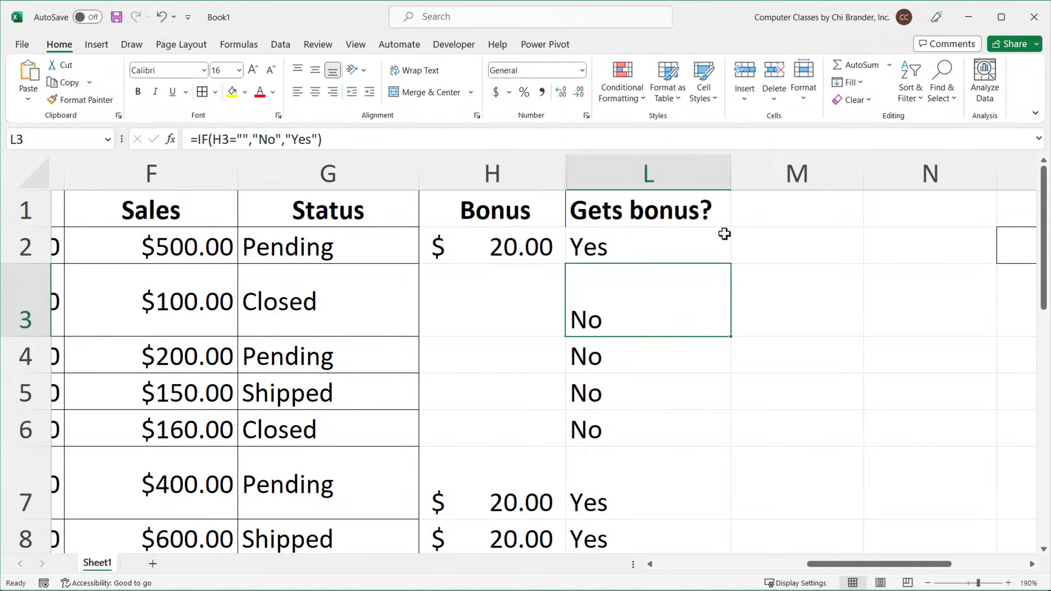
Fill L2's formula down column L, then reopen and reconfirm L2's formula.
click(686, 253)
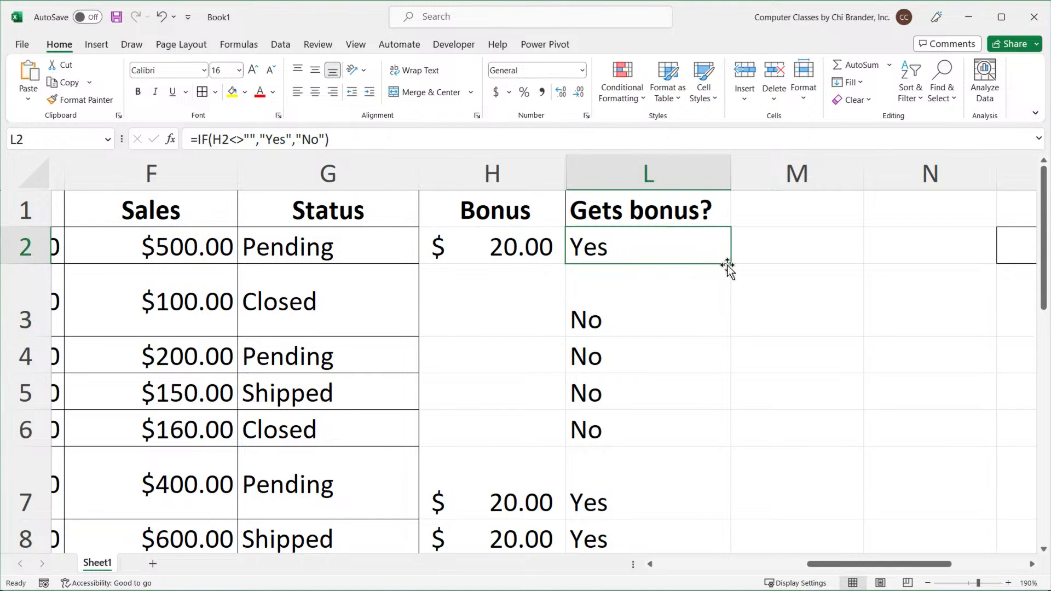
double_click(731, 266)
double_click(704, 252)
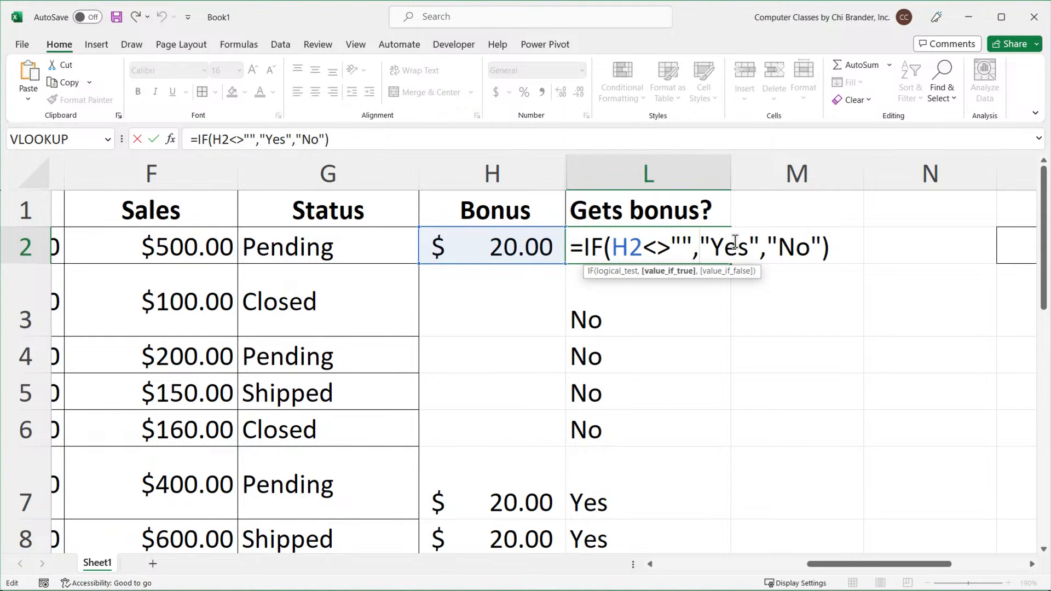
click(858, 247)
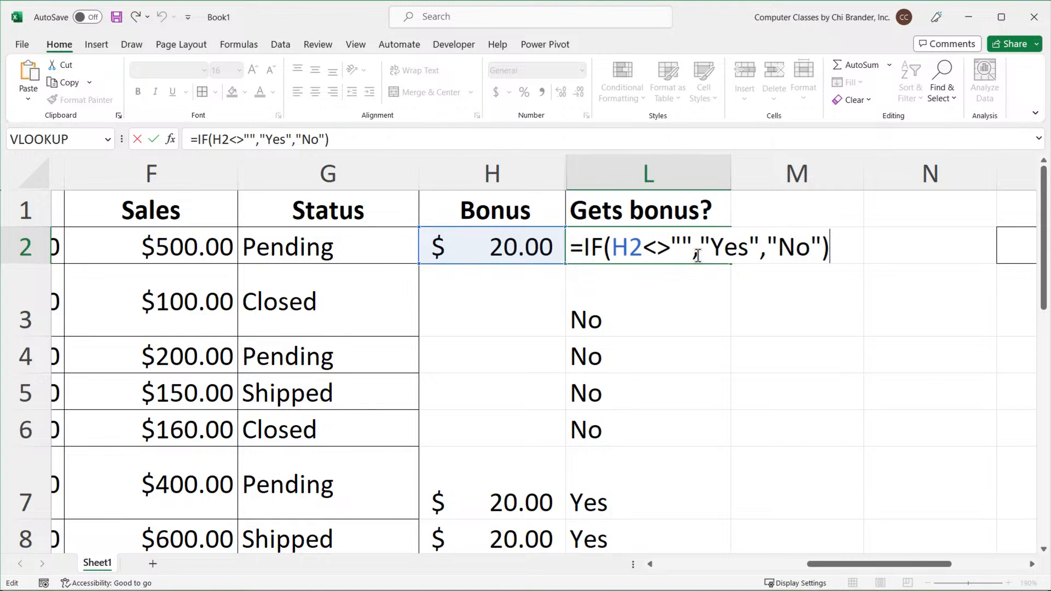
key(ctrl+Return)
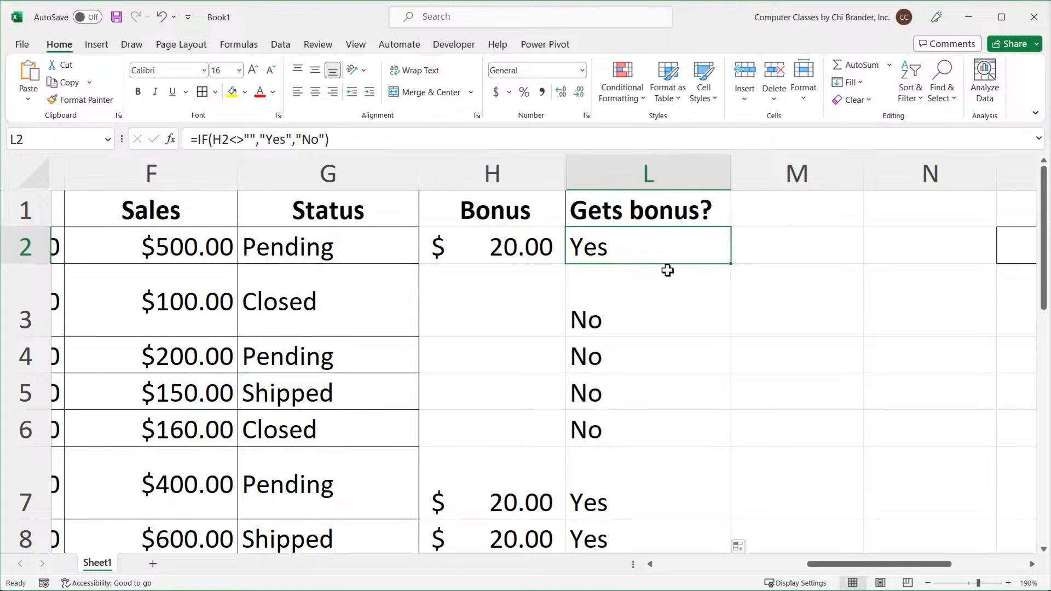
Review the whole sales table, including the sales rep names in column B.
ctrl+scroll(629, 294, down, 4)
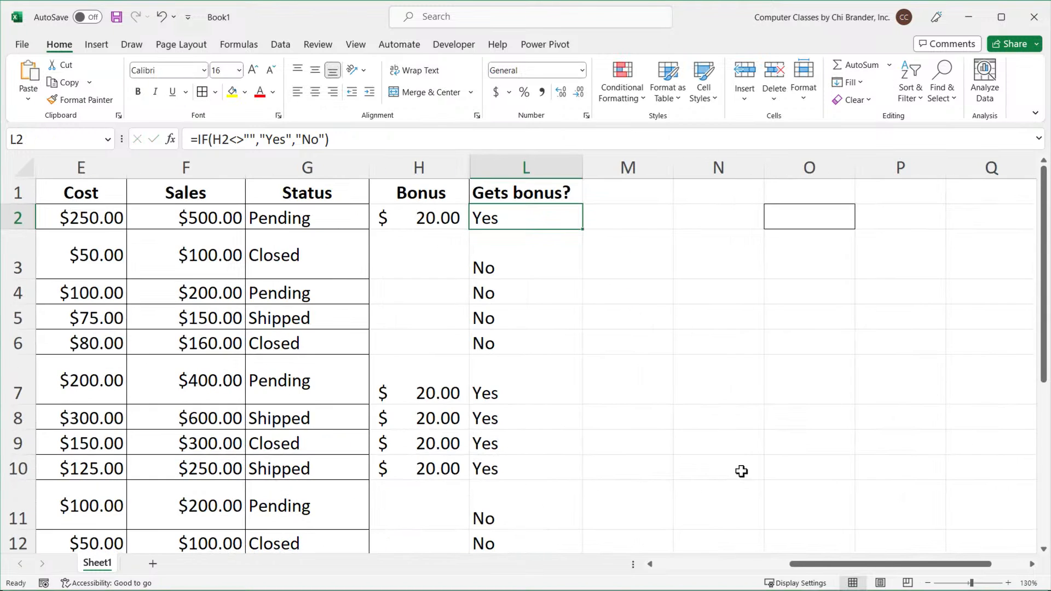
drag(816, 565, 630, 558)
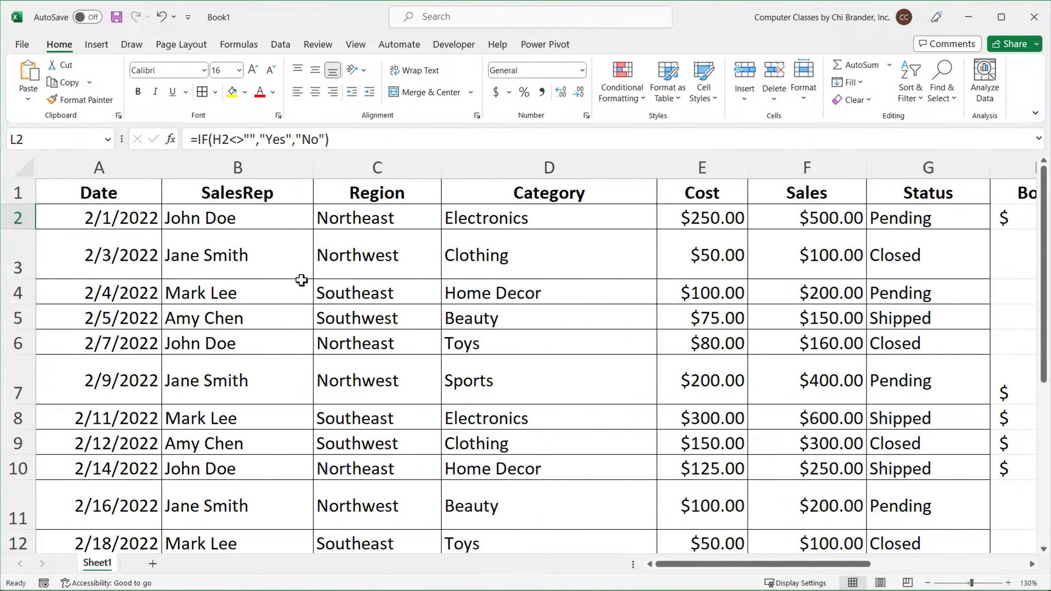
click(132, 200)
scroll(226, 238, down, 2)
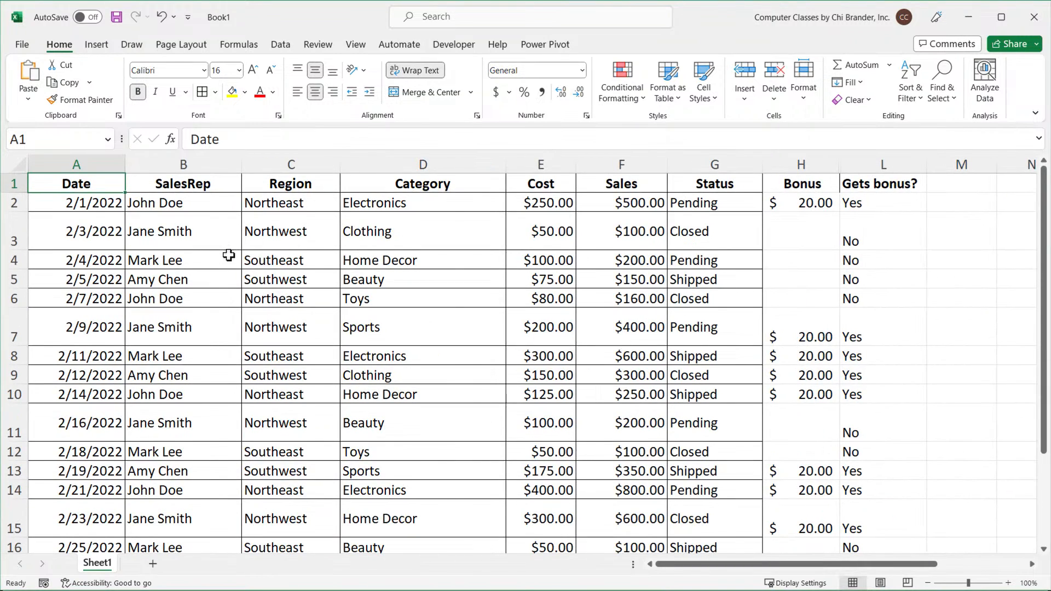
scroll(229, 255, down, 1)
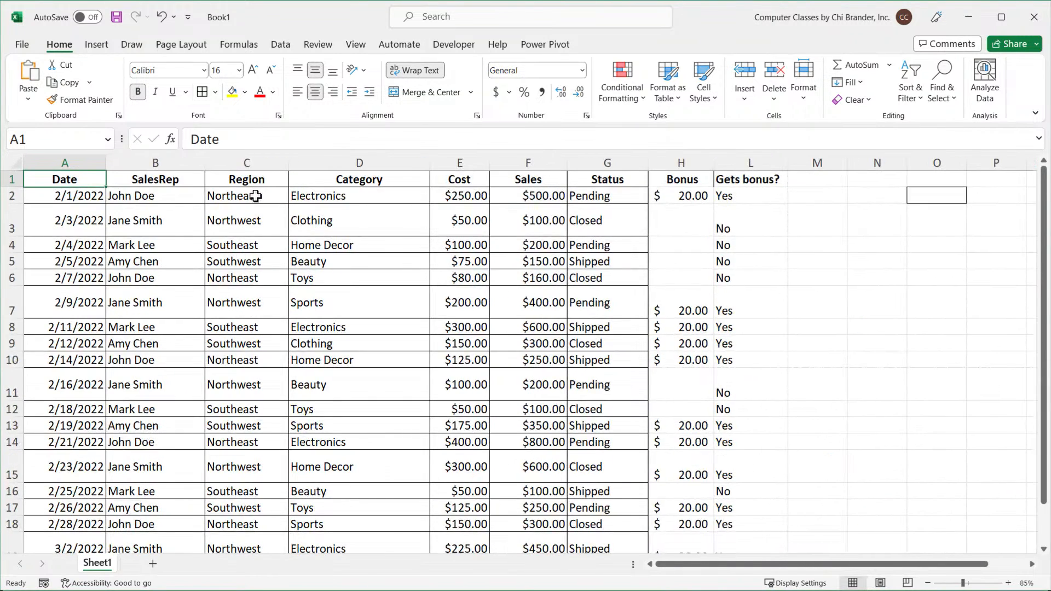
scroll(430, 261, up, 1)
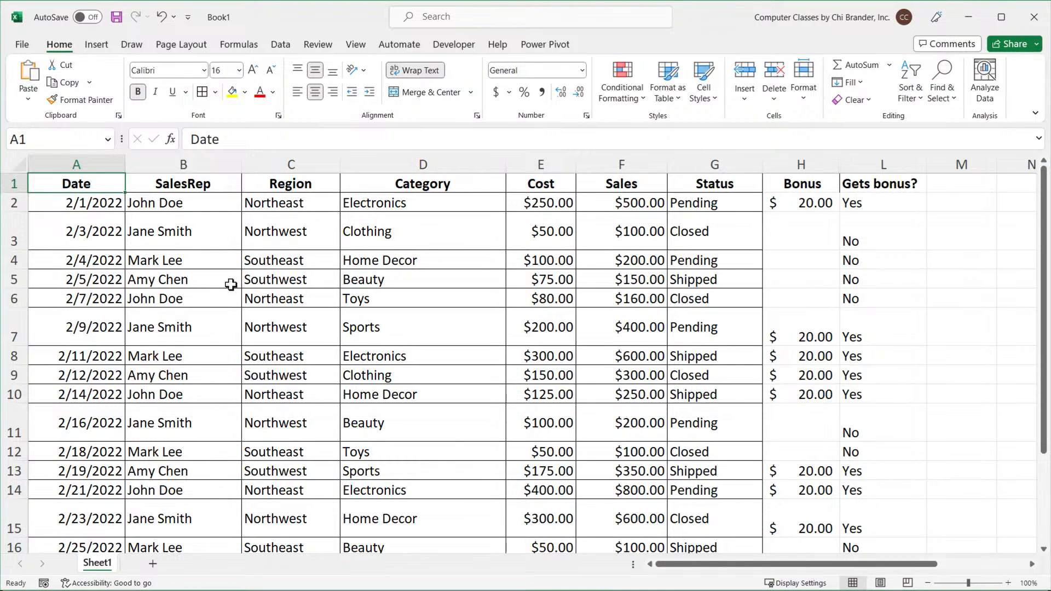
click(183, 183)
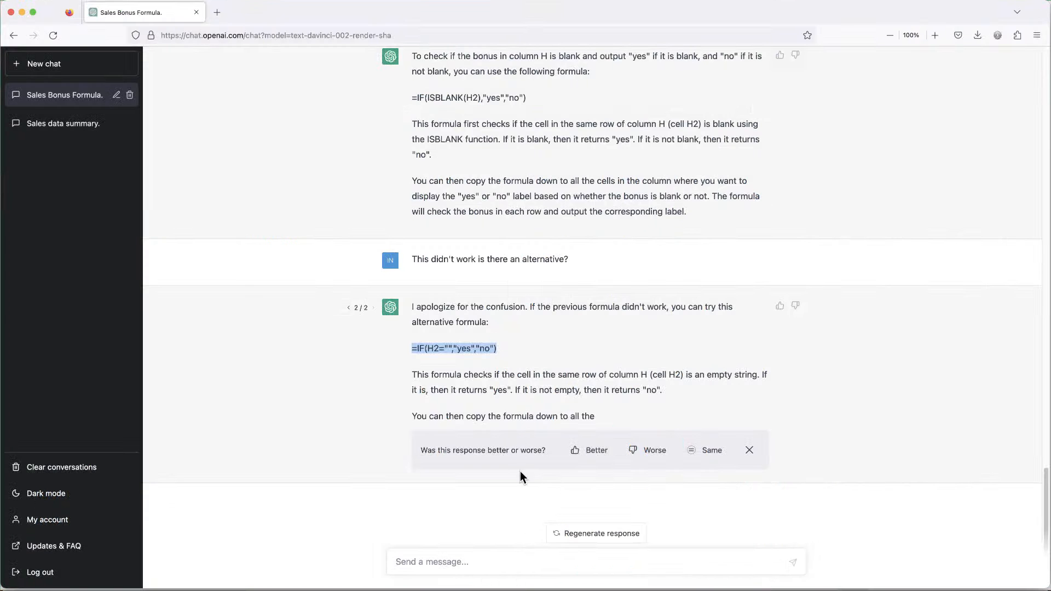
Write a ChatGPT prompt asking for a formula that gives "manager" for two named sales reps in column B.
click(480, 559)
text(I h)
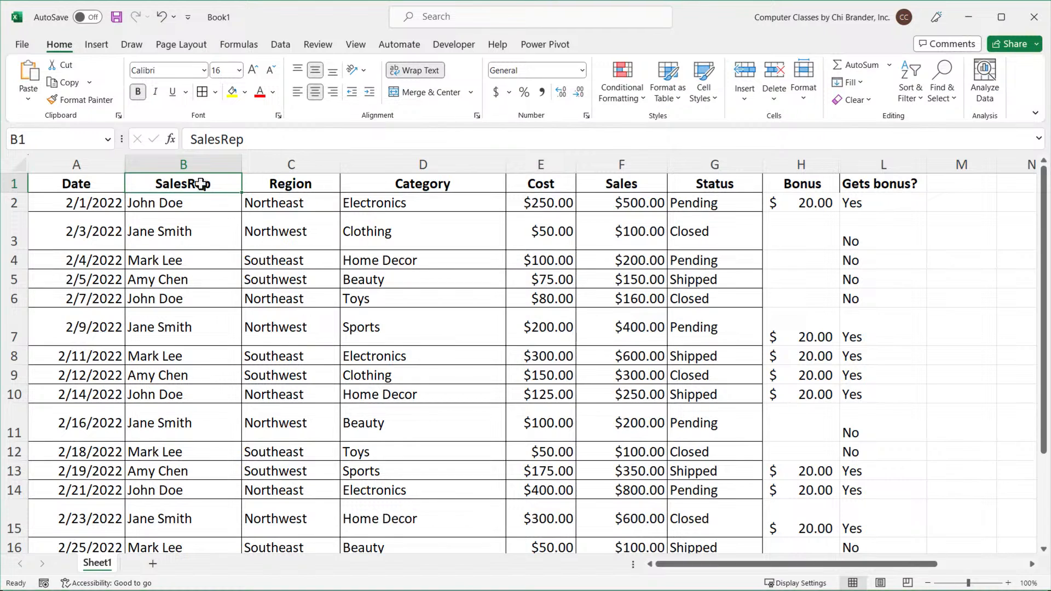
click(203, 231)
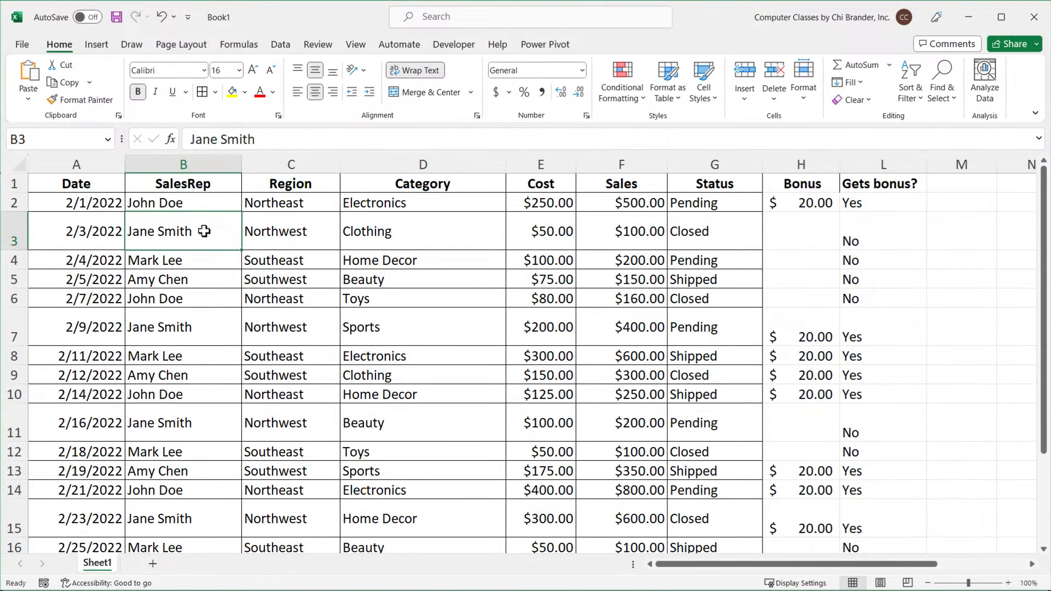
key(ctrl+c)
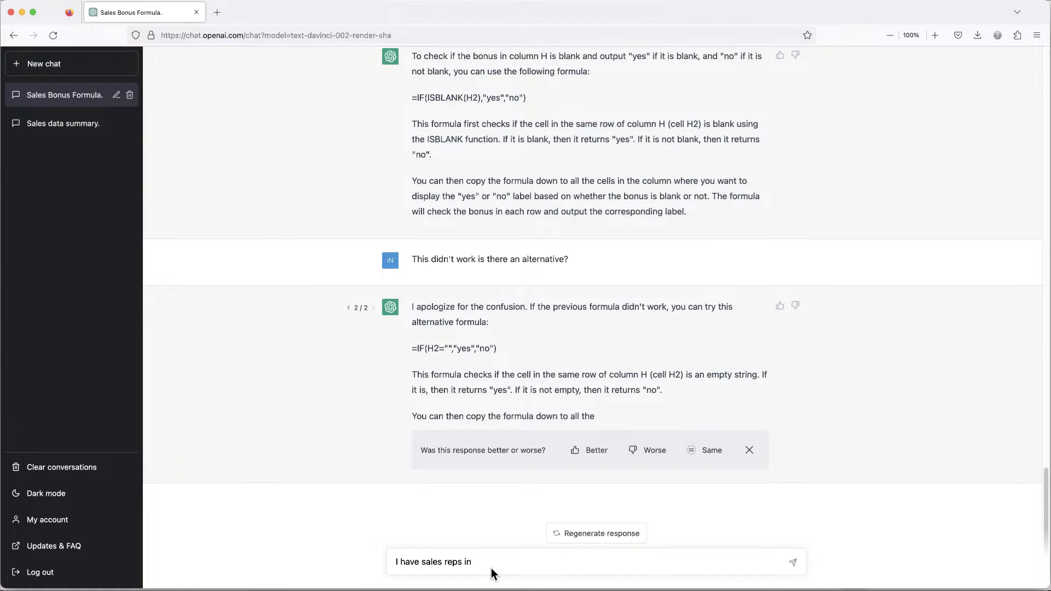
text(B column.)
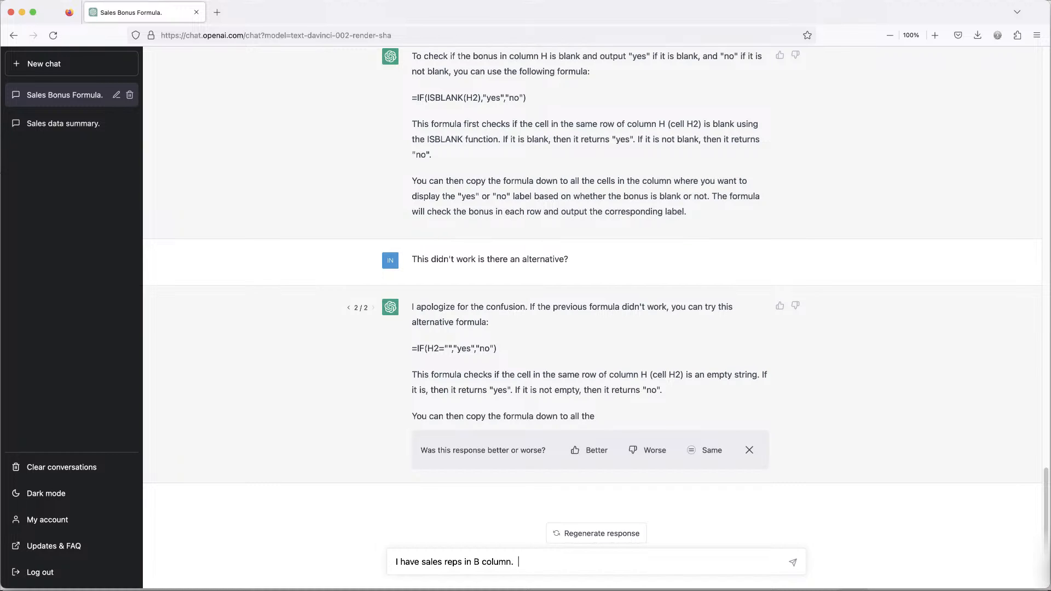
text(I want to create a formula)
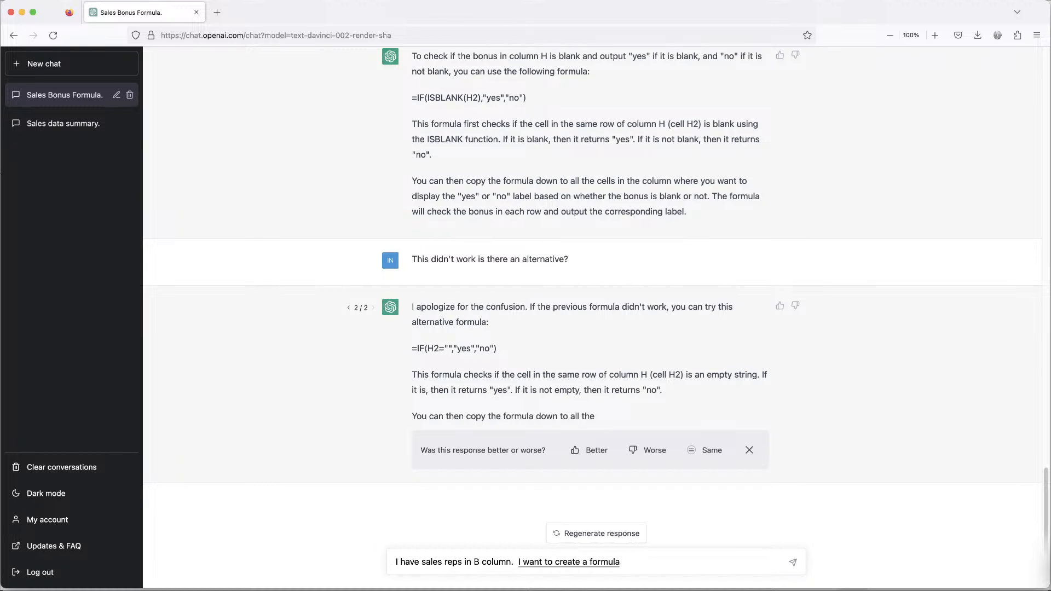
text( that will give me manager for John door and James Smith)
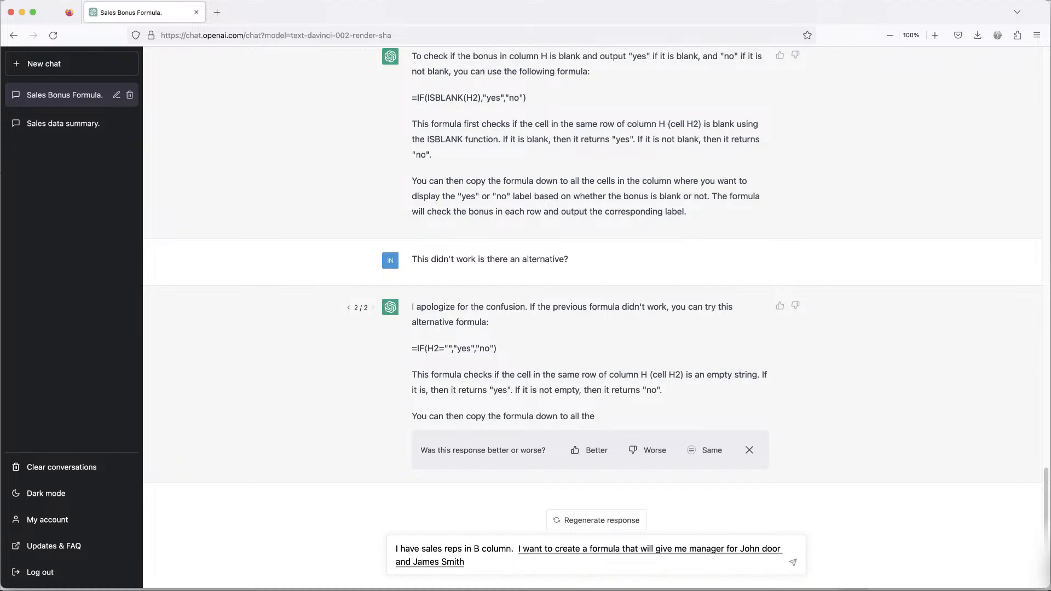
text(.)
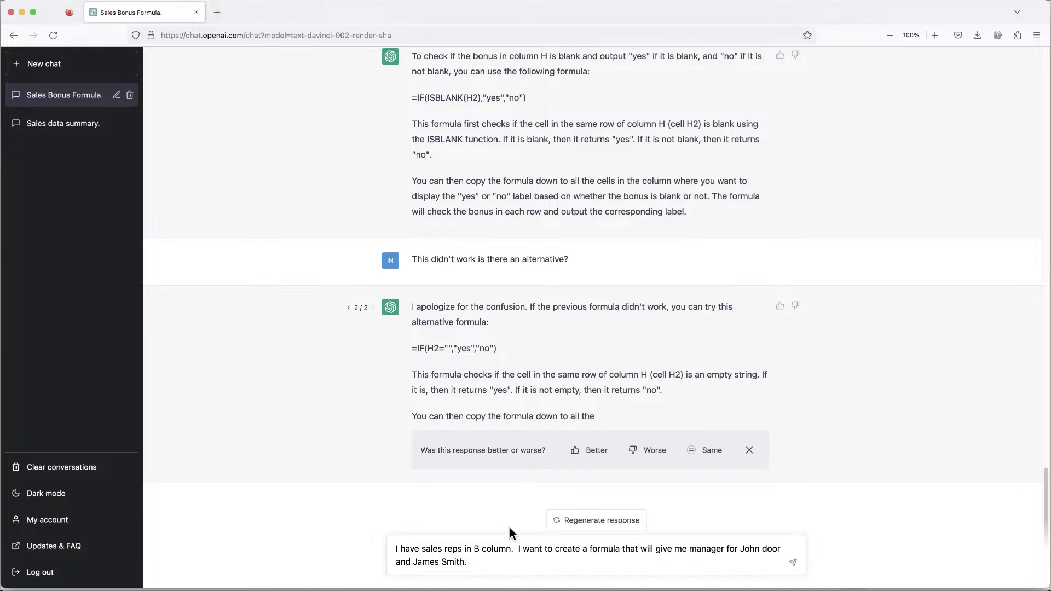
Correct the rep's surname in the prompt, put quotes around manager, and send it.
double_click(763, 548)
text(Doe)
click(703, 559)
text("")
click(735, 558)
click(792, 564)
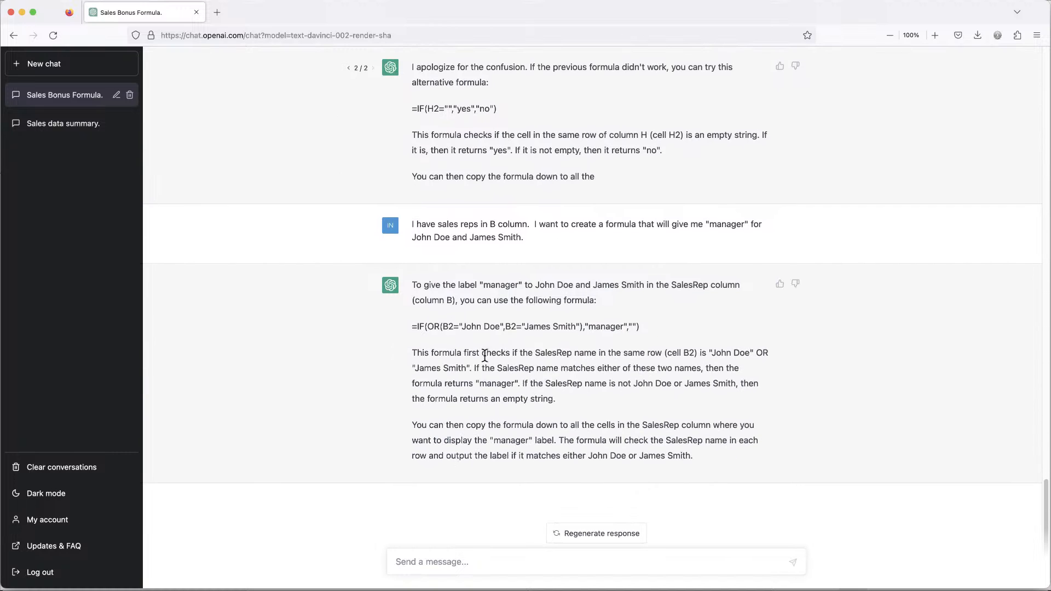
Copy the IF(OR(...),"manager","") formula from ChatGPT's reply.
triple_click(537, 326)
right_click(539, 327)
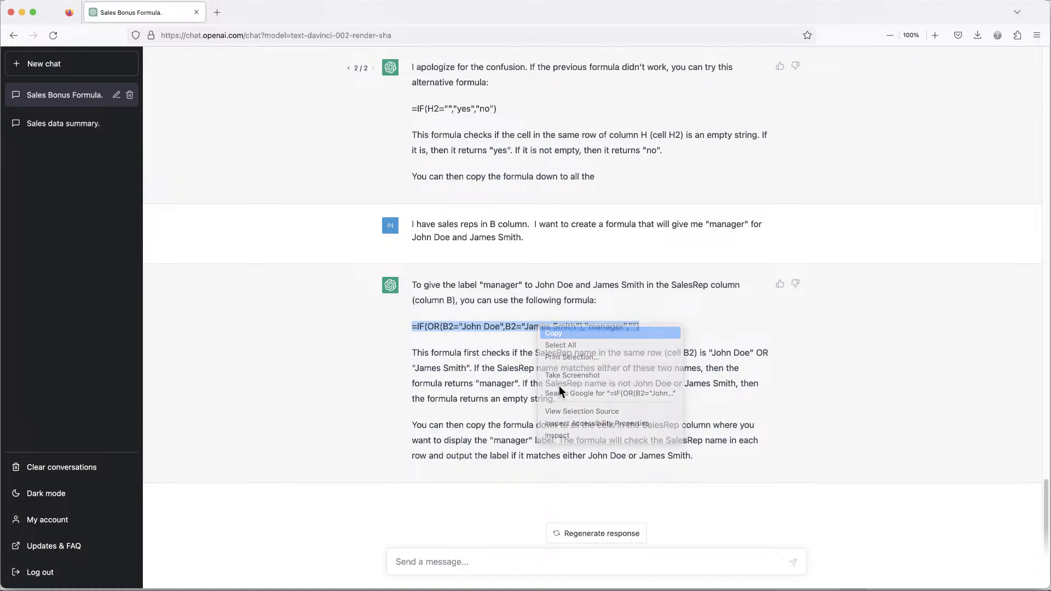
click(554, 333)
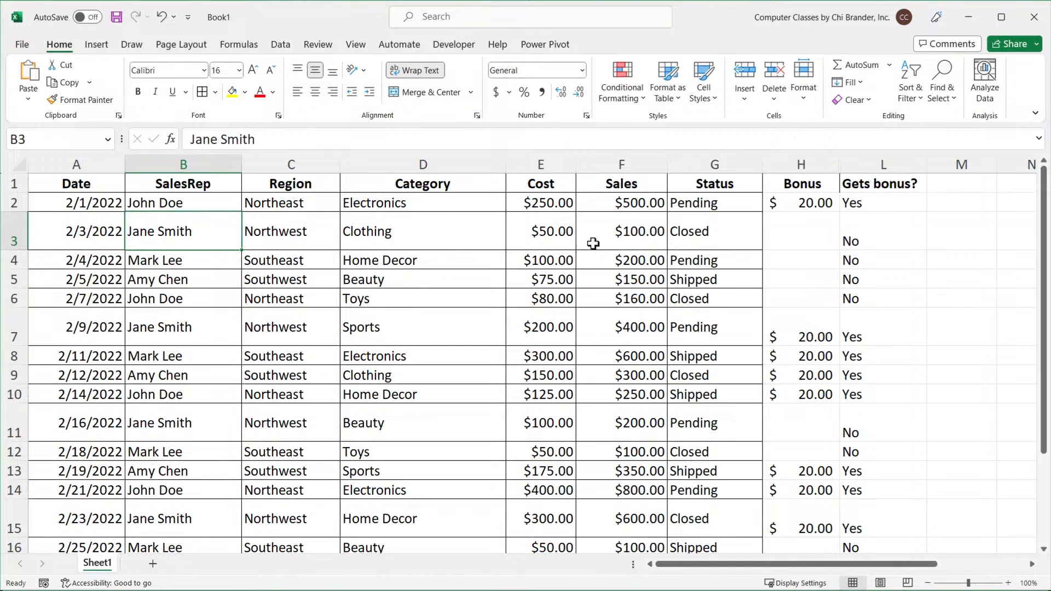
Hide columns C through L.
drag(302, 165, 886, 168)
right_click(886, 168)
click(931, 407)
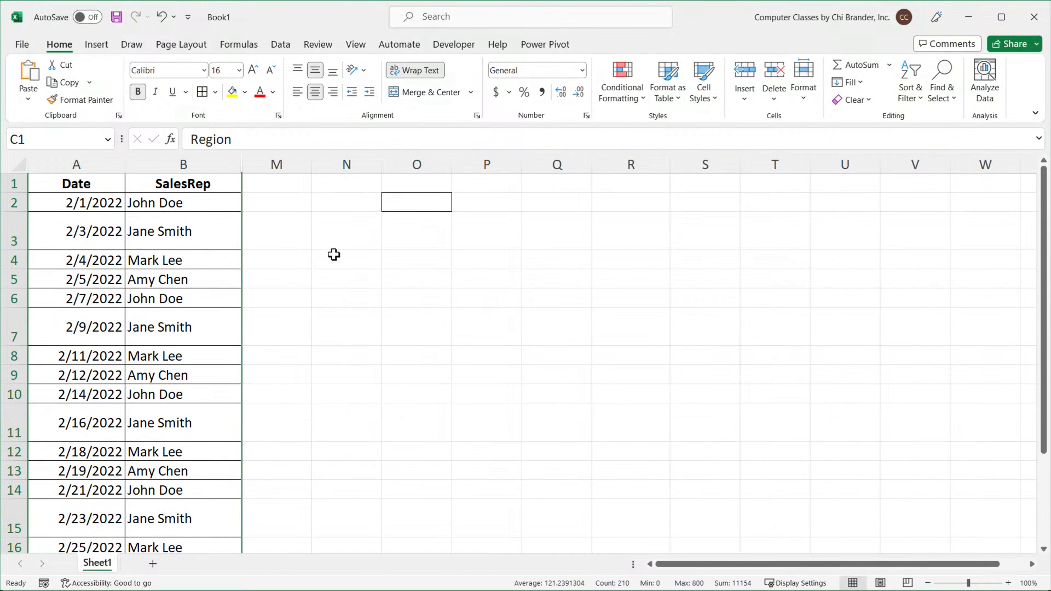
Paste the copied formula into M2 and fill it down column M.
click(263, 202)
click(93, 179)
scroll(103, 200, up, 4)
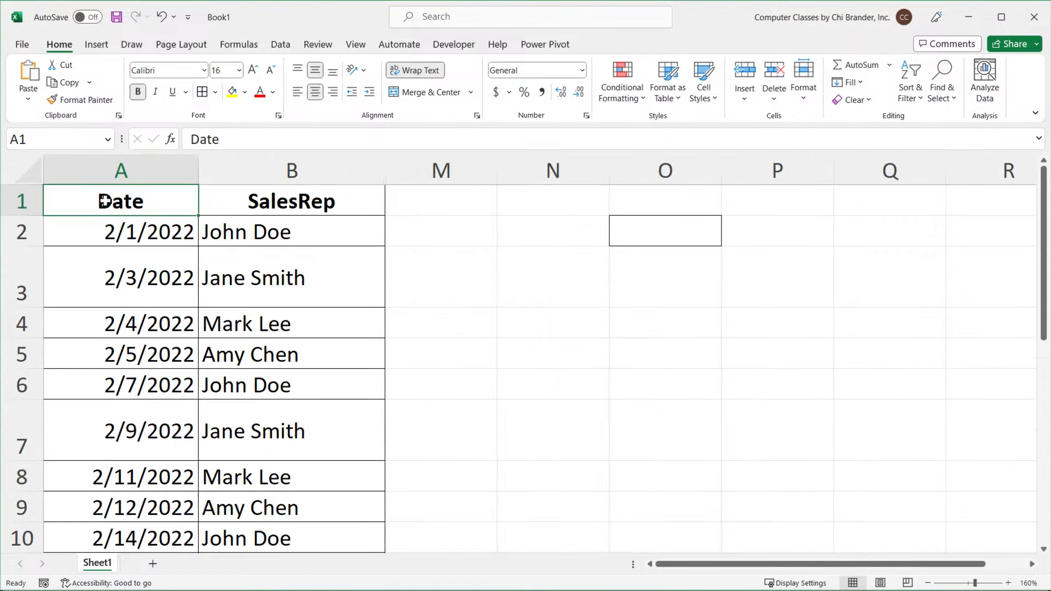
scroll(104, 201, up, 2)
double_click(539, 244)
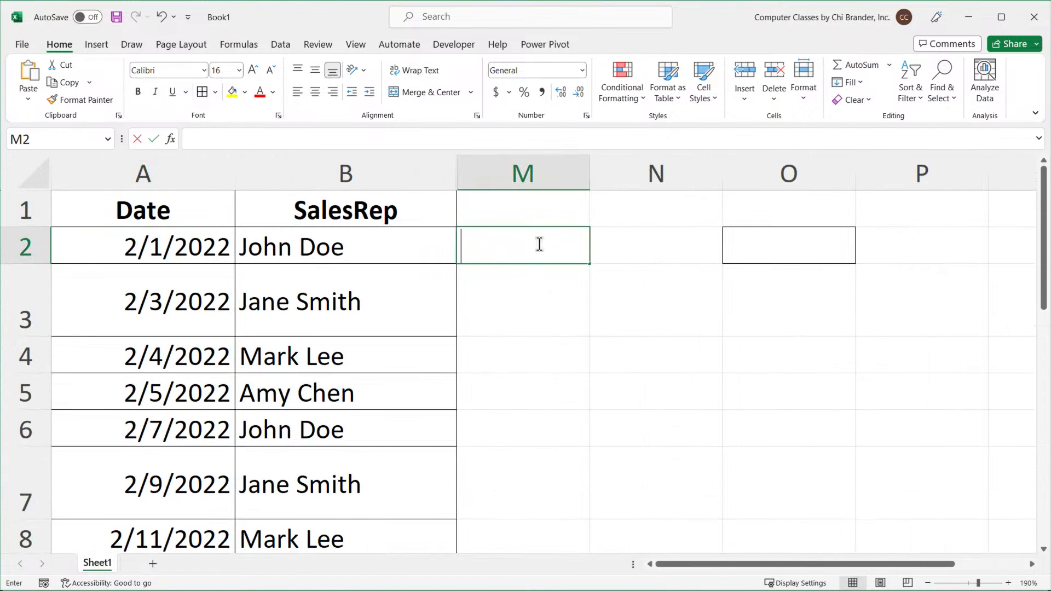
key(ctrl+v)
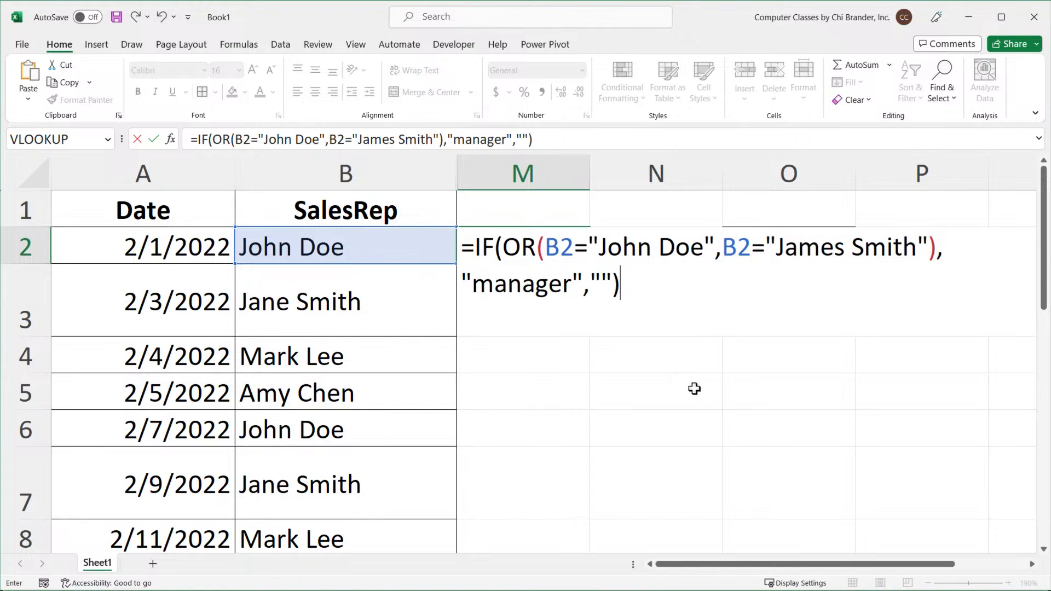
key(Return)
click(554, 241)
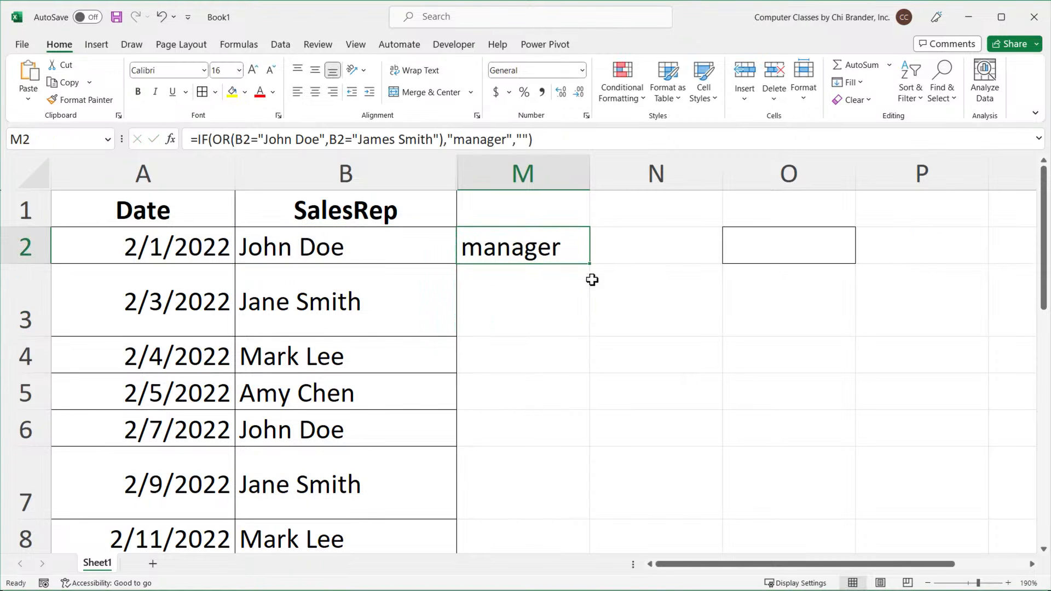
double_click(589, 264)
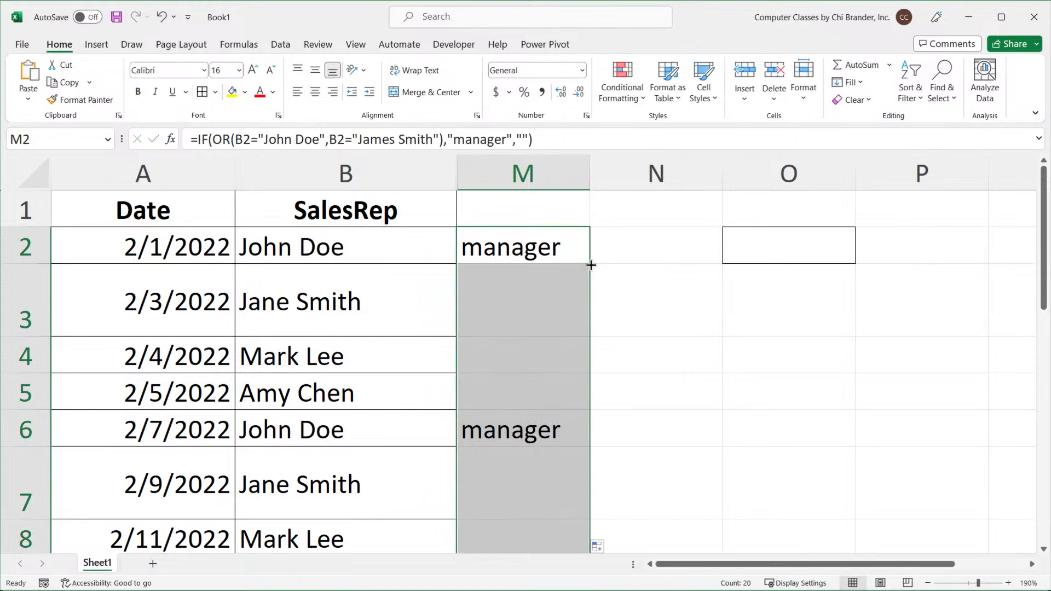
Correct the second name in M2's formula from James Smith to Jane Smith.
click(173, 217)
scroll(223, 251, down, 3)
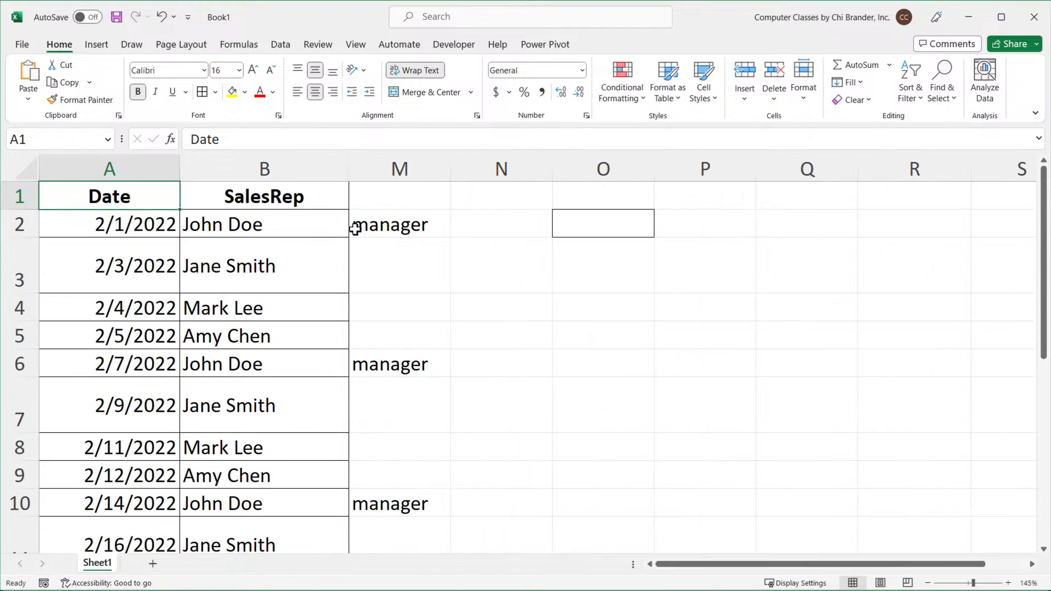
double_click(397, 225)
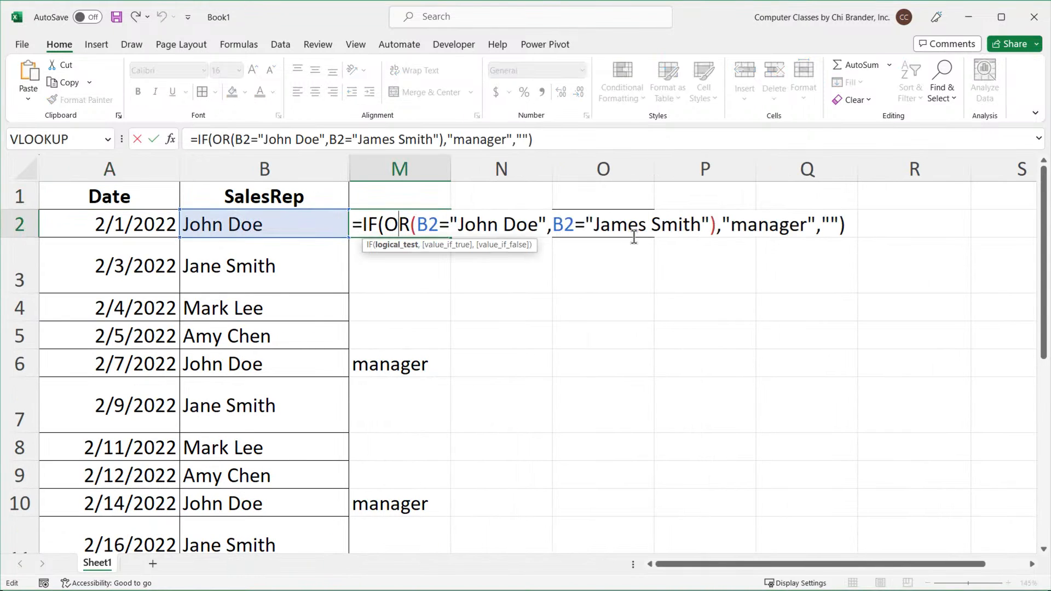
click(647, 226)
key(BackSpace)
key(BackSpace)
key(BackSpace)
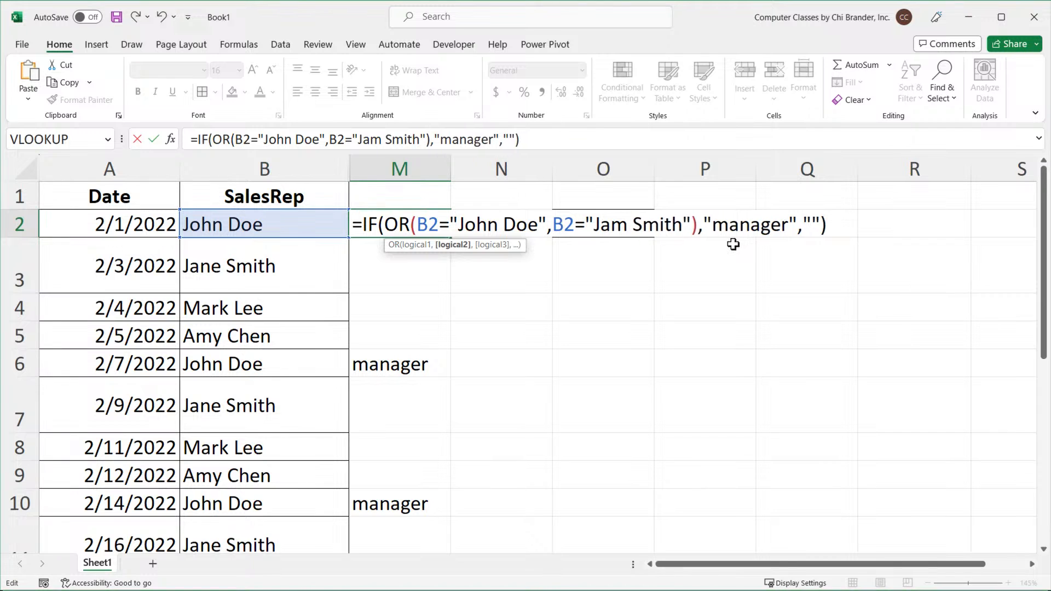
text(ne)
key(Return)
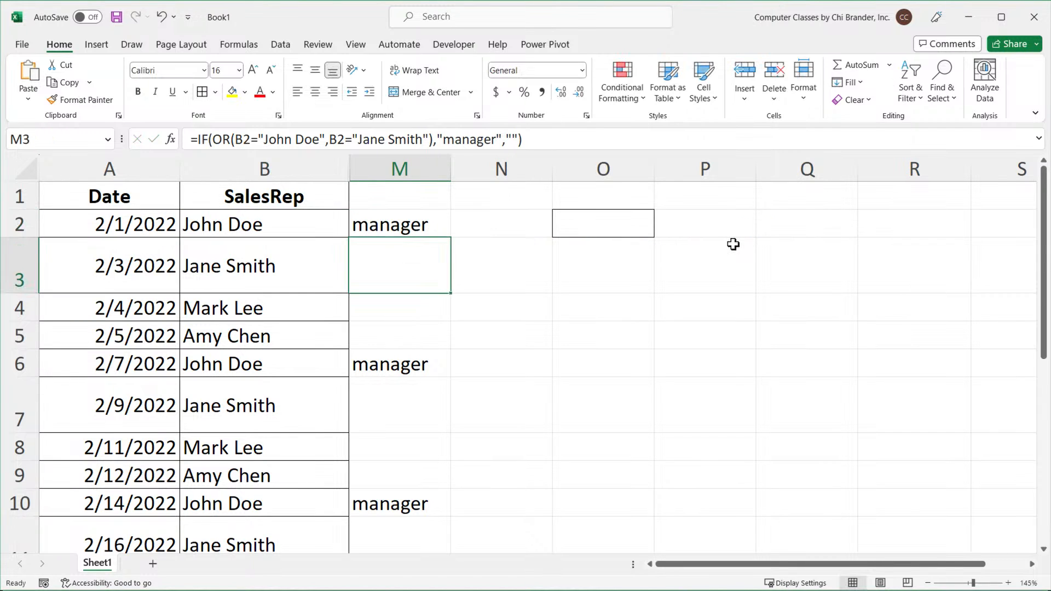
Fill the corrected manager formula from M2 down column M.
click(402, 226)
double_click(451, 237)
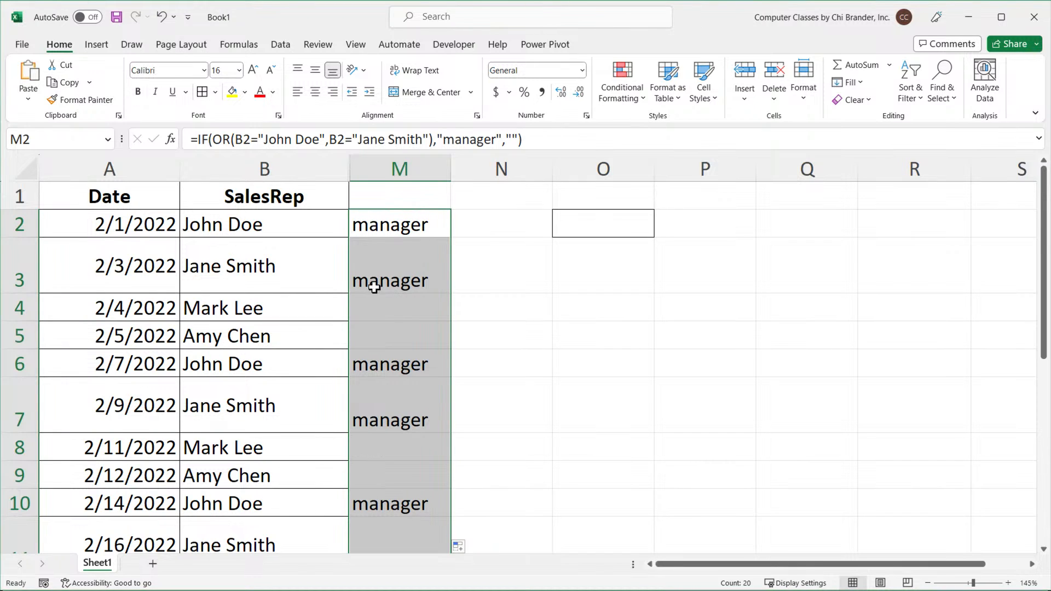
click(382, 262)
Examine the sales rep names in column B against the manager labels in column M and review M2's formula.
drag(230, 225, 314, 291)
click(108, 192)
ctrl+scroll(285, 258, down, 2)
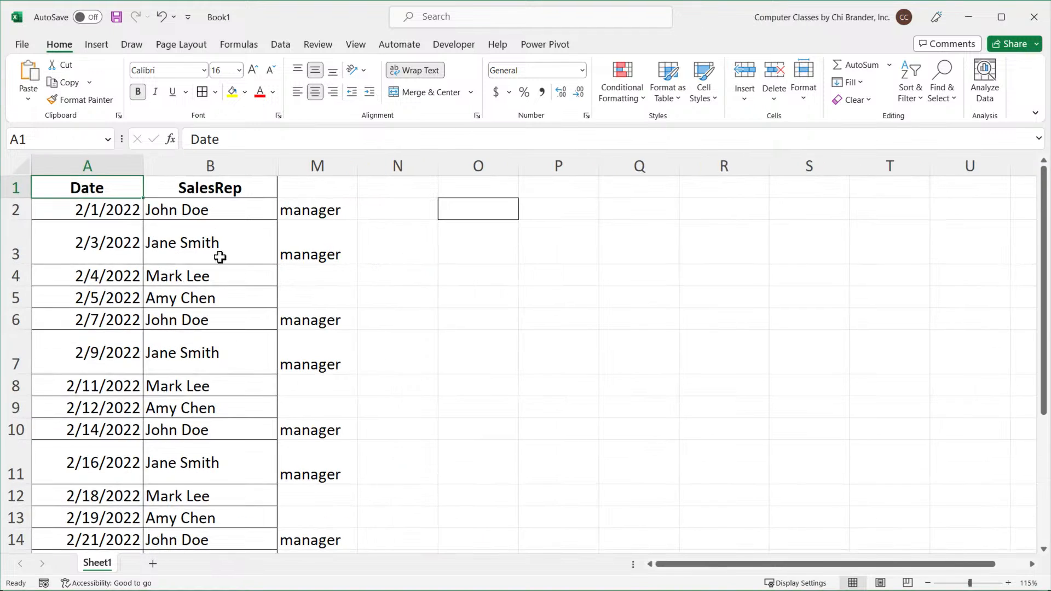
click(264, 286)
drag(265, 286, 274, 291)
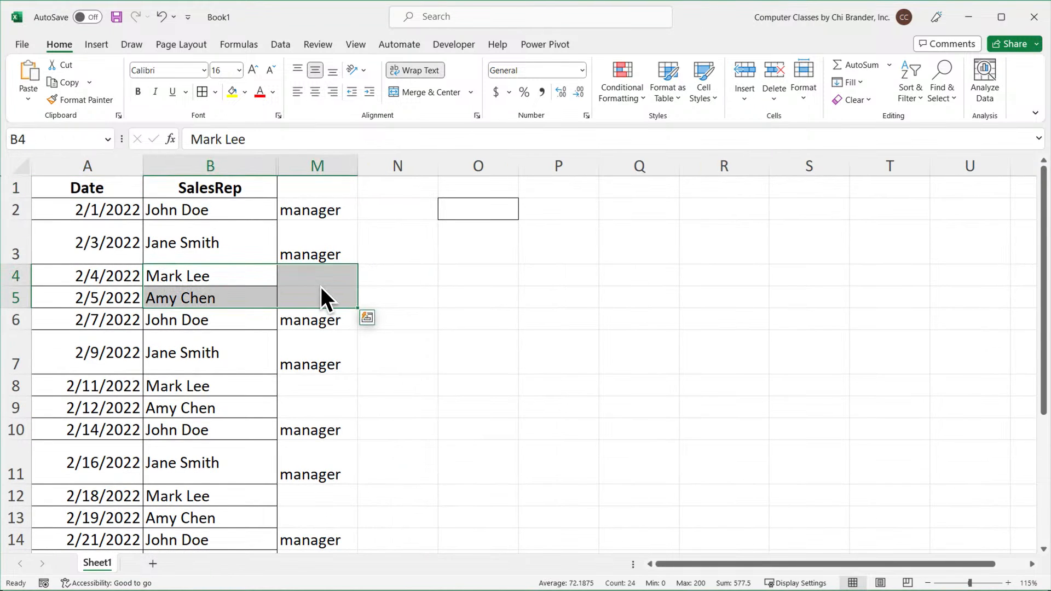
drag(223, 324, 322, 361)
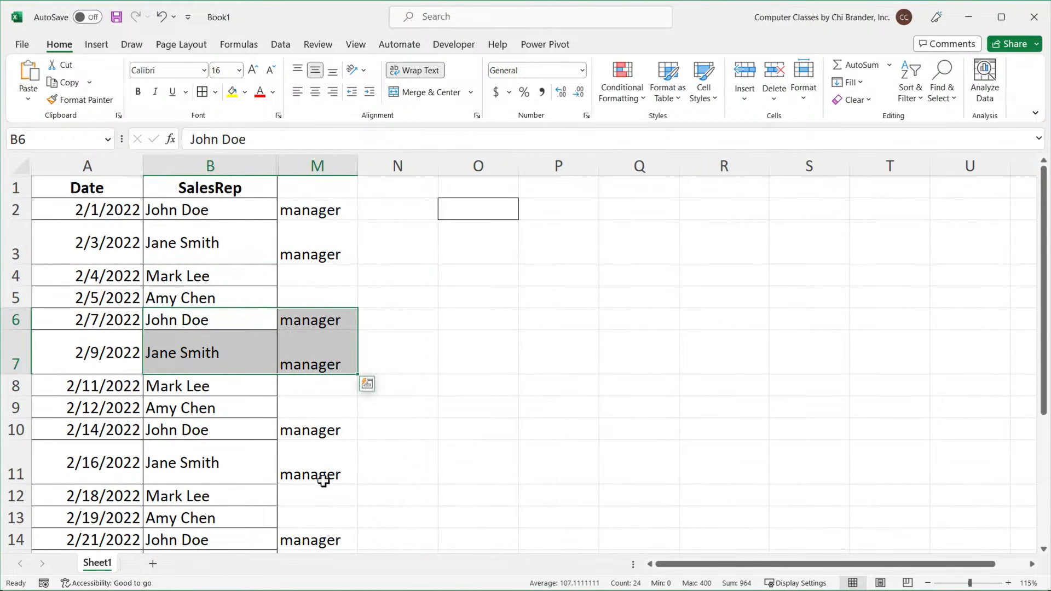
click(286, 211)
click(91, 189)
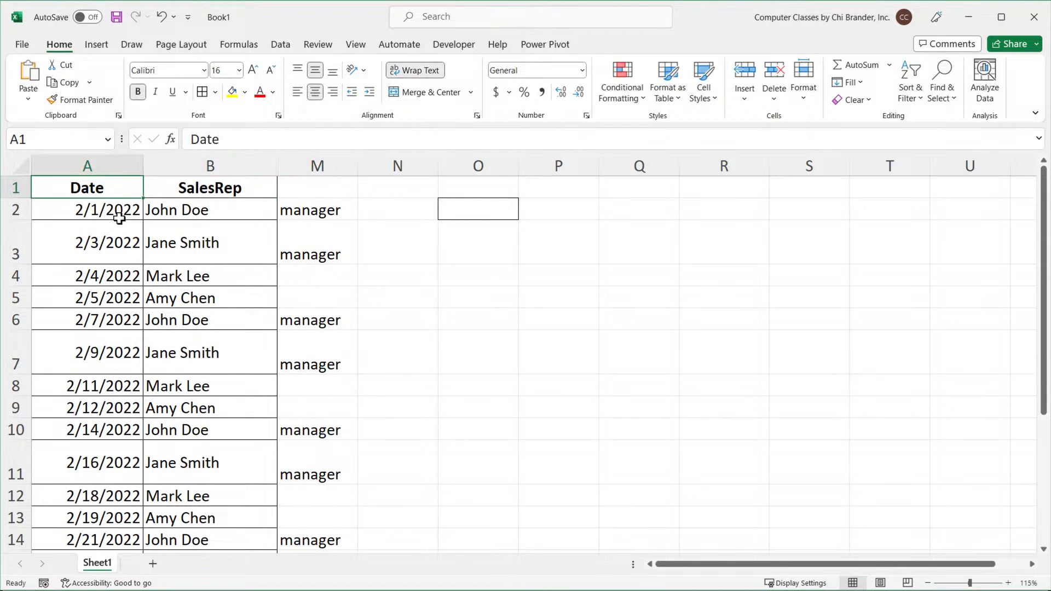
ctrl+scroll(120, 218, up, 4)
ctrl+scroll(353, 227, up, 1)
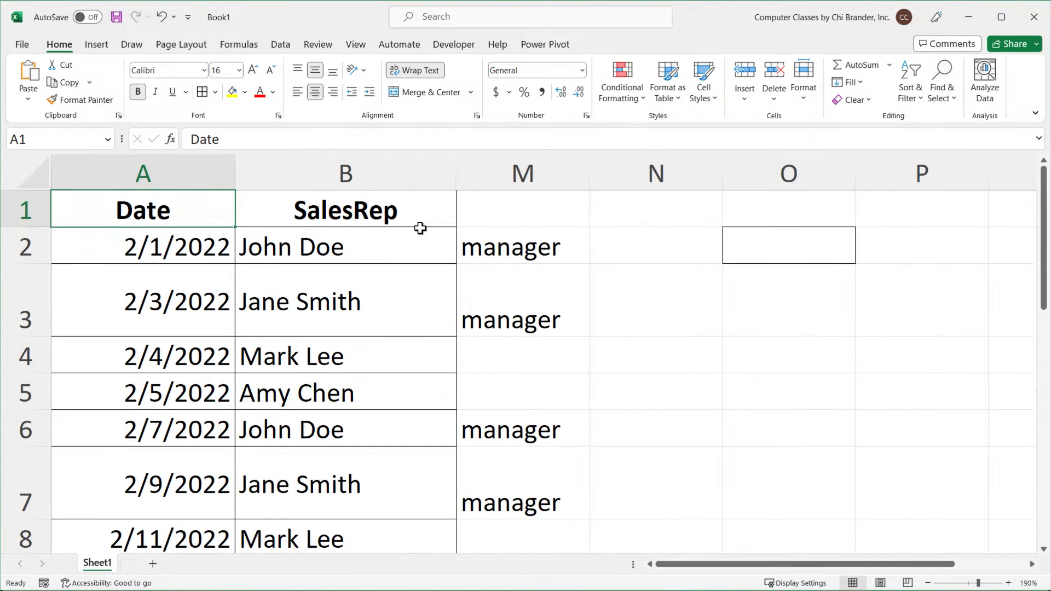
click(540, 247)
double_click(539, 249)
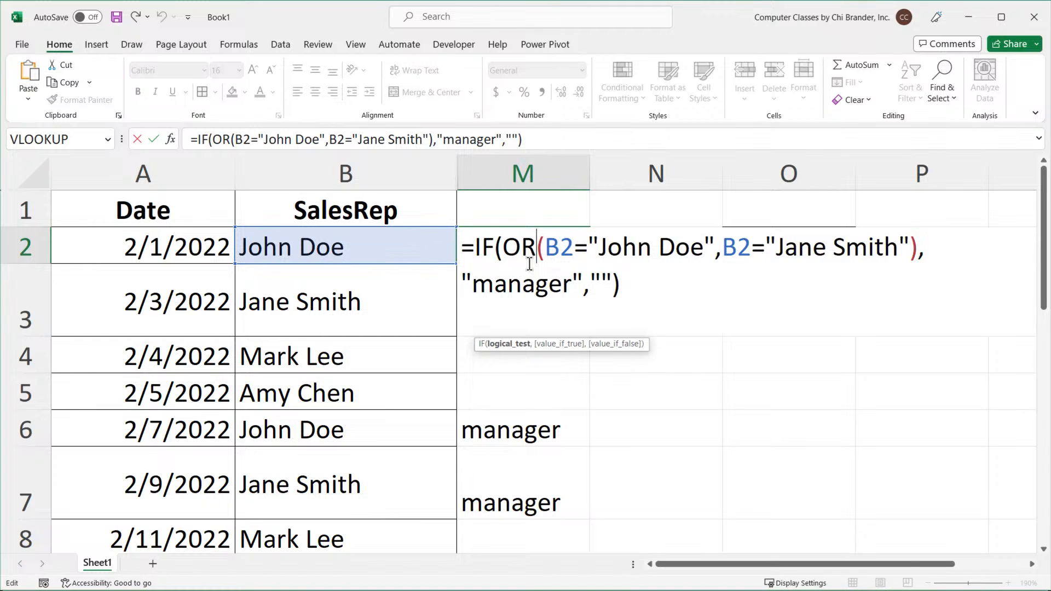
key(Escape)
ctrl+scroll(510, 254, down, 3)
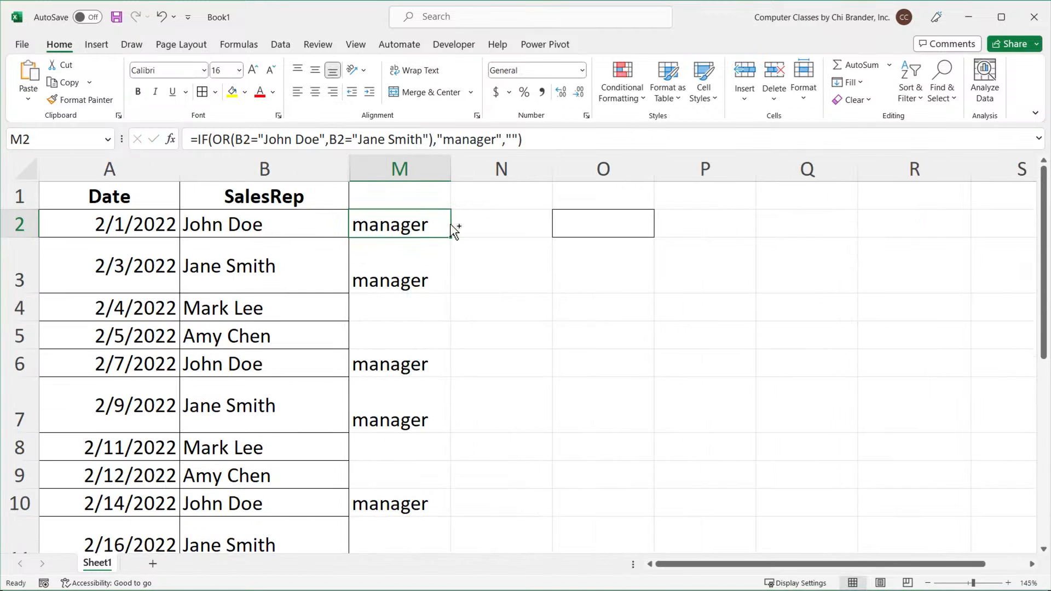
Open M2's formula and add spaces around its OR condition to separate the IF arguments.
double_click(411, 221)
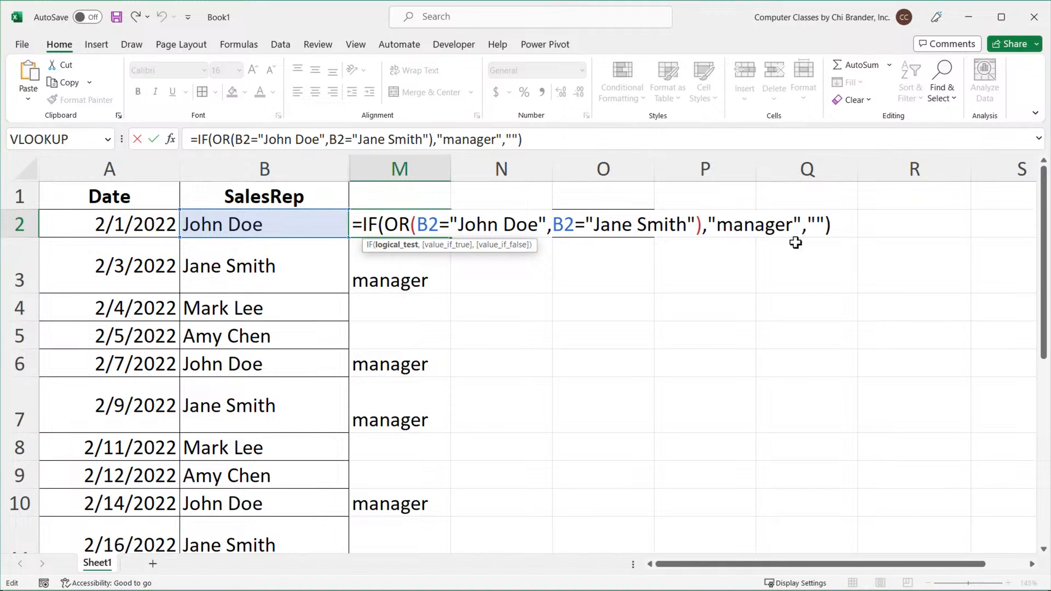
click(703, 225)
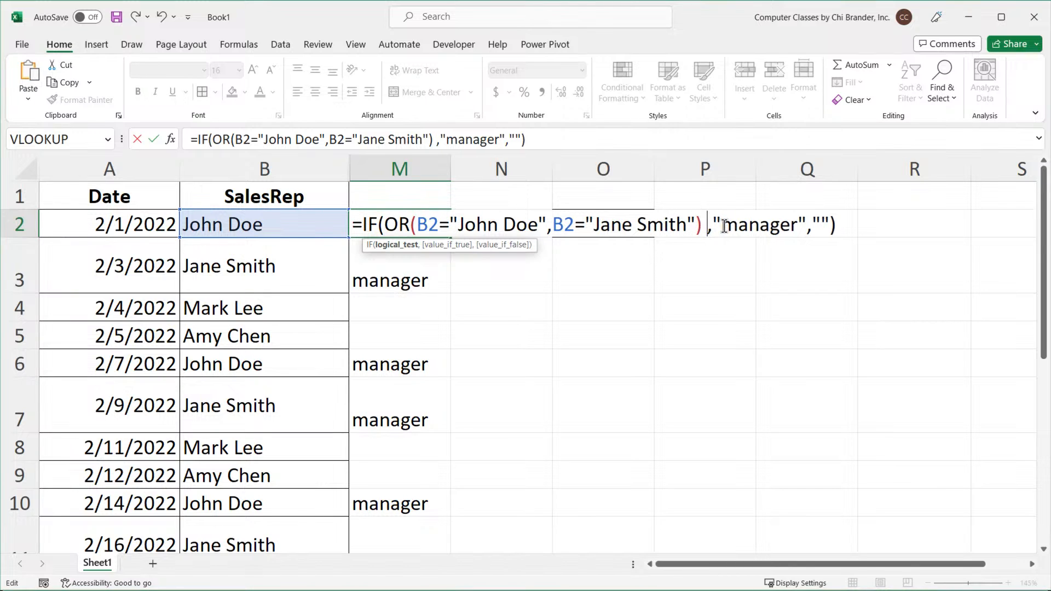
click(389, 218)
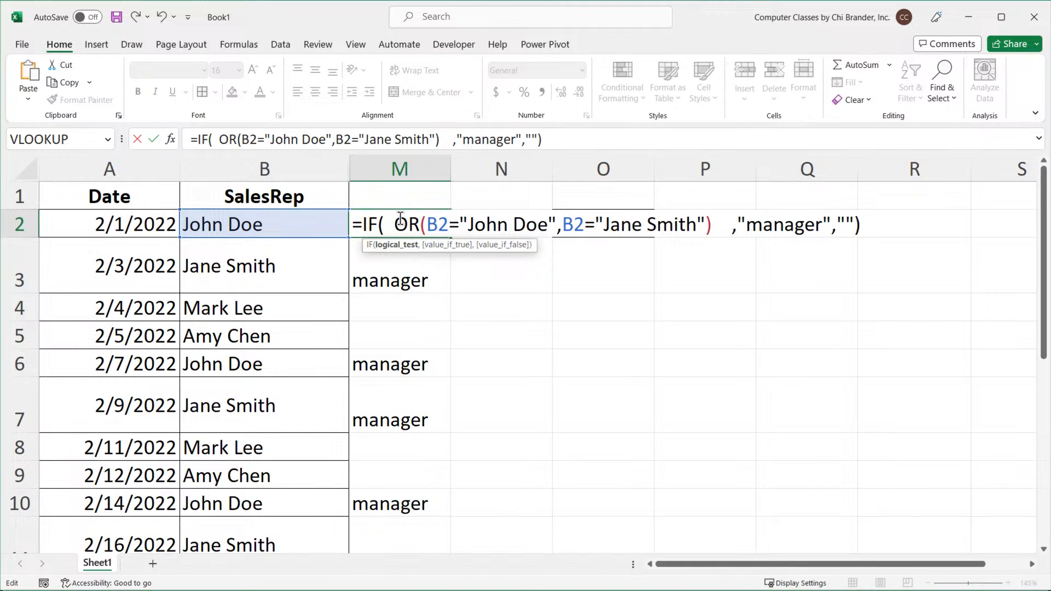
drag(395, 224, 723, 225)
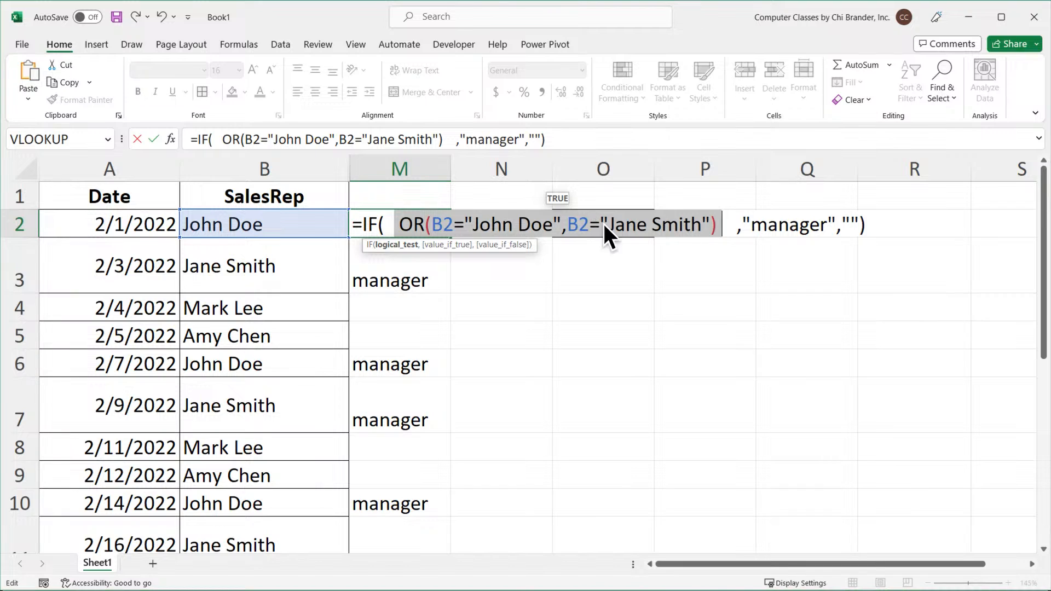
drag(433, 224, 455, 222)
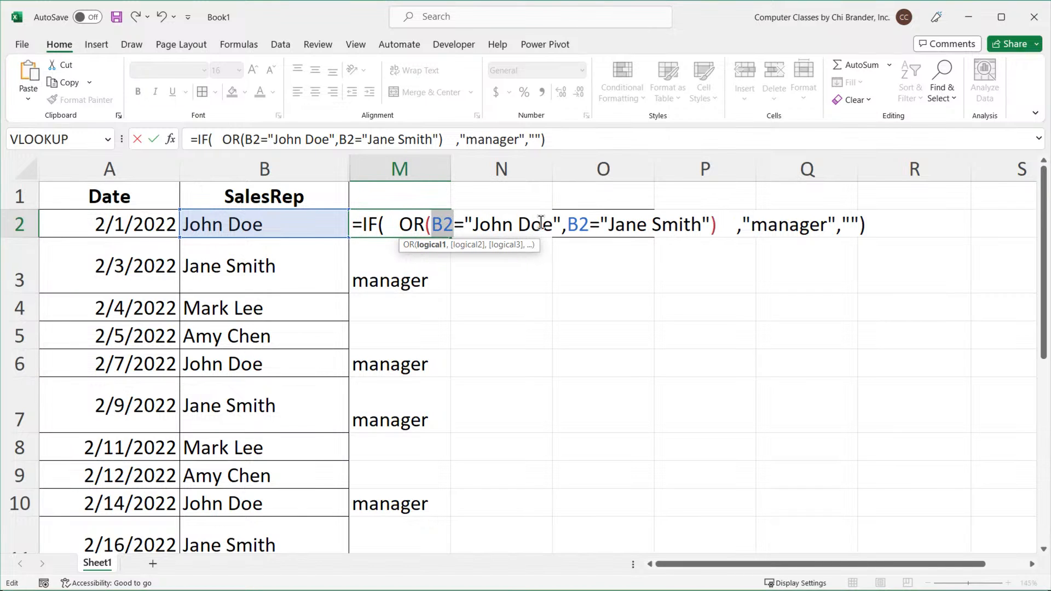
drag(554, 225, 707, 229)
click(481, 225)
click(620, 227)
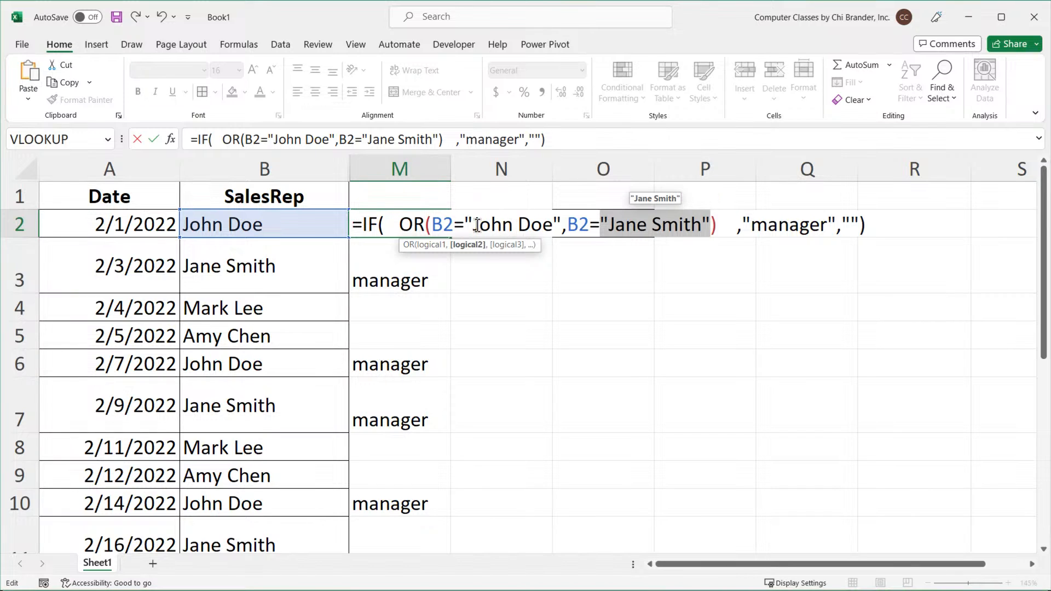
click(432, 226)
drag(433, 226, 710, 225)
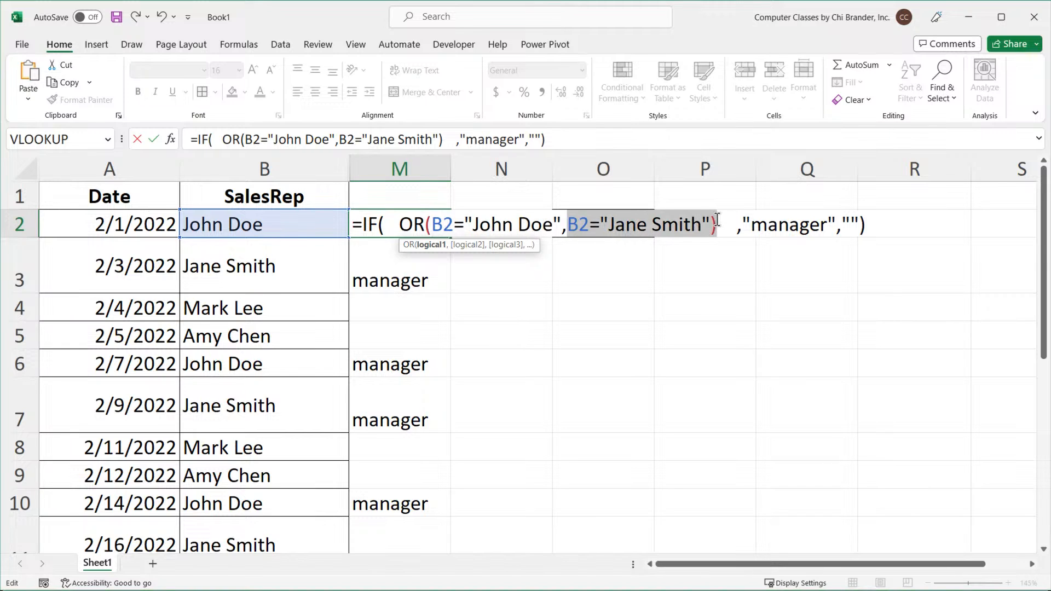
Add B2="Mark Lee" as a third condition inside the OR function and confirm the formula.
click(710, 224)
text(,)
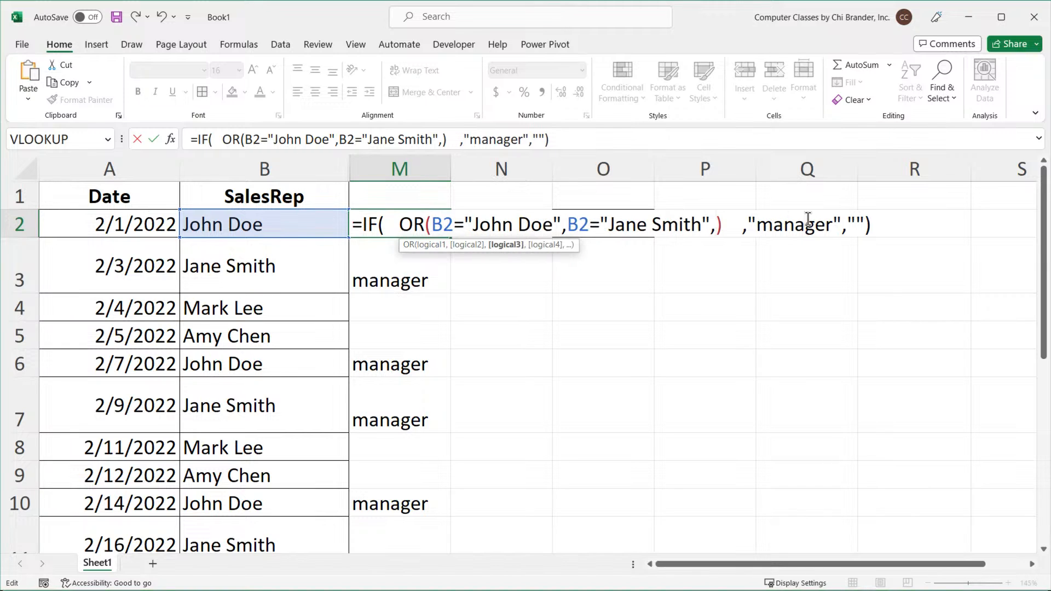
text(B2=)
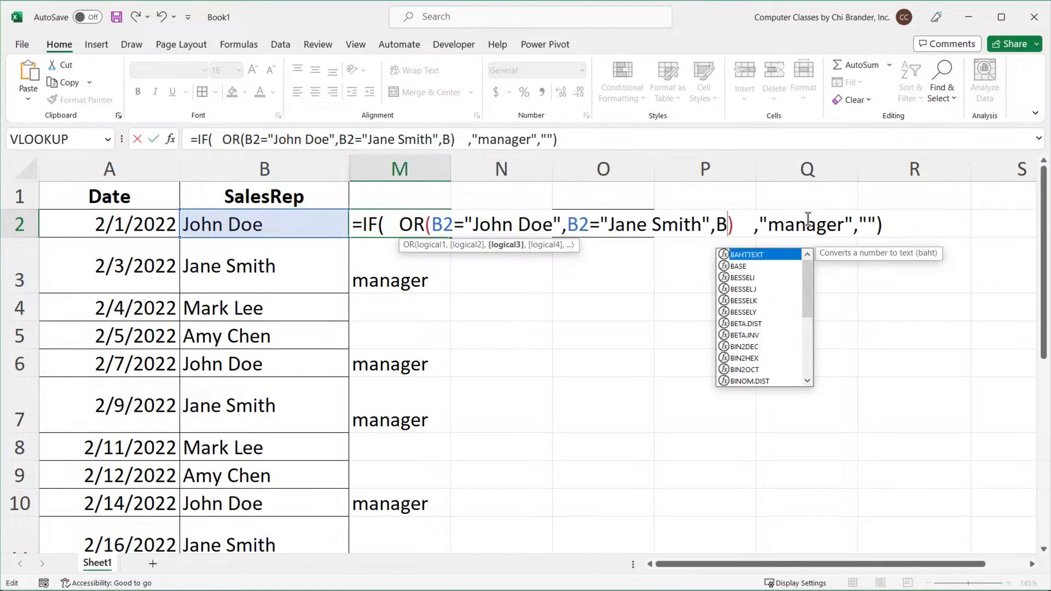
text("")
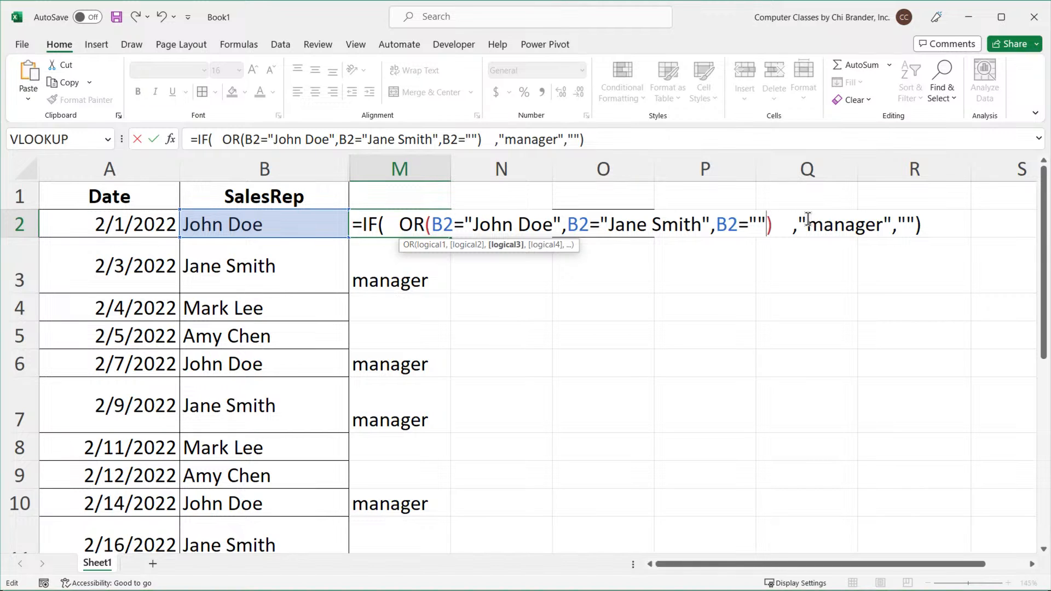
text(Mark)
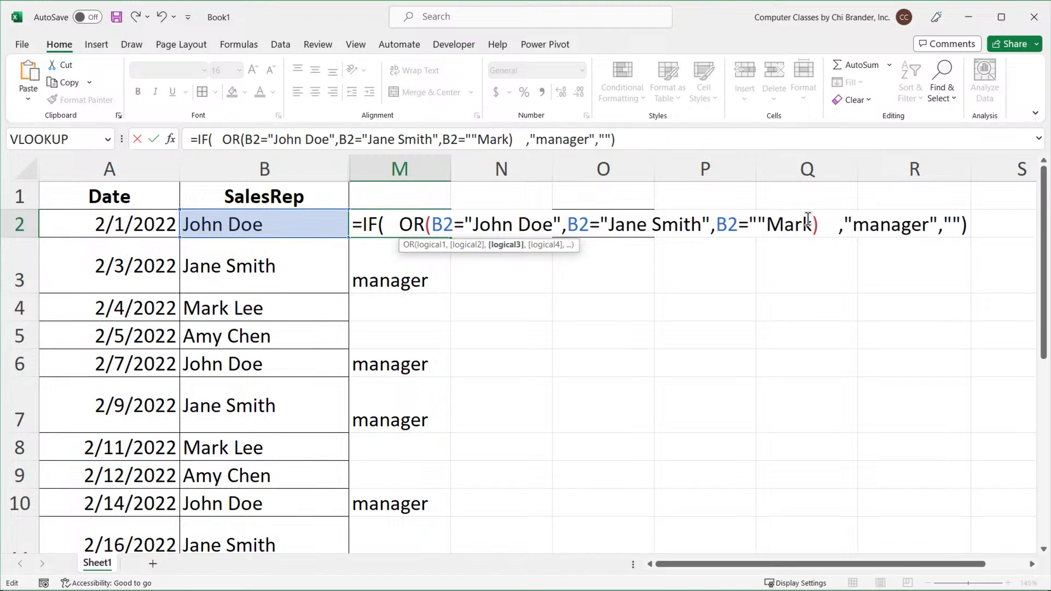
key(BackSpace)
key(BackSpace)
key(BackSpace)
key(BackSpace)
key(BackSpace)
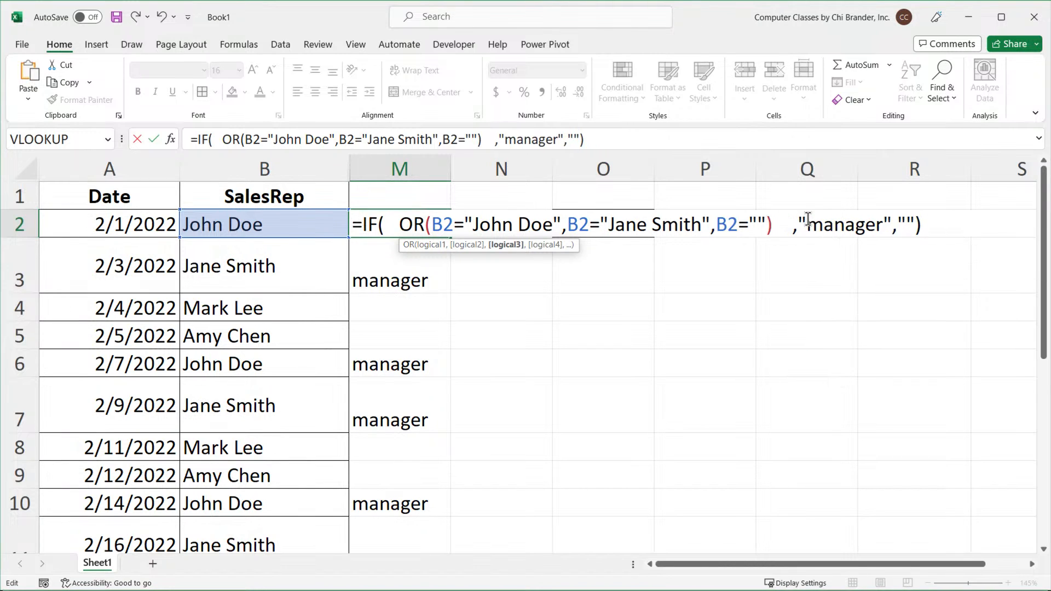
text(Mark Lee)
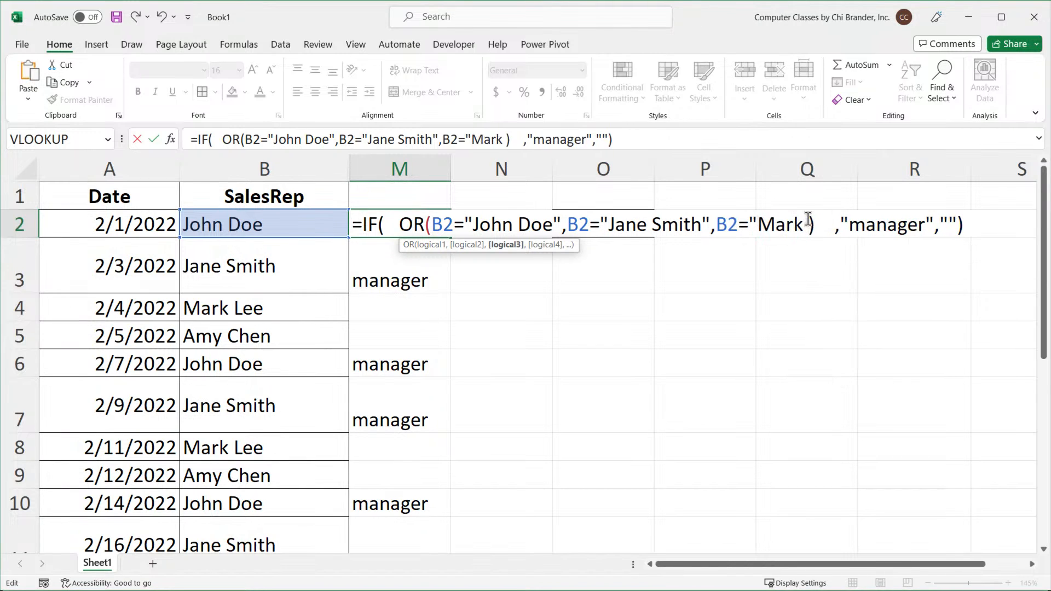
text(")
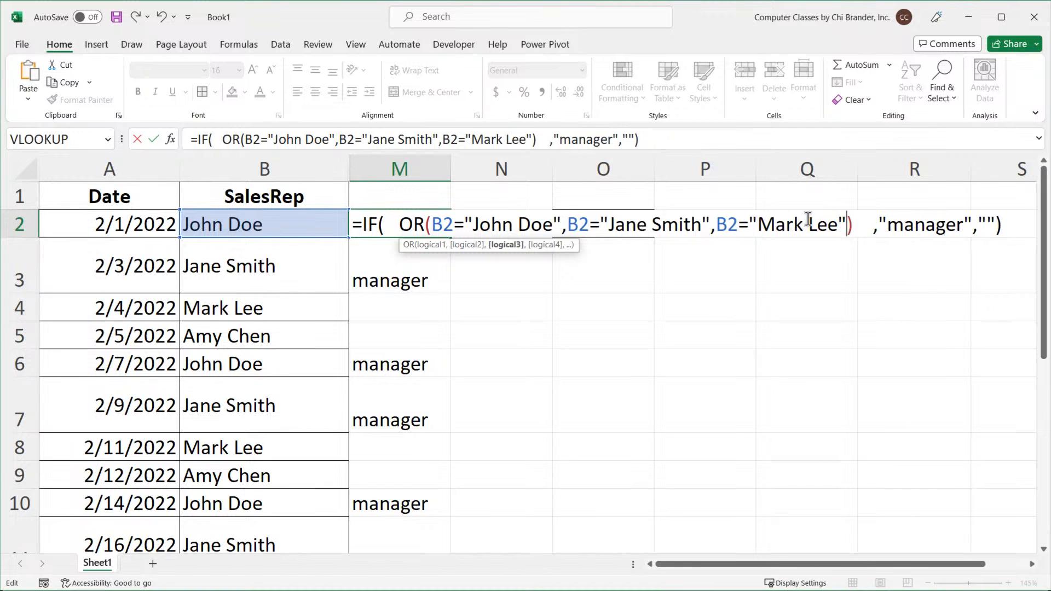
key(Return)
Fill the updated M2 formula down column M.
click(438, 233)
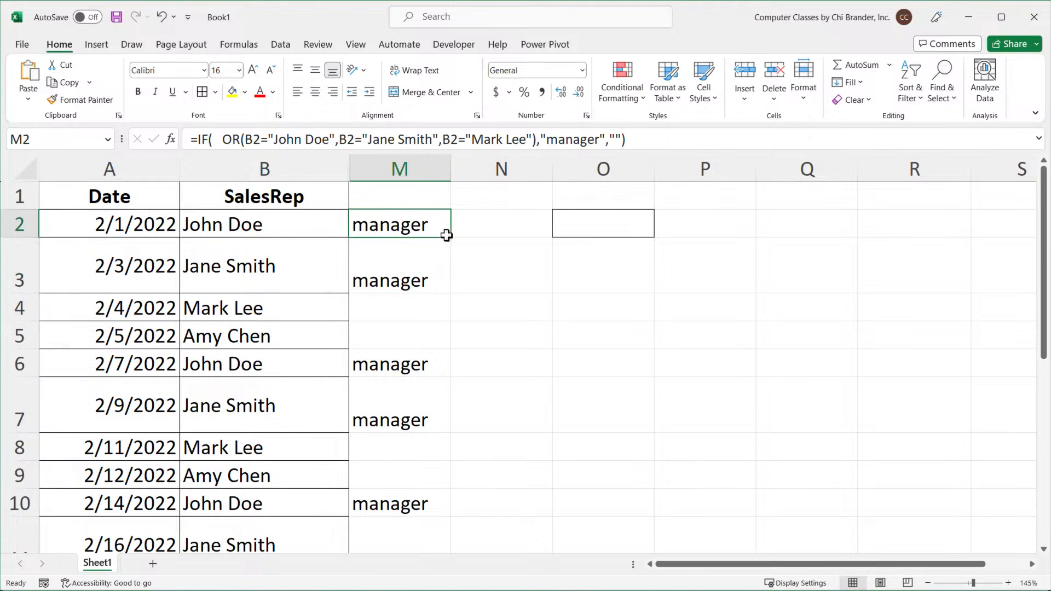
double_click(447, 235)
Re-examine the IF arguments in M2's formula and fill it down column M again.
double_click(400, 226)
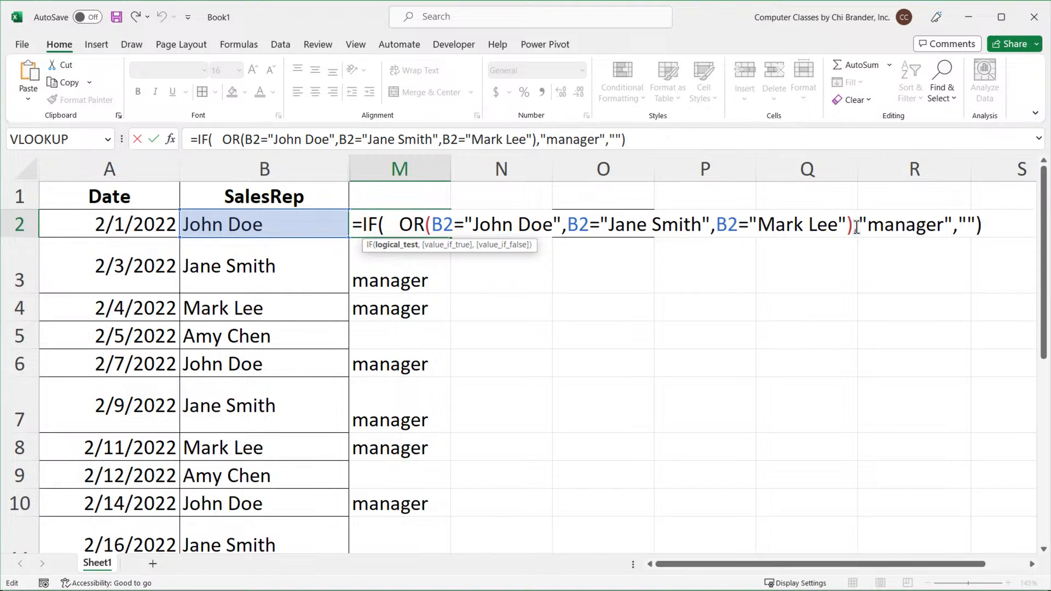
double_click(887, 225)
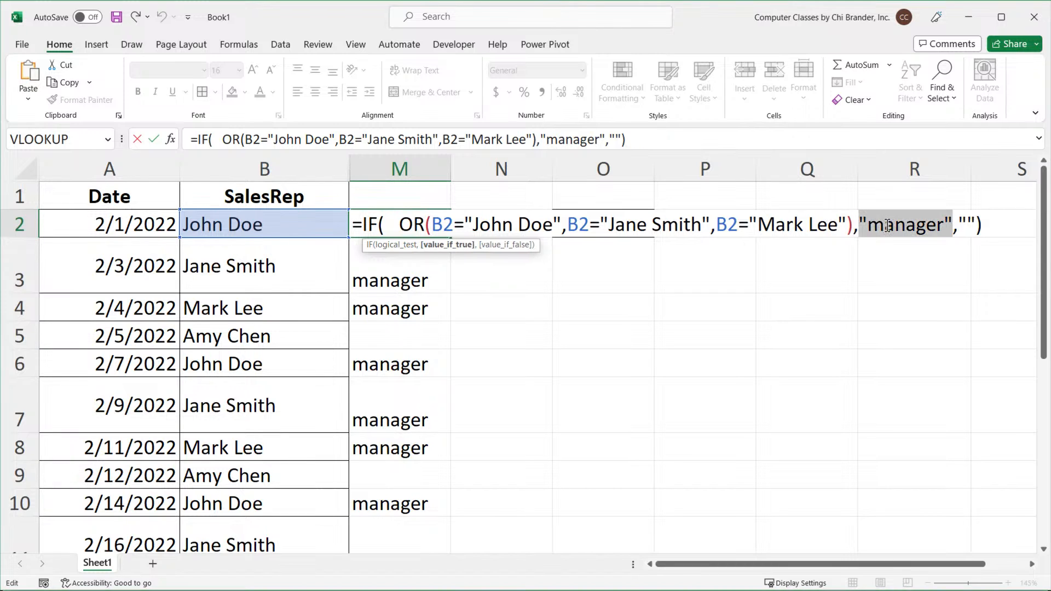
click(967, 225)
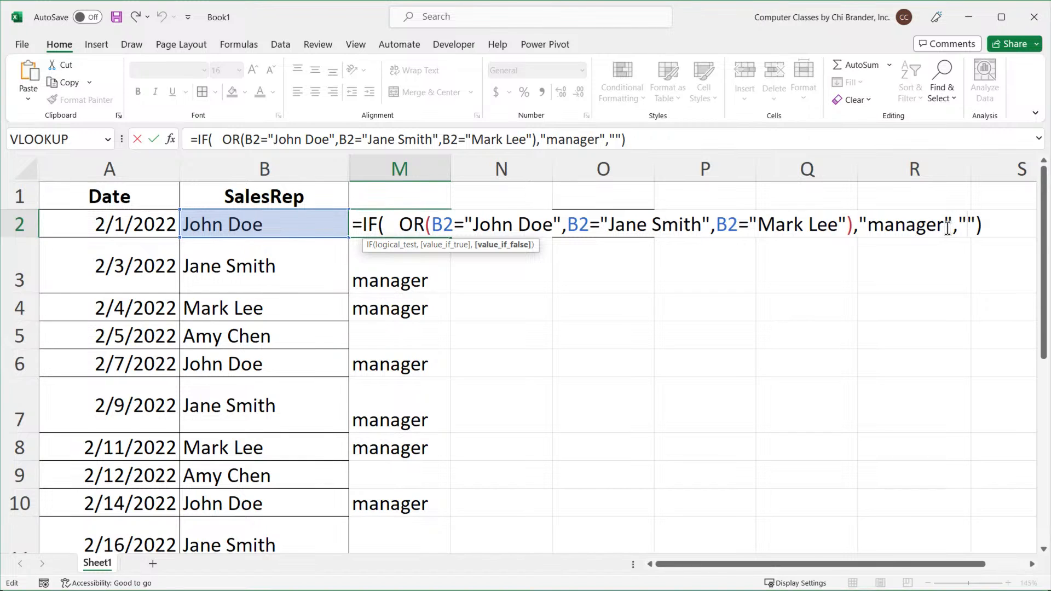
key(Return)
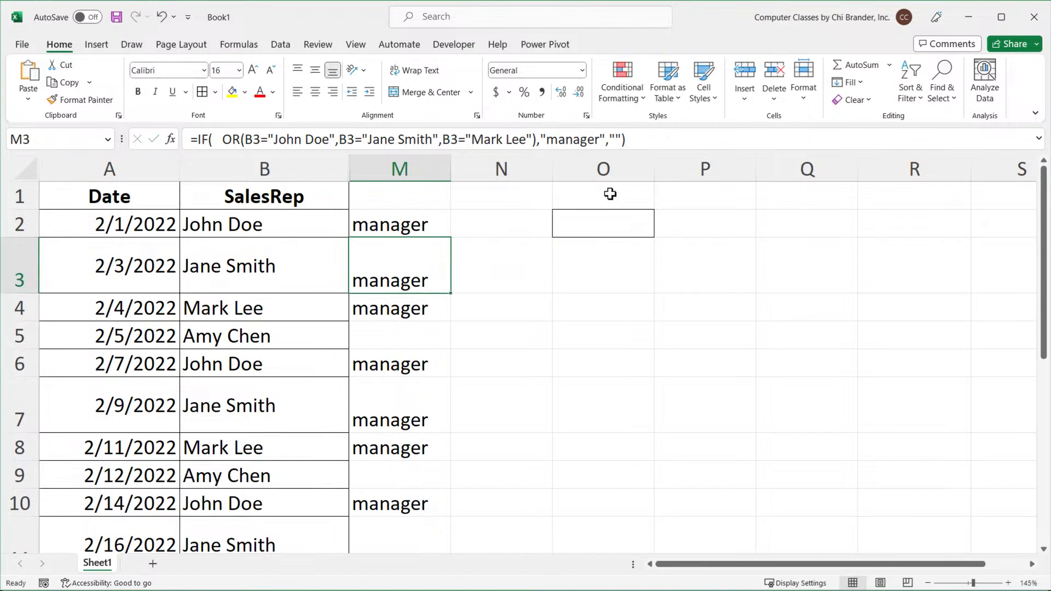
click(430, 227)
double_click(450, 238)
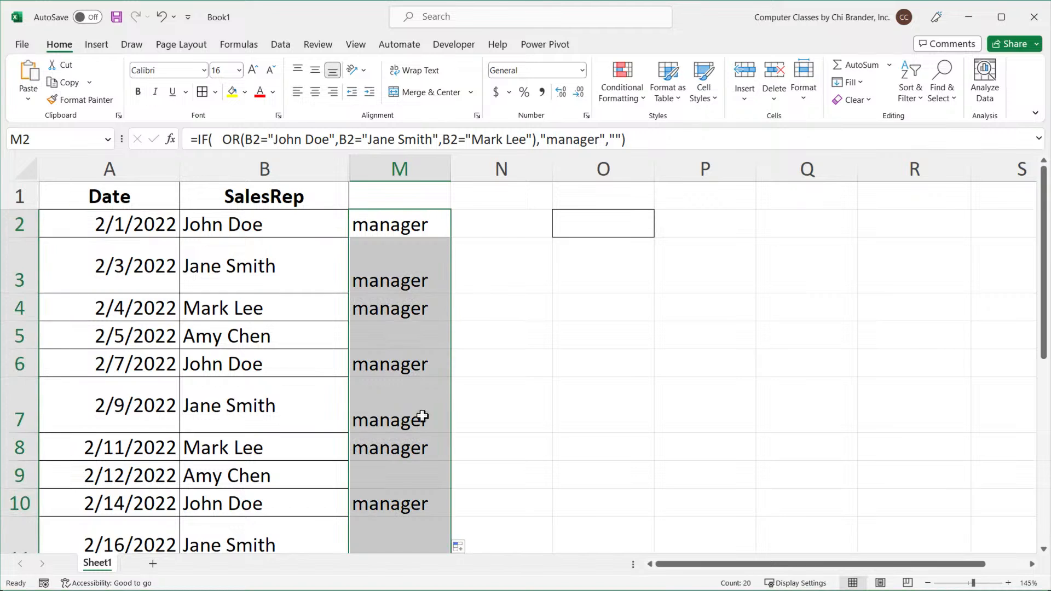
Scroll through column M to check the manager labels for each sales rep.
scroll(421, 399, down, 14)
scroll(418, 399, up, 10)
scroll(416, 401, up, 1)
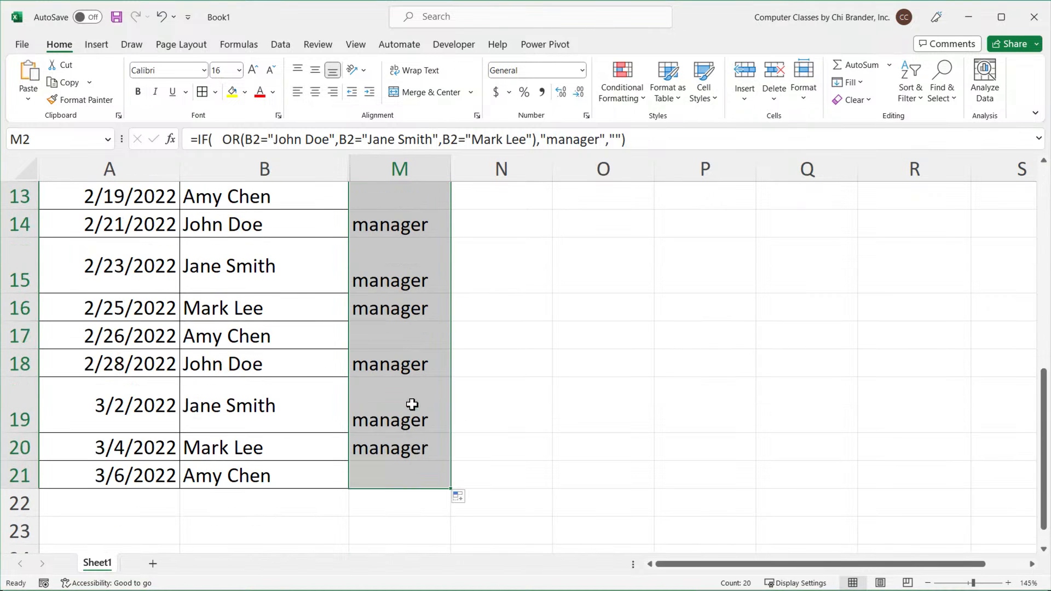
click(392, 474)
scroll(402, 389, up, 2)
scroll(402, 390, up, 3)
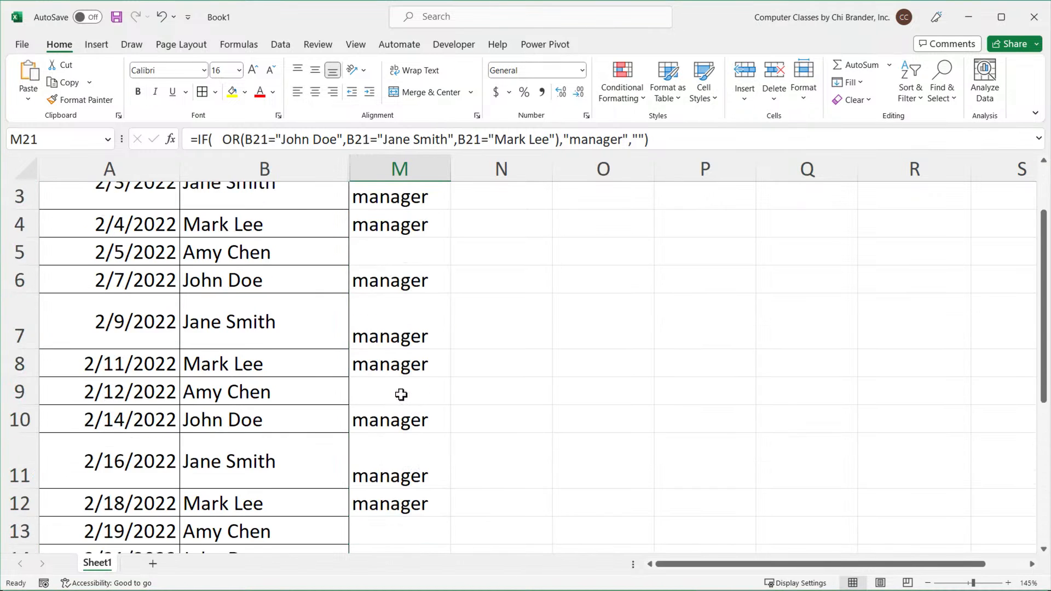
scroll(390, 298, down, 2)
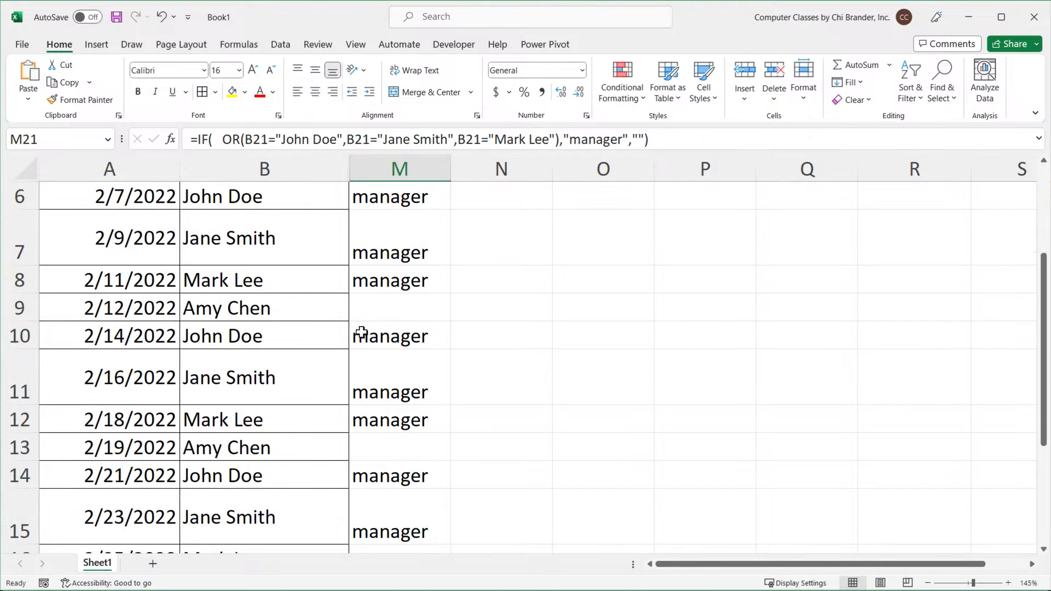
Inspect the IF/OR manager formula in M2 in edit mode and confirm it.
drag(249, 307, 404, 310)
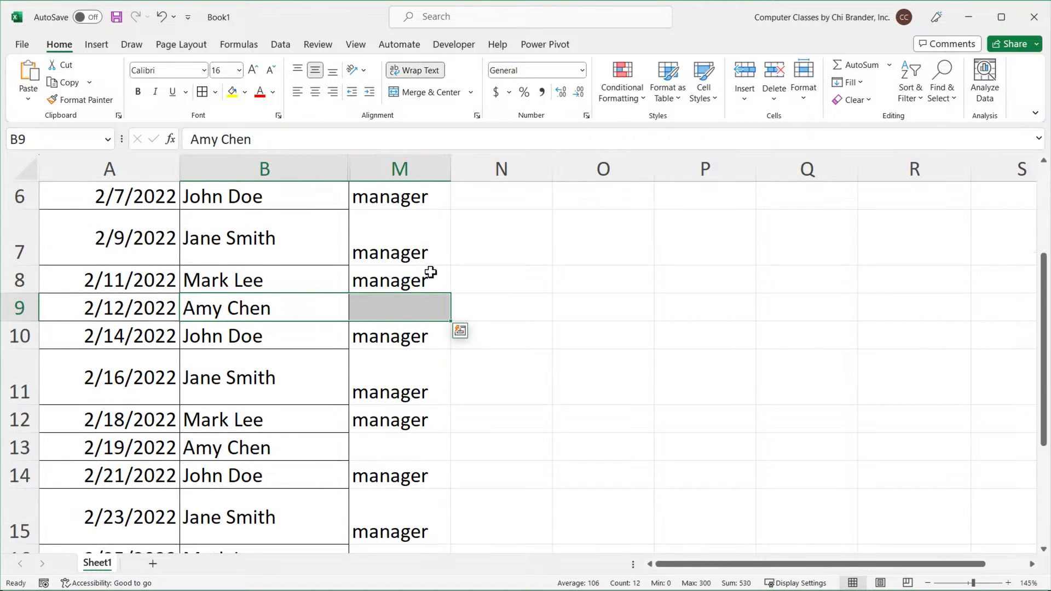
scroll(434, 272, up, 2)
click(413, 228)
double_click(413, 227)
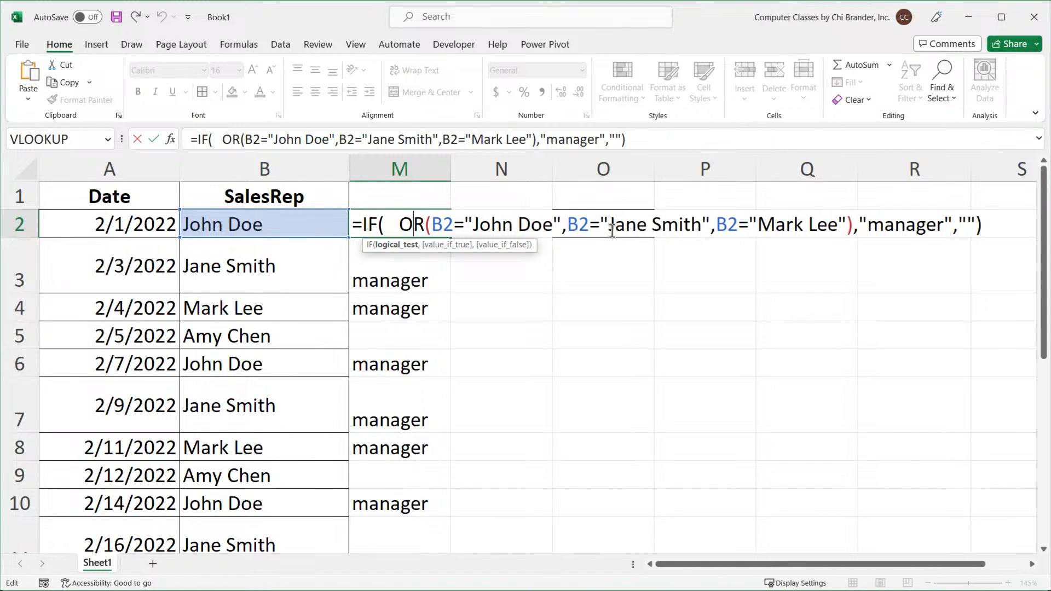
click(994, 222)
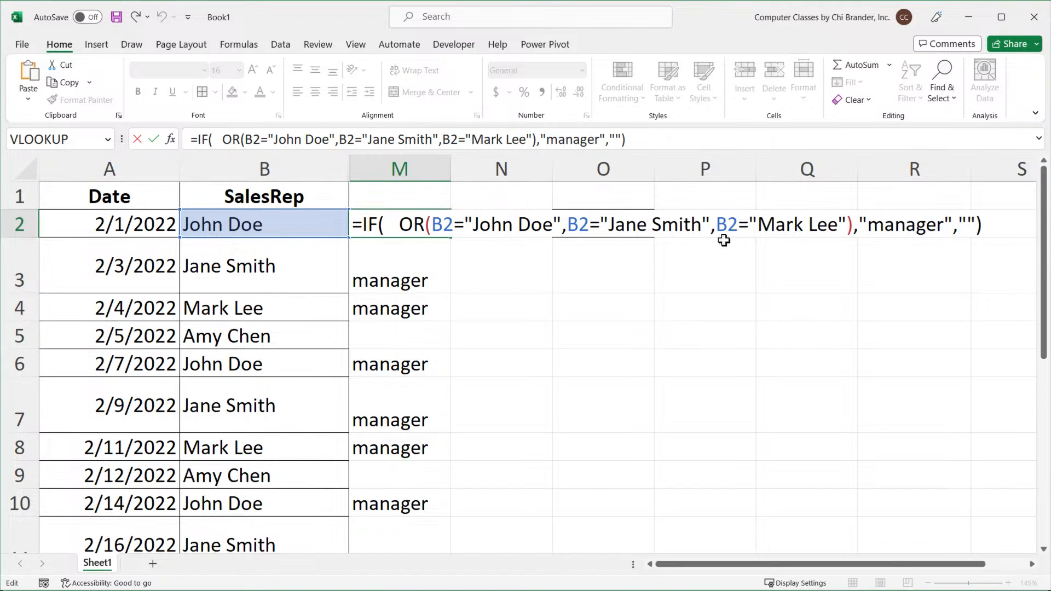
key(Return)
Unhide the hidden columns between SalesRep and column M.
drag(328, 169, 395, 169)
right_click(397, 169)
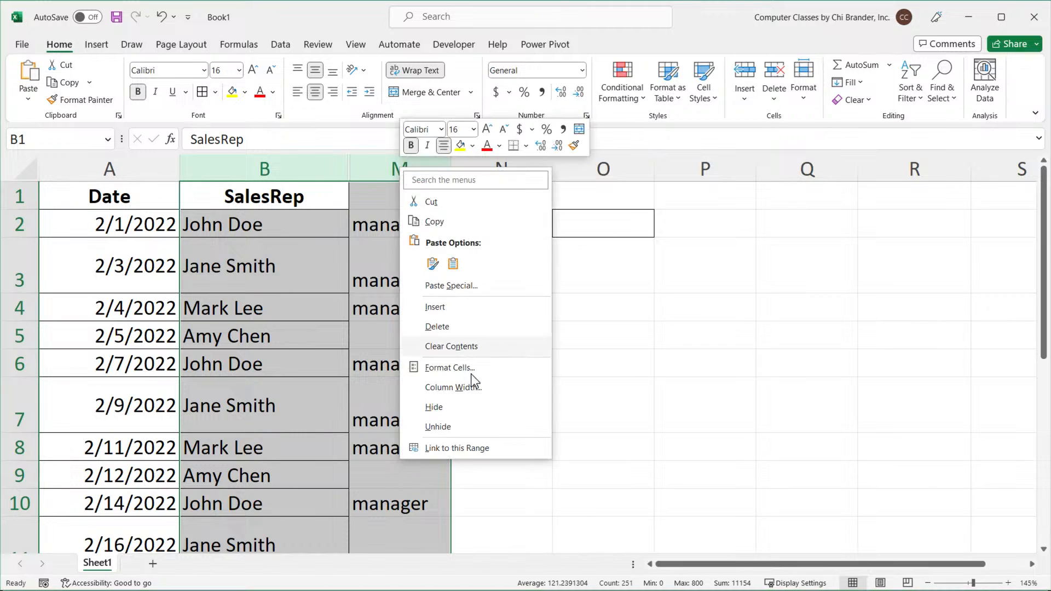
click(474, 429)
click(98, 206)
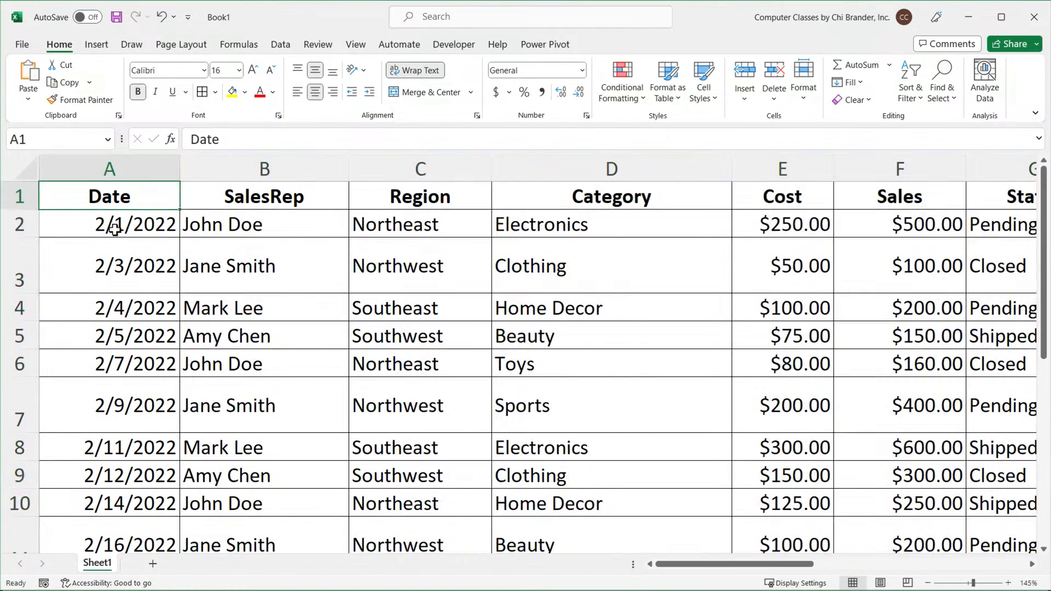
Examine the arguments of the Commission IF formula in I2 and review the whole sales table.
scroll(114, 229, down, 5)
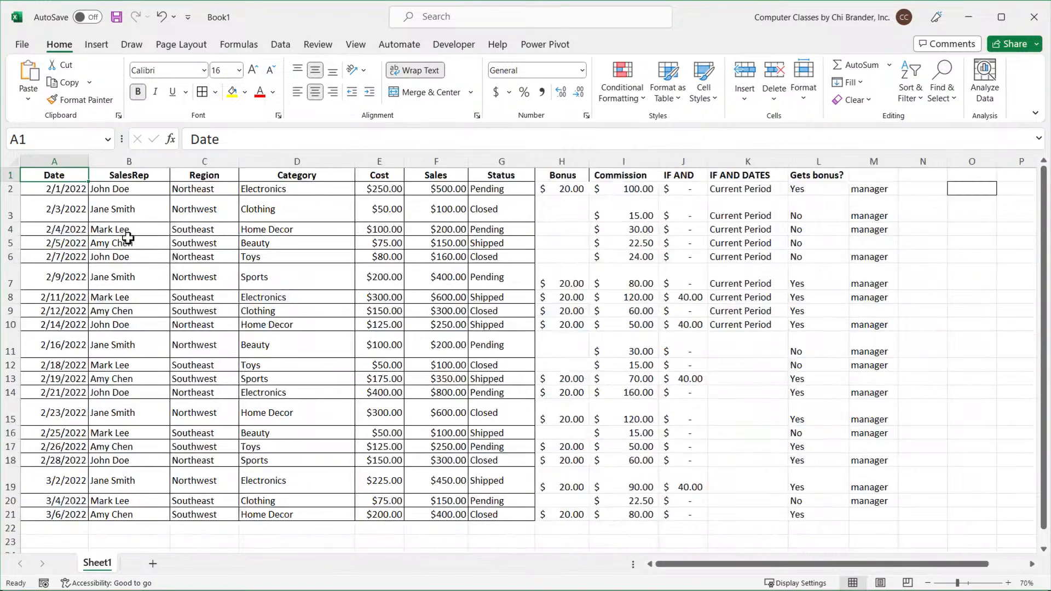
scroll(204, 265, down, 3)
scroll(204, 265, up, 3)
click(618, 189)
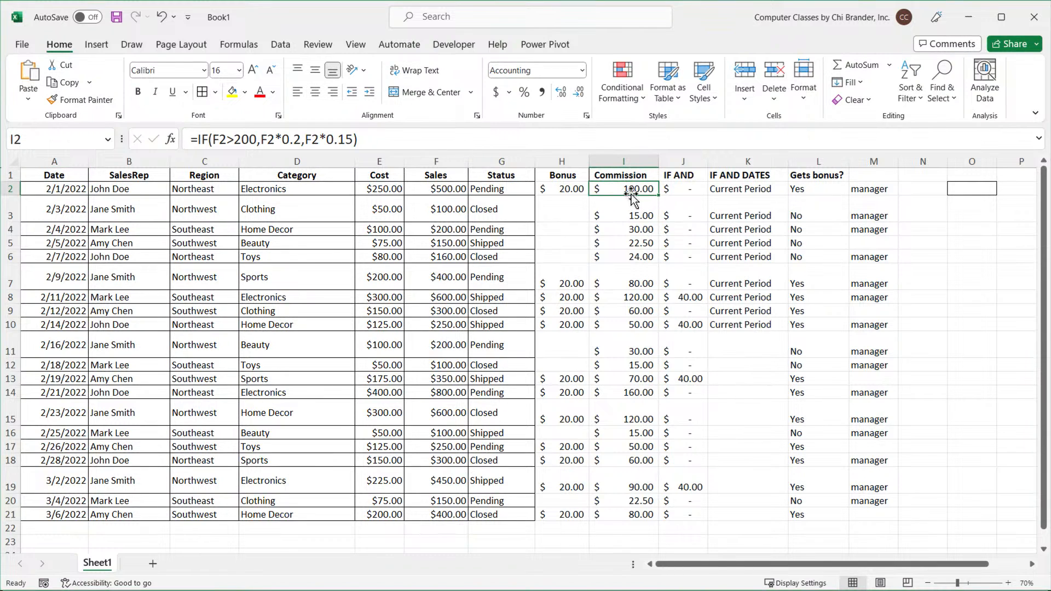
scroll(637, 211, up, 5)
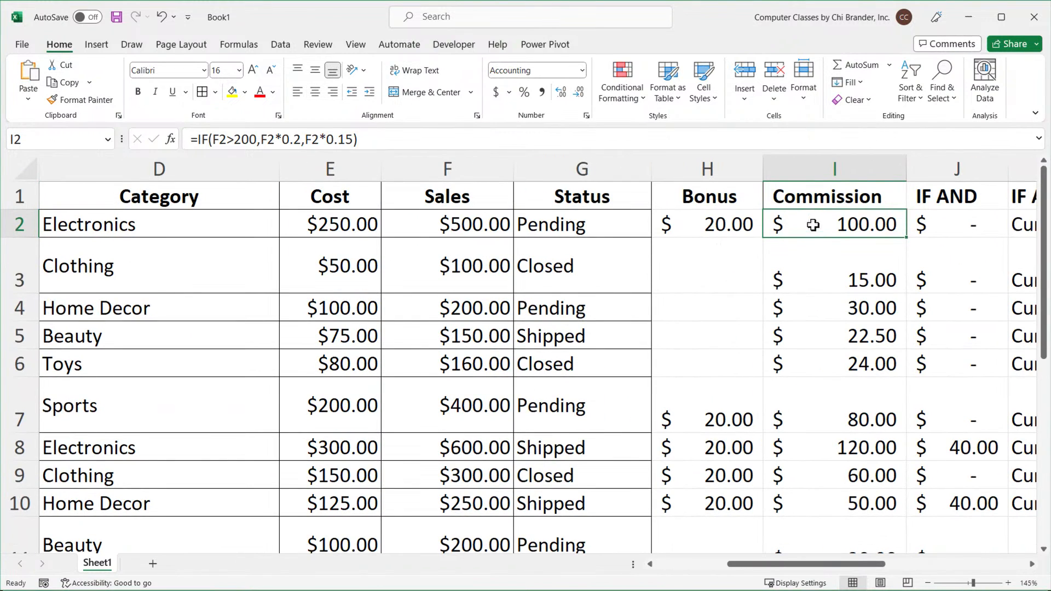
double_click(814, 225)
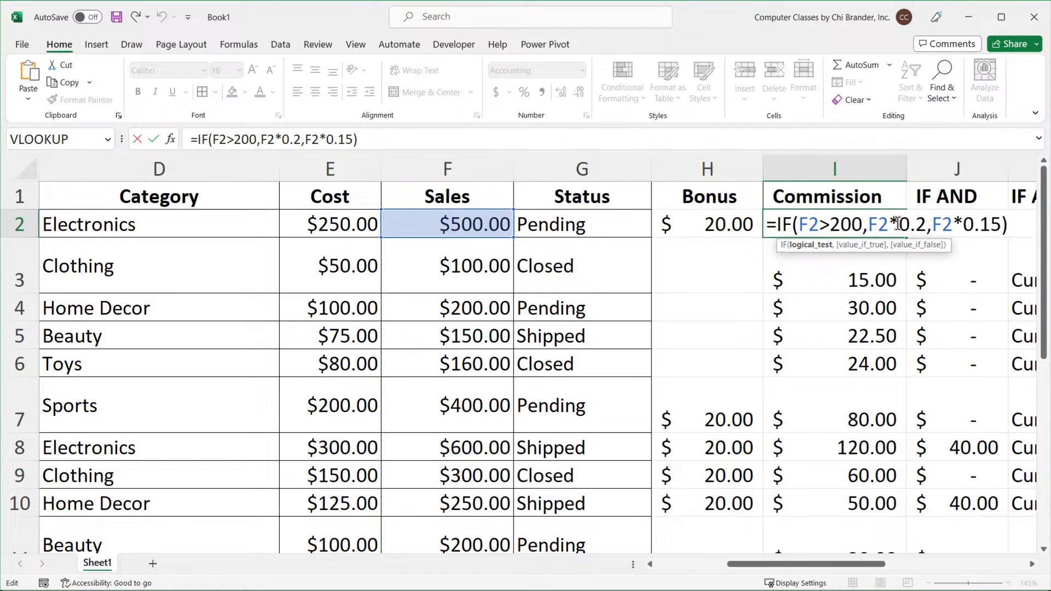
drag(899, 225, 964, 238)
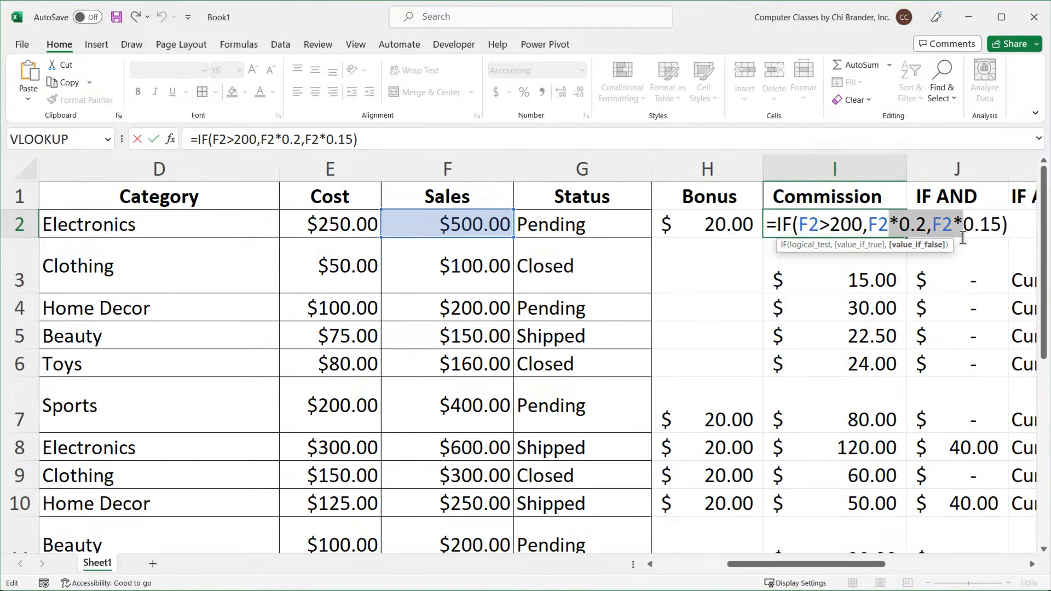
key(Escape)
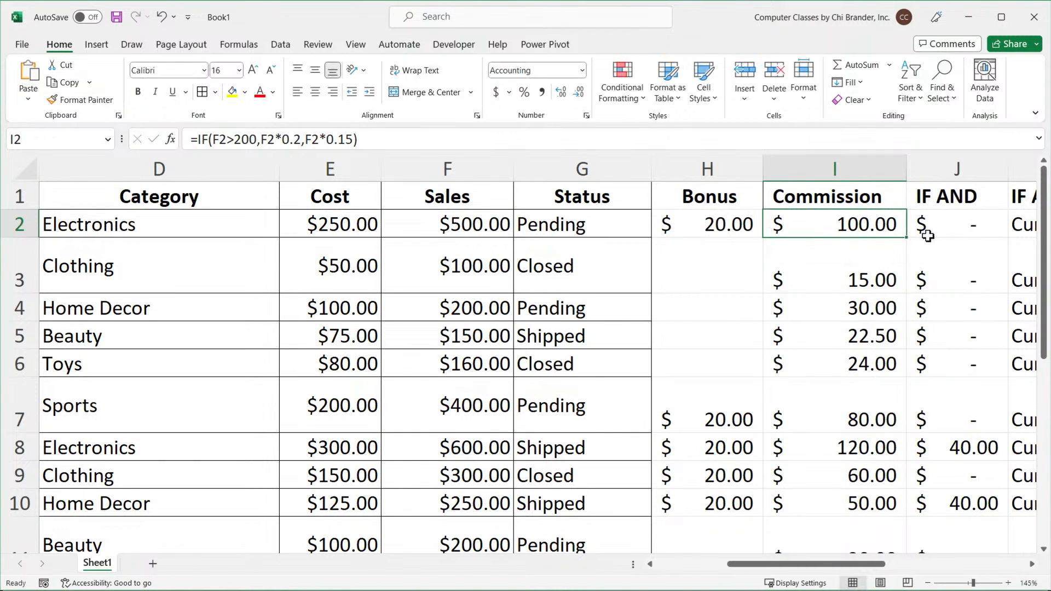
ctrl+scroll(803, 243, down, 4)
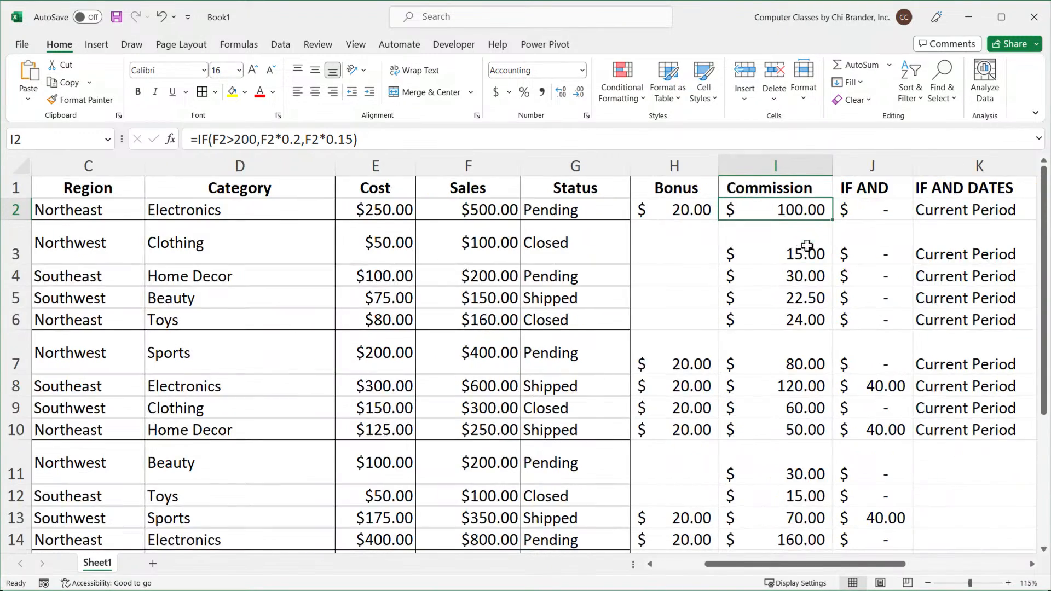
click(650, 564)
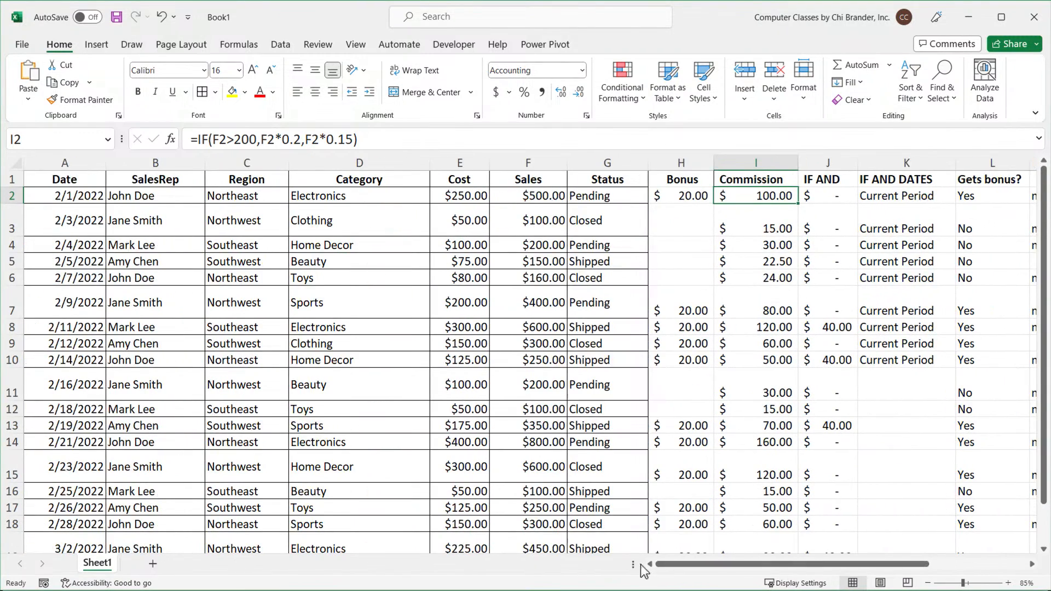
click(73, 181)
ctrl+scroll(182, 266, down, 1)
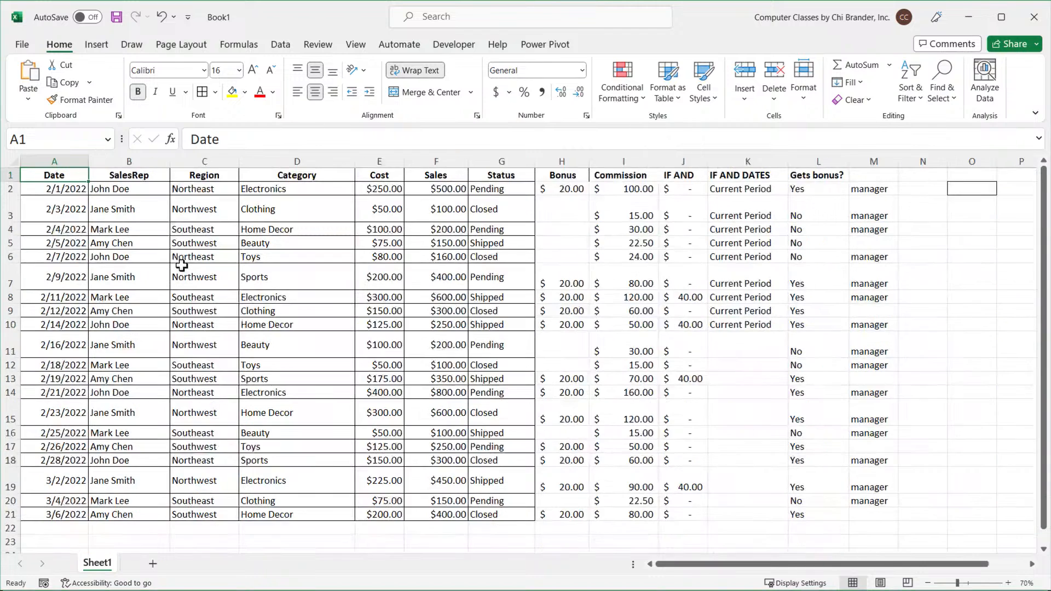